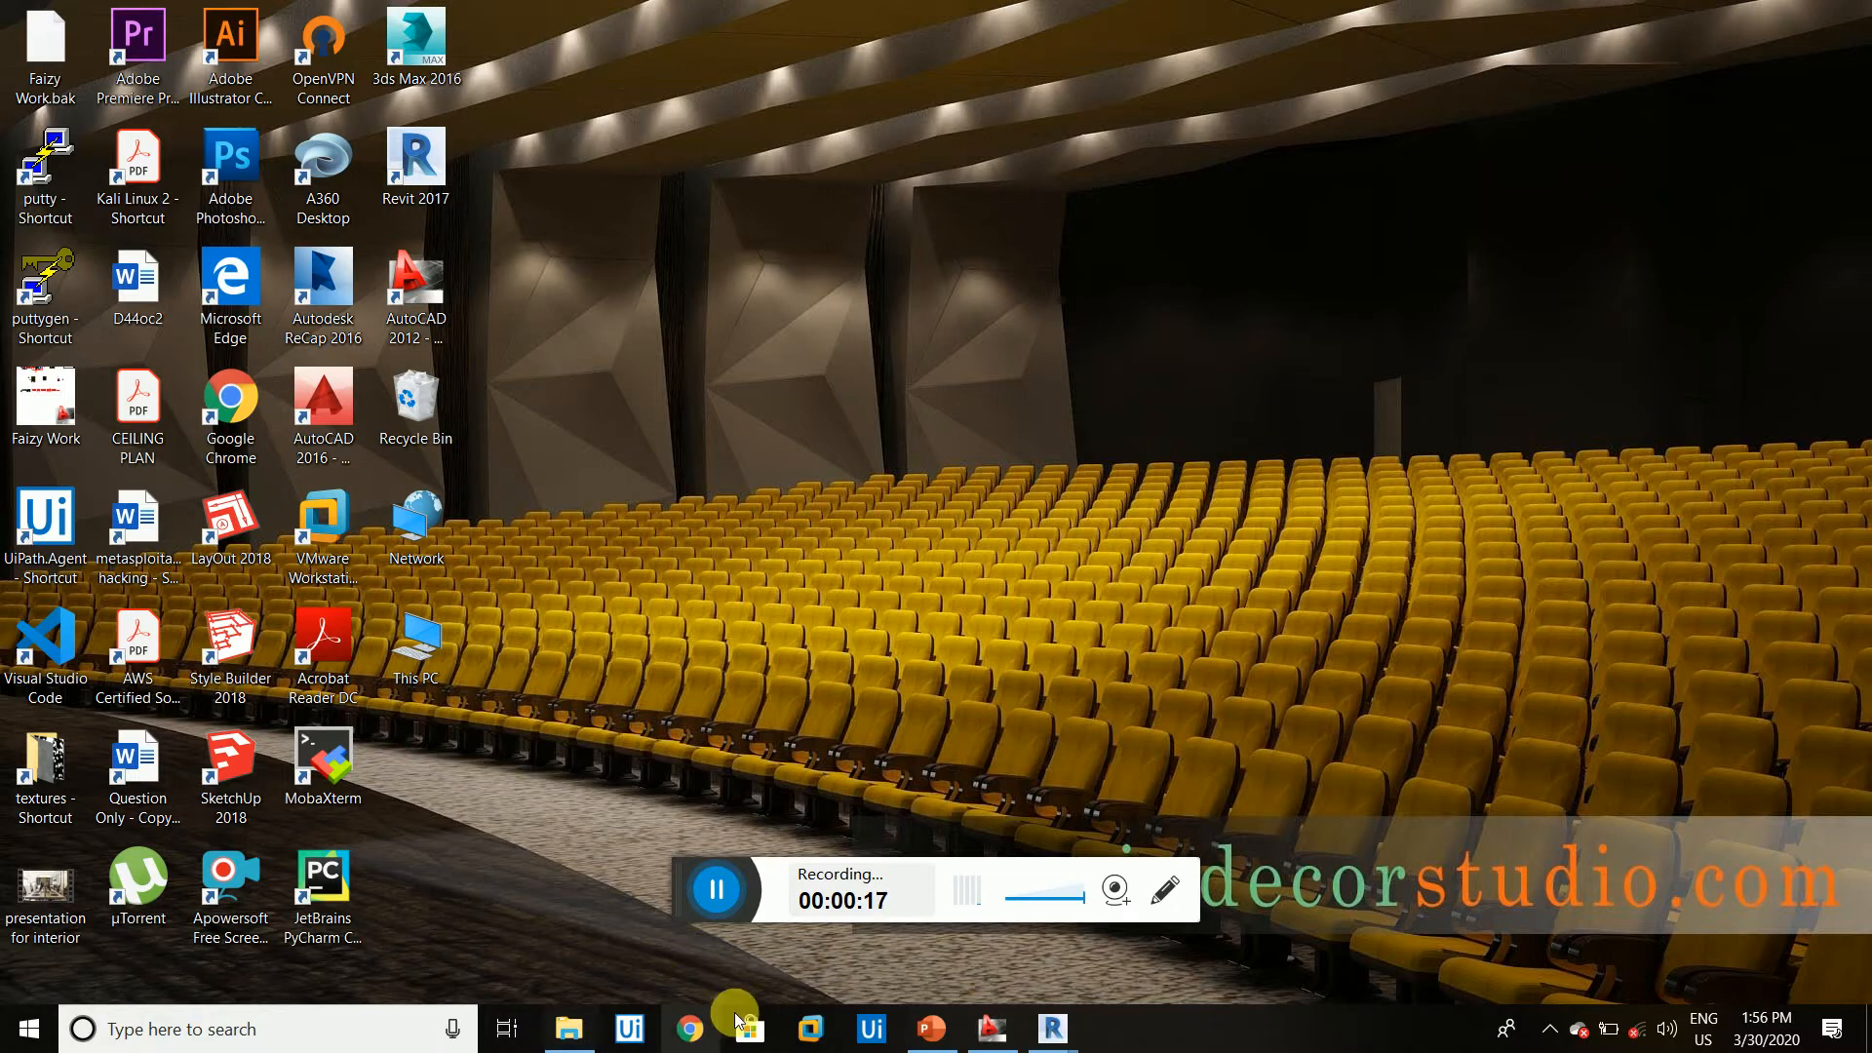
- Switch to the PowerPoint presentation and show the slide listing the Line, Circle, Poly Line and Polygon commands
click(931, 1028)
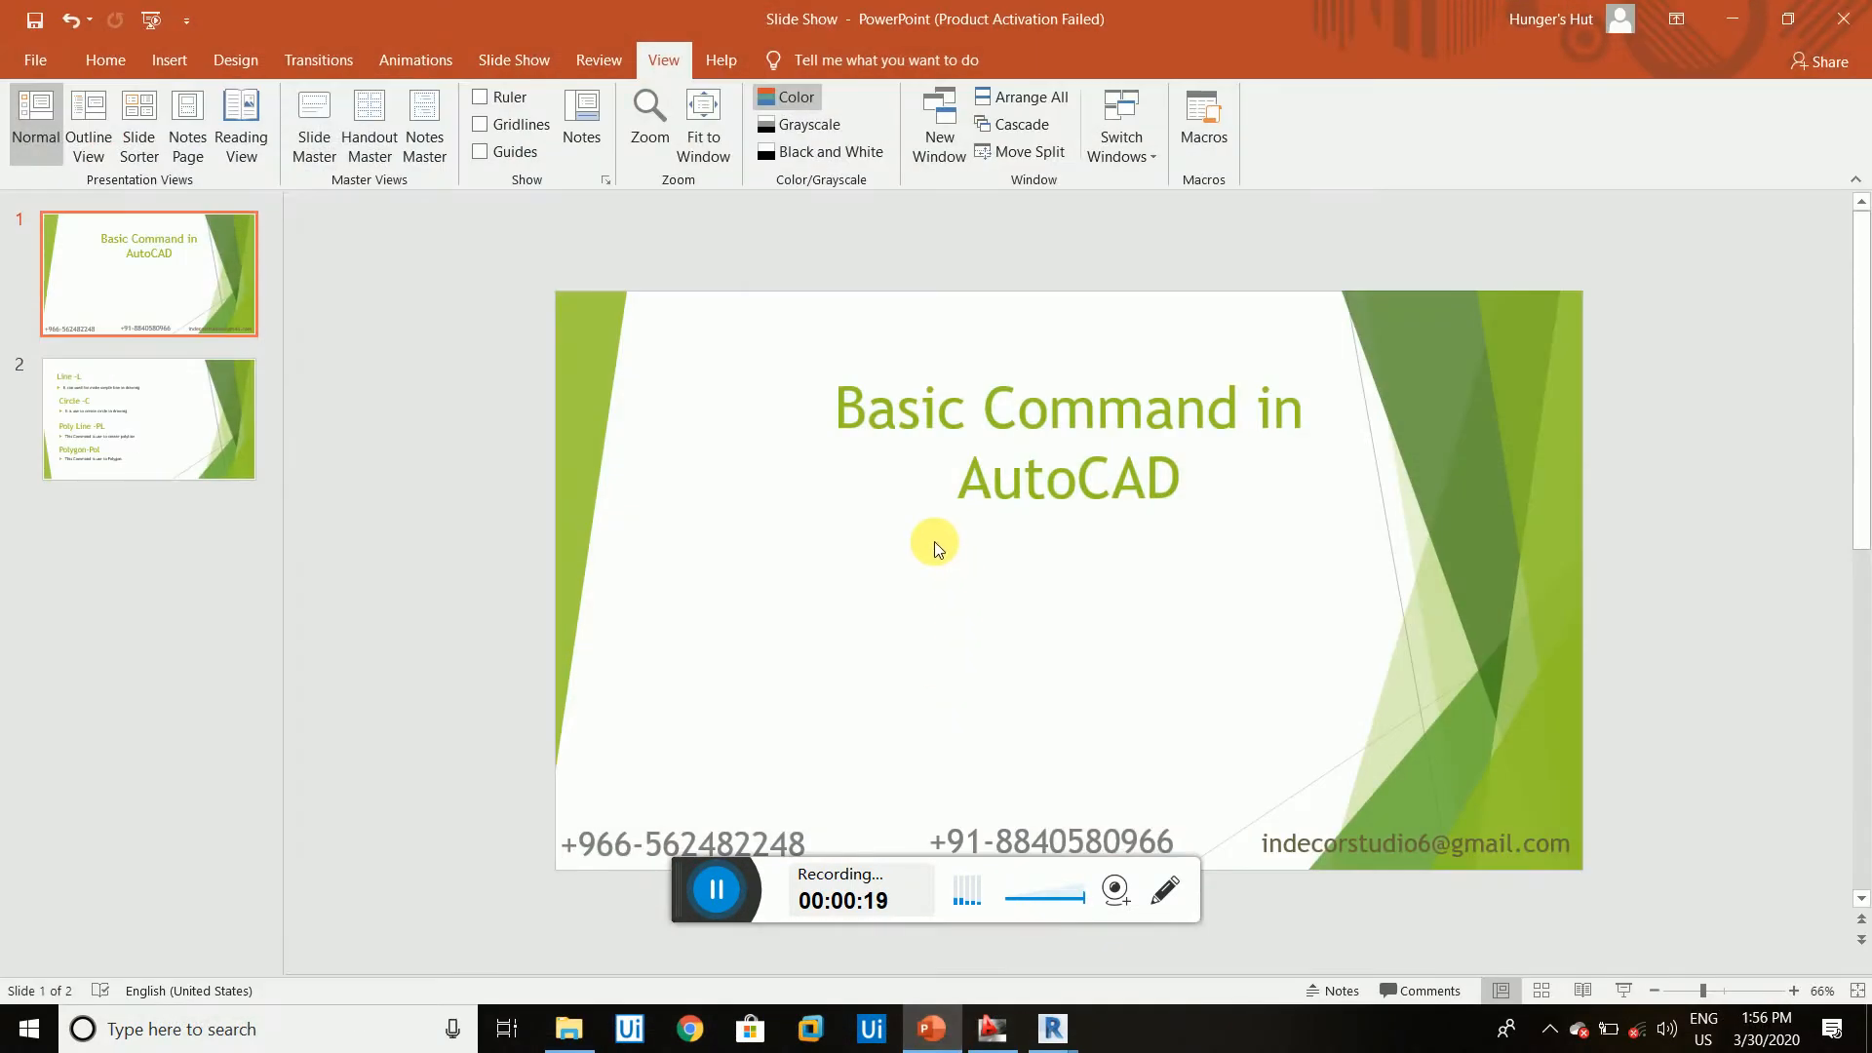
scroll(941, 522, down, 1)
scroll(936, 519, up, 1)
scroll(1096, 734, down, 1)
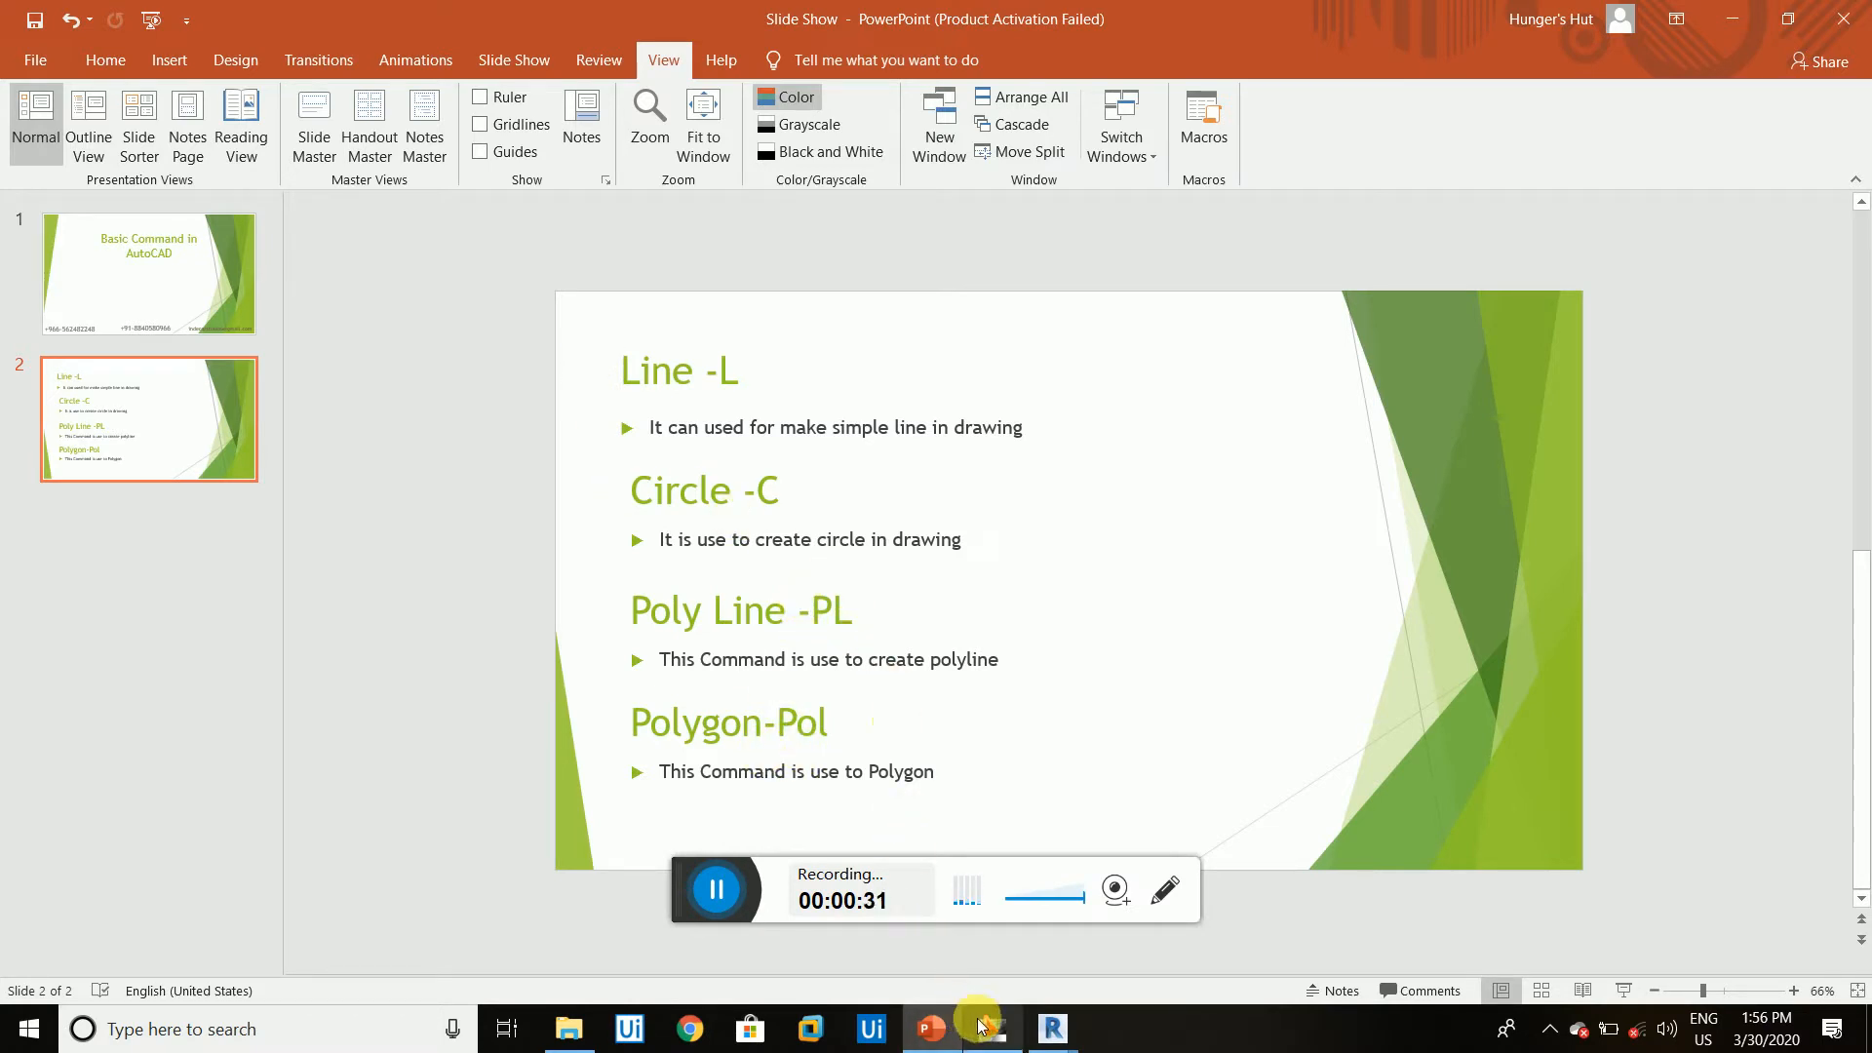
- Switch to the AutoCAD 2012 drawing and look over the available Draw commands, including Line
mouse_move(985, 1031)
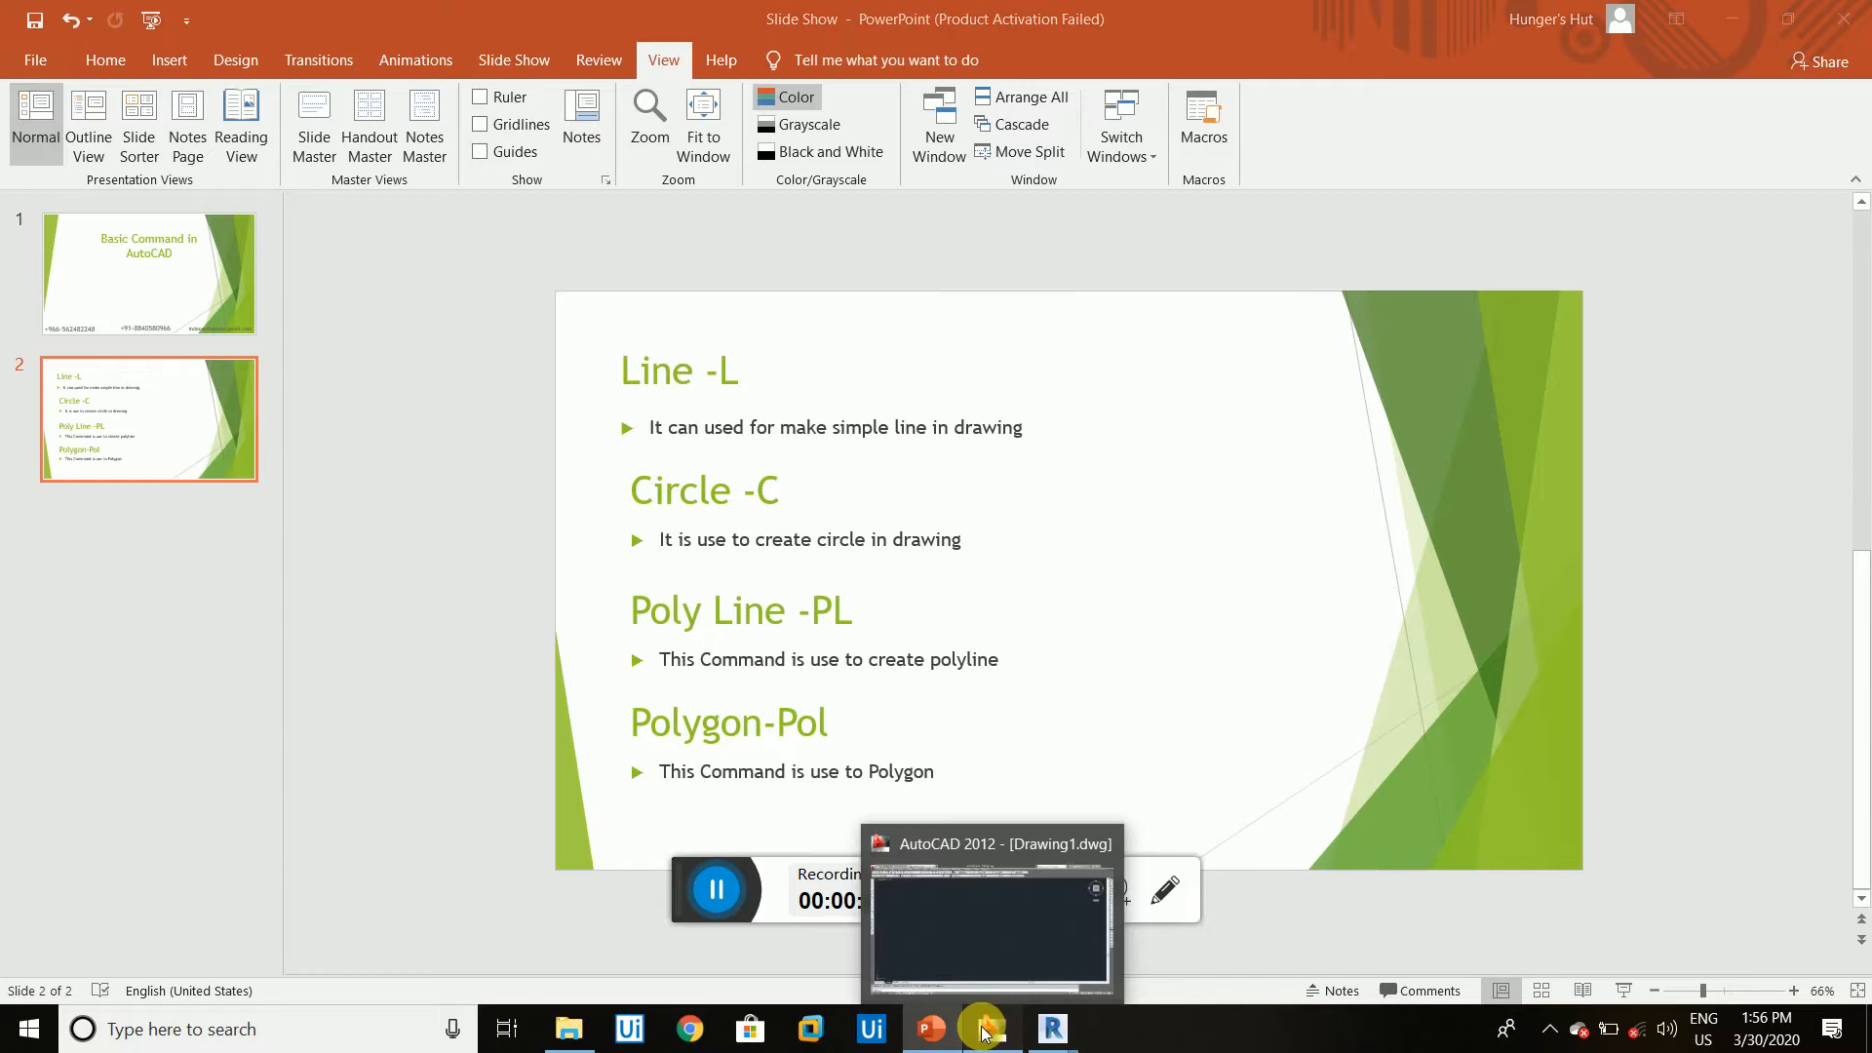
click(984, 1032)
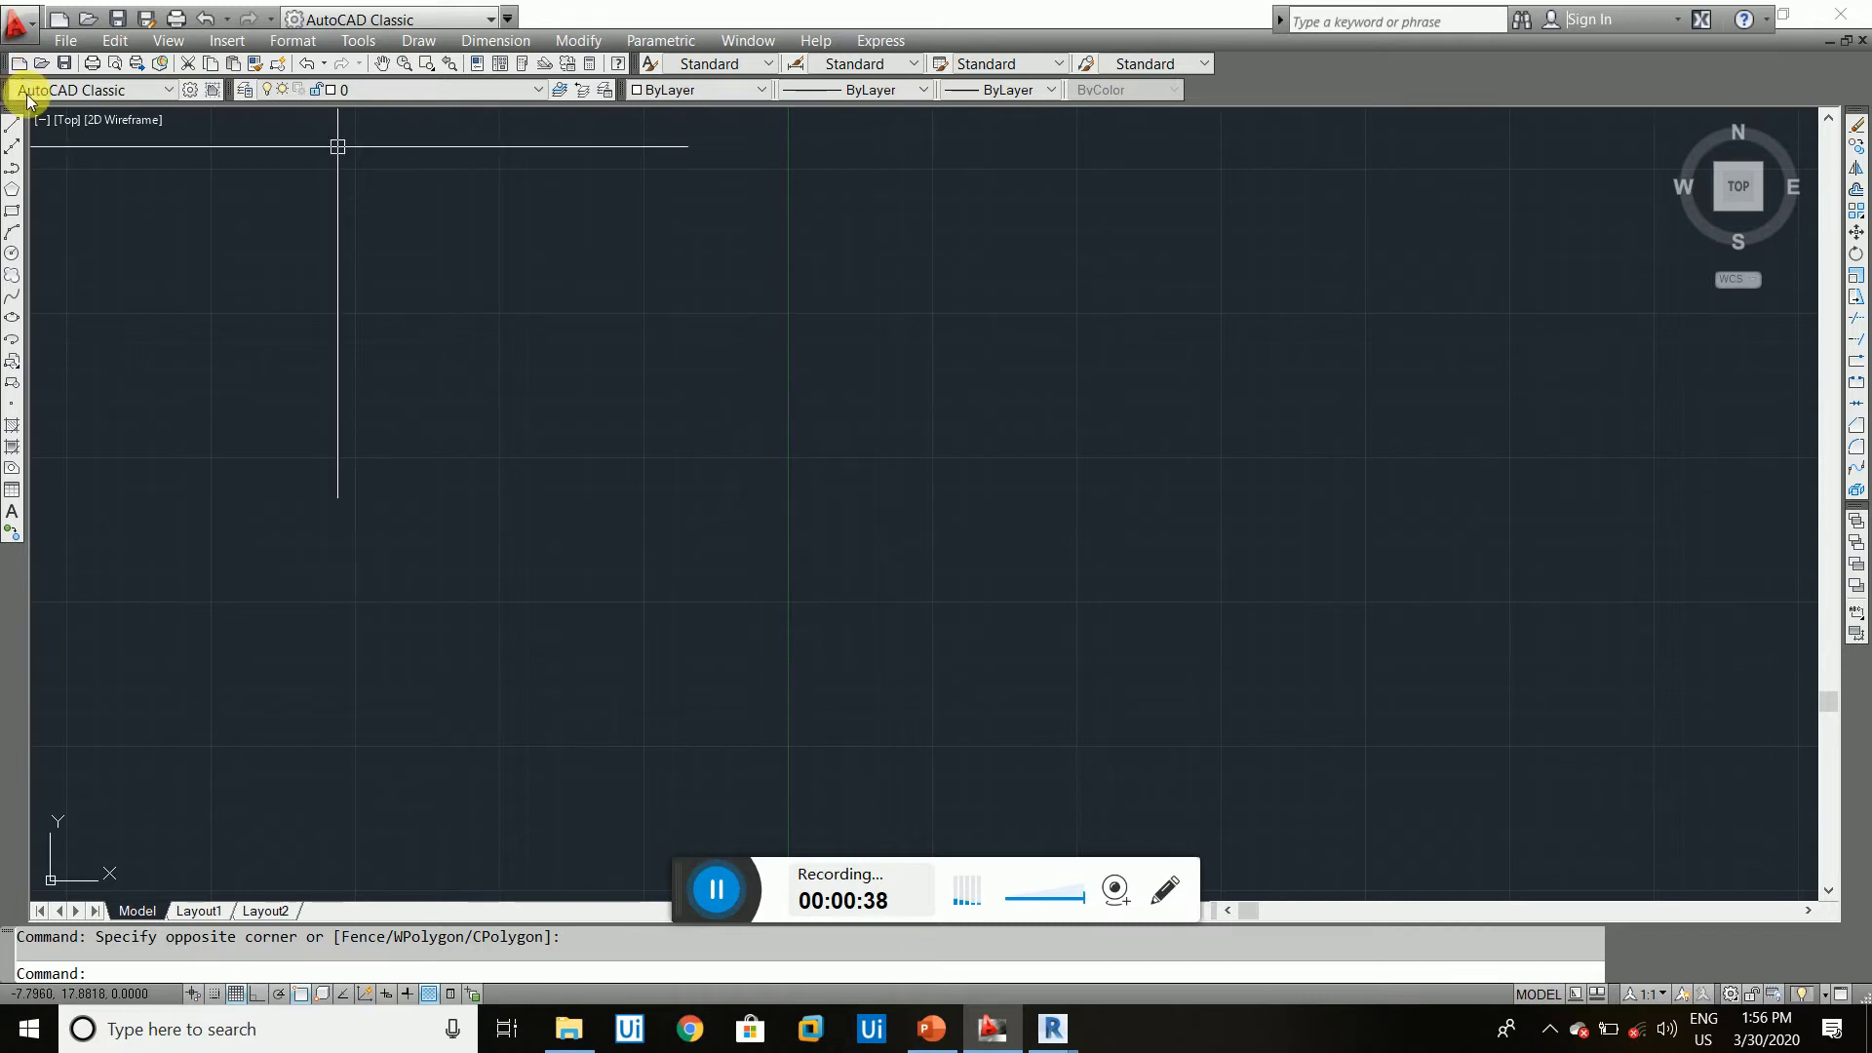
click(414, 41)
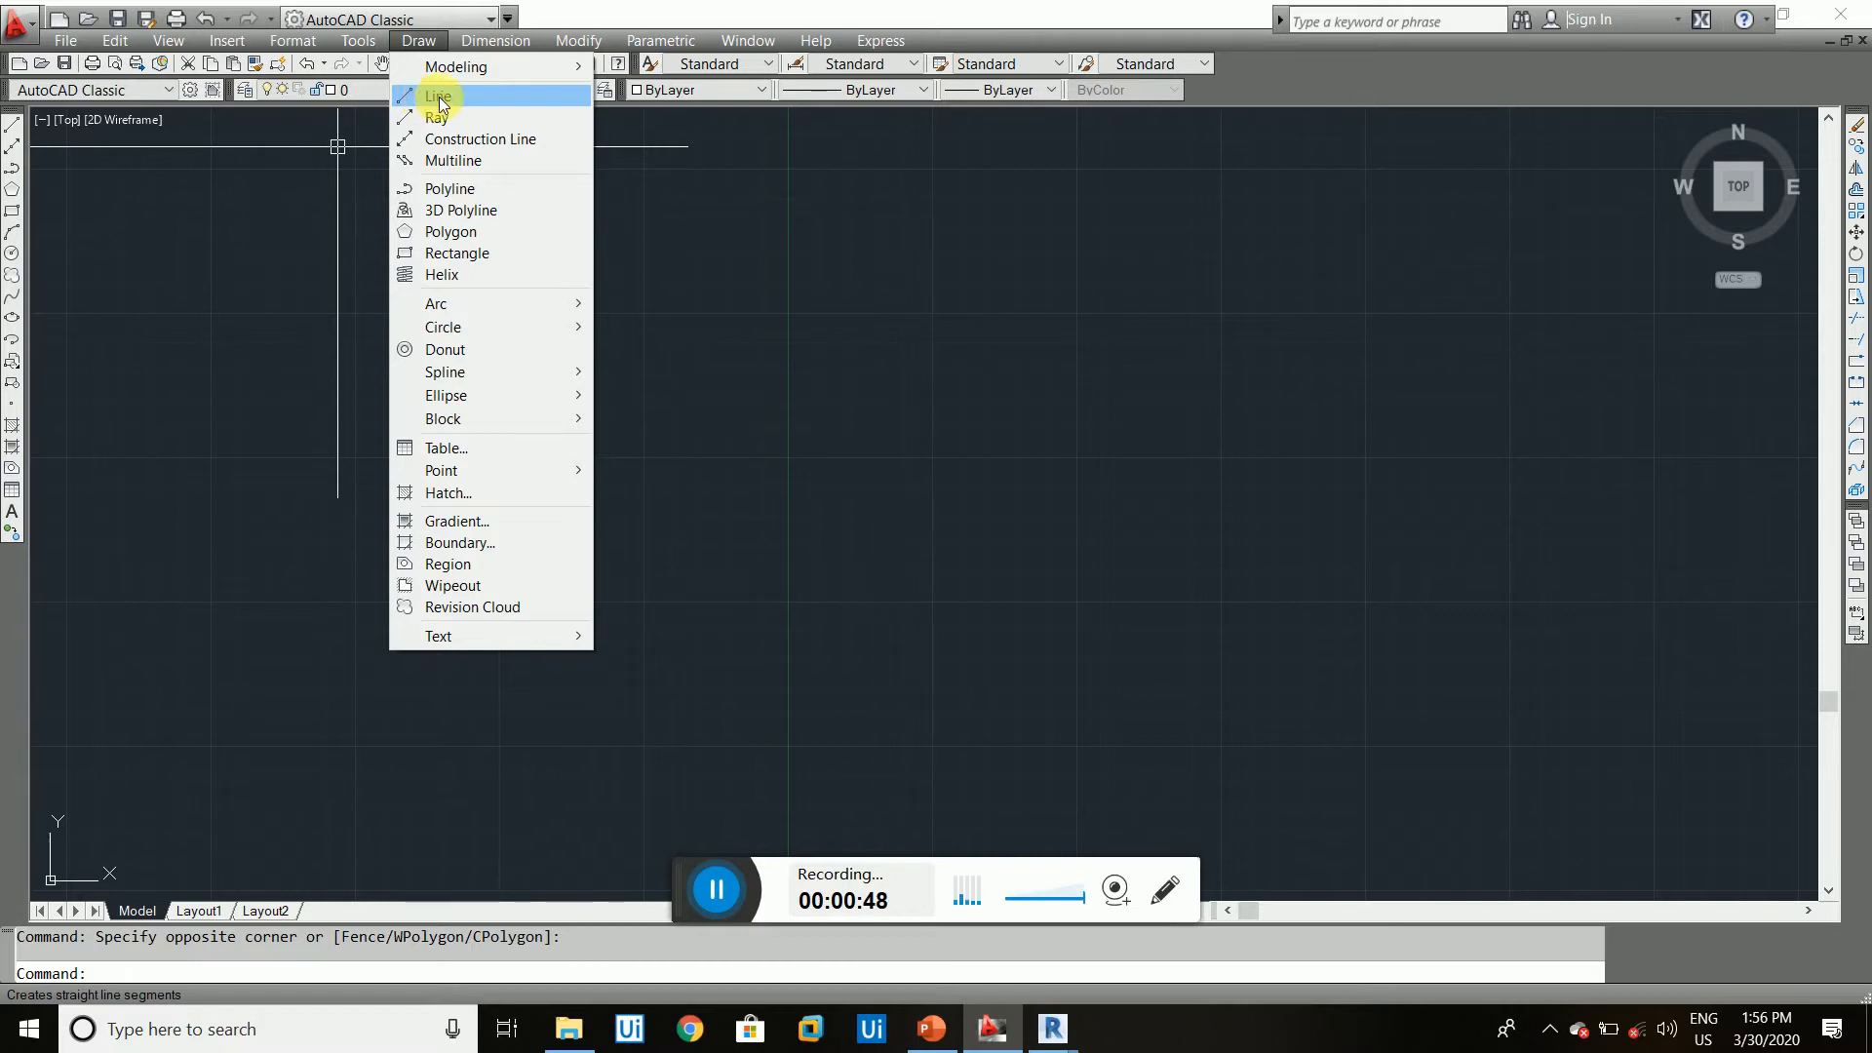
click(774, 367)
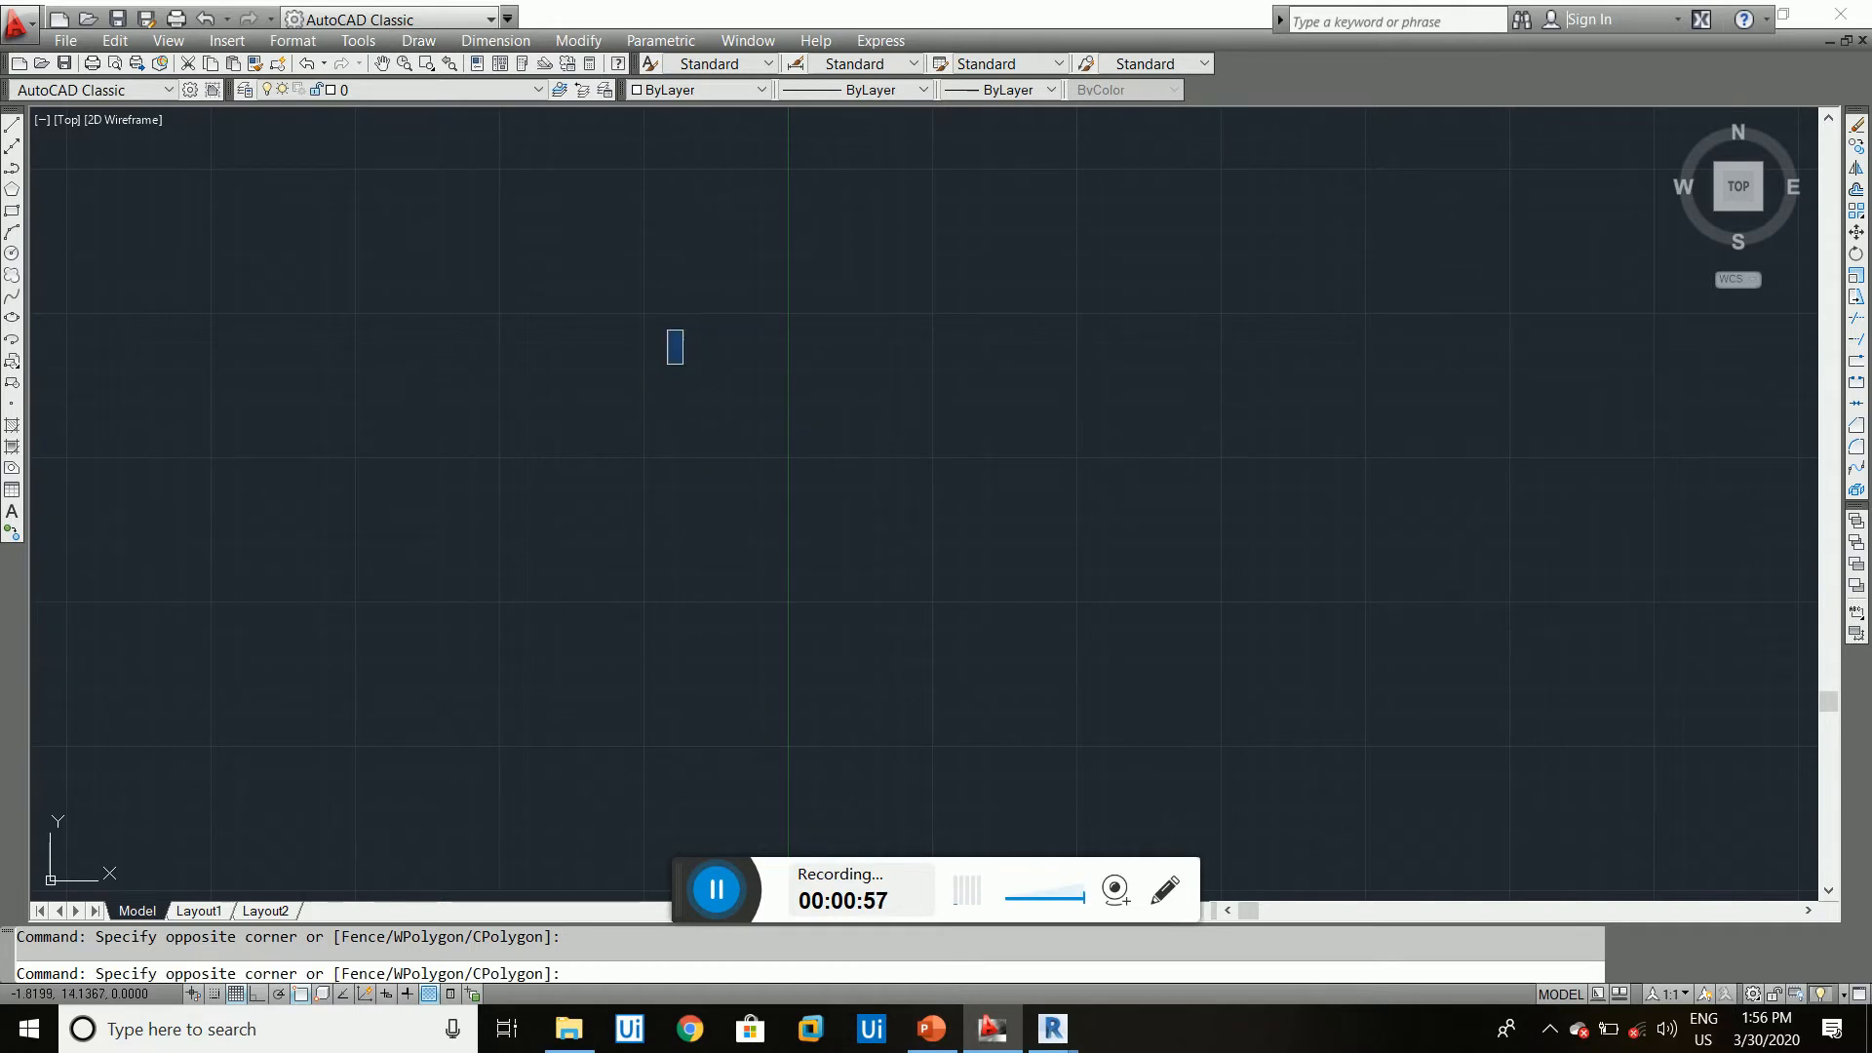
- Draw one freehand line sloping gently downward to the right, starting near coordinates (-2.9, 14.4)
key(Escape)
text(l)
key(Return)
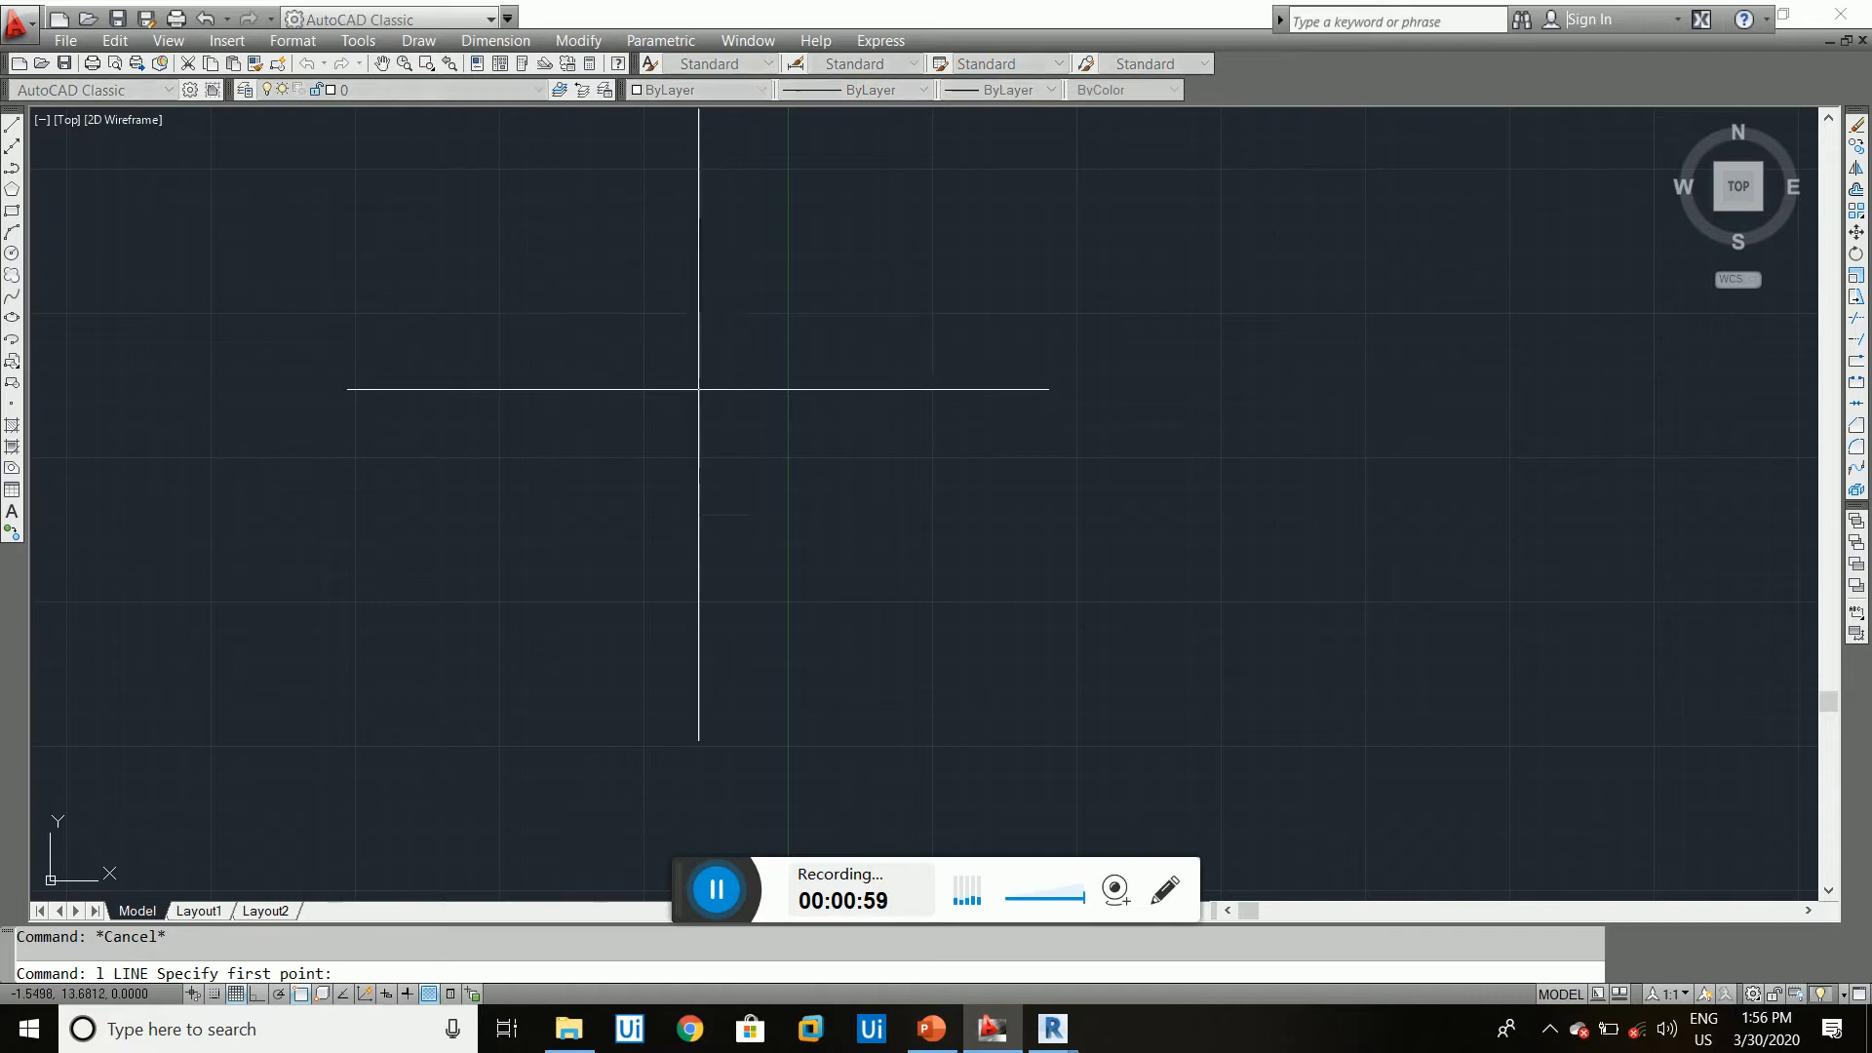
click(618, 349)
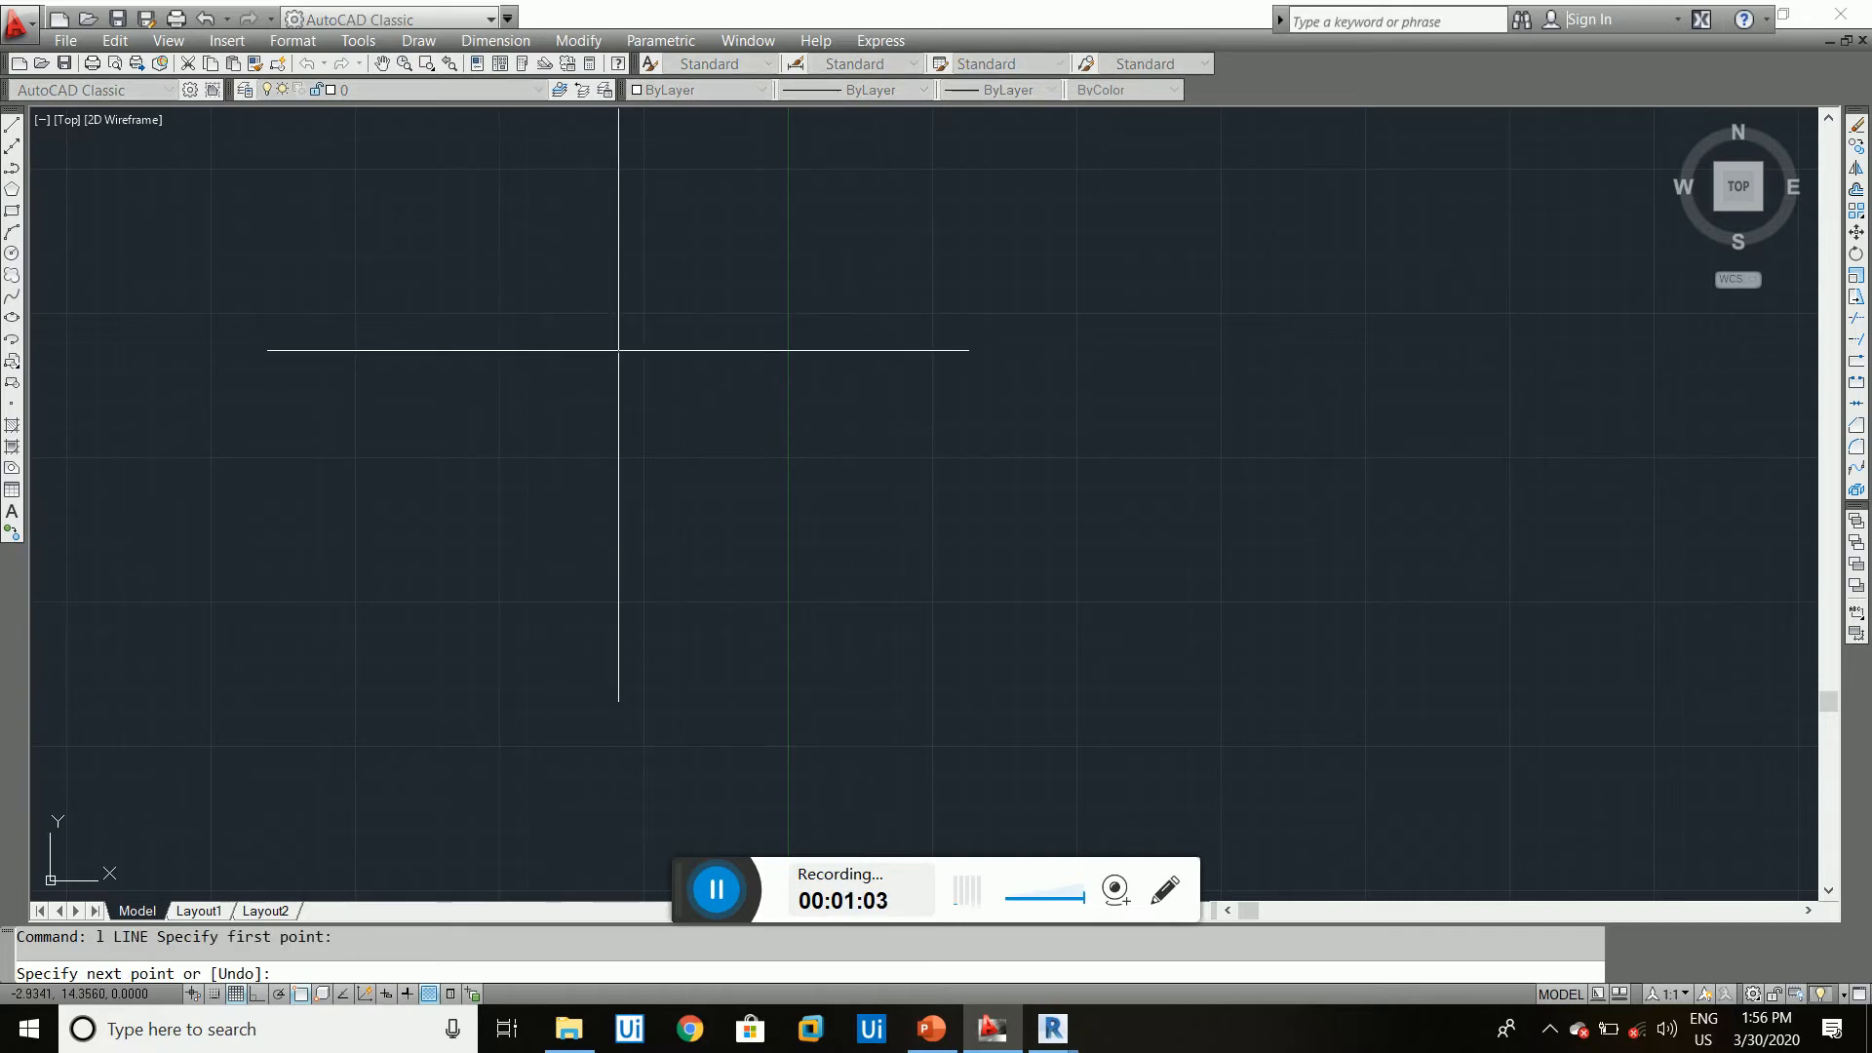
click(1102, 418)
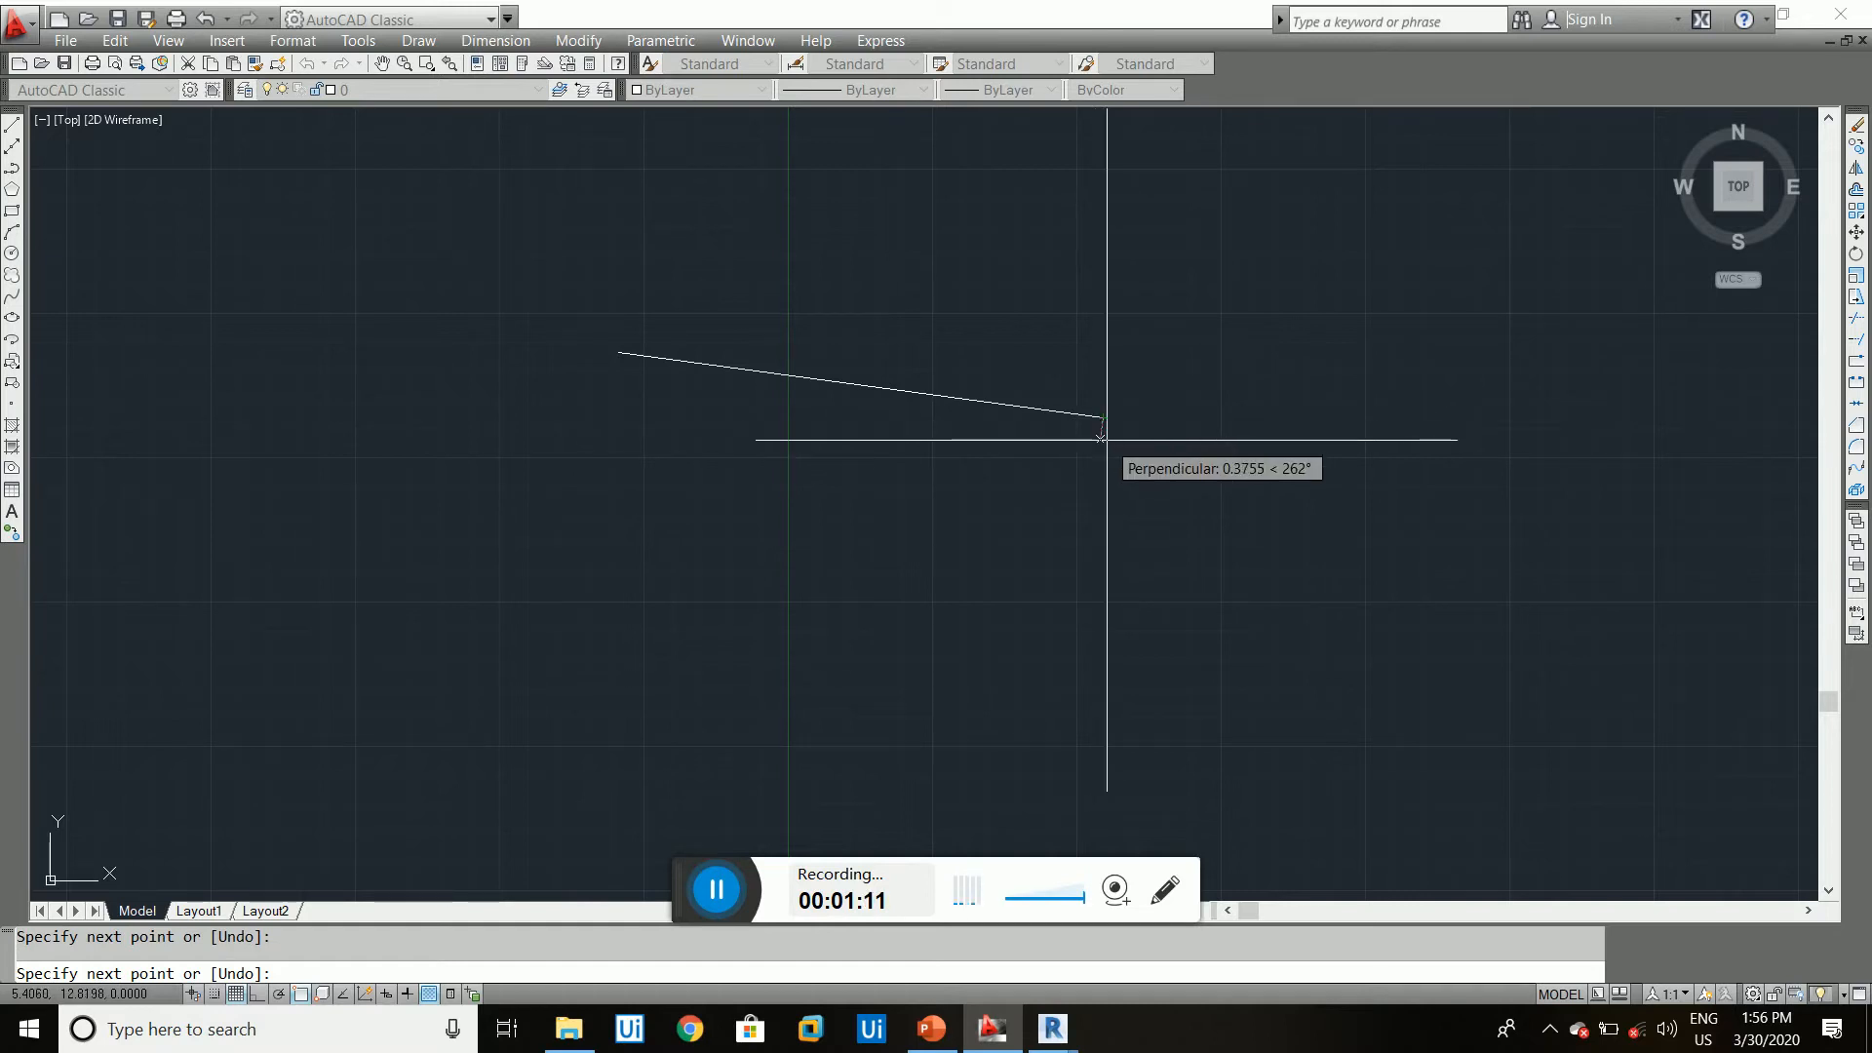
key(Escape)
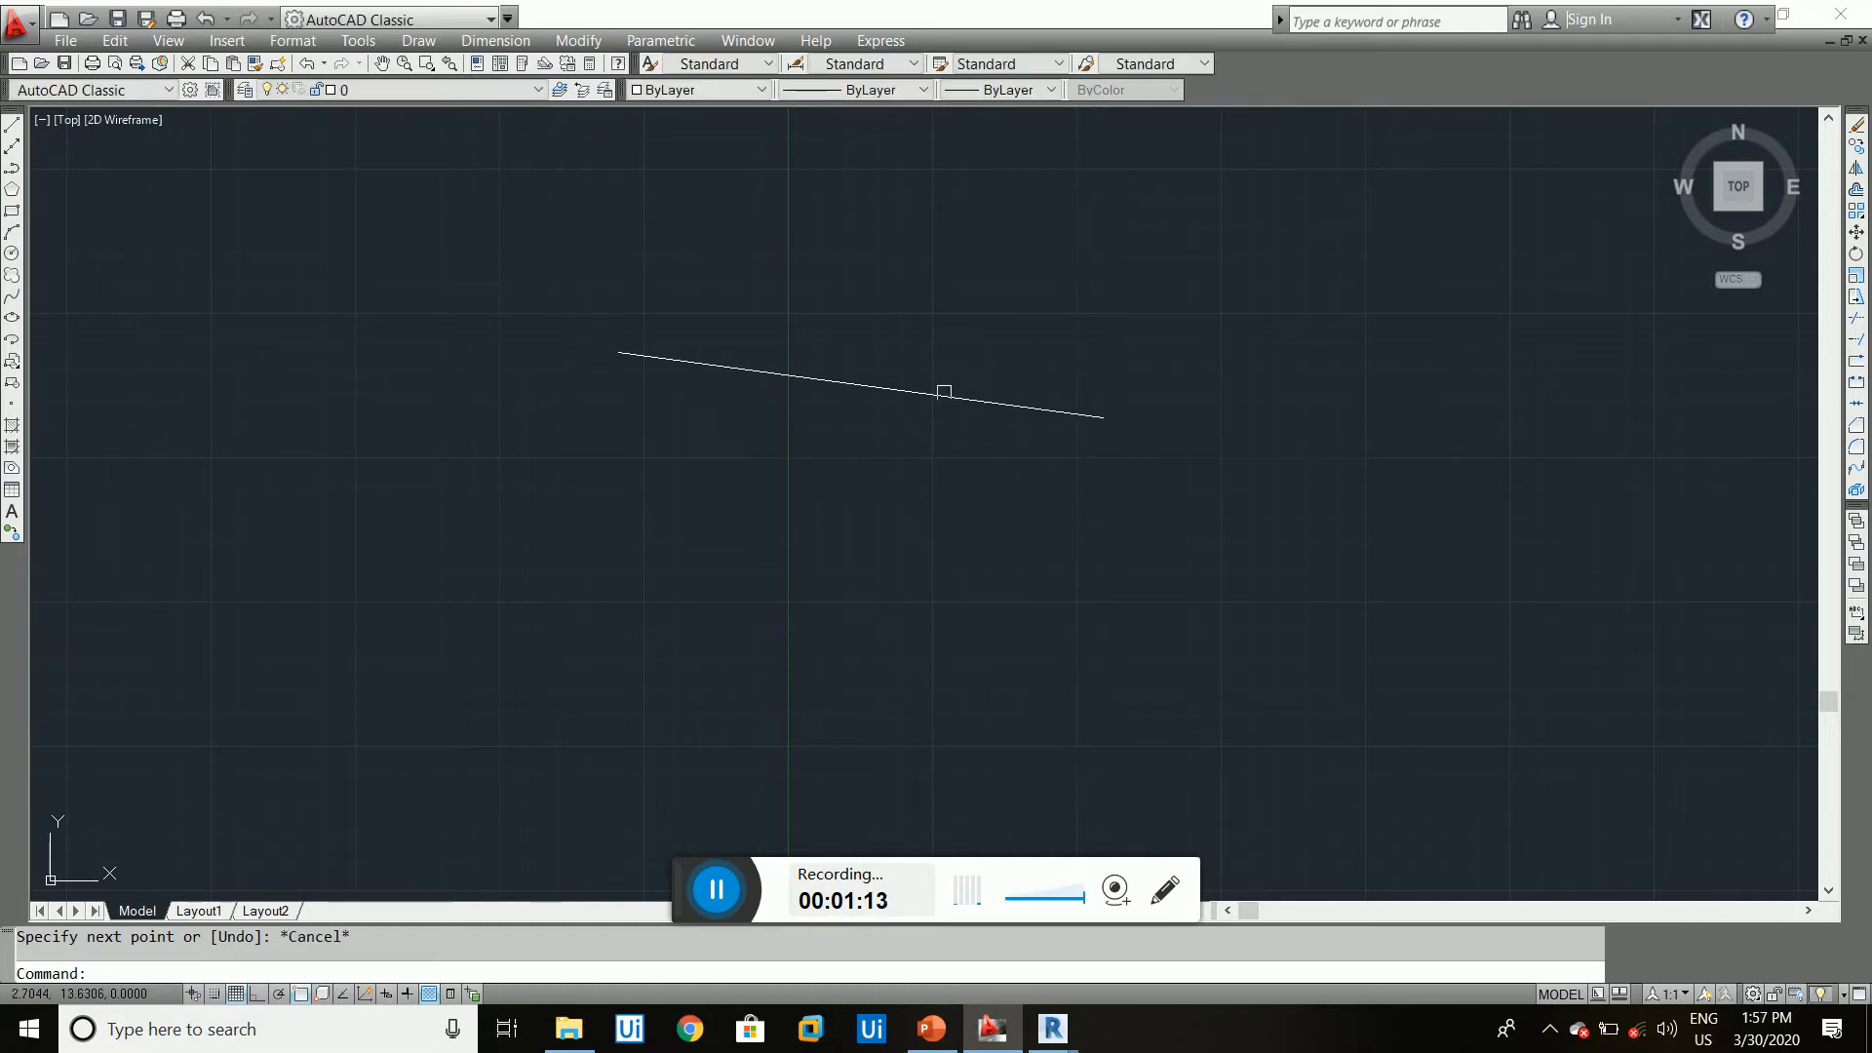
- Select the sloping line to examine it up close and in full, and clear the selection
scroll(921, 386, up, 5)
click(942, 498)
click(799, 326)
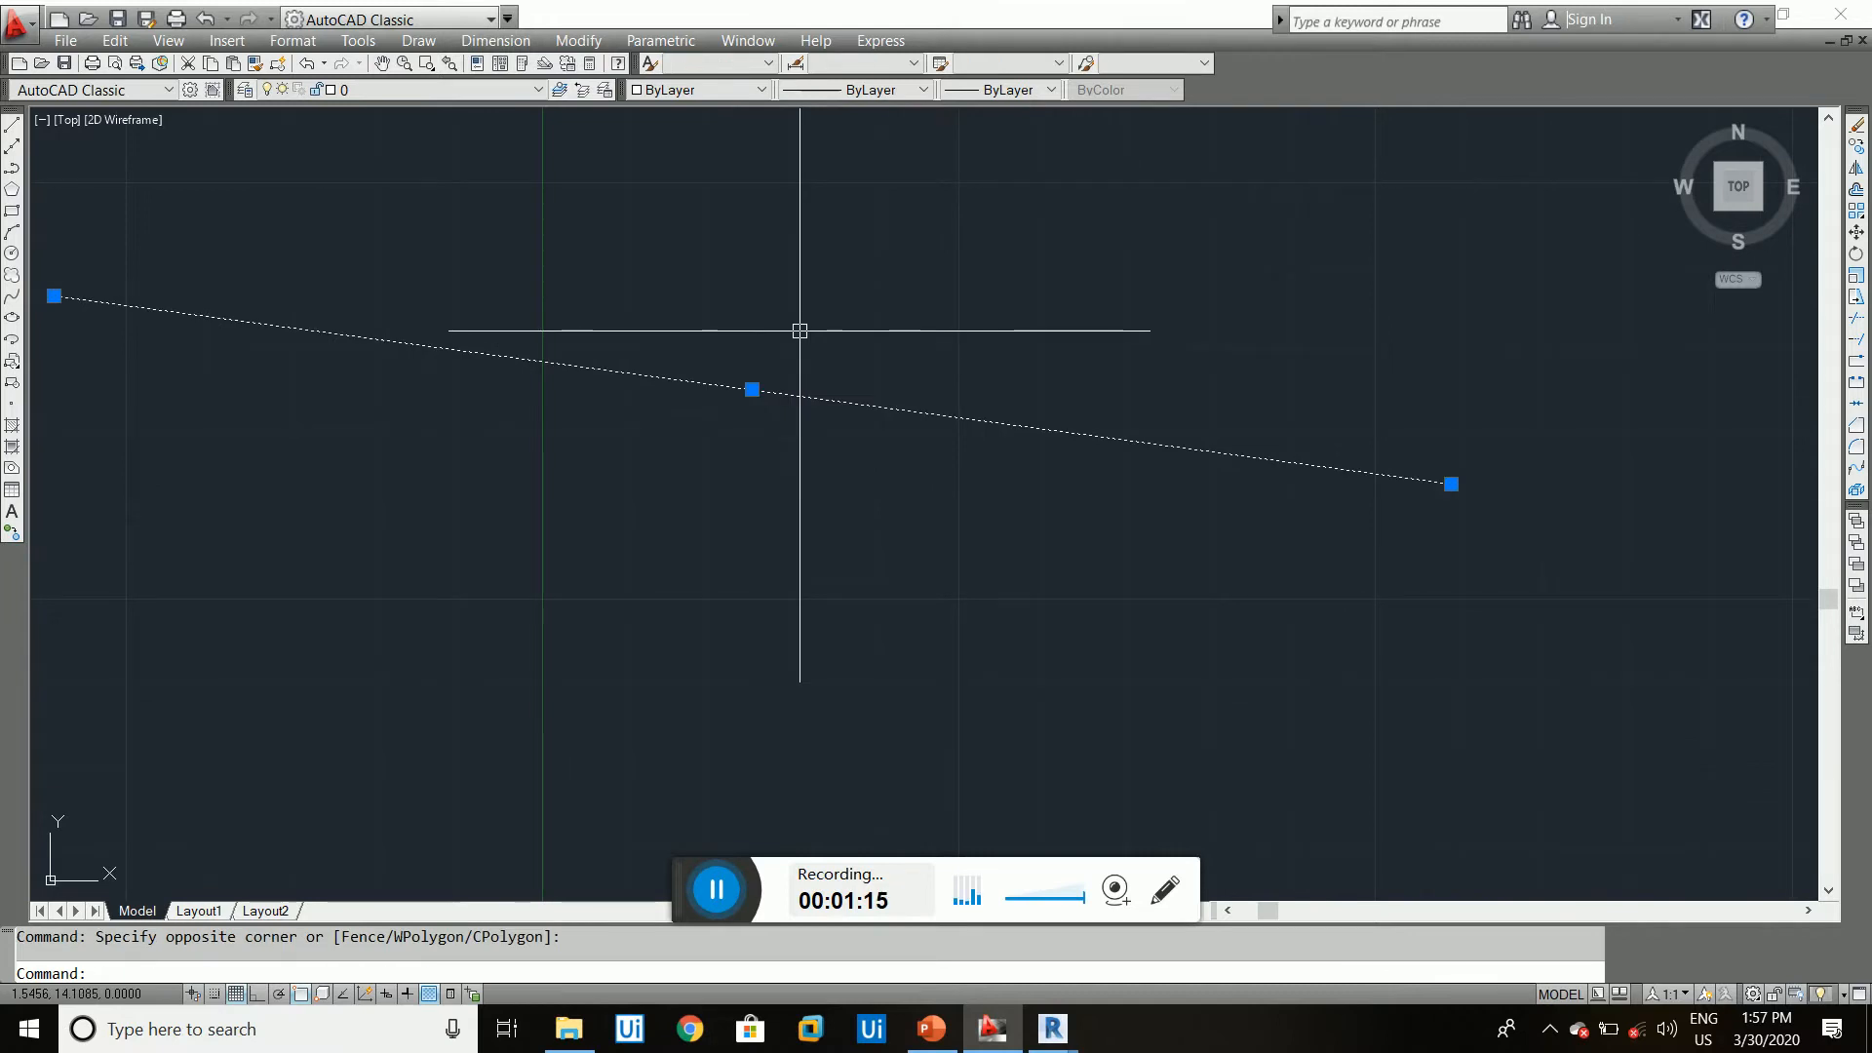
scroll(798, 325, down, 4)
scroll(656, 305, up, 3)
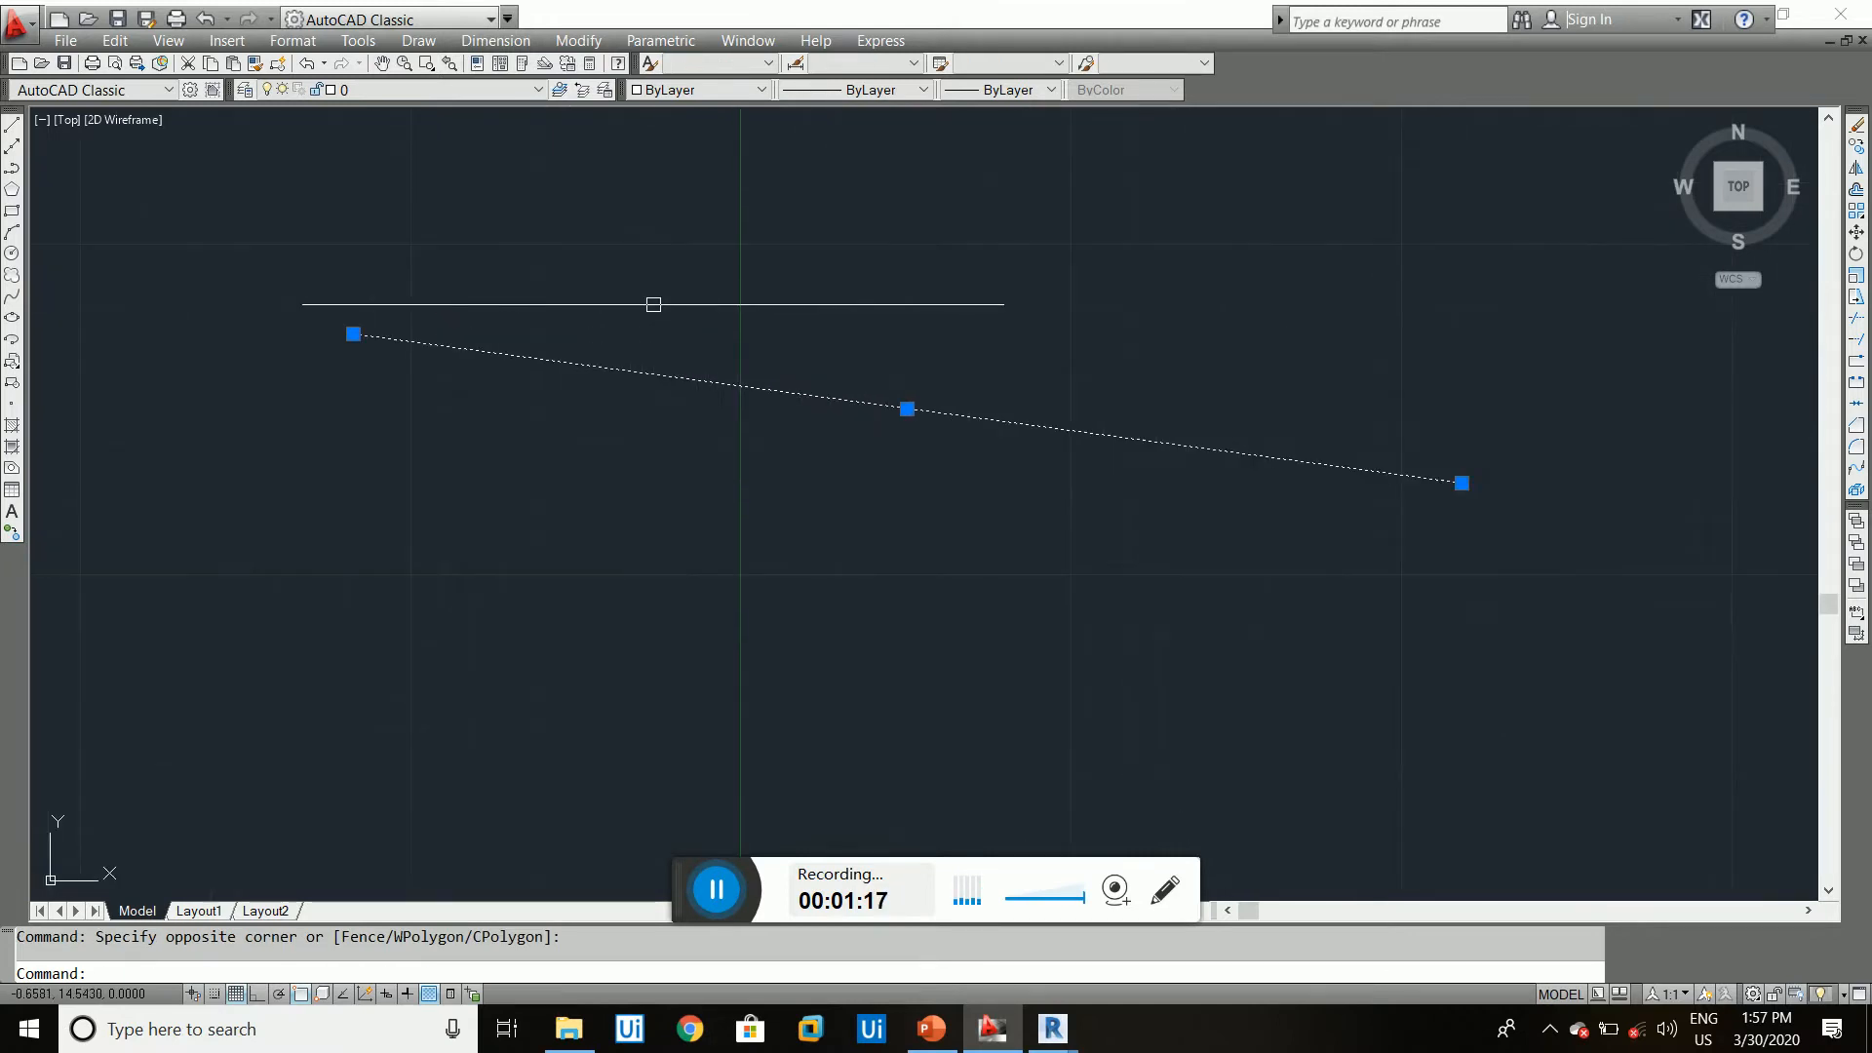
key(Escape)
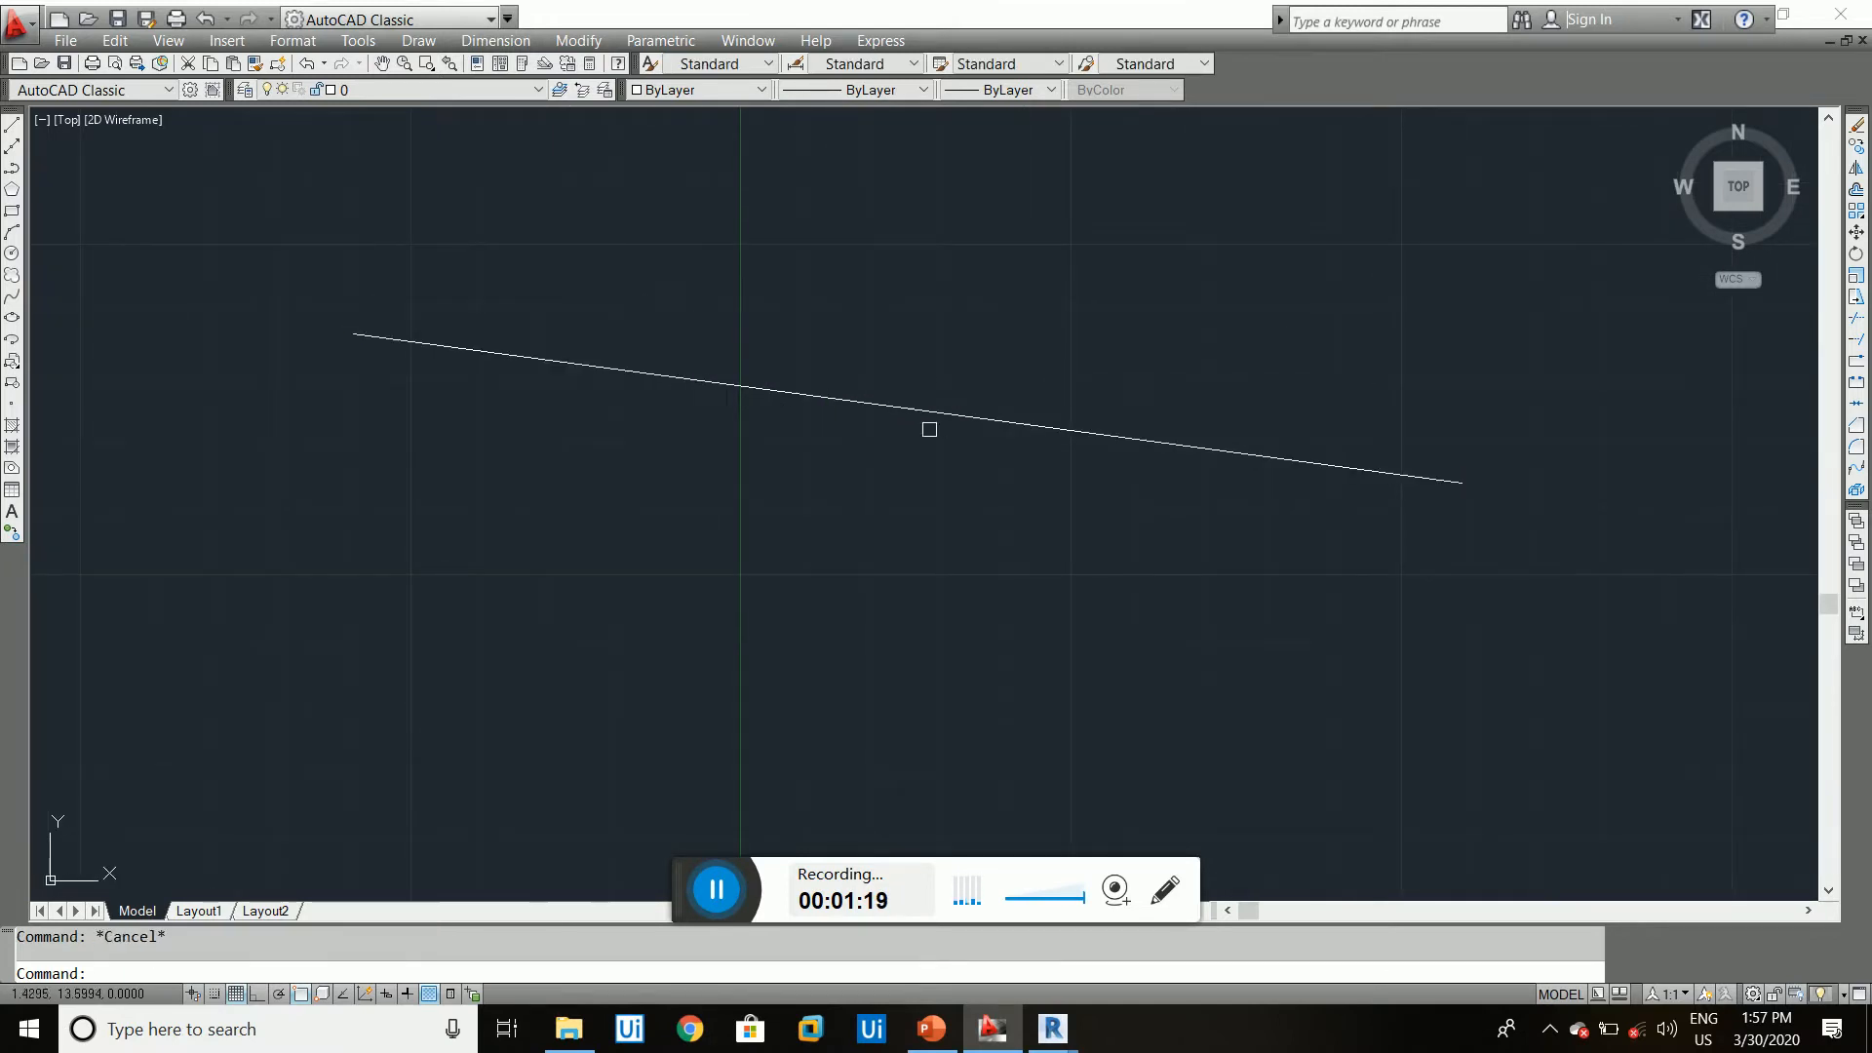
scroll(643, 481, down, 2)
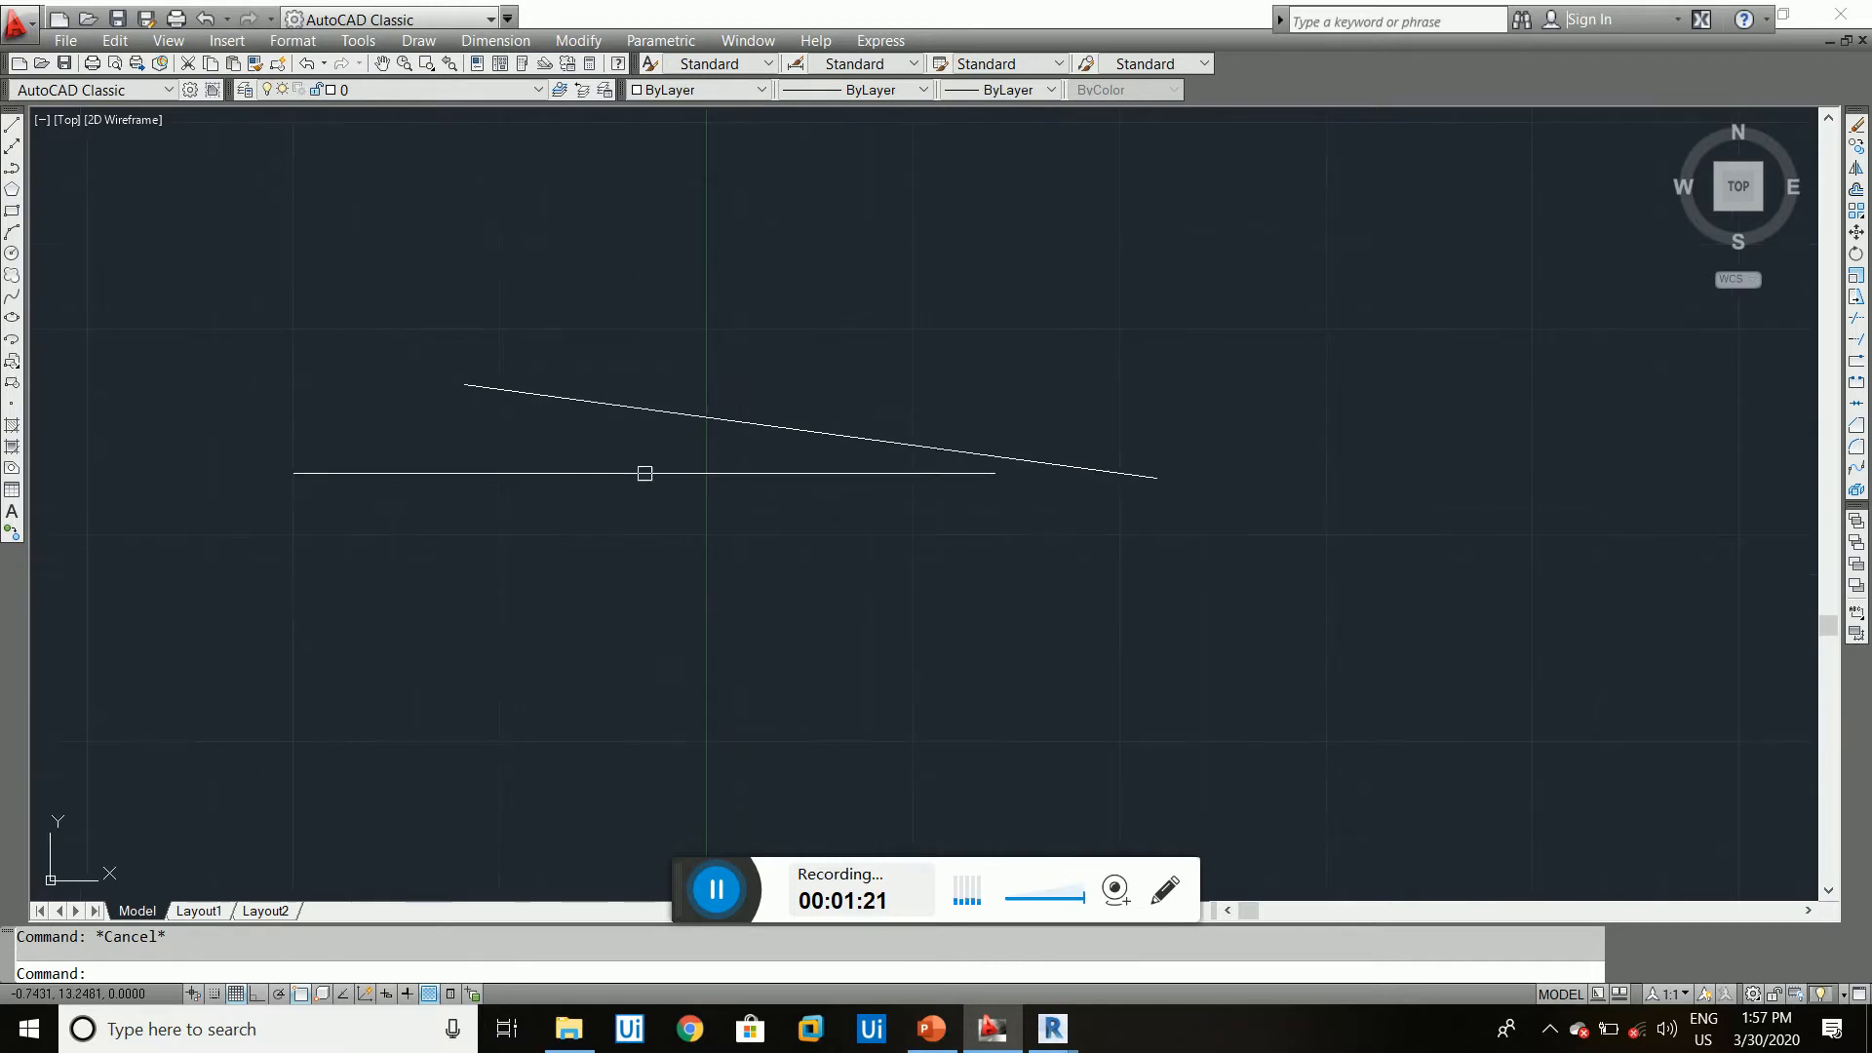
scroll(635, 325, up, 2)
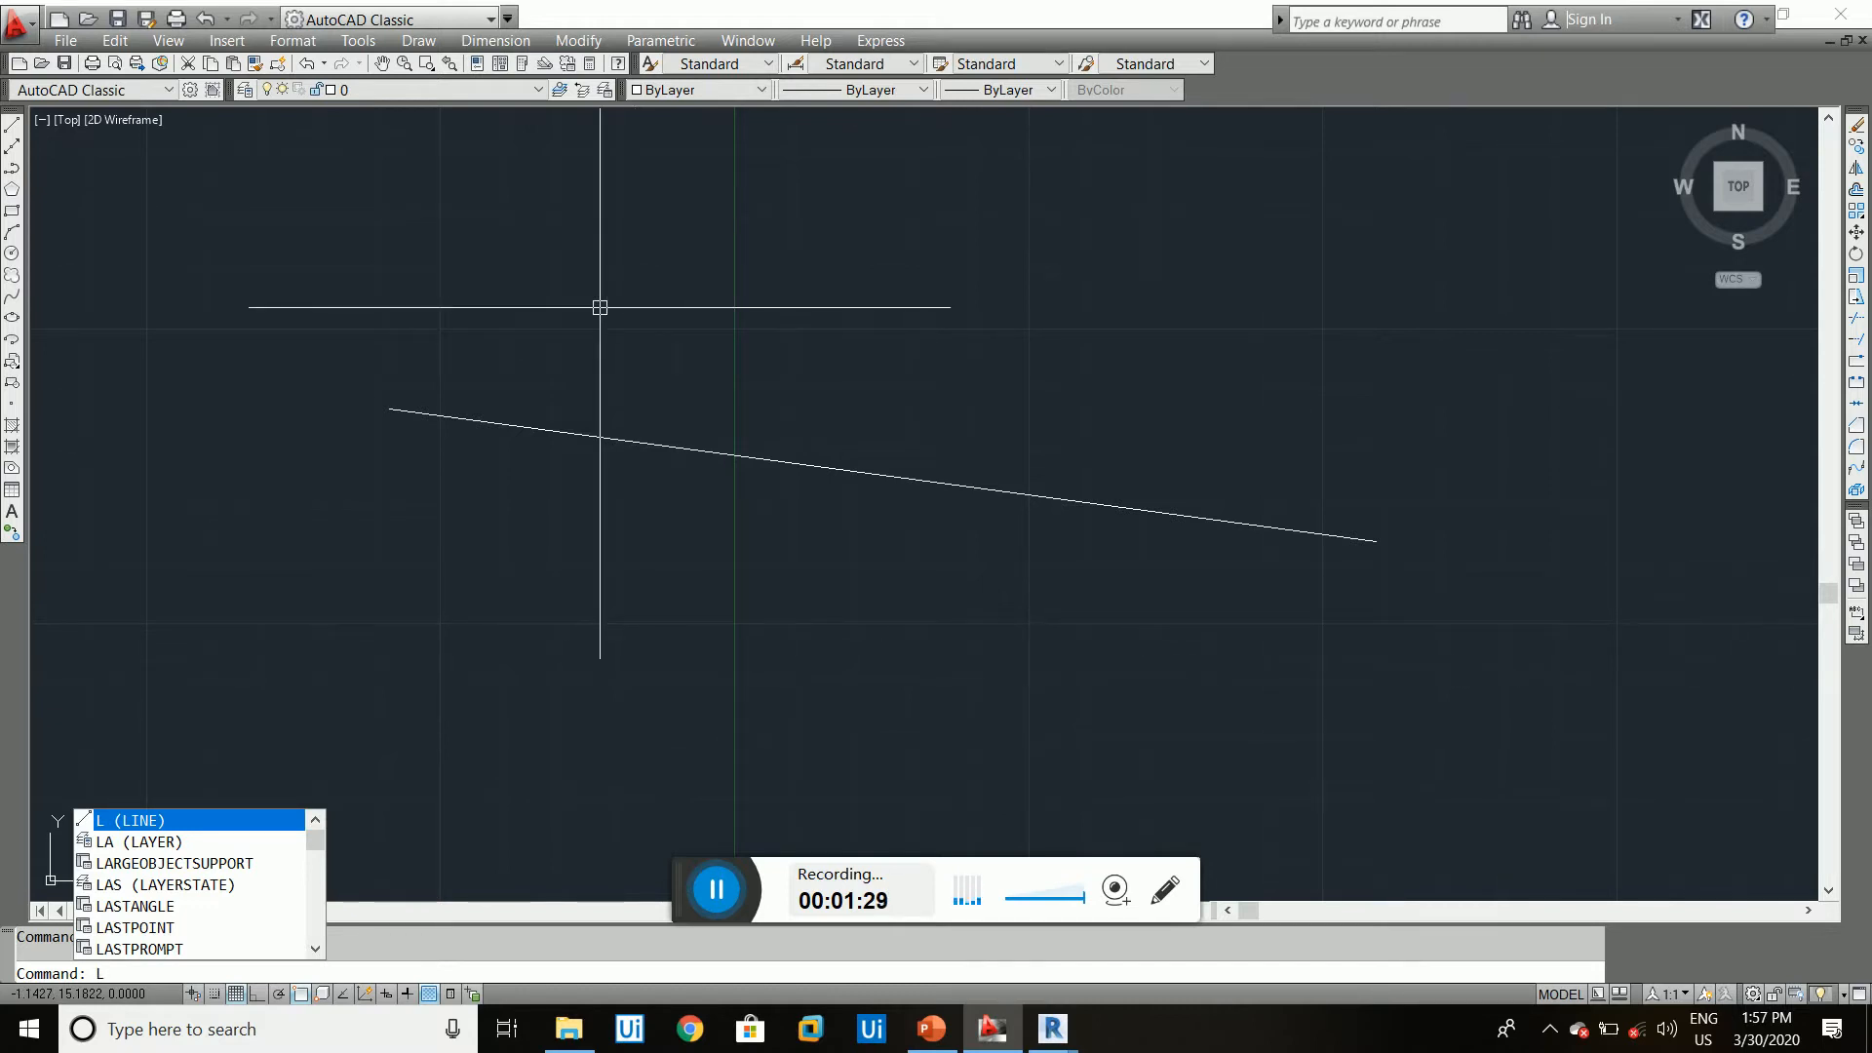
- Draw a horizontal line 20 units long with Ortho mode on, starting just above the sloping line
key(Return)
click(597, 344)
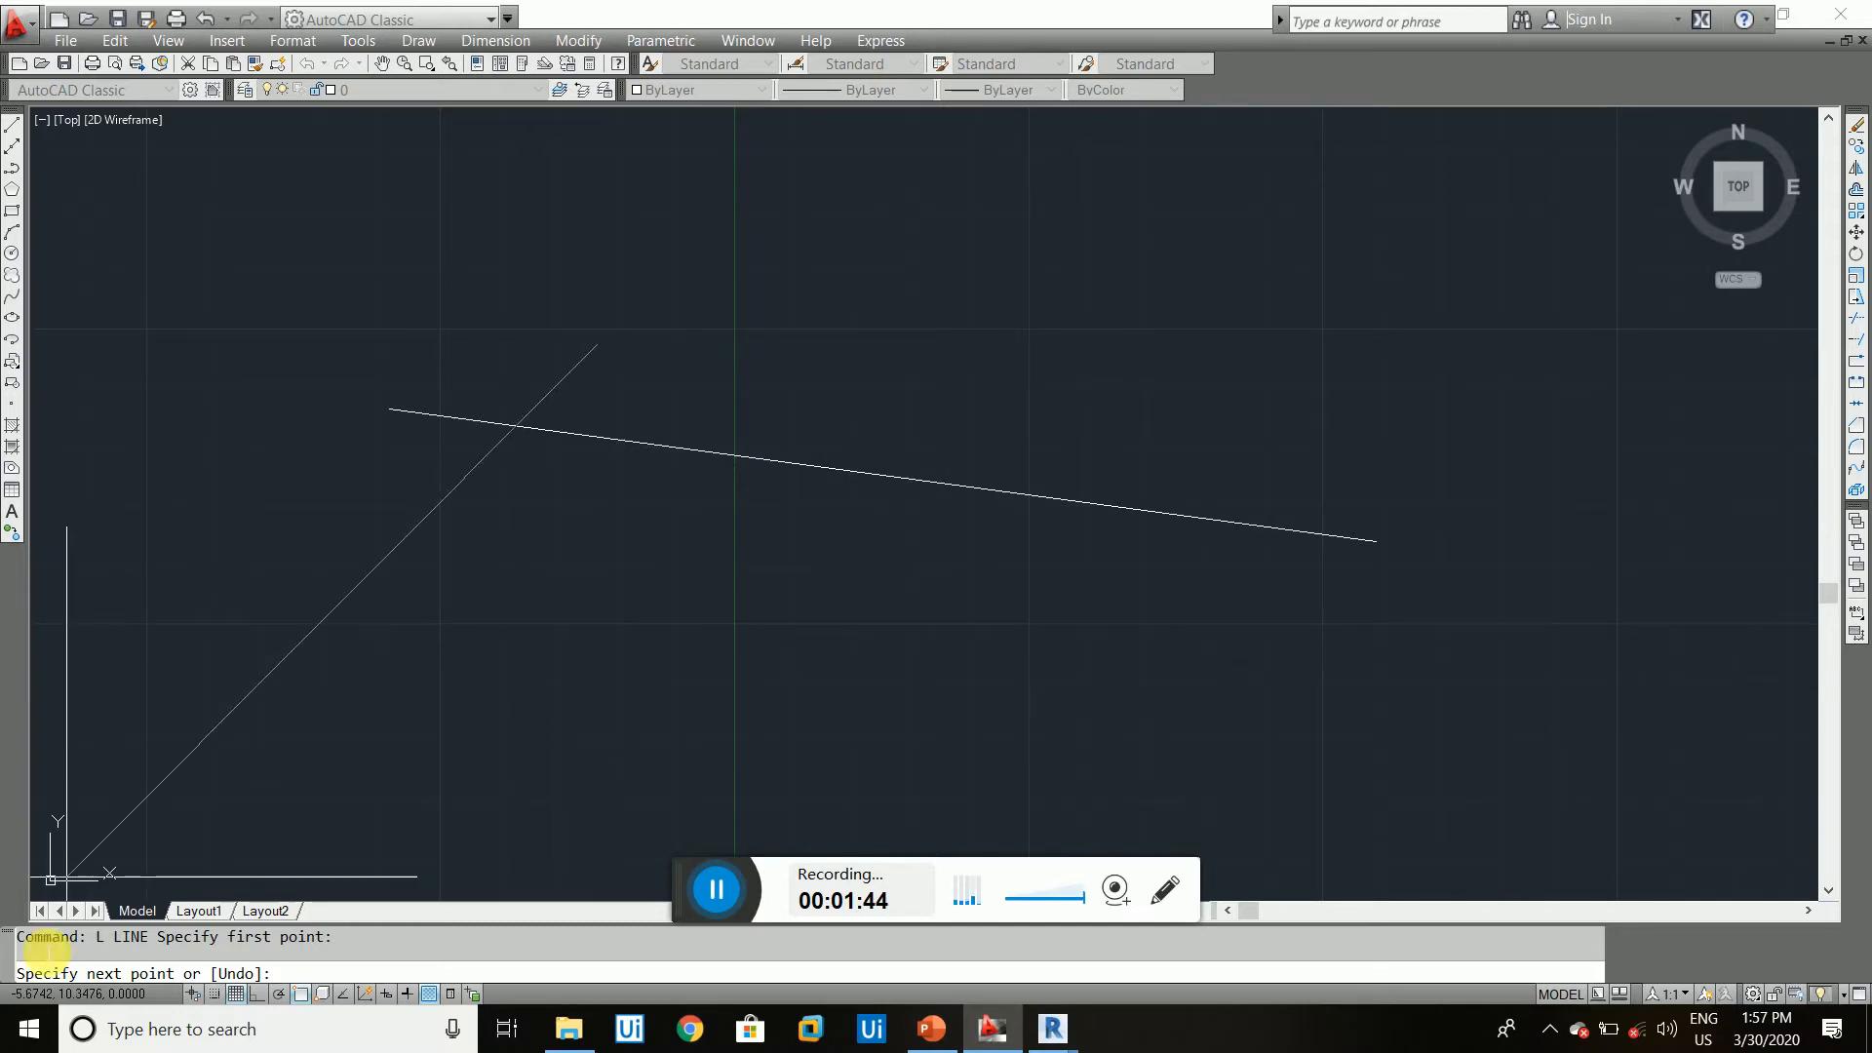
click(259, 992)
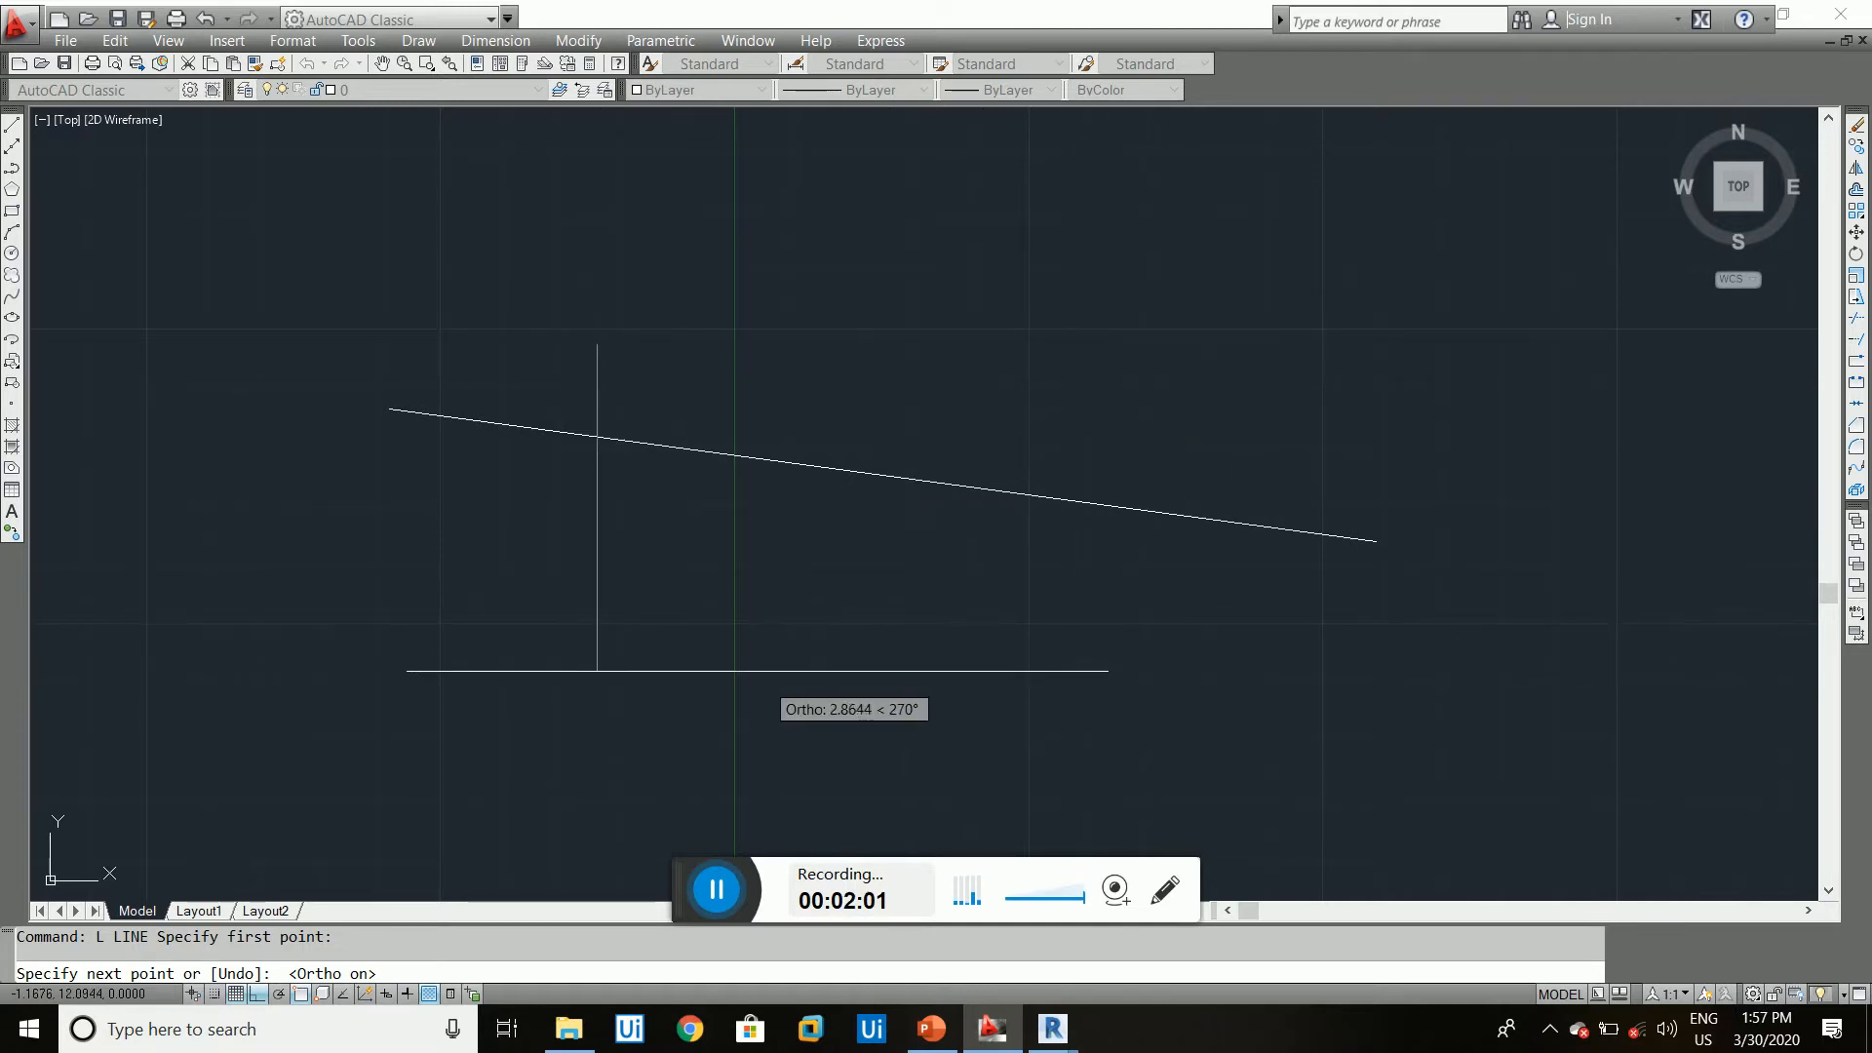
scroll(781, 361, up, 3)
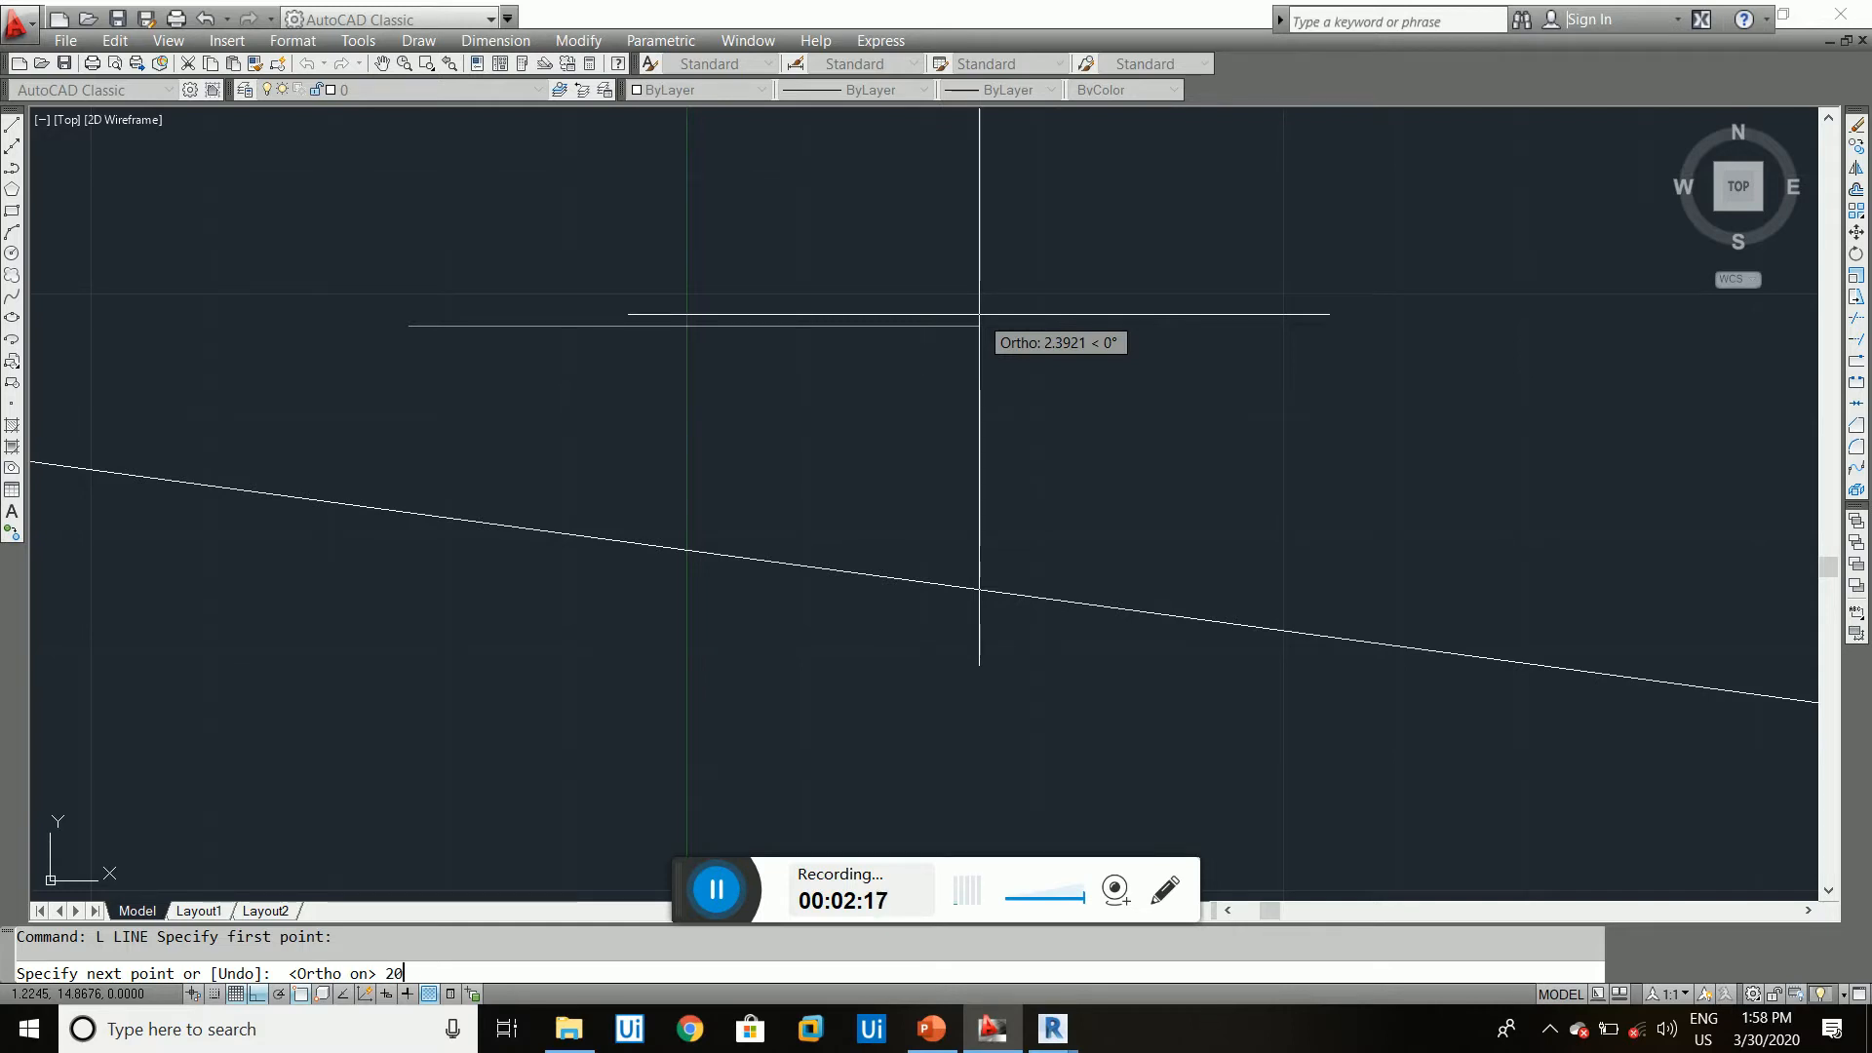
key(Return)
scroll(979, 400, down, 8)
key(Escape)
scroll(1085, 417, up, 1)
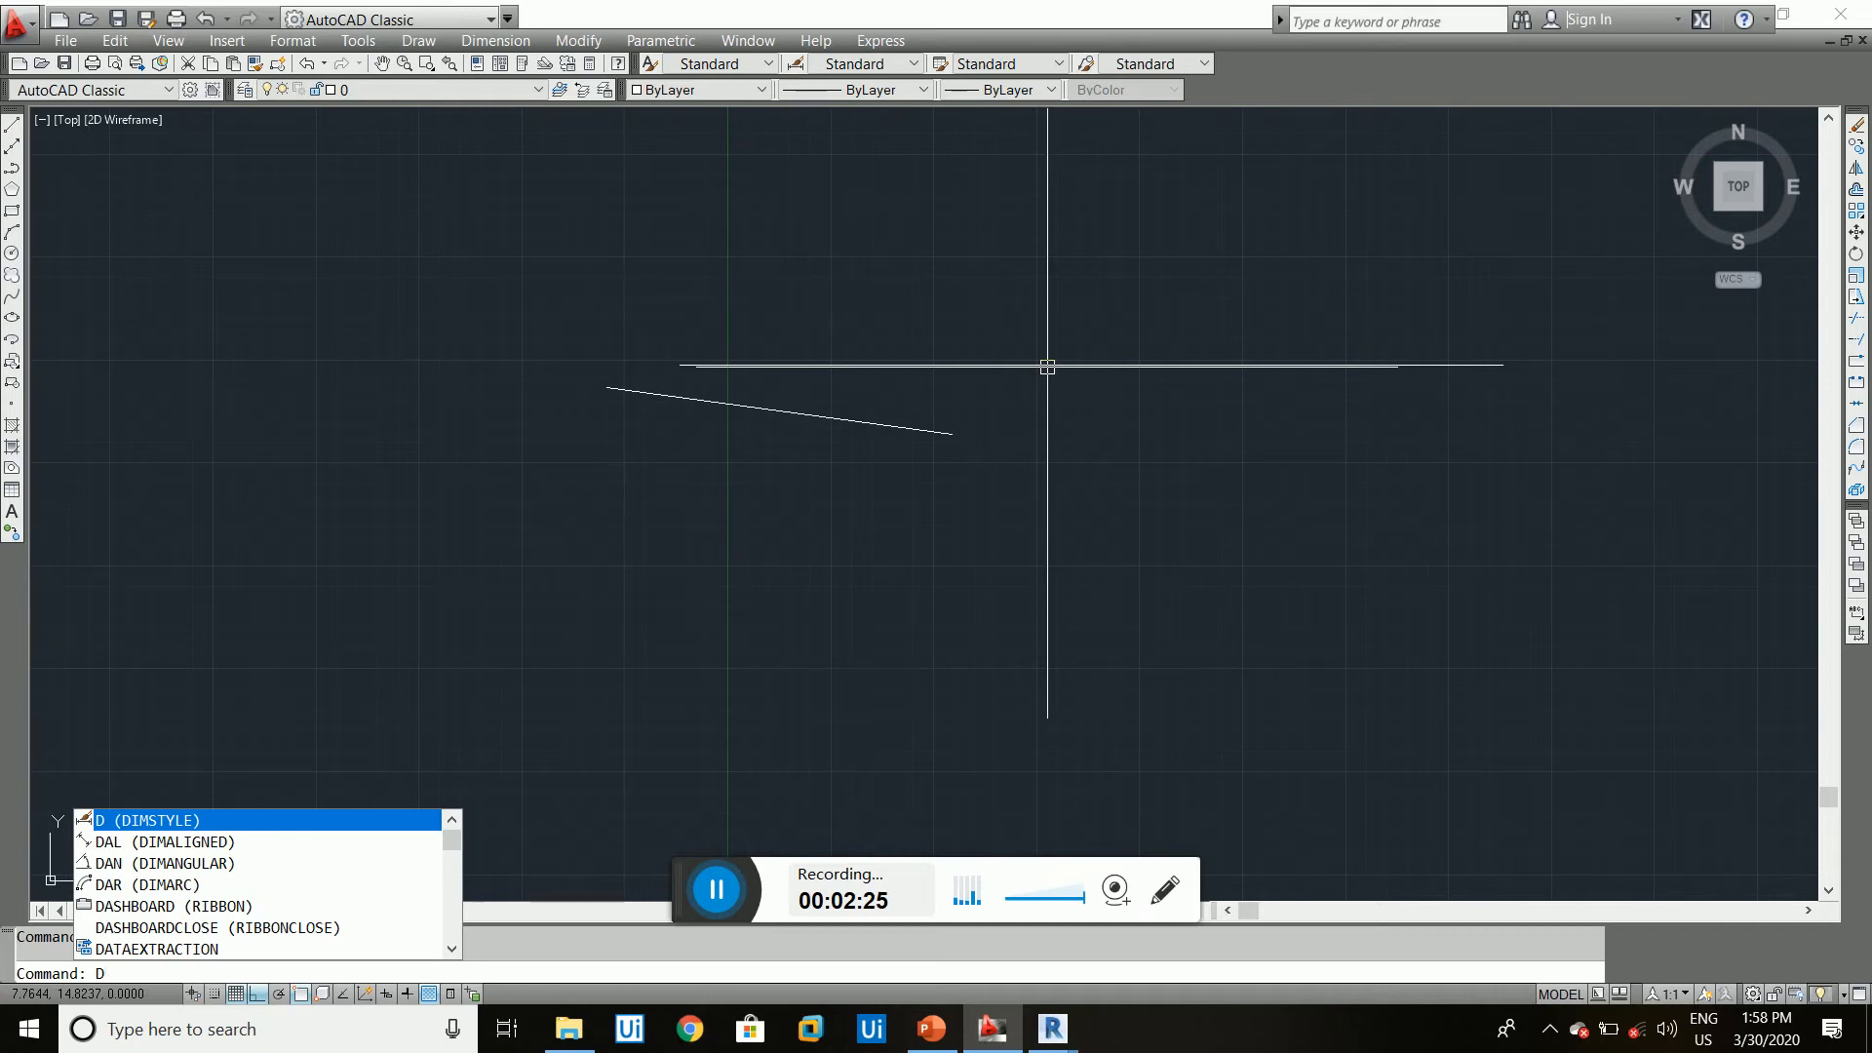
- Add a linear dimension between the two ends of the horizontal line, placed just above it
key(Escape)
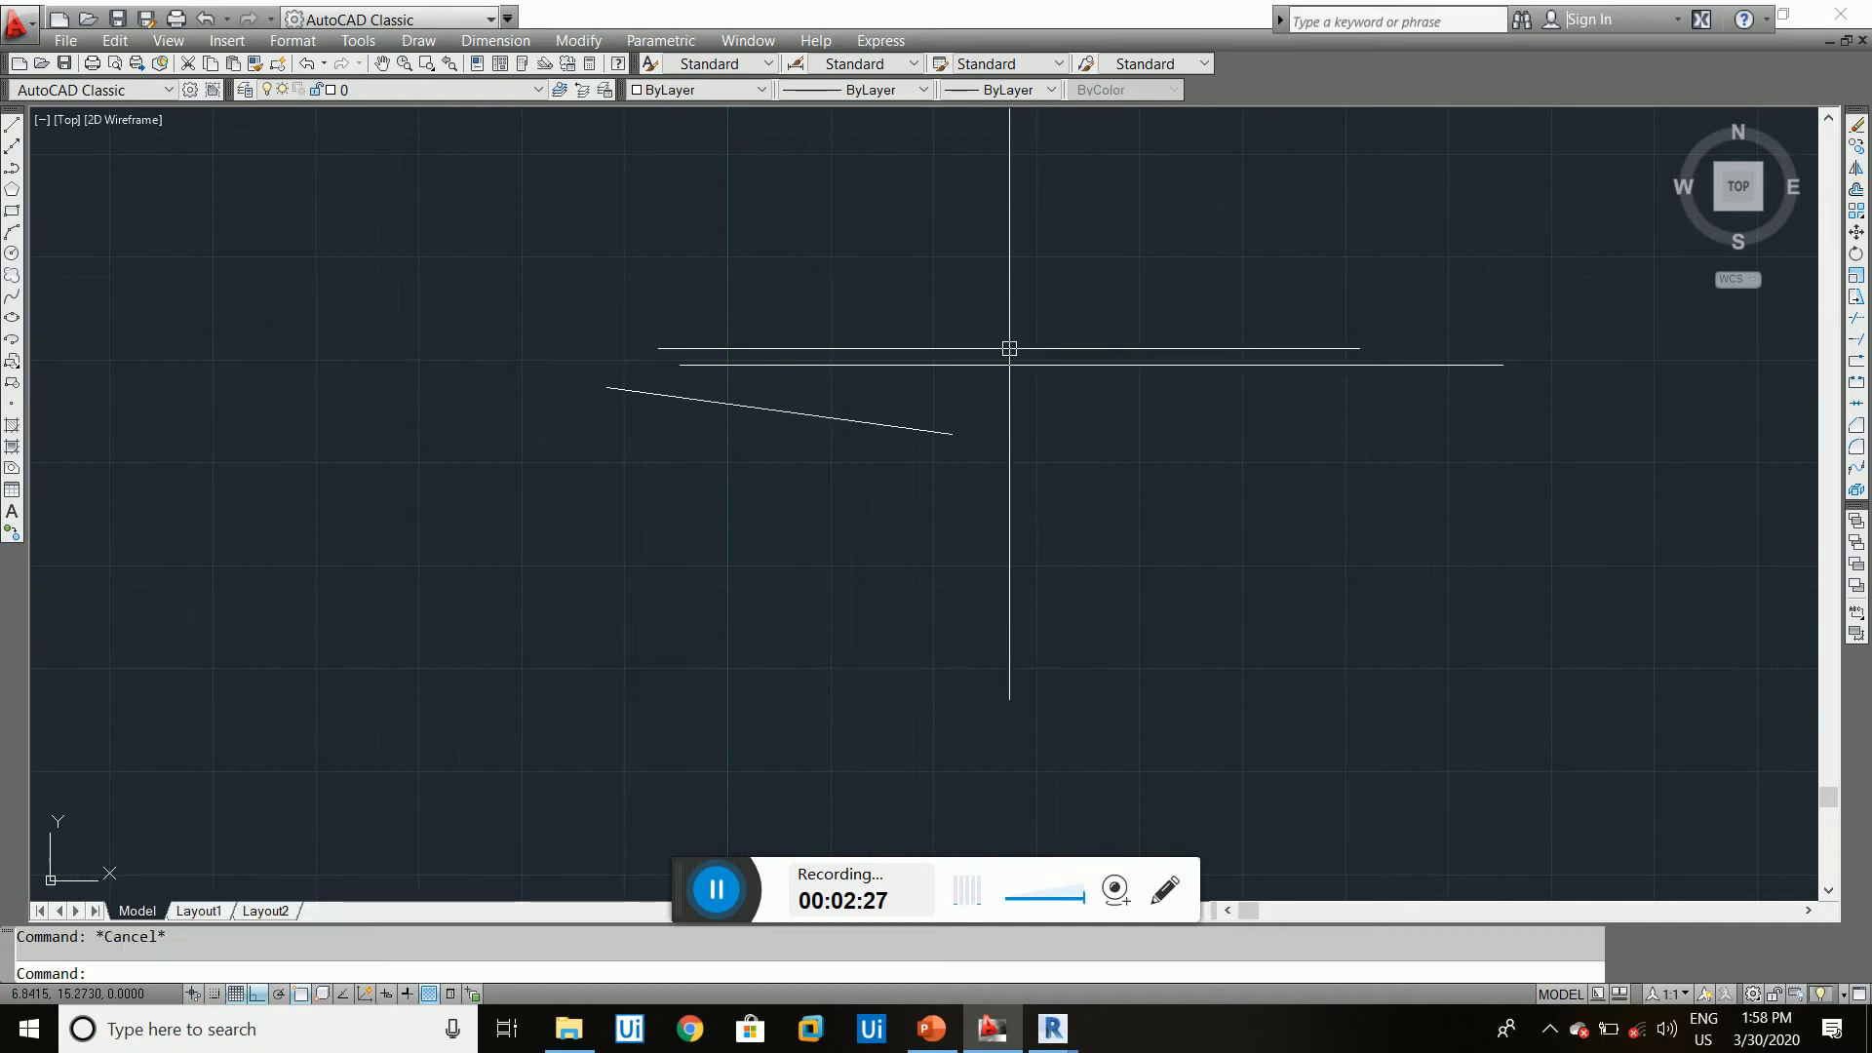
key(Return)
scroll(729, 364, up, 3)
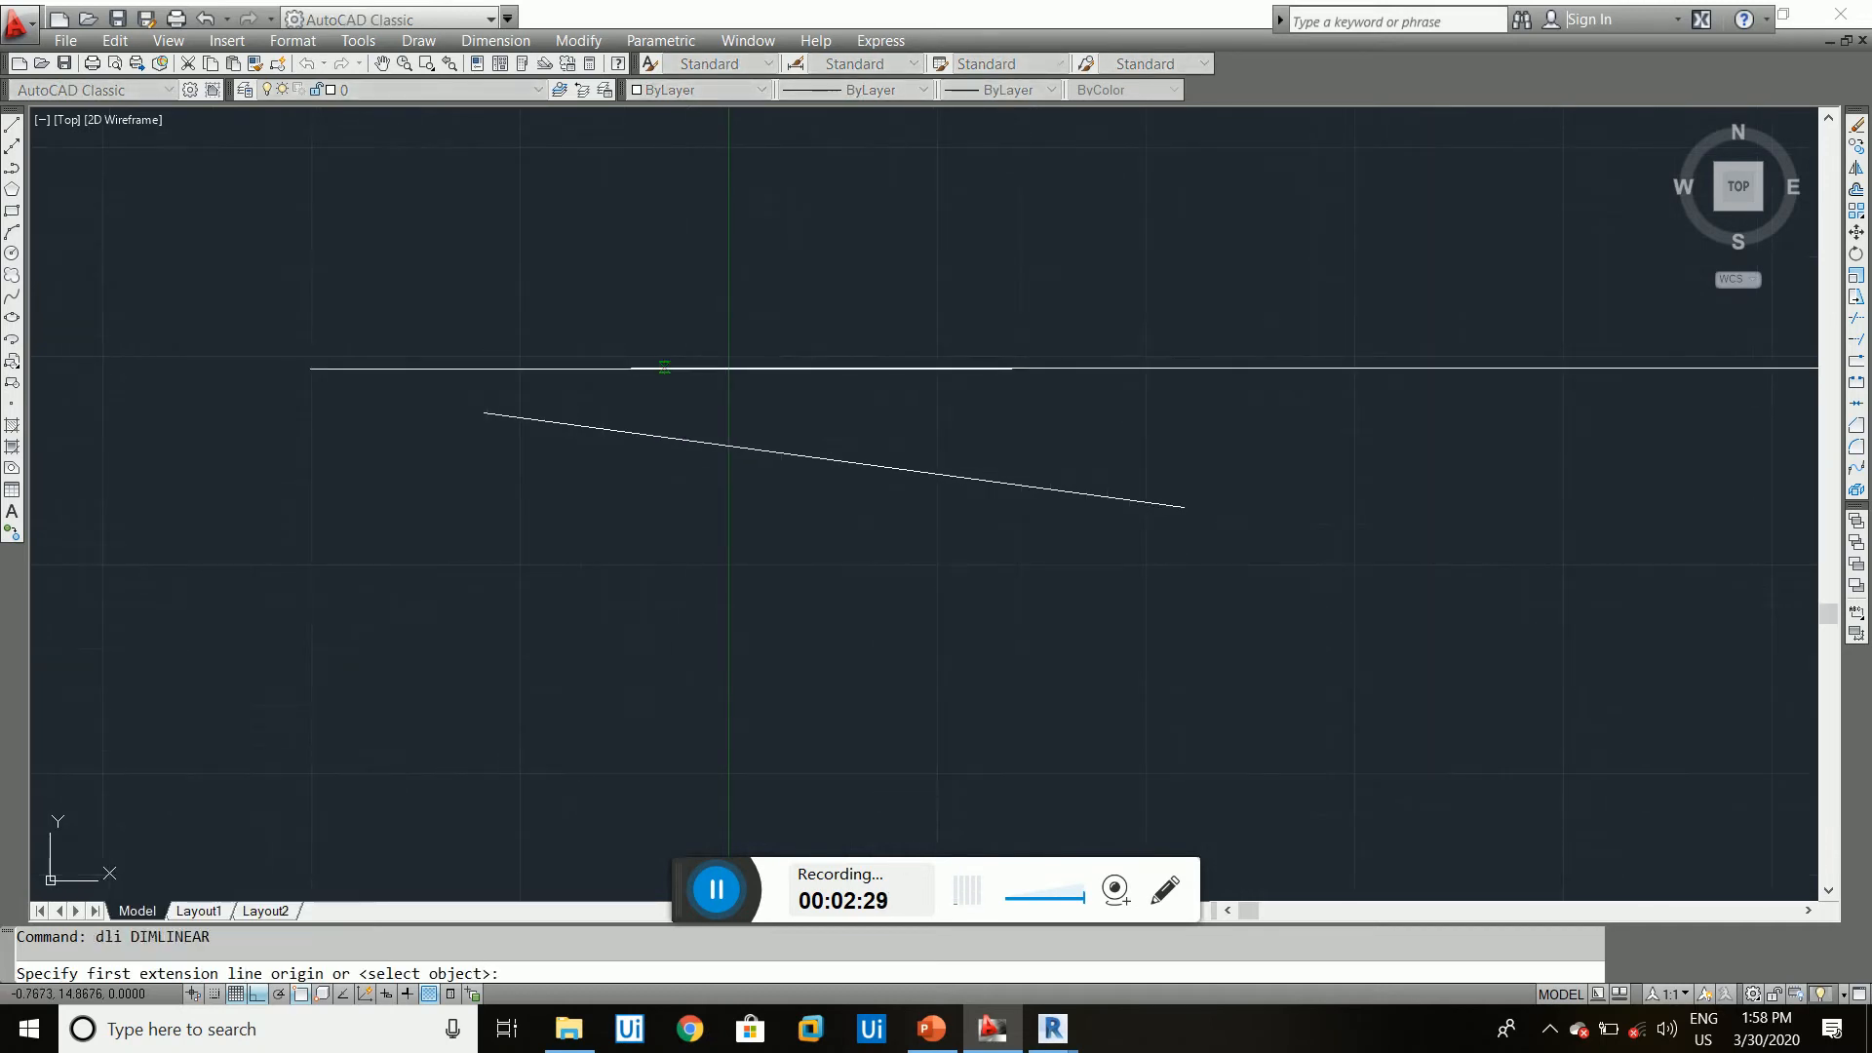
click(632, 368)
scroll(632, 367, down, 4)
scroll(885, 363, up, 4)
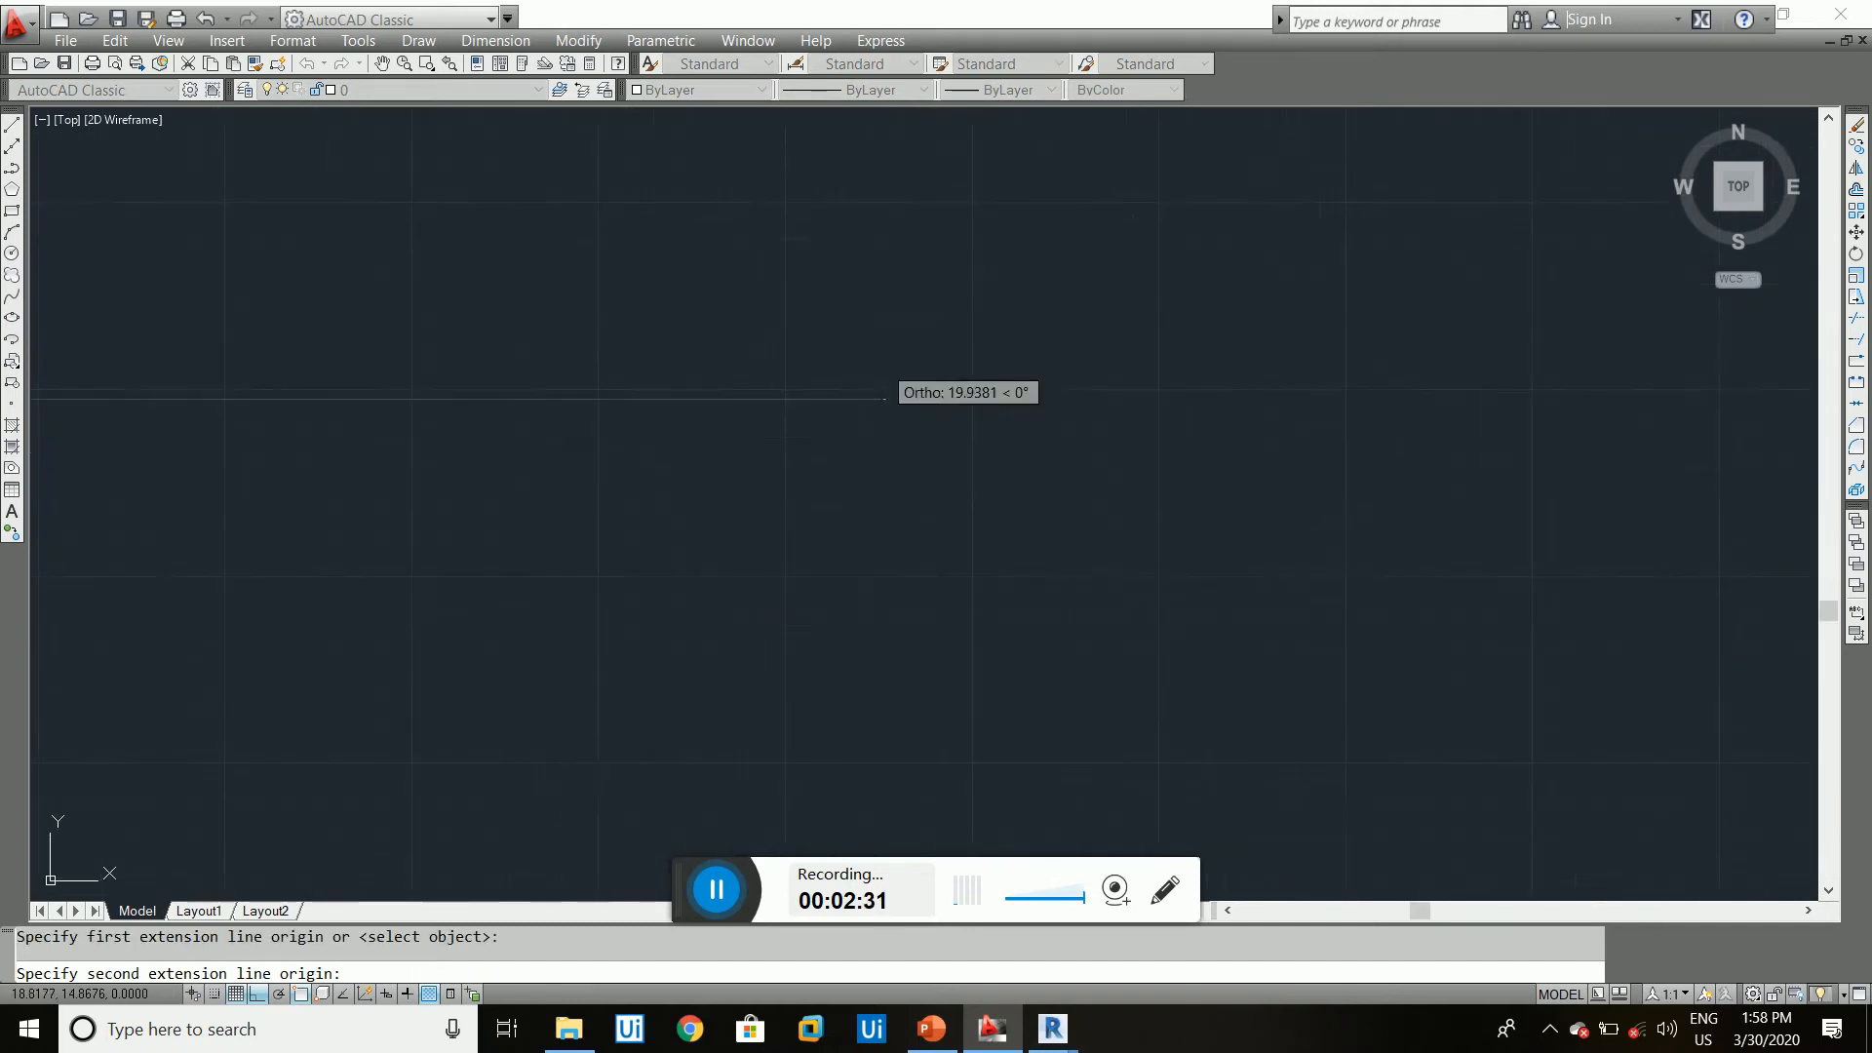
click(884, 399)
scroll(885, 399, down, 2)
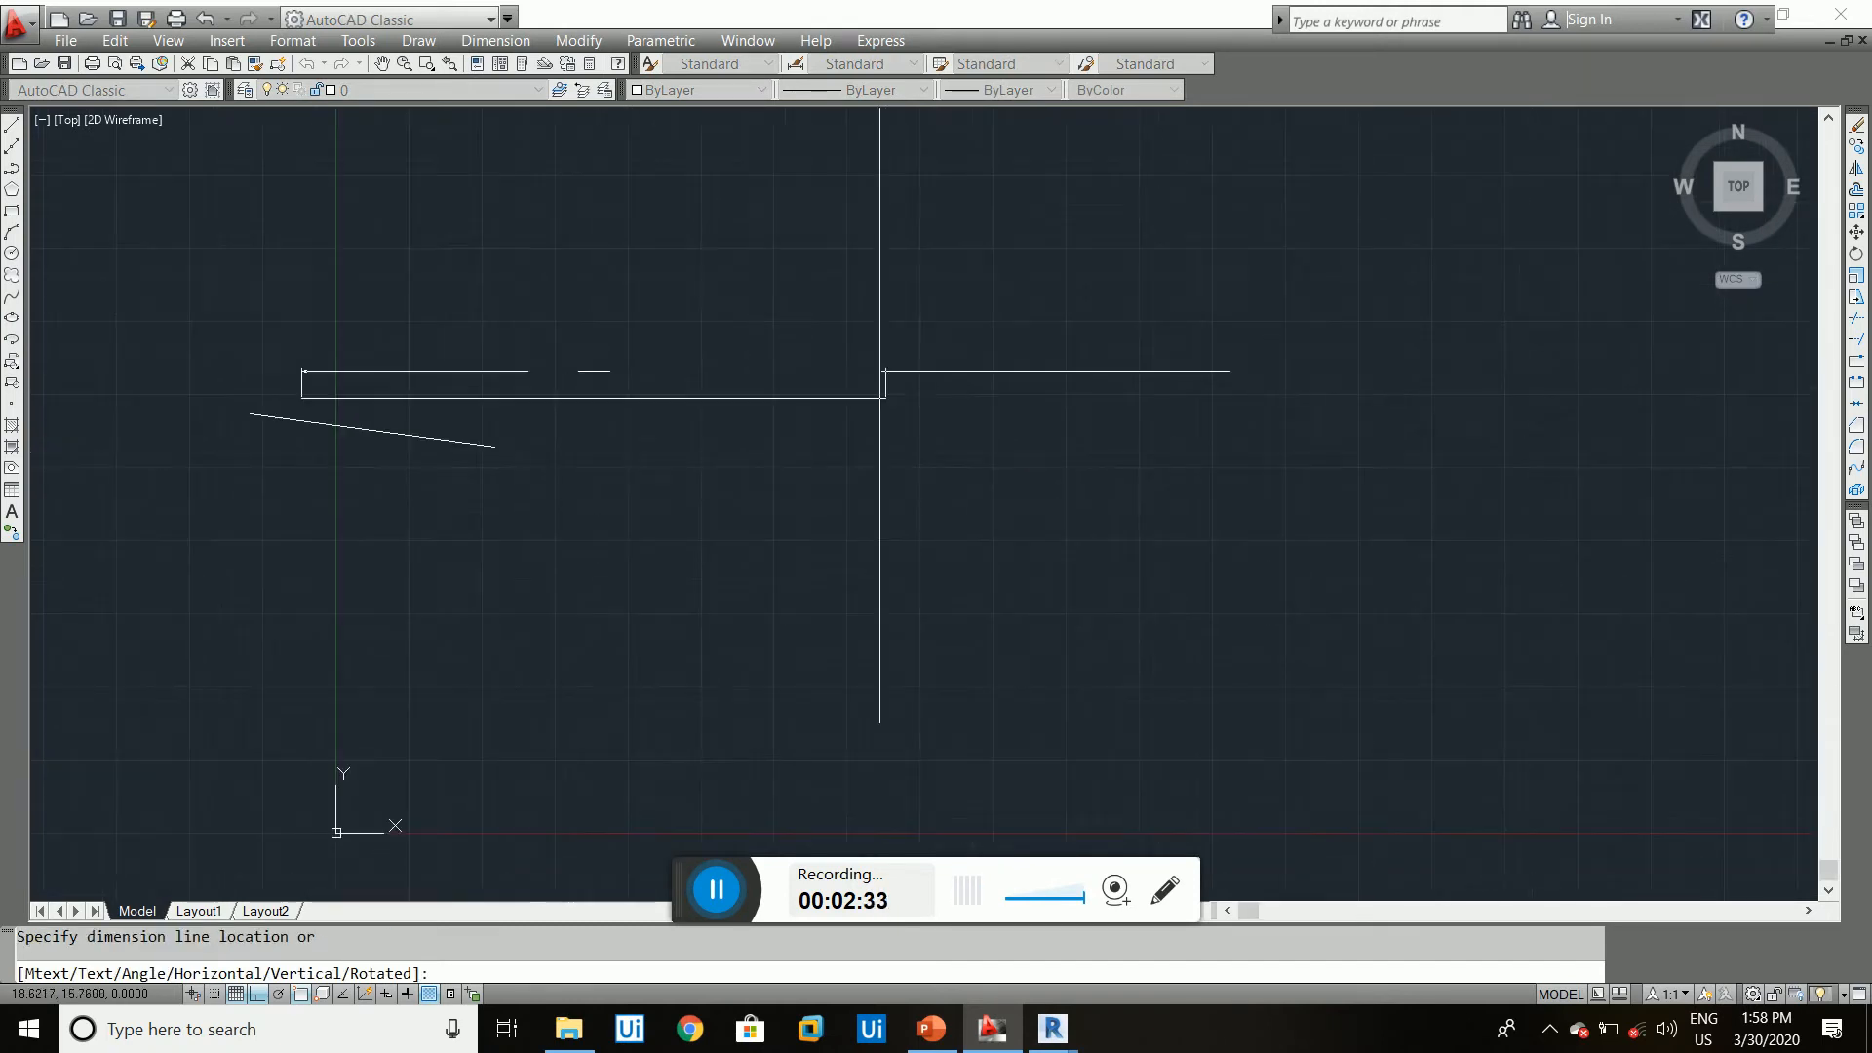
click(879, 368)
- Examine the linear dimension's text and extent along the horizontal line, selecting it and clearing the selection
scroll(629, 368, up, 3)
scroll(523, 380, up, 5)
scroll(495, 380, down, 4)
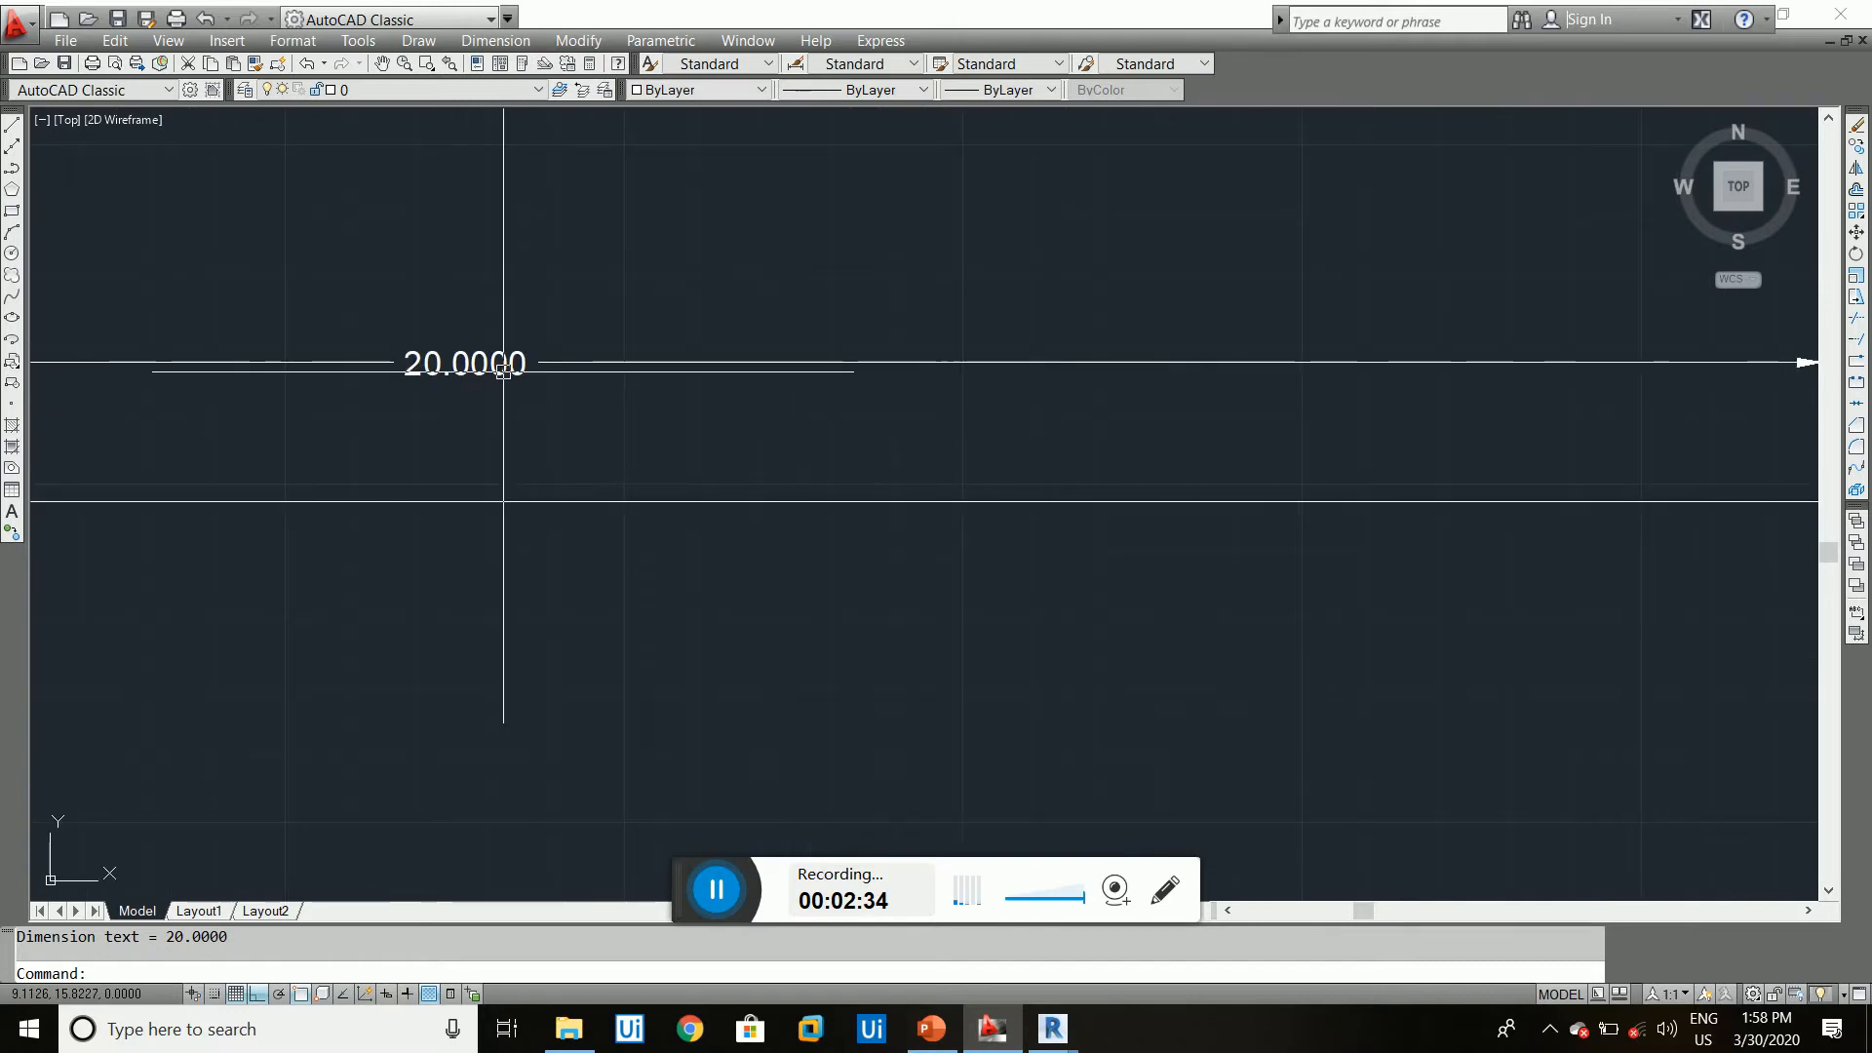
scroll(451, 395, down, 3)
scroll(452, 390, up, 4)
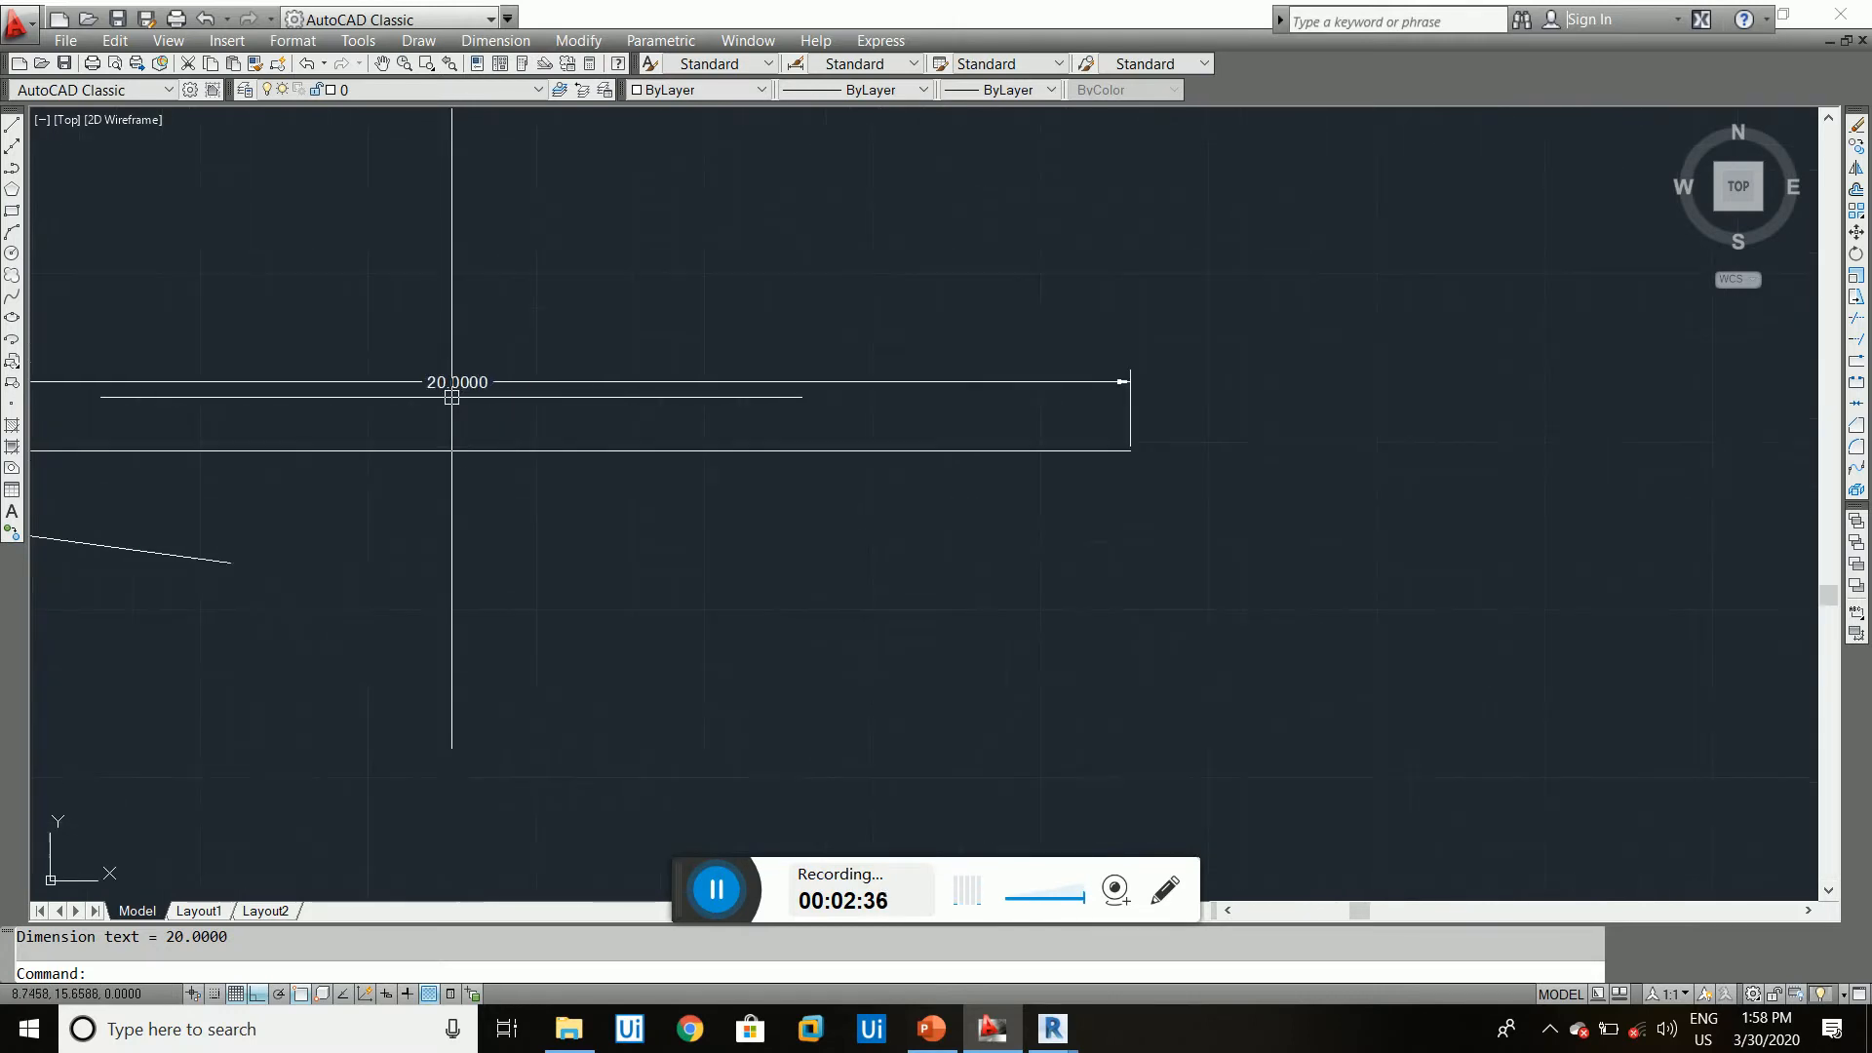
scroll(507, 390, down, 2)
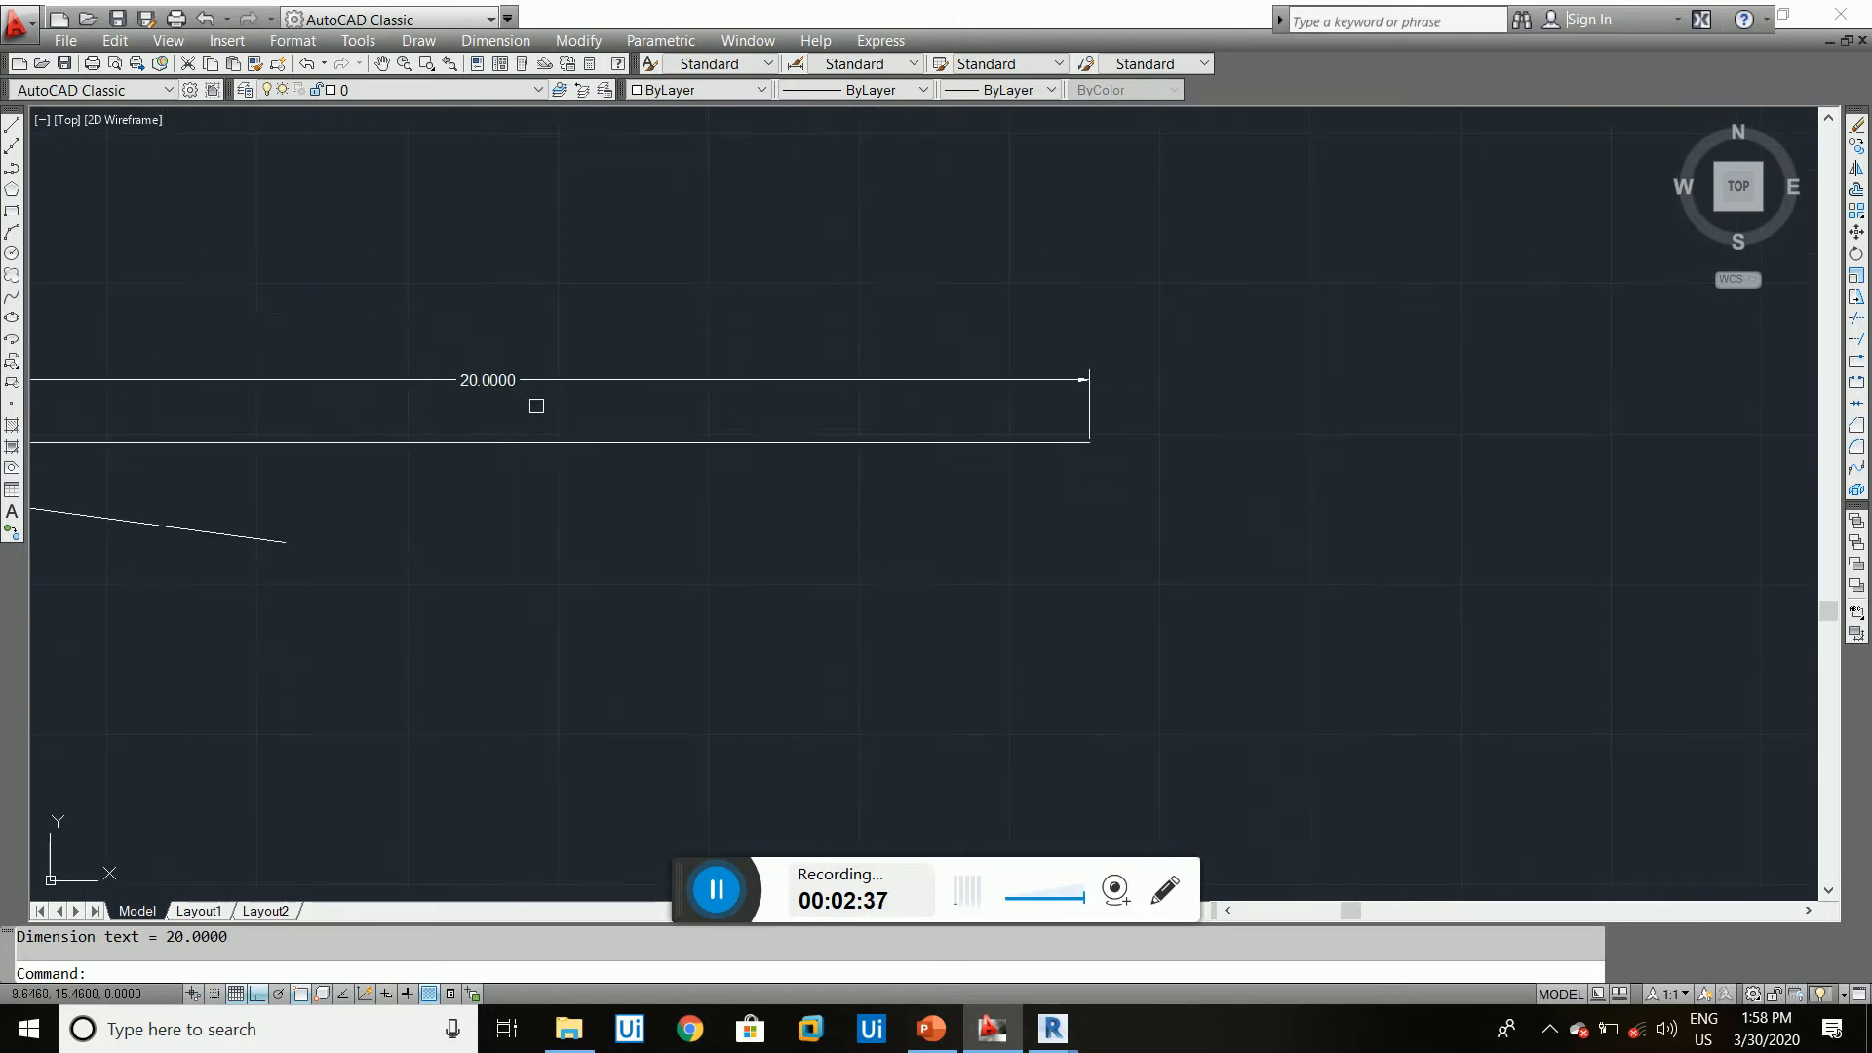
click(736, 398)
click(699, 361)
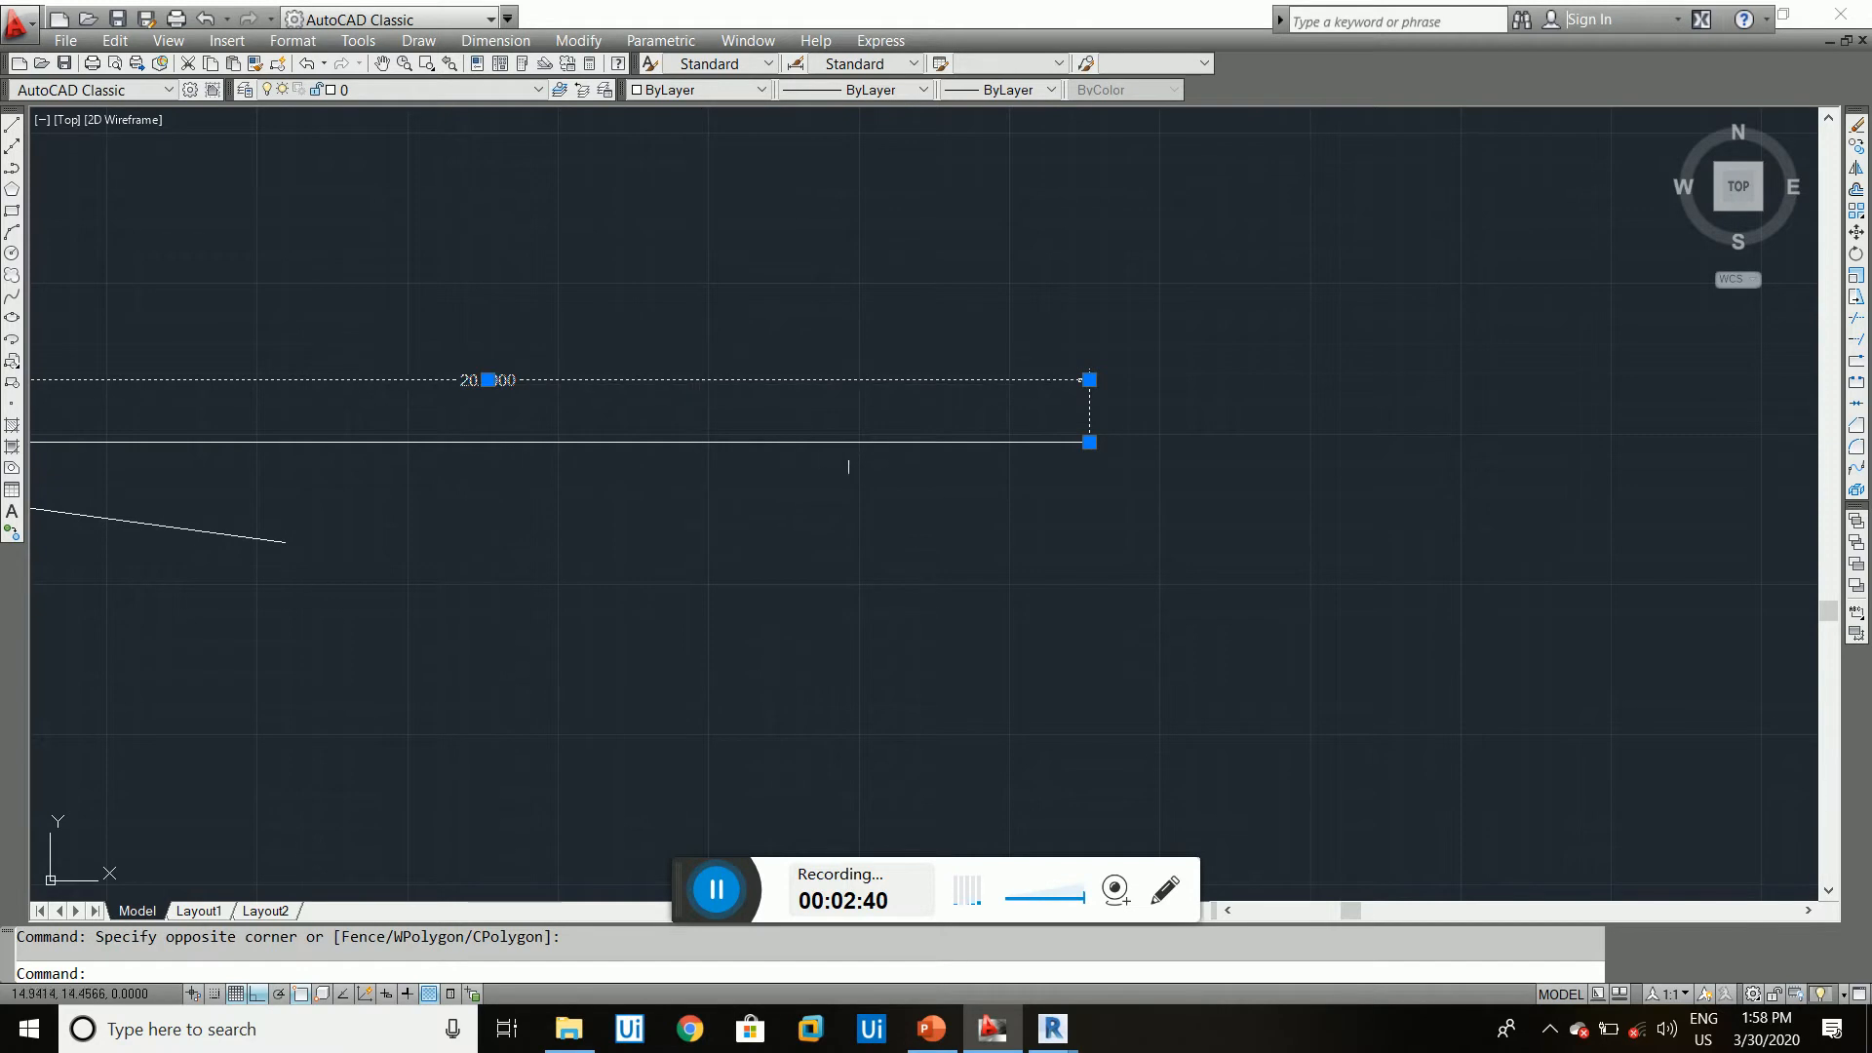
scroll(1064, 402, down, 4)
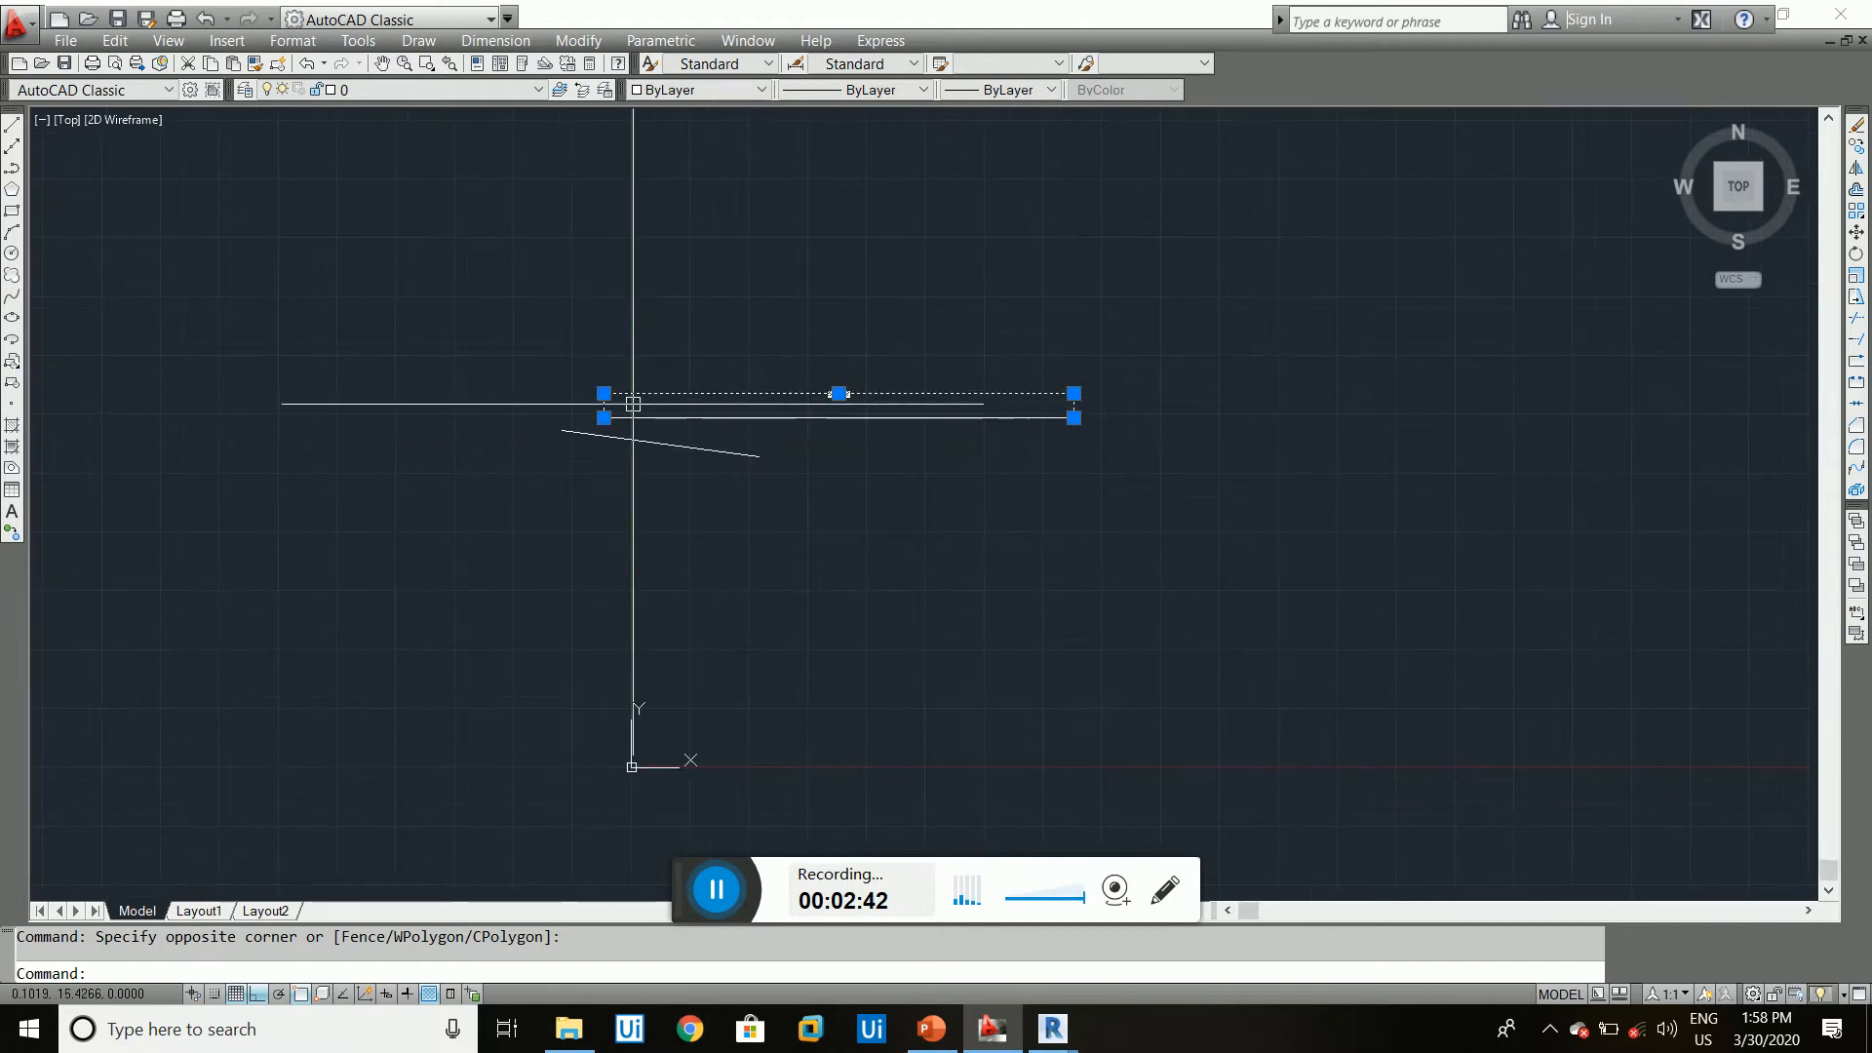
scroll(710, 401, up, 6)
key(Escape)
- Delete the linear dimension above the horizontal line
click(860, 403)
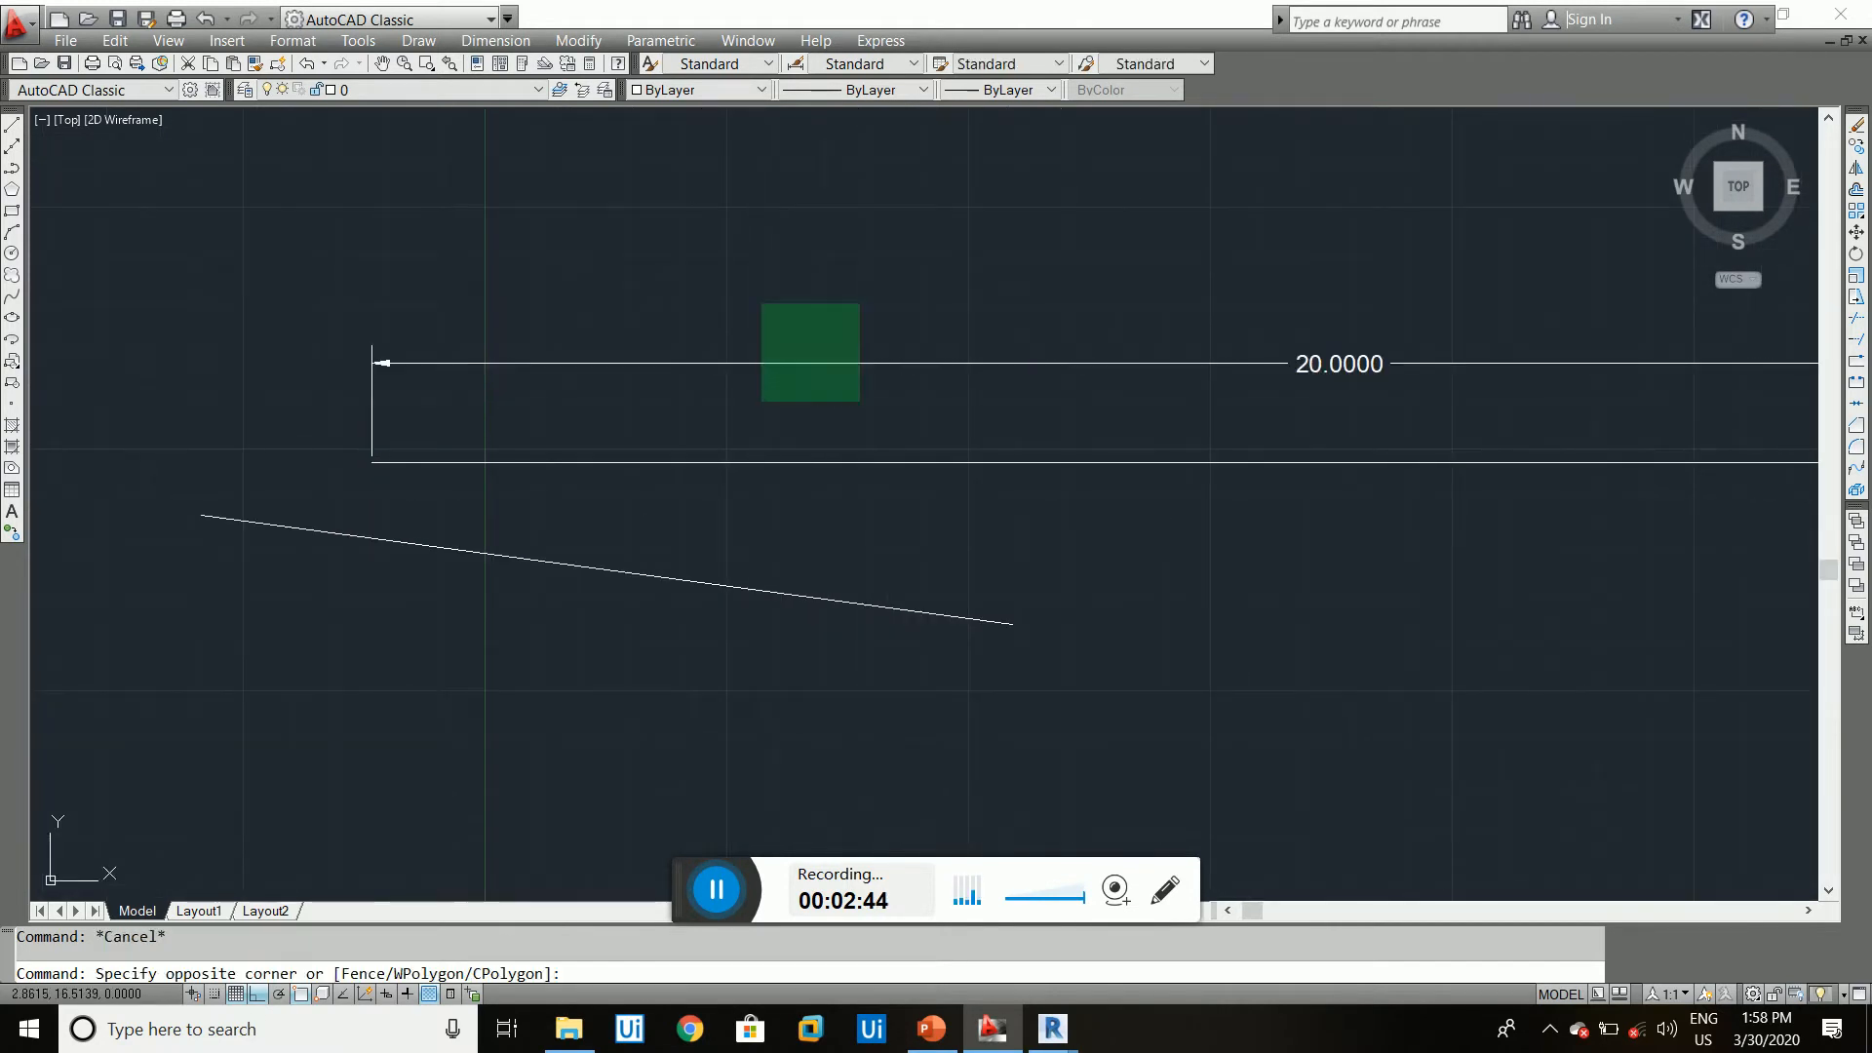
click(758, 301)
key(space)
text(e)
key(Escape)
key(Escape)
click(733, 393)
click(668, 272)
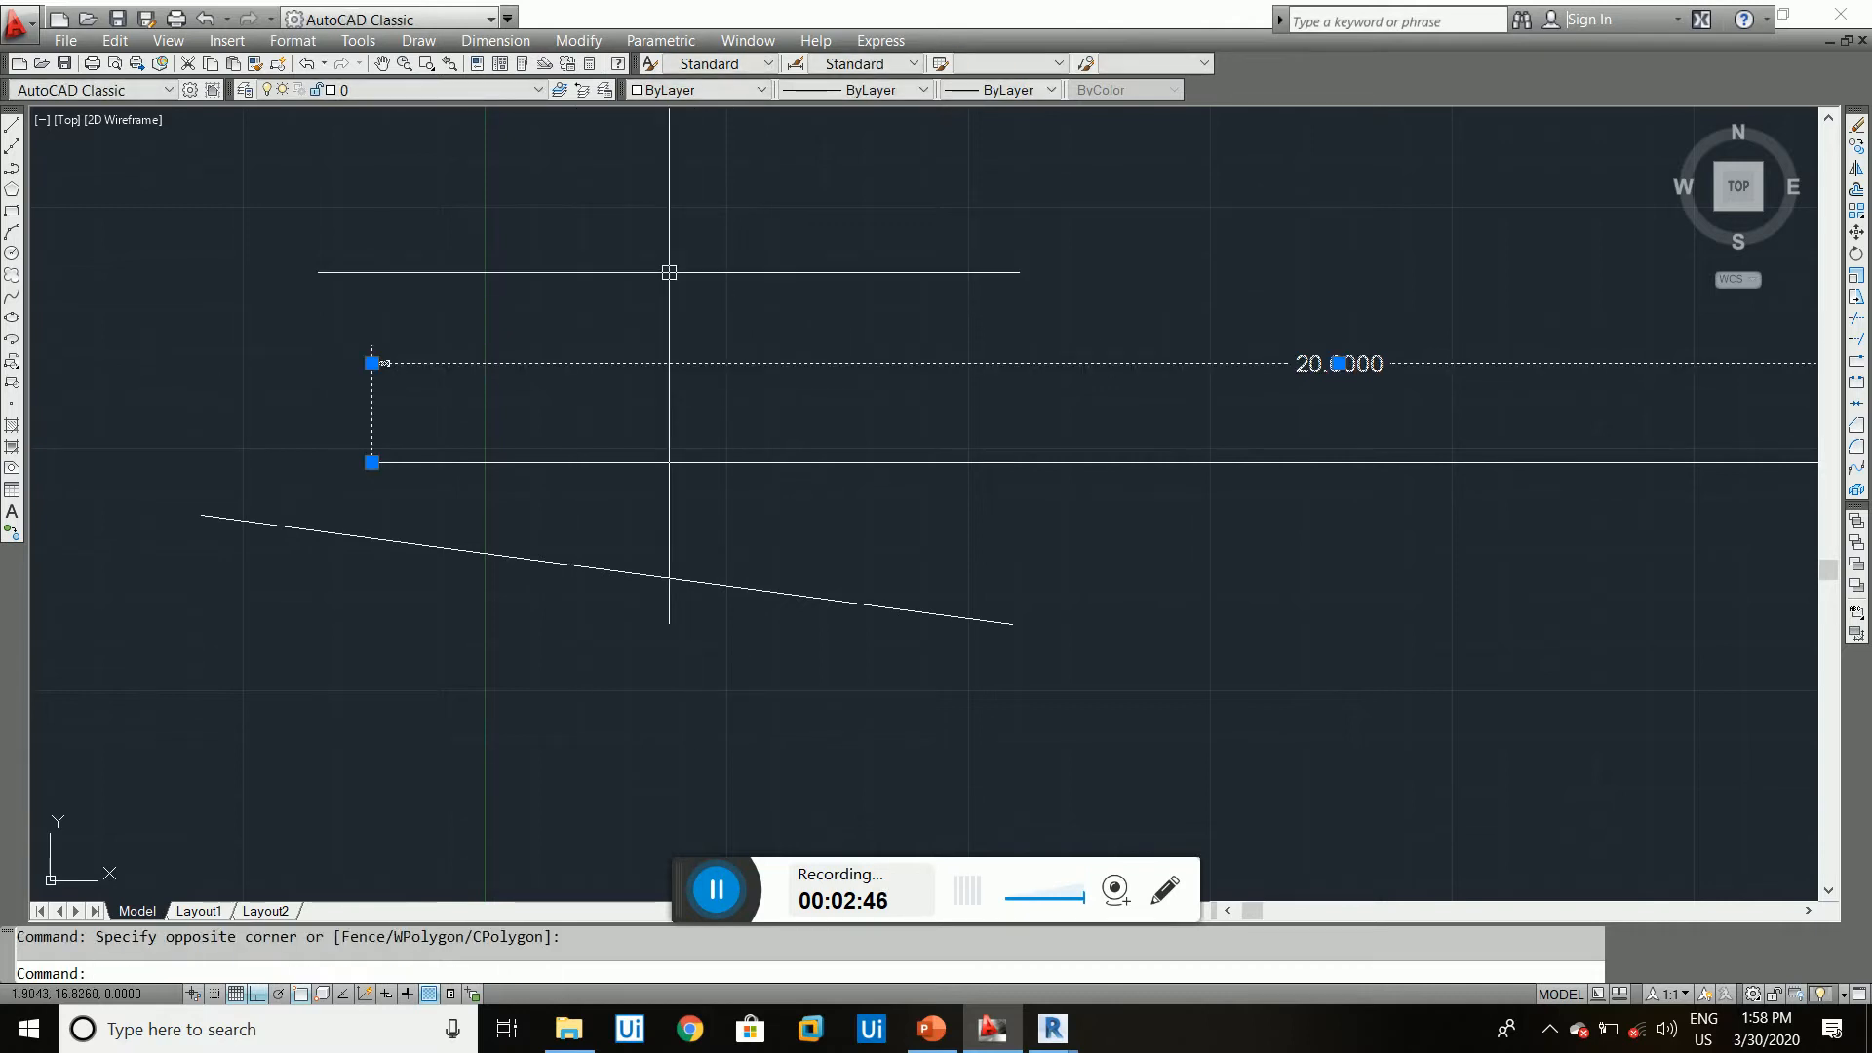
key(Delete)
scroll(543, 375, down, 3)
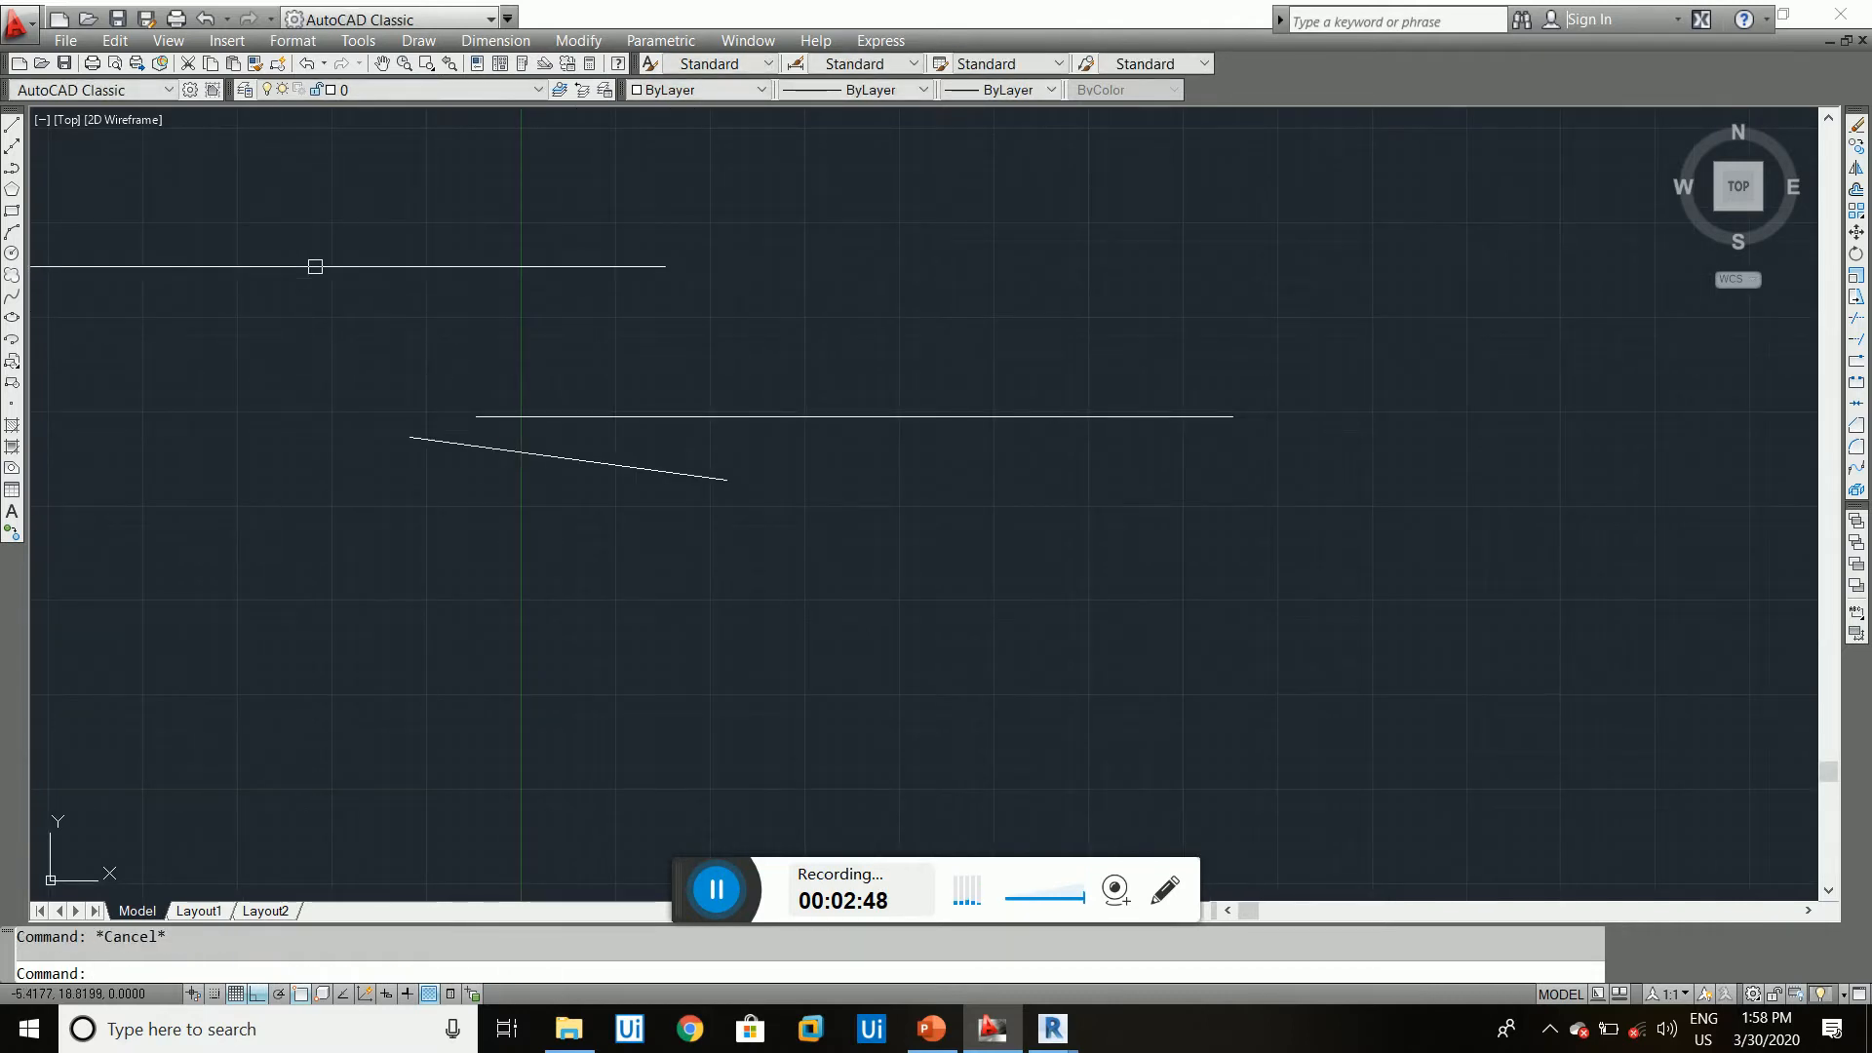
scroll(728, 387, up, 6)
scroll(602, 464, down, 8)
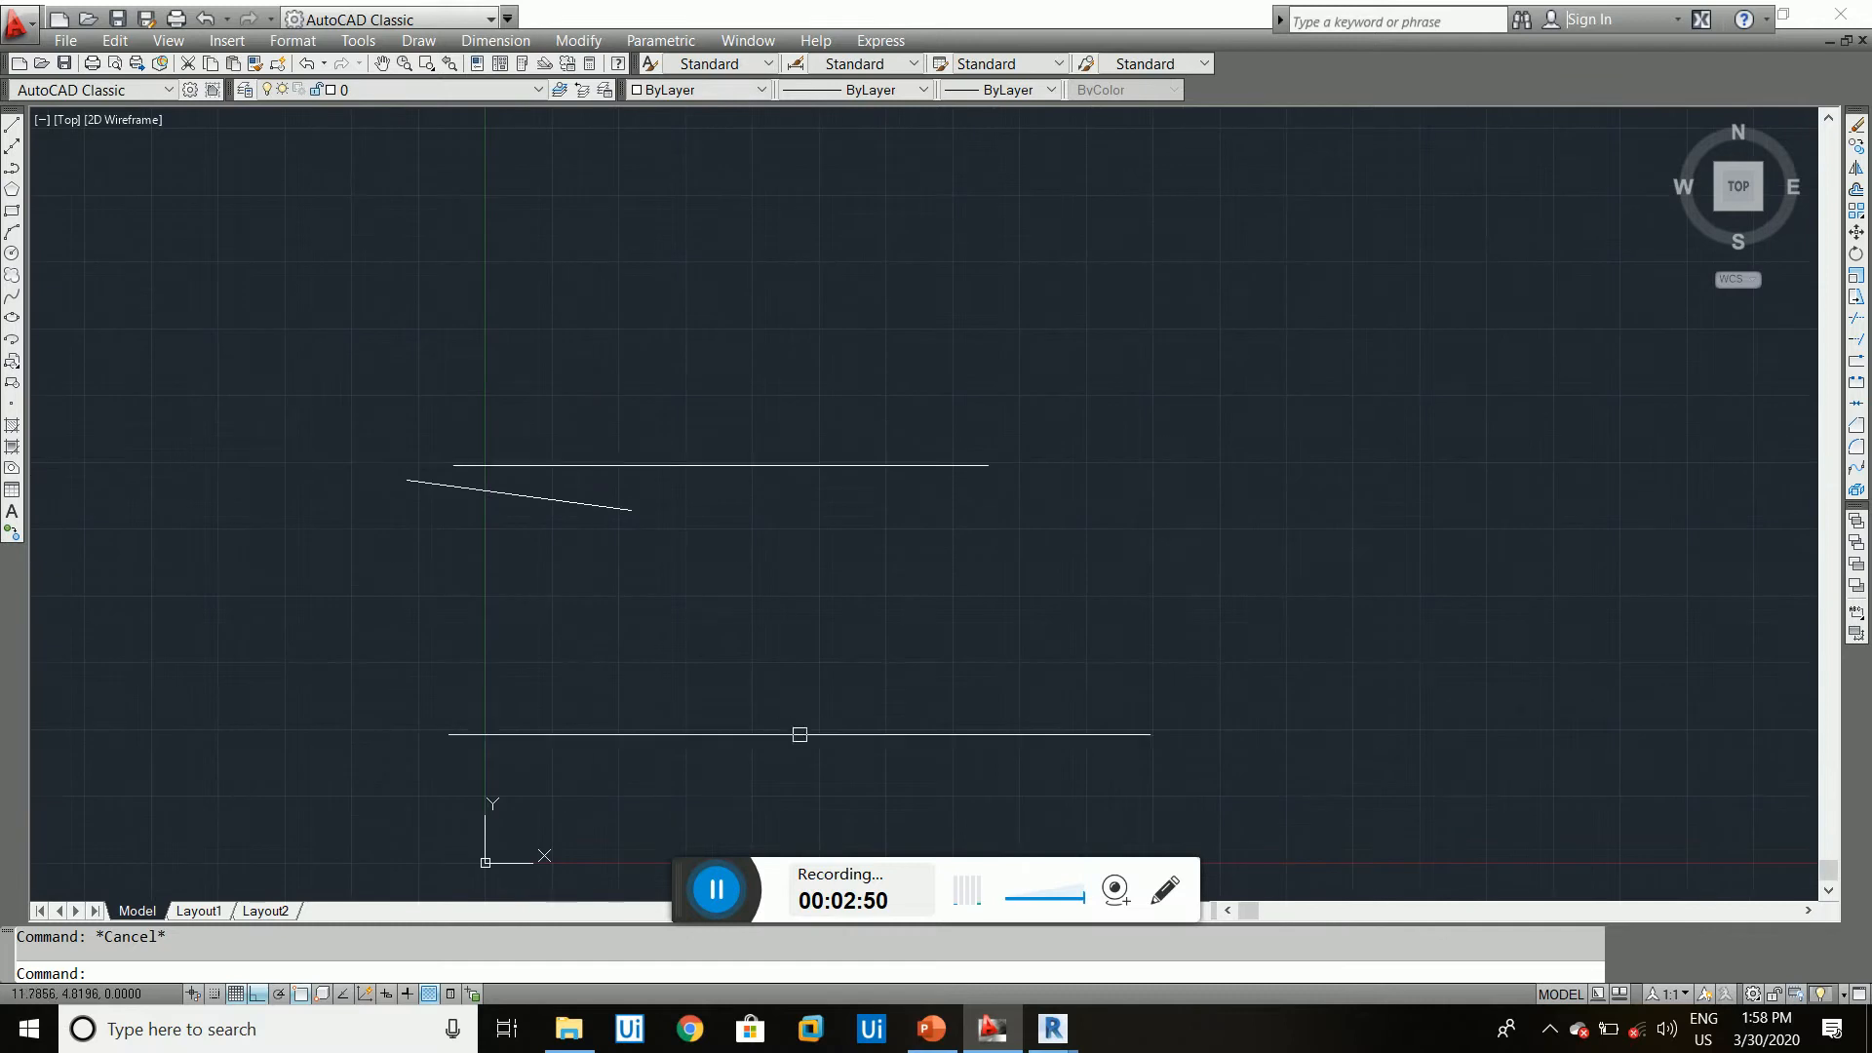
- Switch to the PowerPoint slide to read the Circle command entry, and return to the AutoCAD drawing
click(931, 1029)
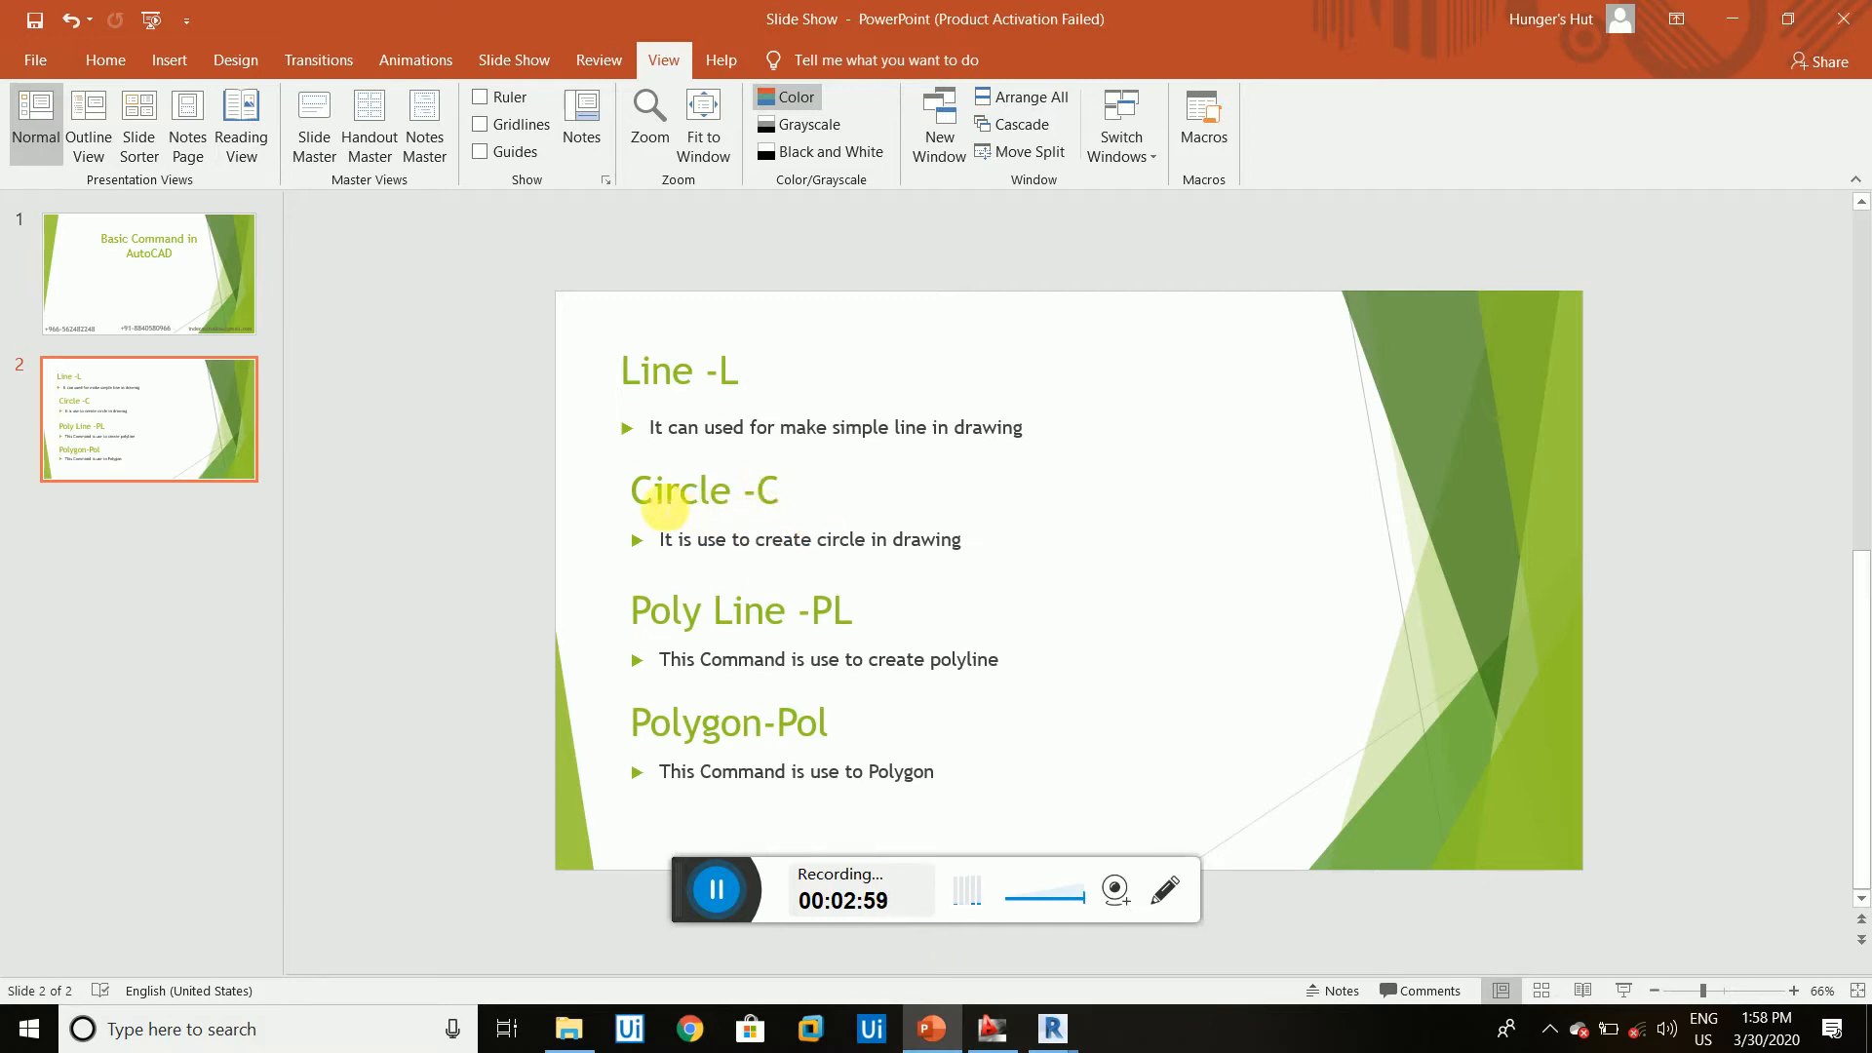
click(1733, 26)
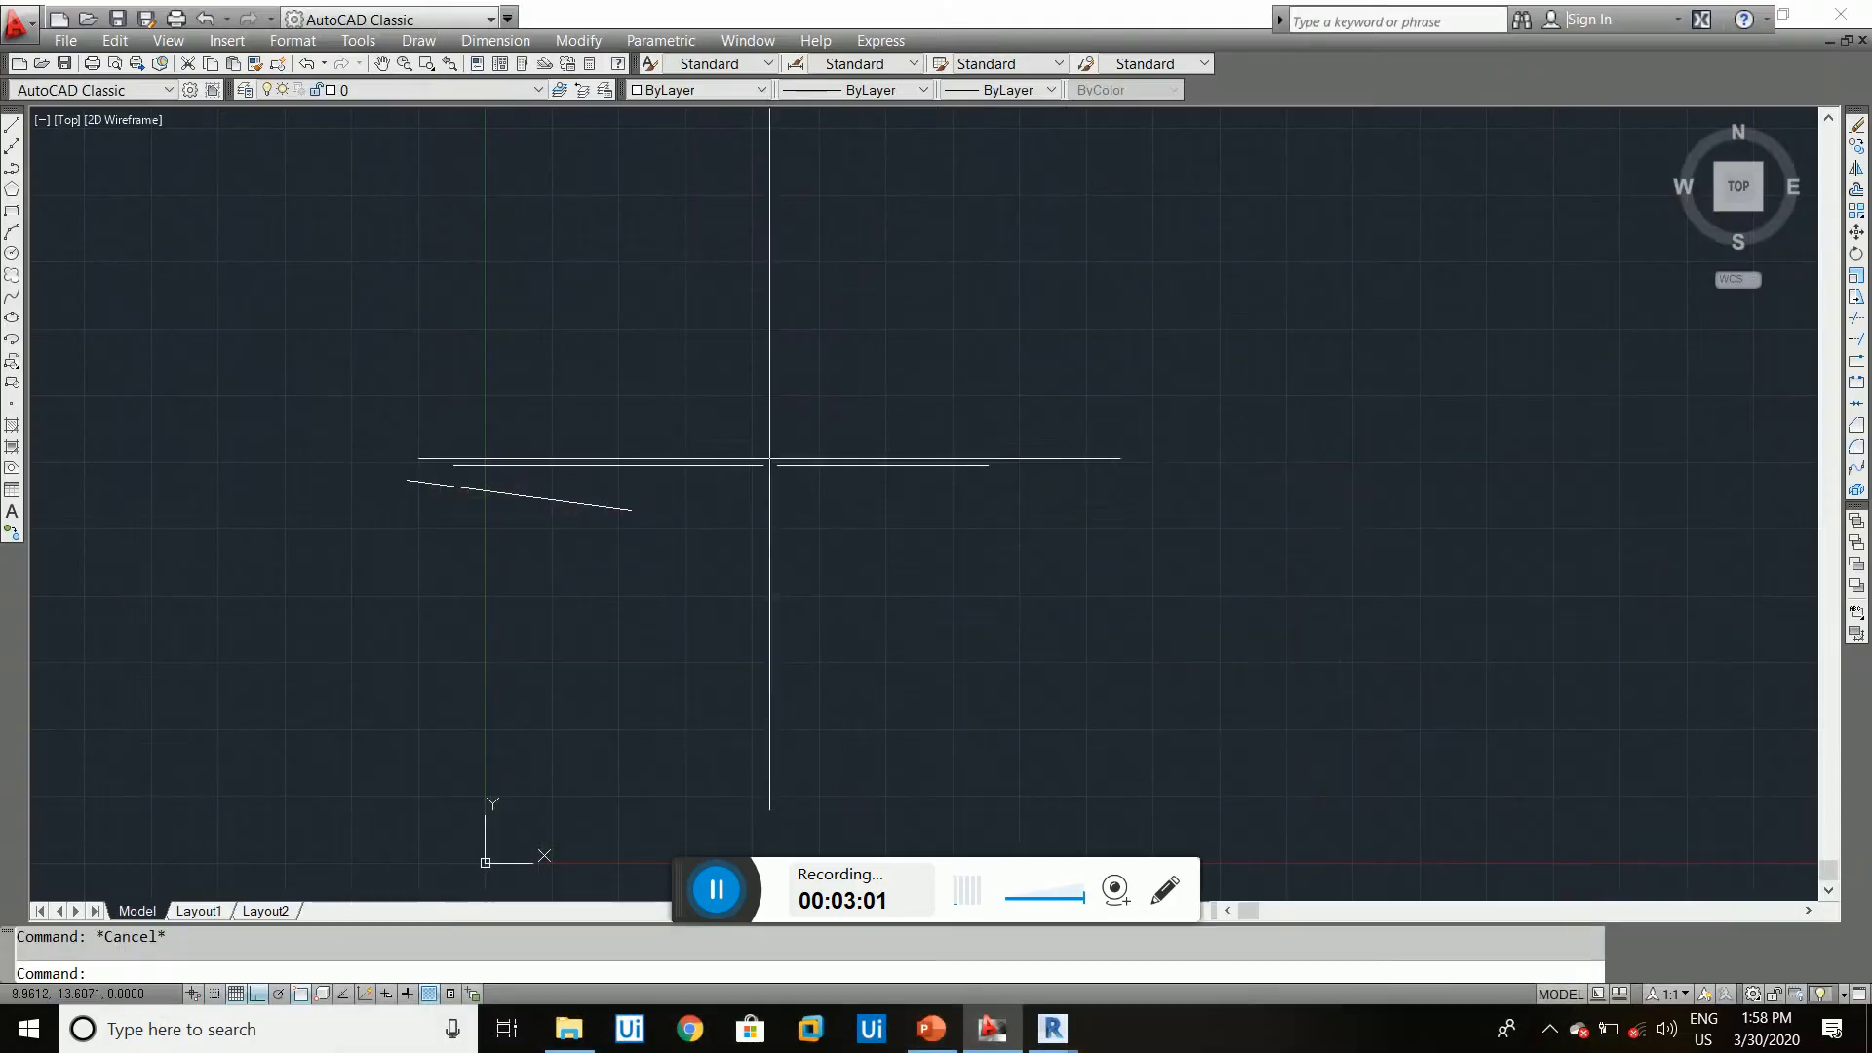
click(709, 576)
click(493, 383)
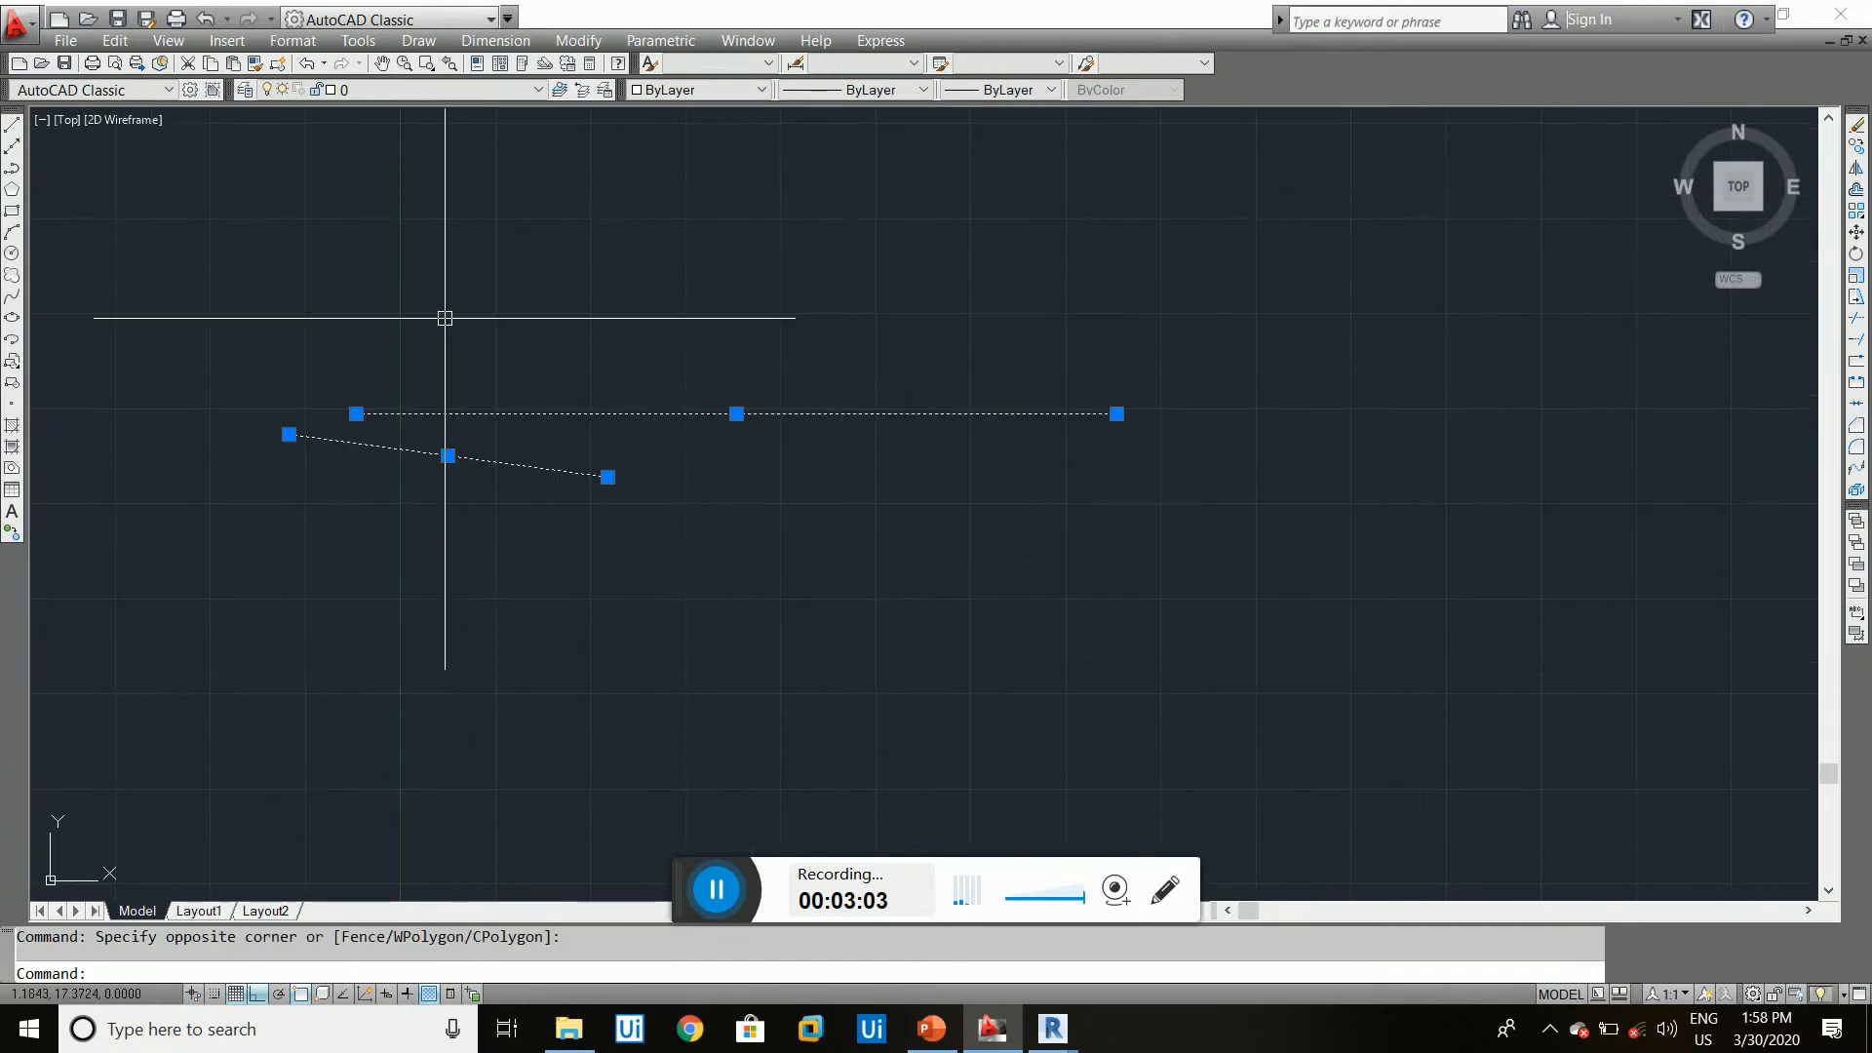
key(Escape)
scroll(902, 674, down, 2)
scroll(906, 676, down, 2)
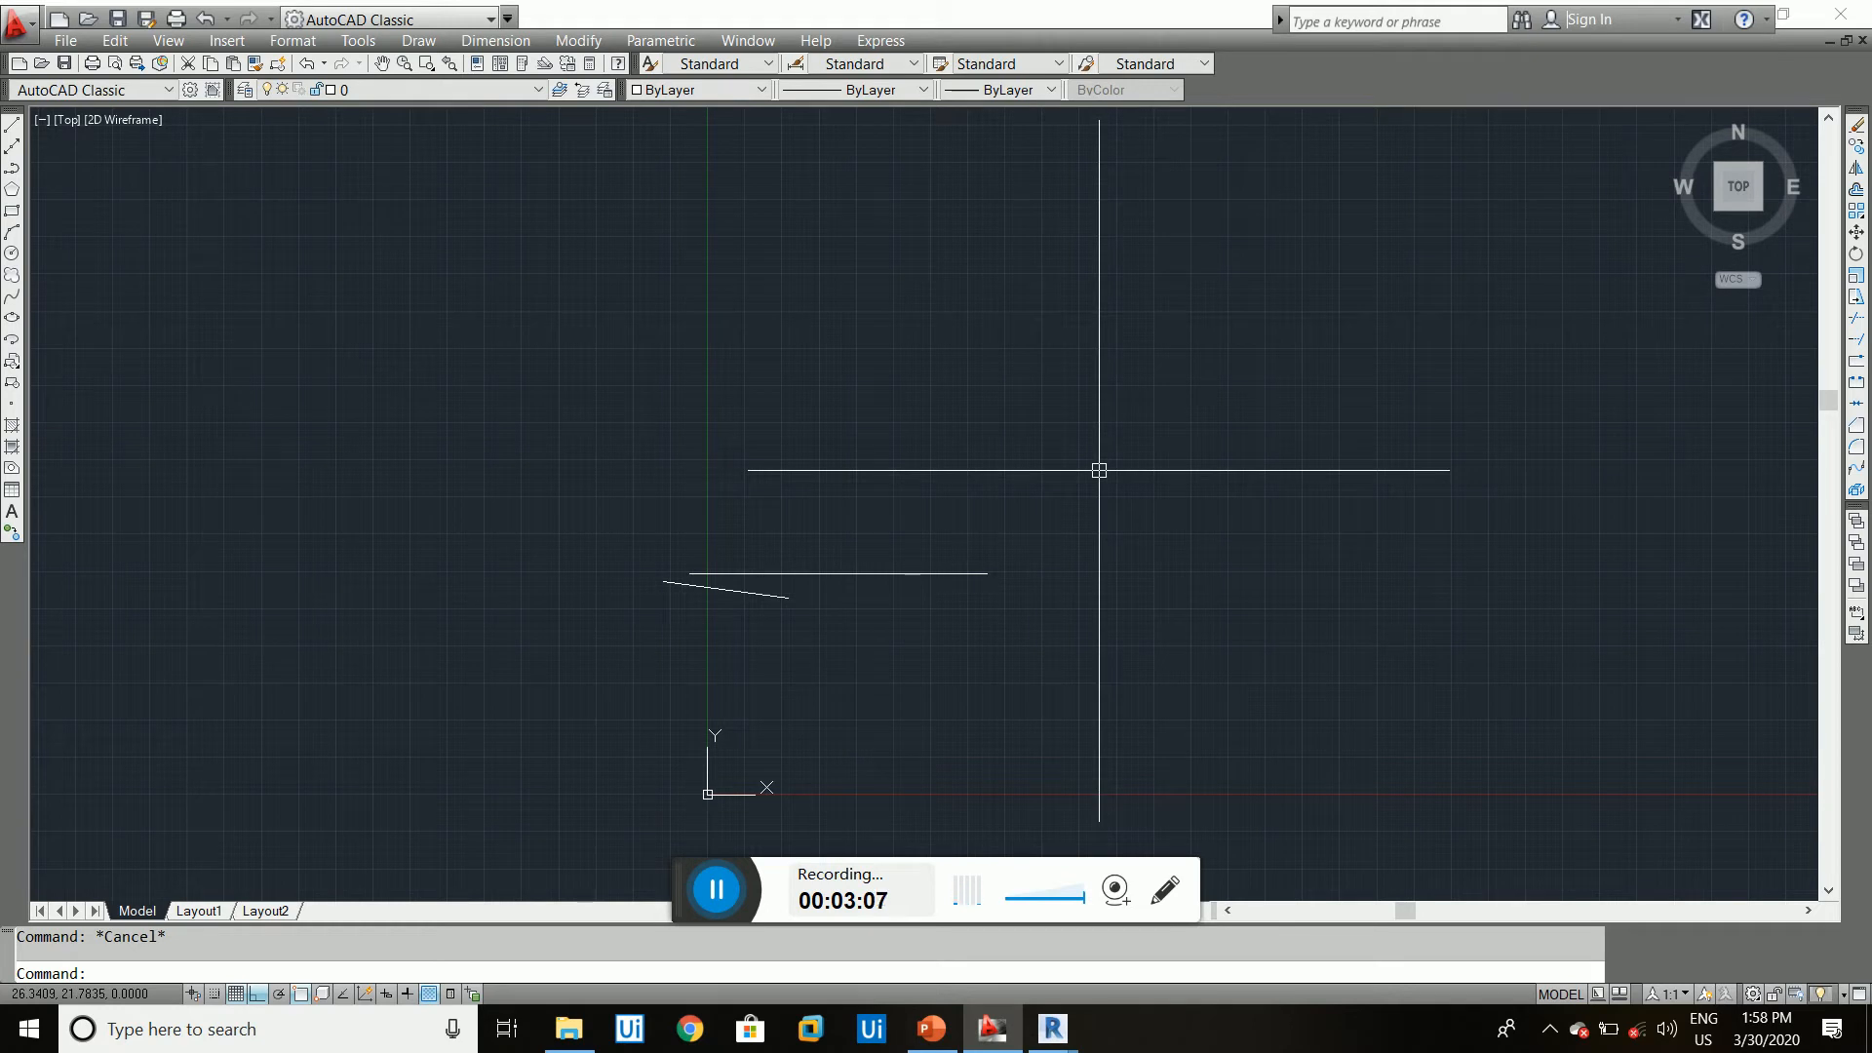
- Look through the Draw commands for the Circle and Arc construction options, and return to the drawing without starting one
click(431, 41)
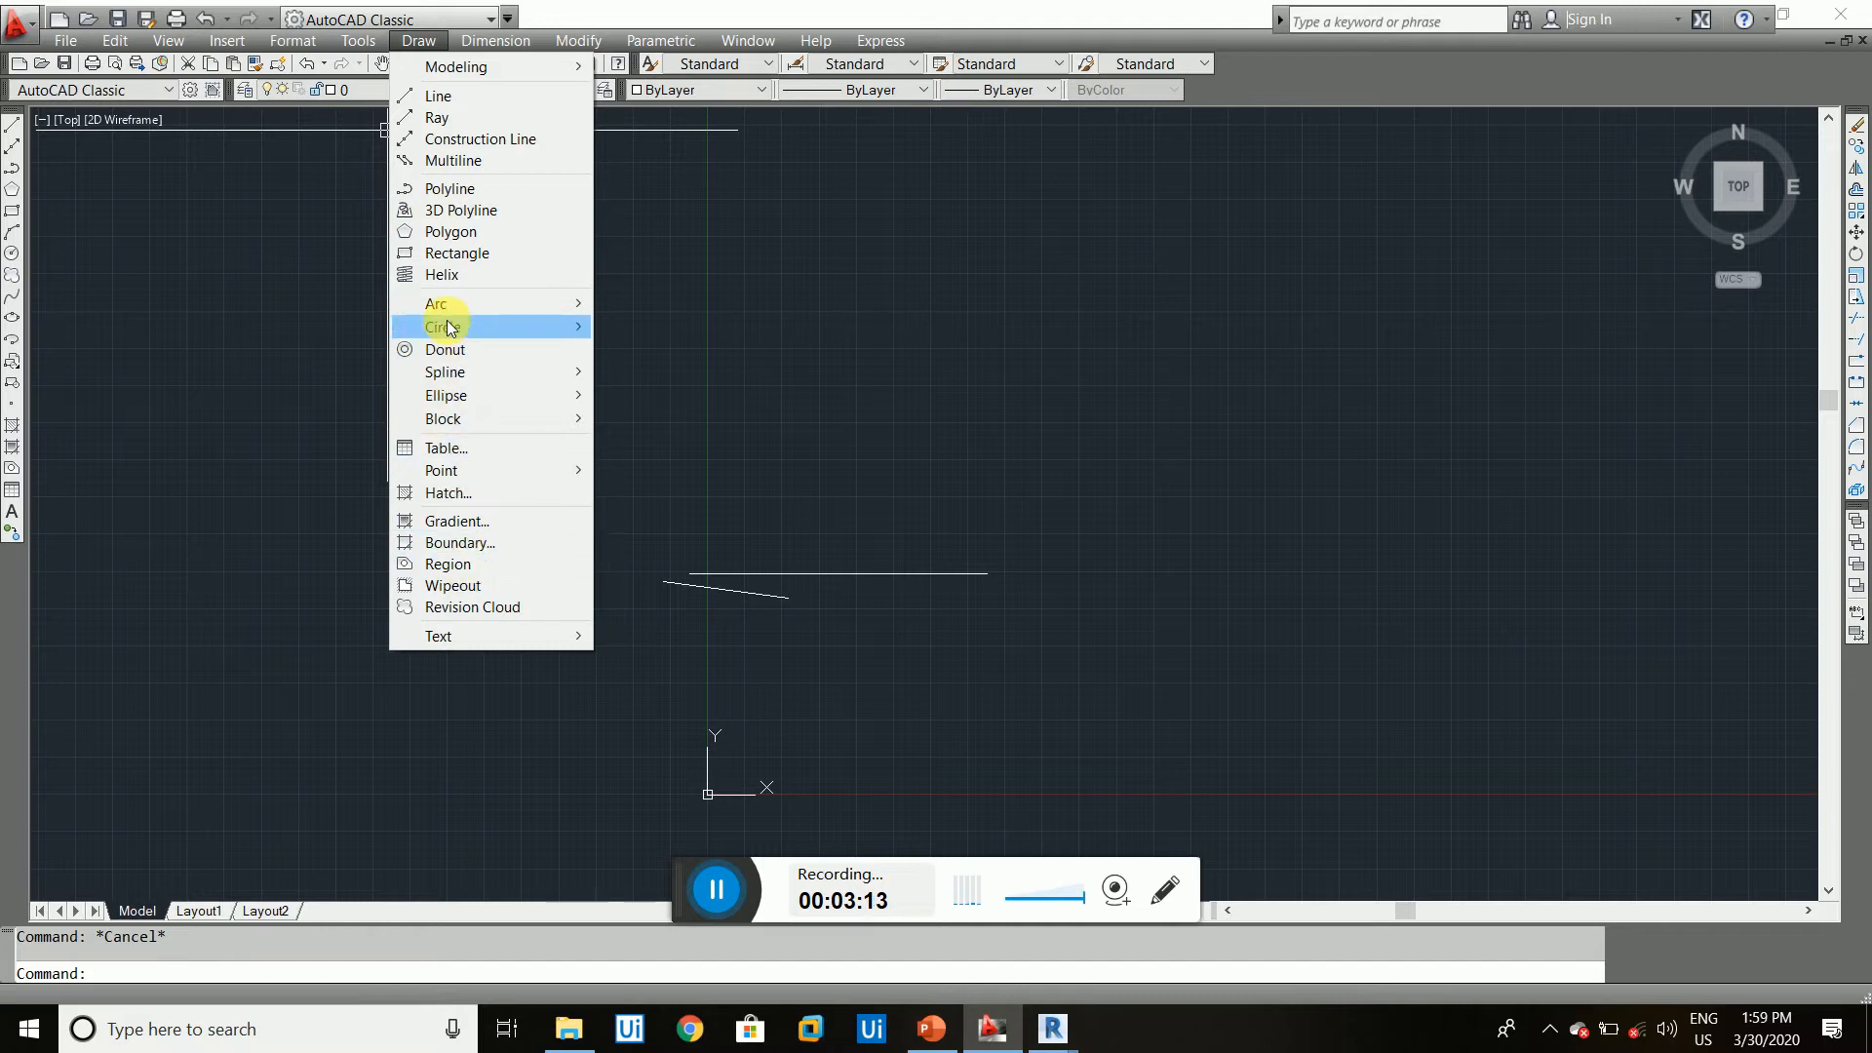
mouse_move(449, 327)
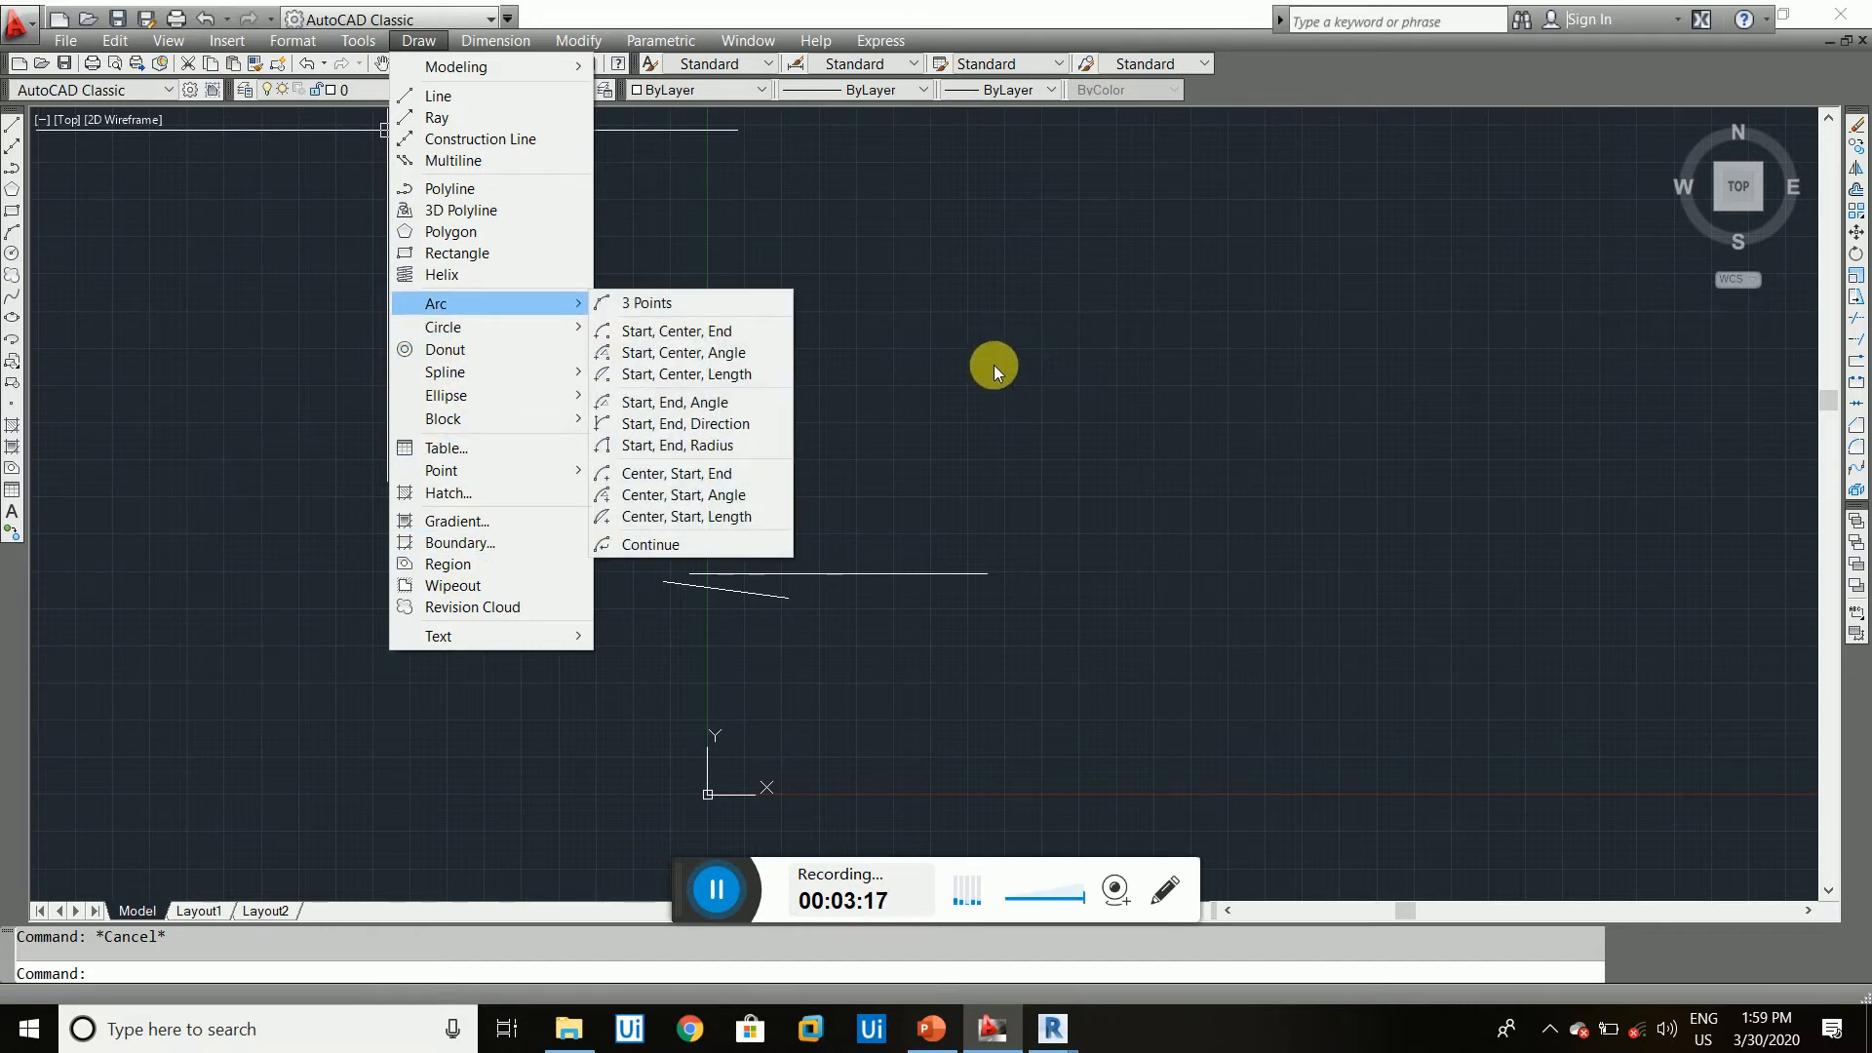
click(1086, 402)
click(1004, 495)
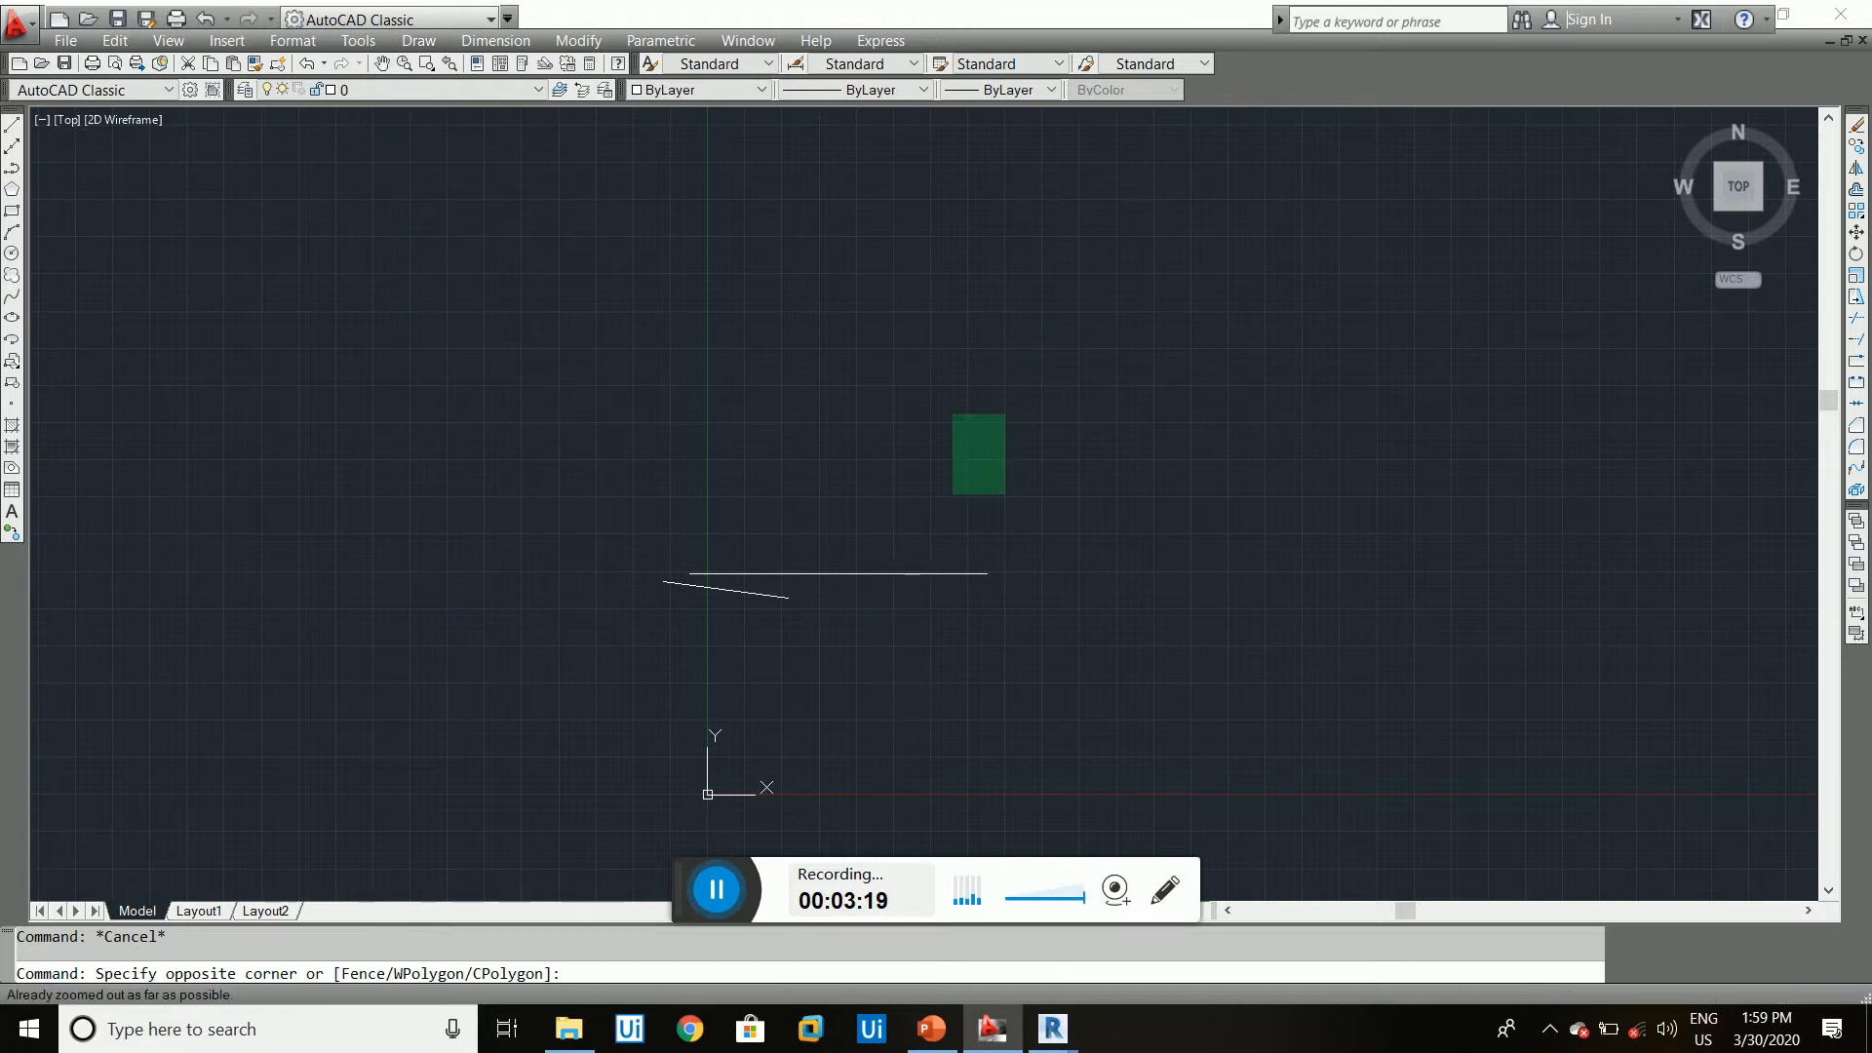
key(Escape)
scroll(1053, 444, up, 3)
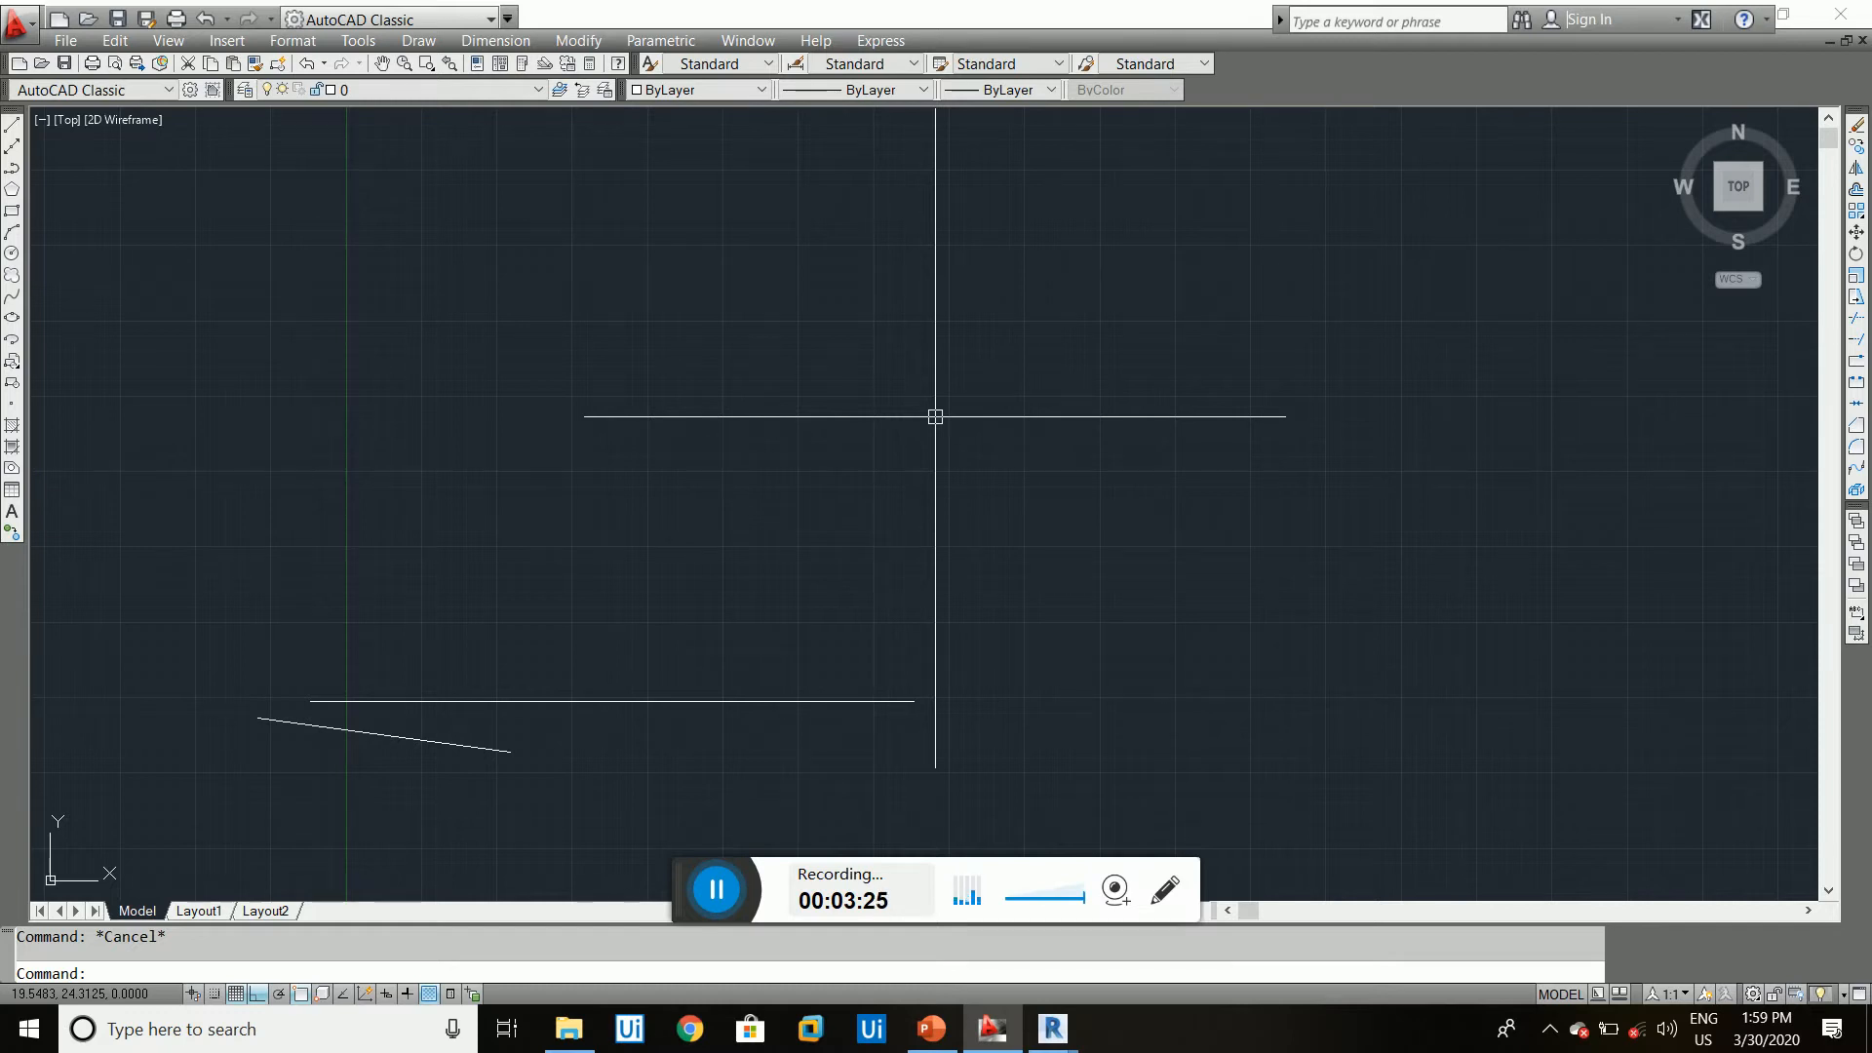
- Draw a circle with a radius of 5 in the empty area above the right end of the horizontal line
text(c)
key(Return)
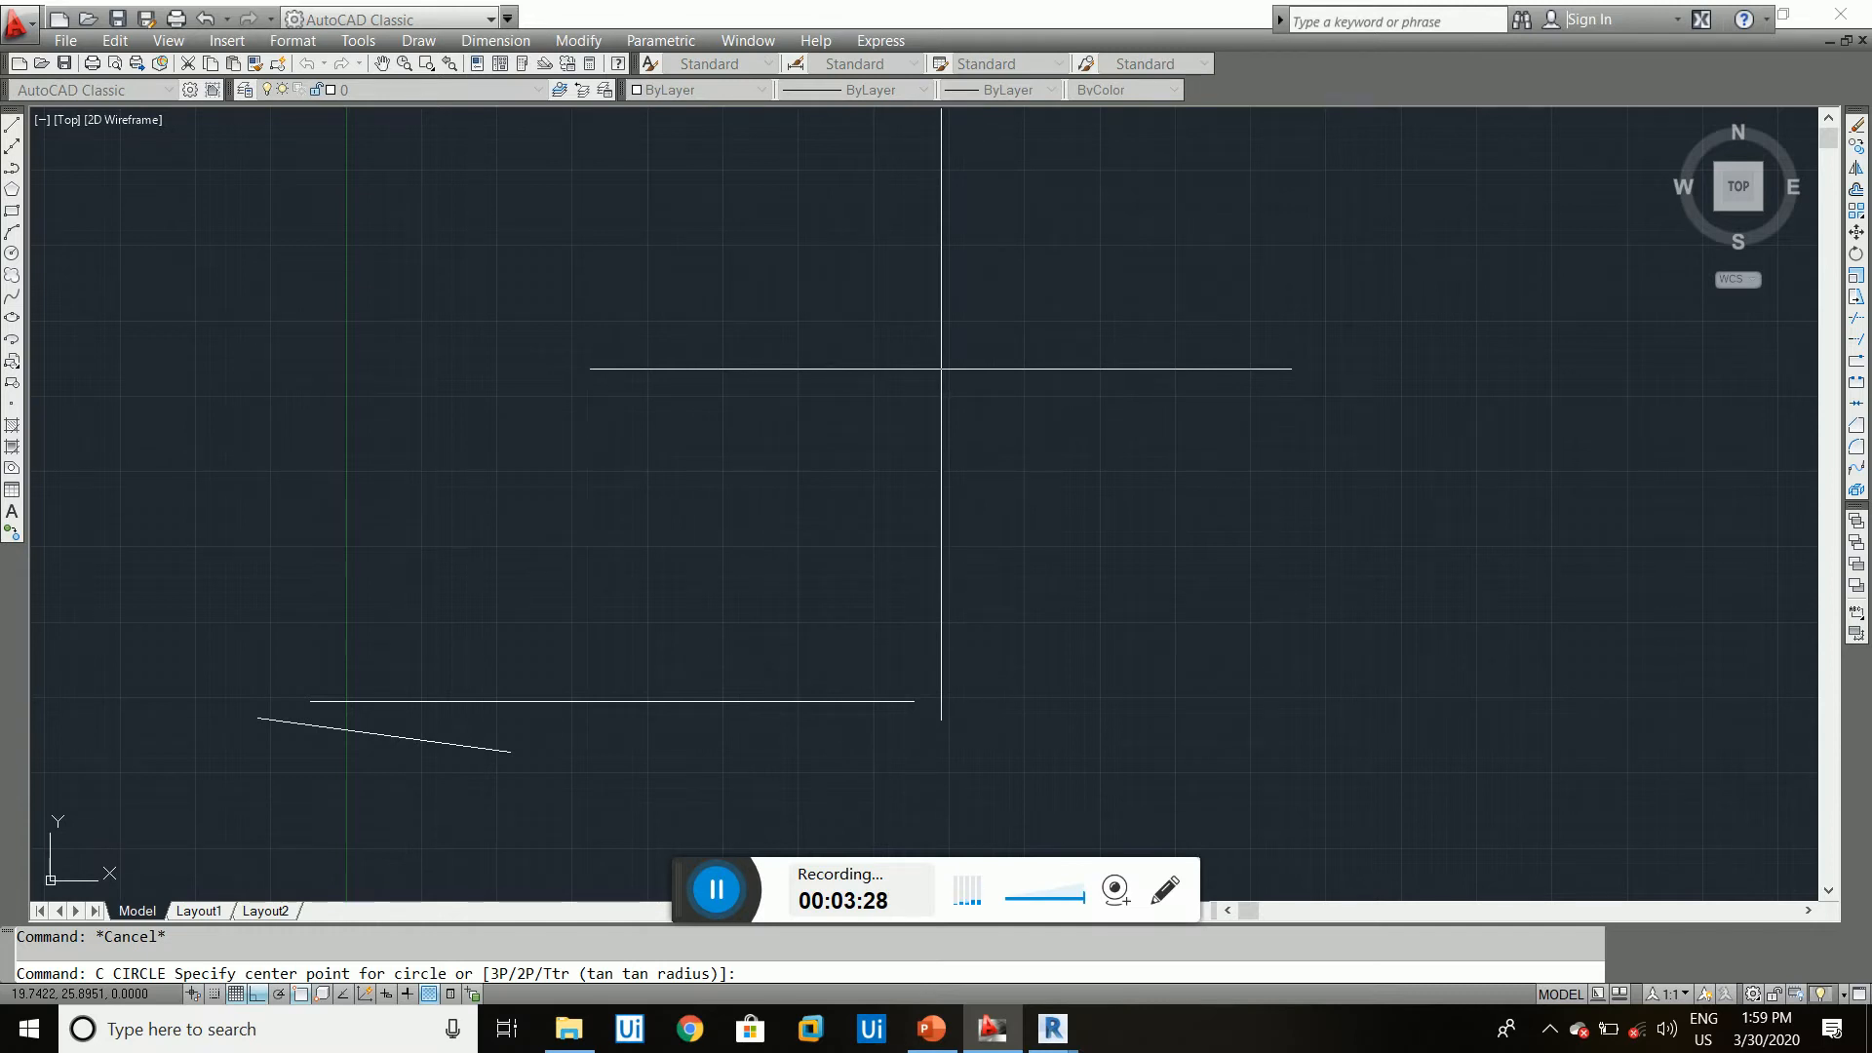
click(941, 369)
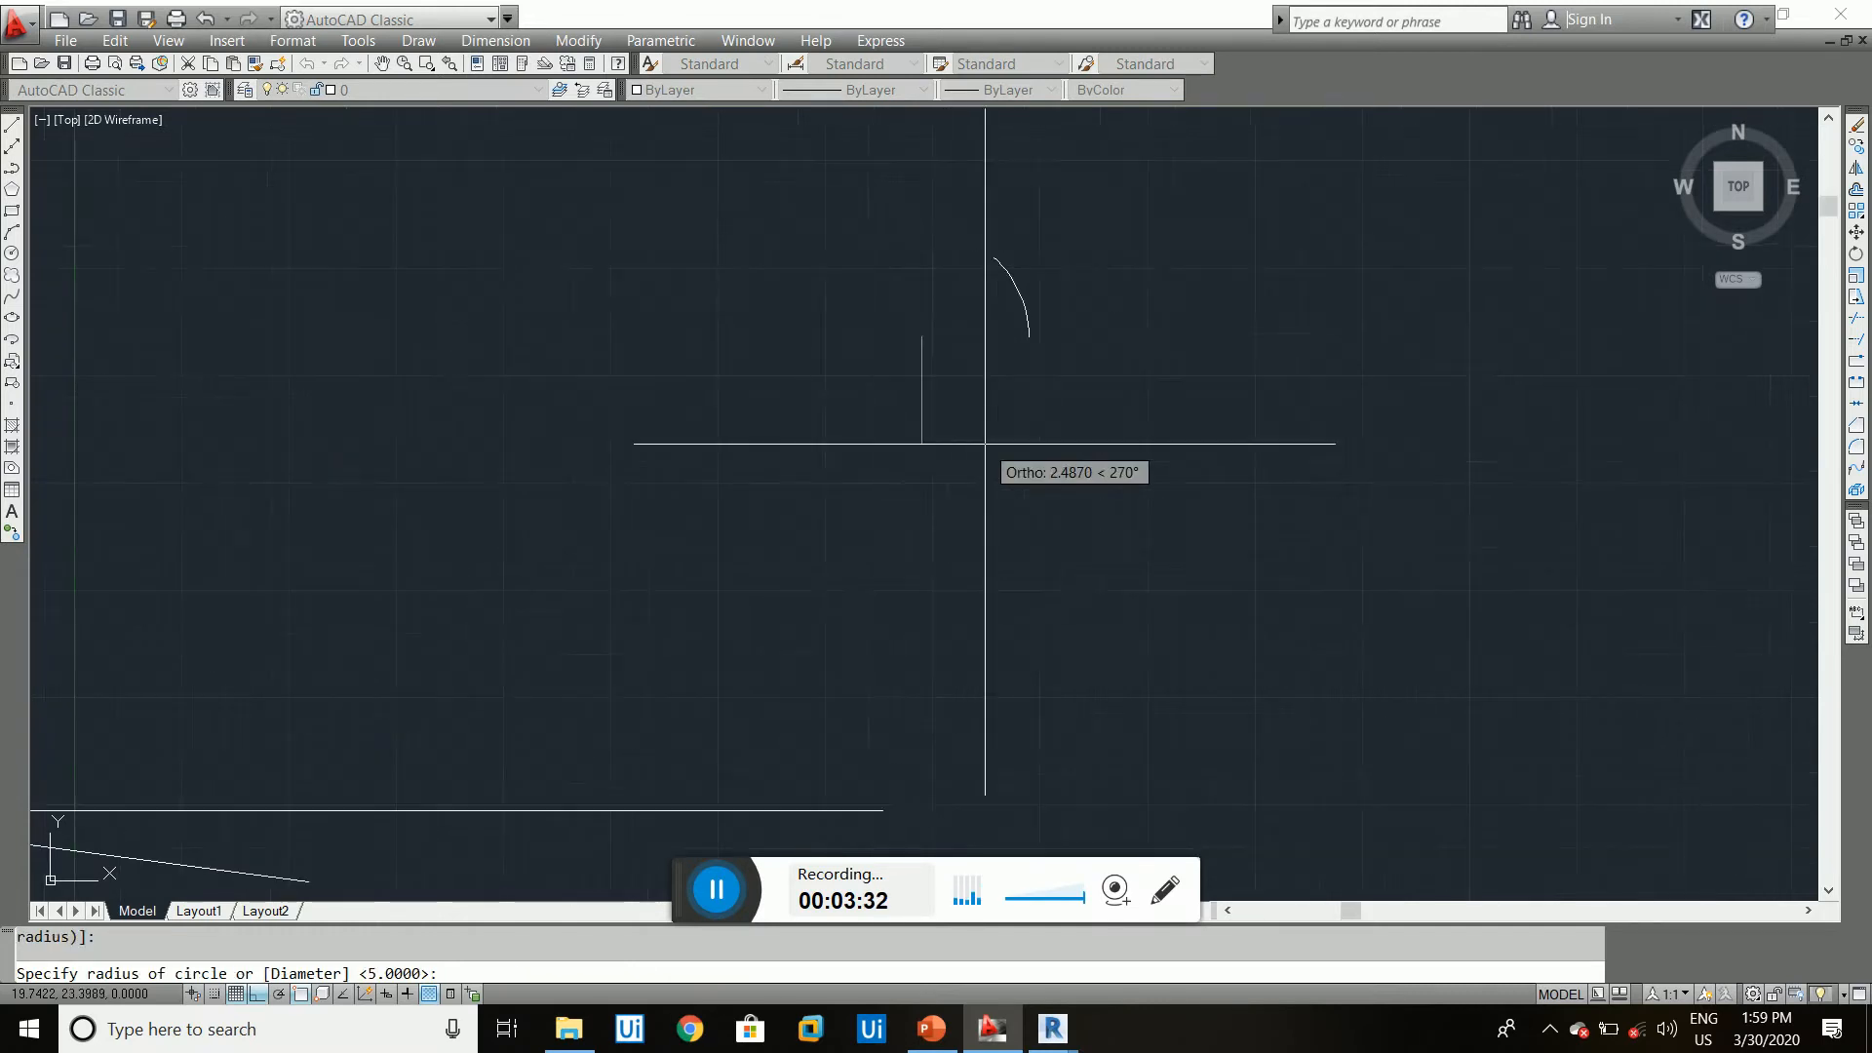
scroll(983, 442, up, 3)
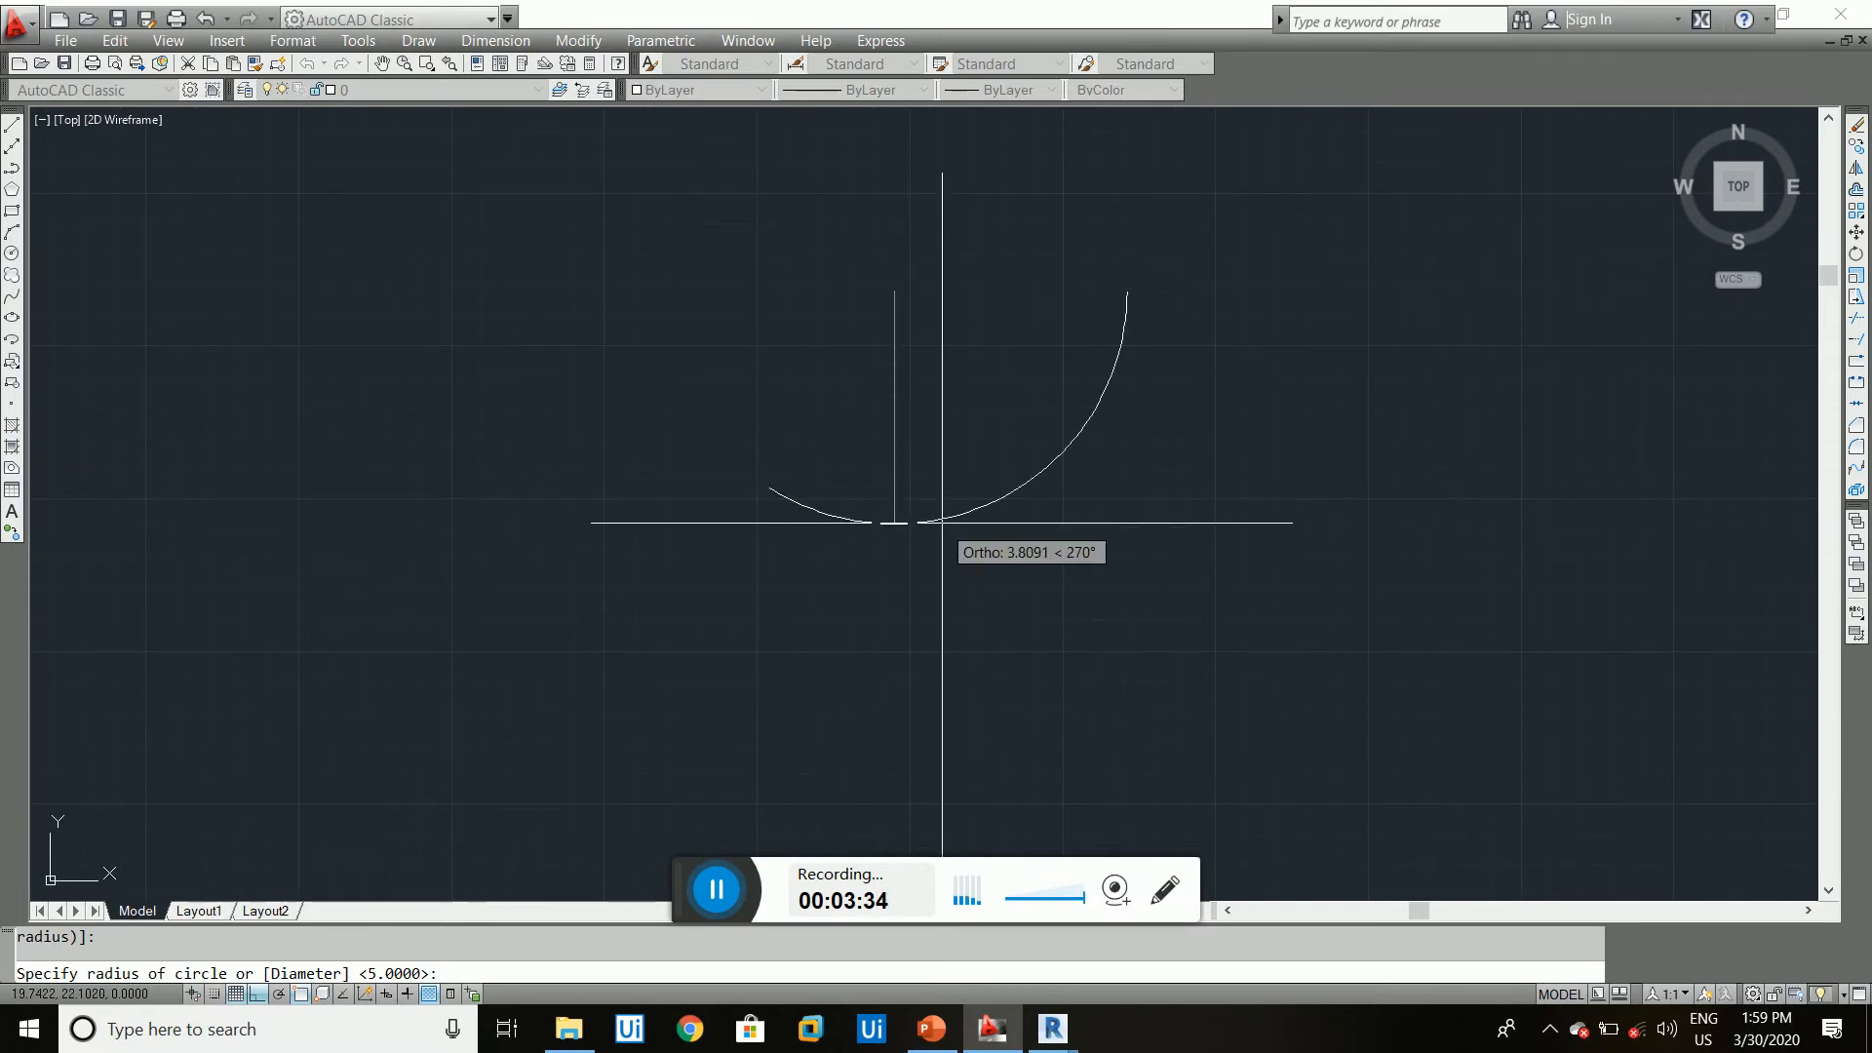
scroll(967, 593, down, 4)
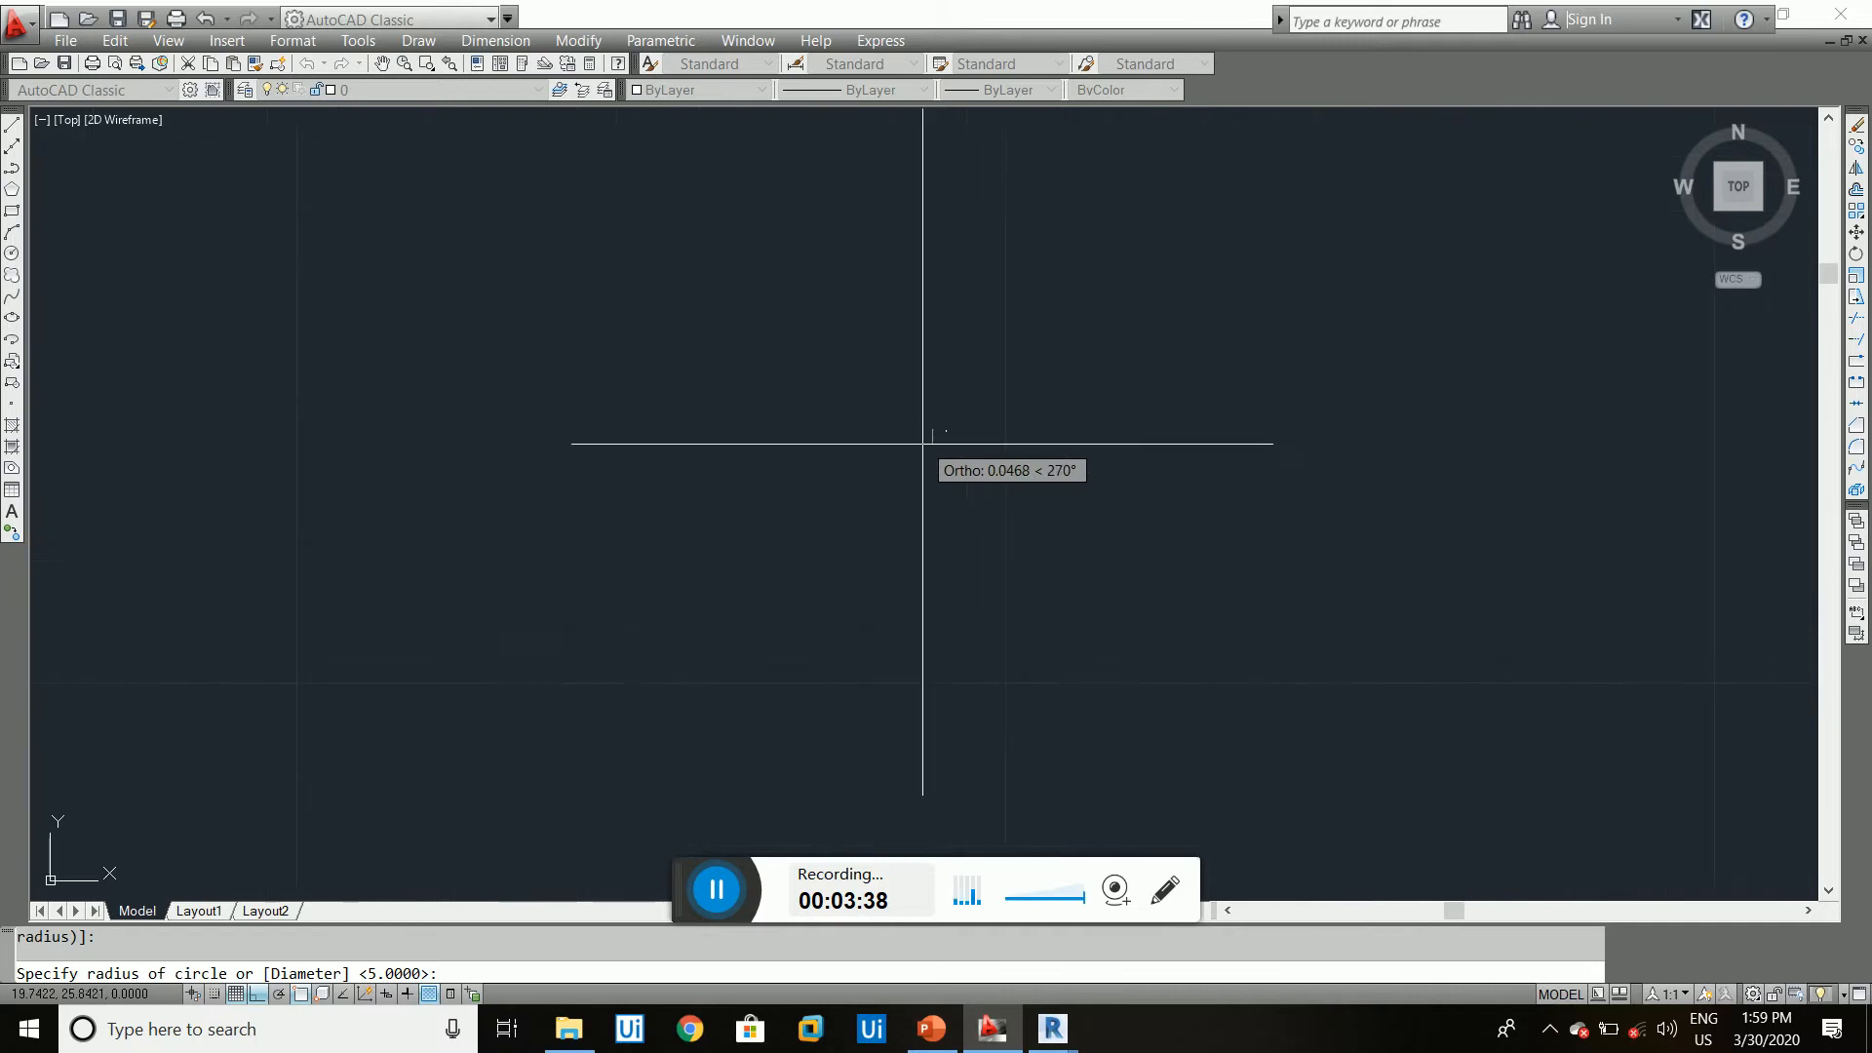
scroll(922, 487, up, 6)
scroll(1075, 488, down, 5)
scroll(526, 663, up, 7)
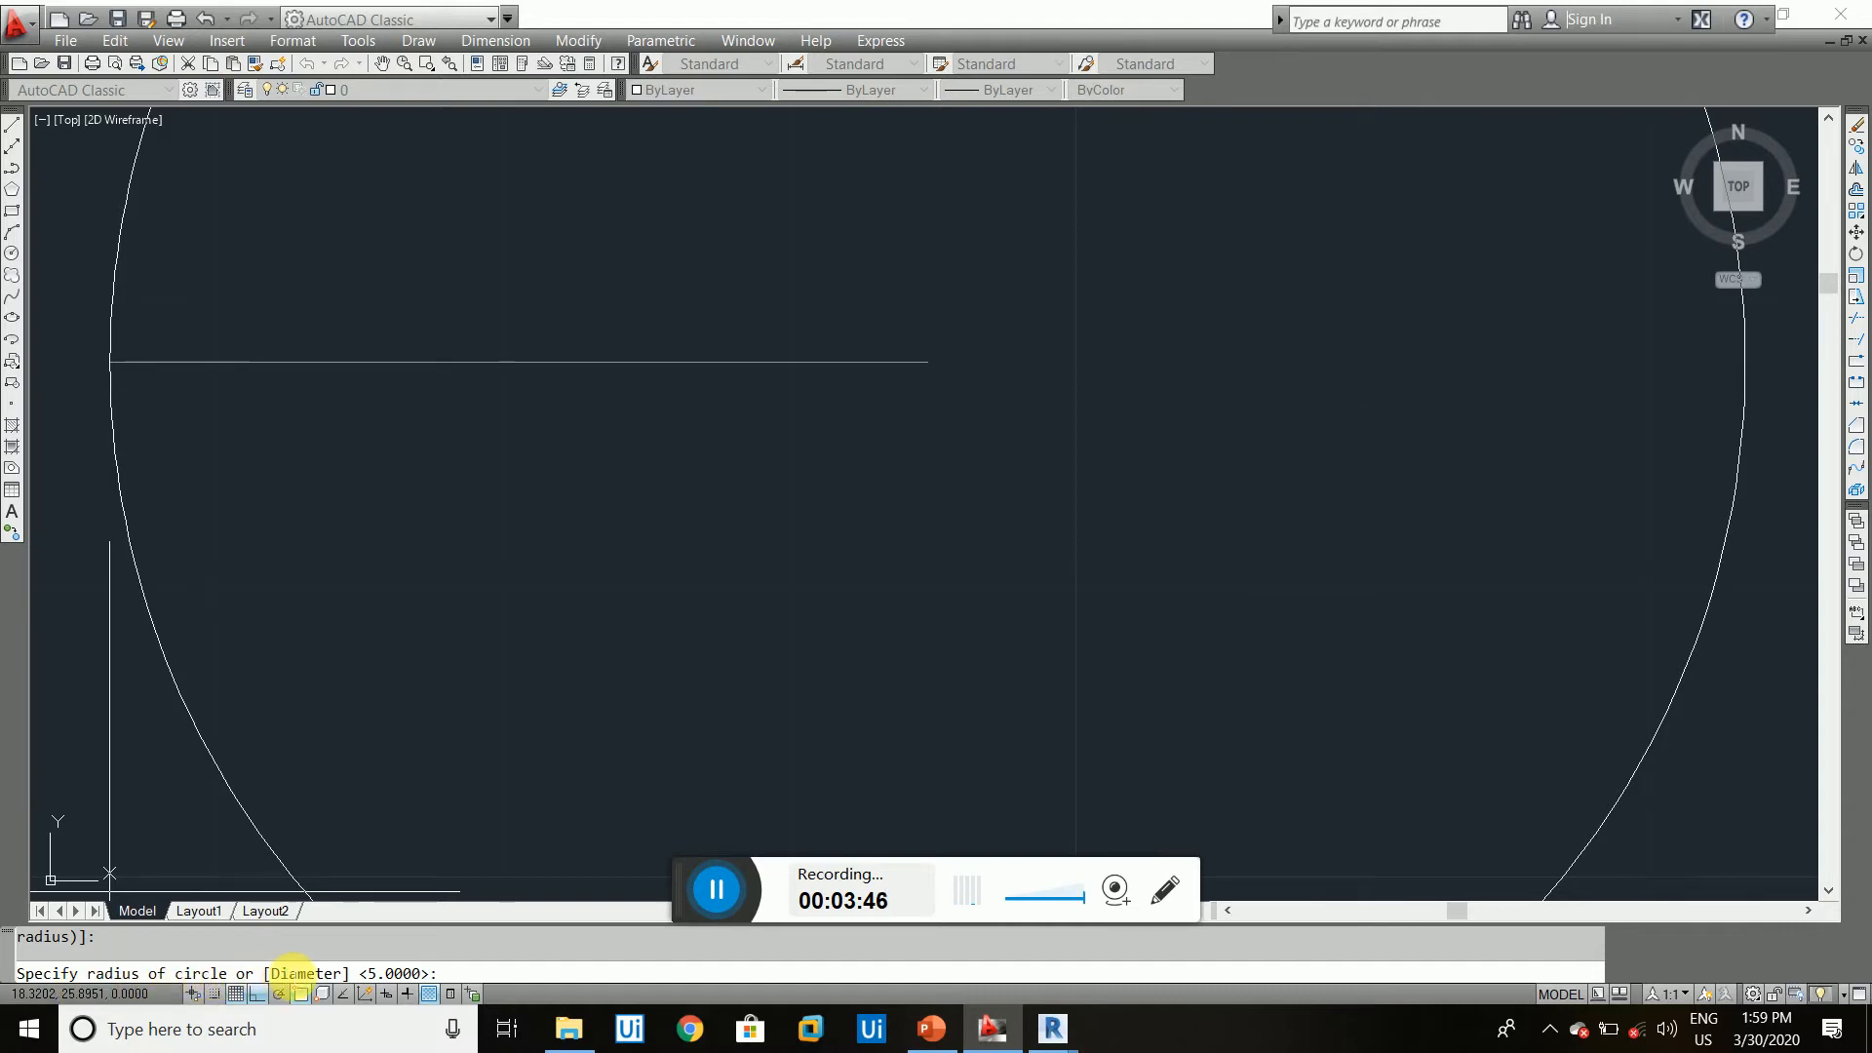
scroll(439, 799, down, 5)
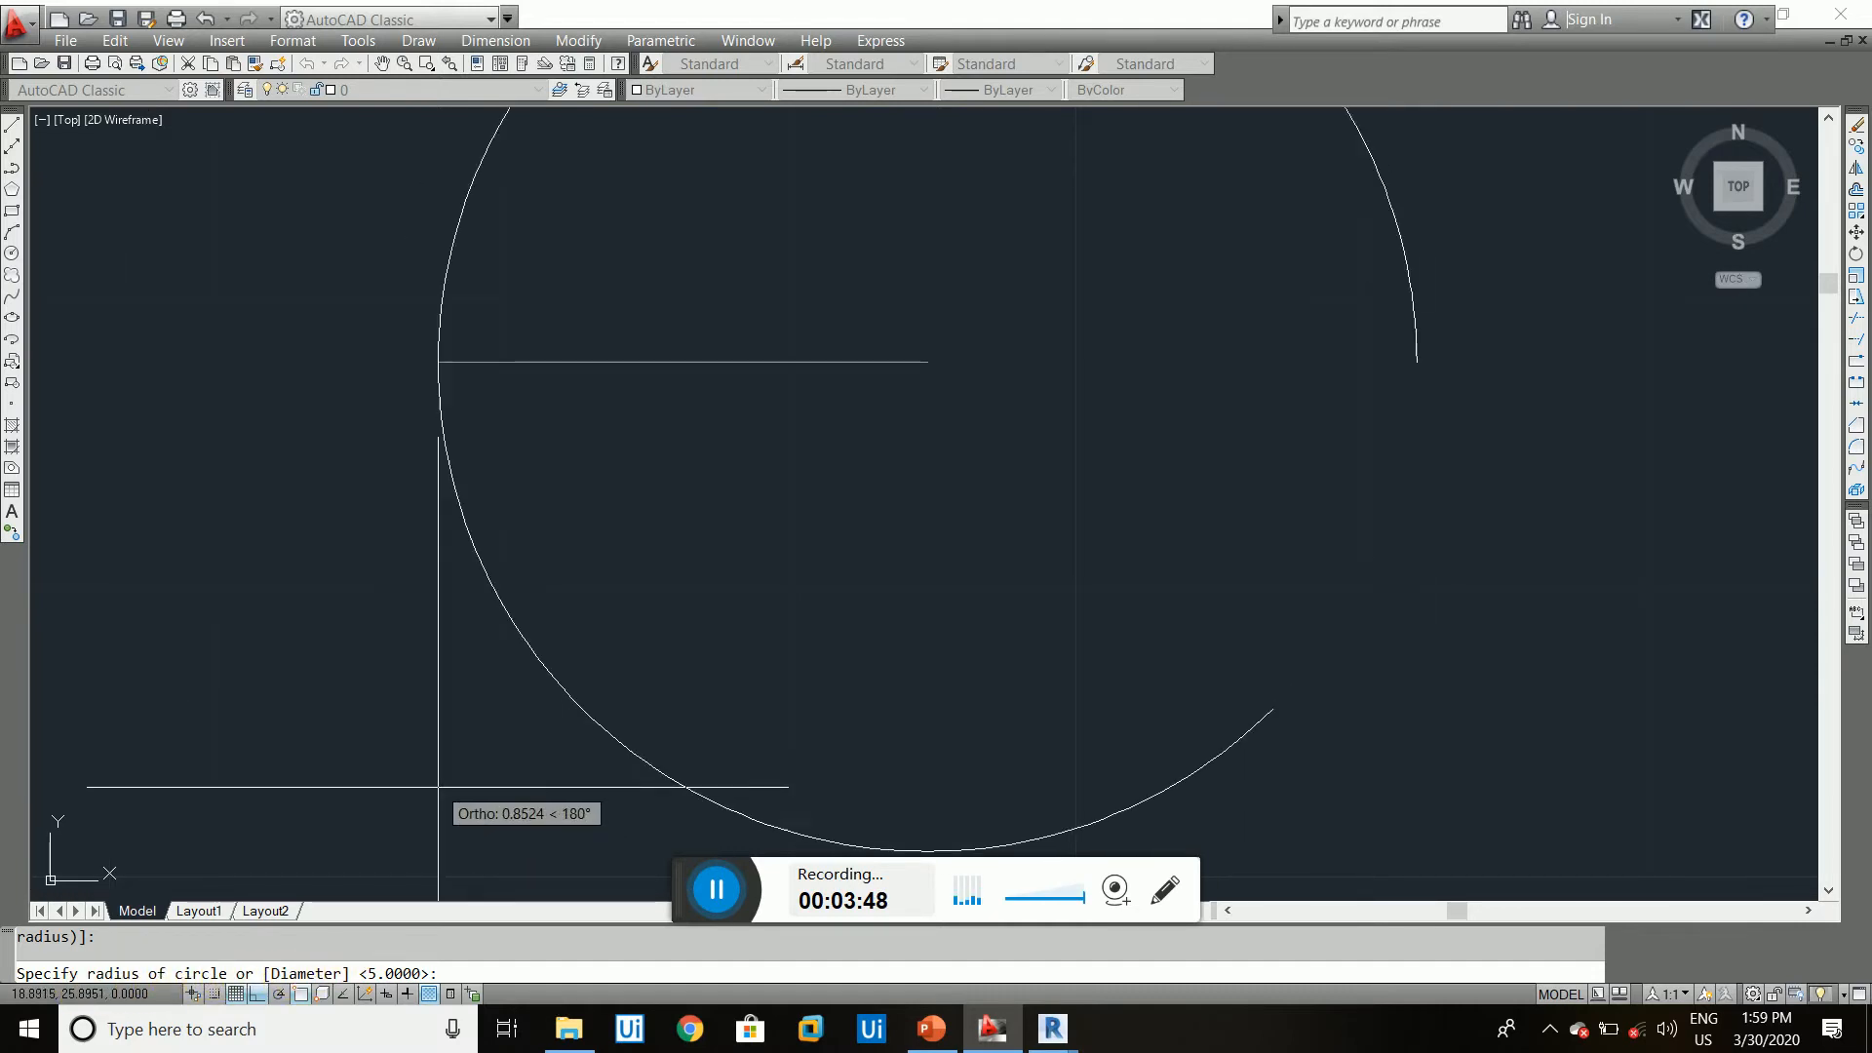
scroll(646, 641, down, 2)
scroll(646, 641, down, 5)
scroll(835, 439, up, 3)
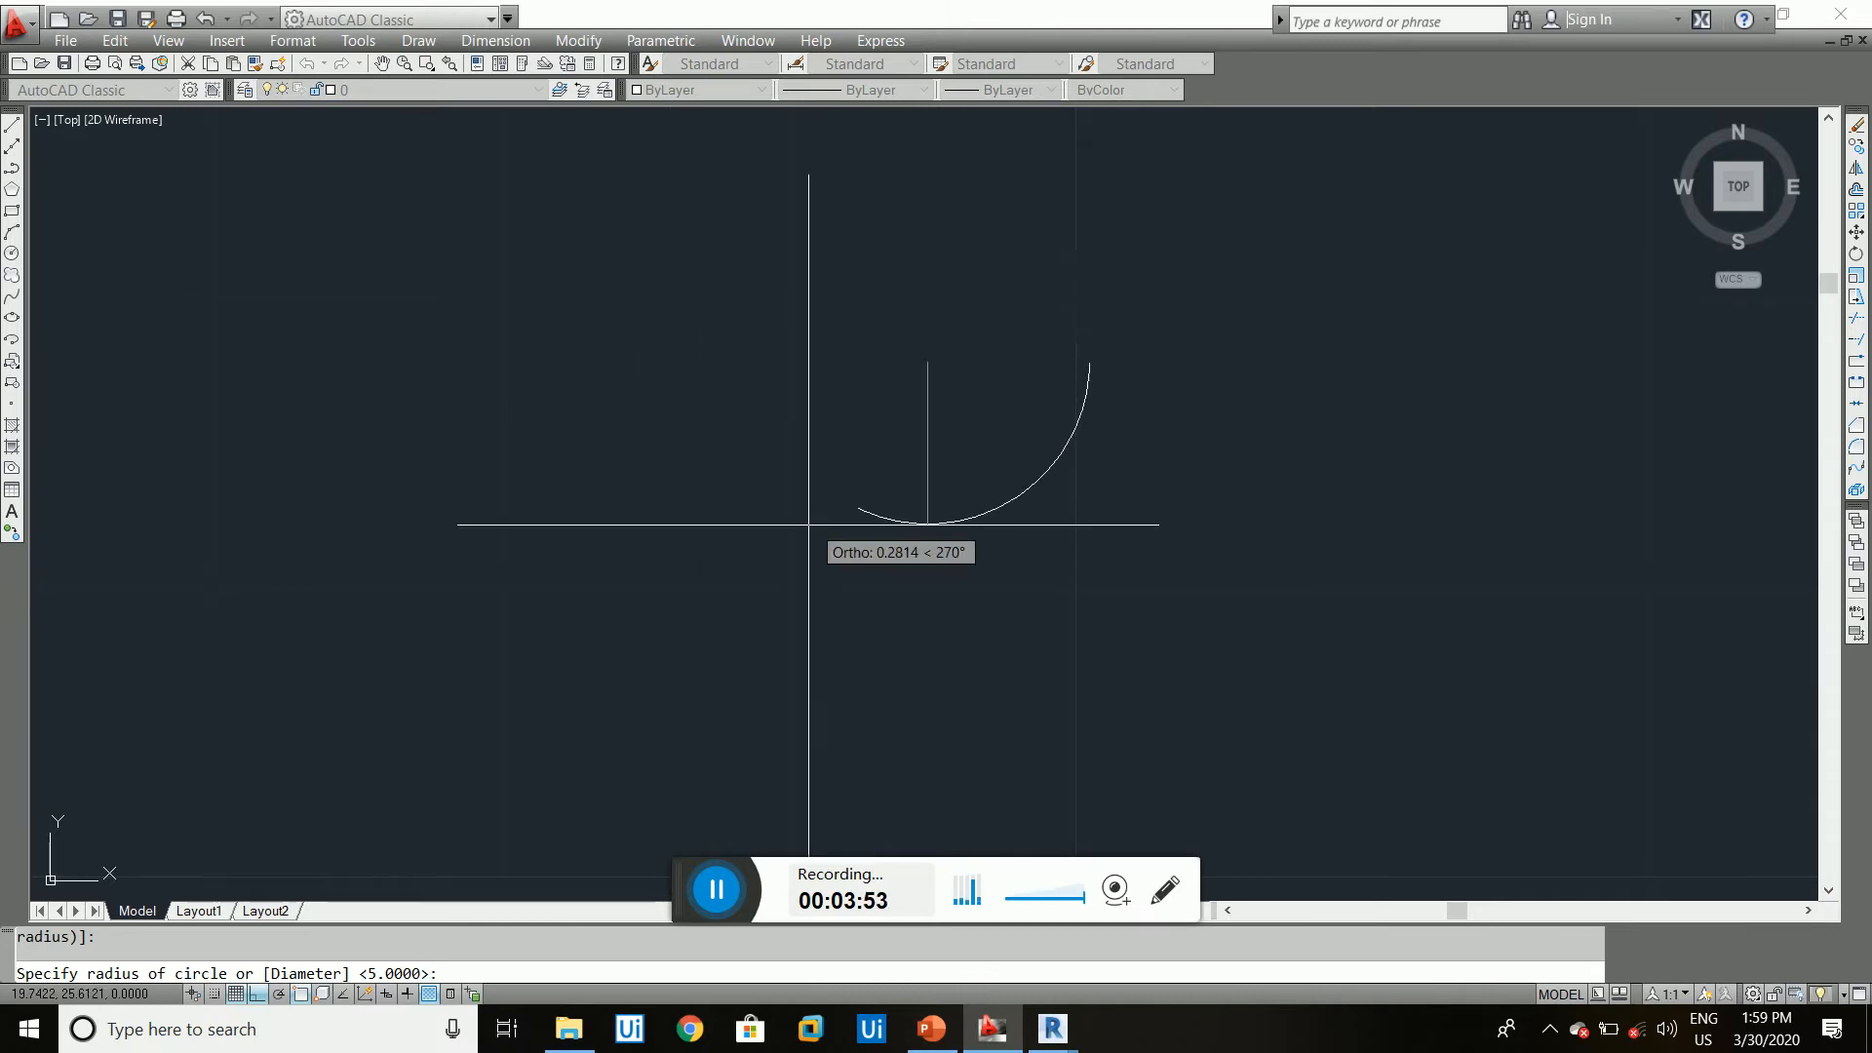
scroll(905, 518, down, 4)
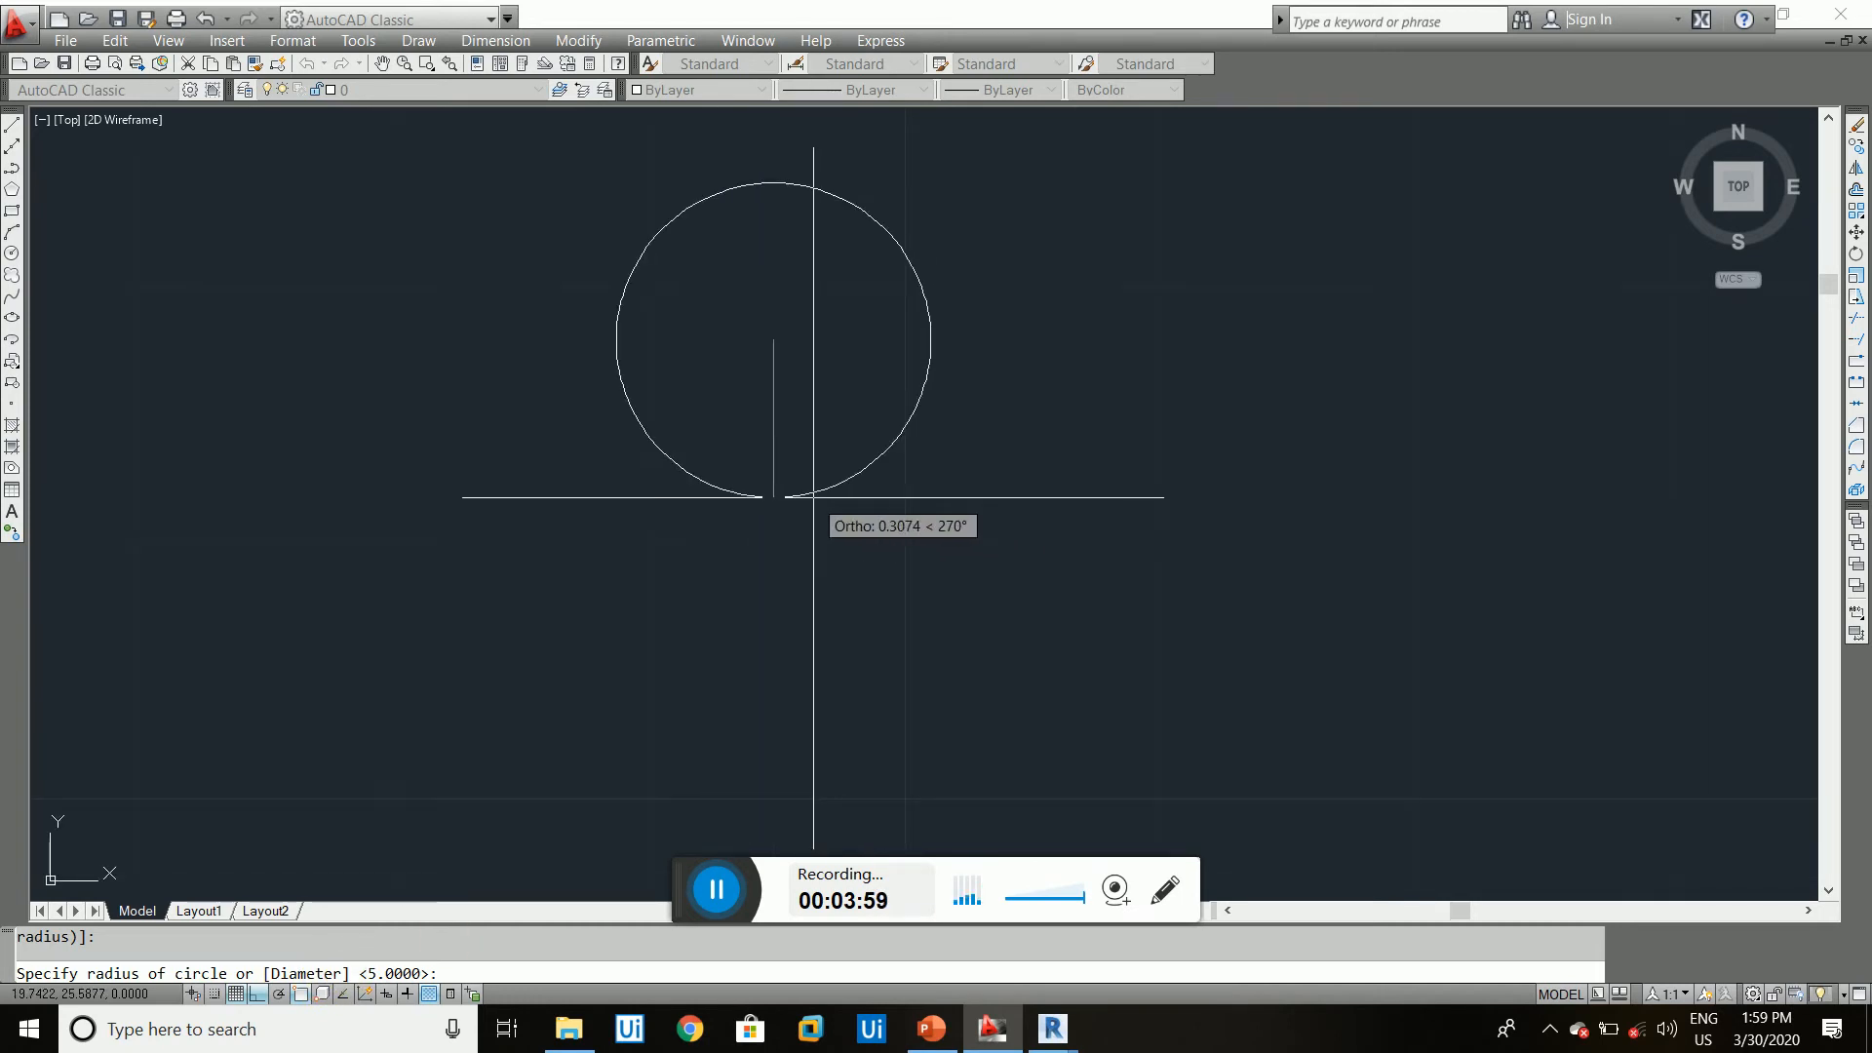
key(Return)
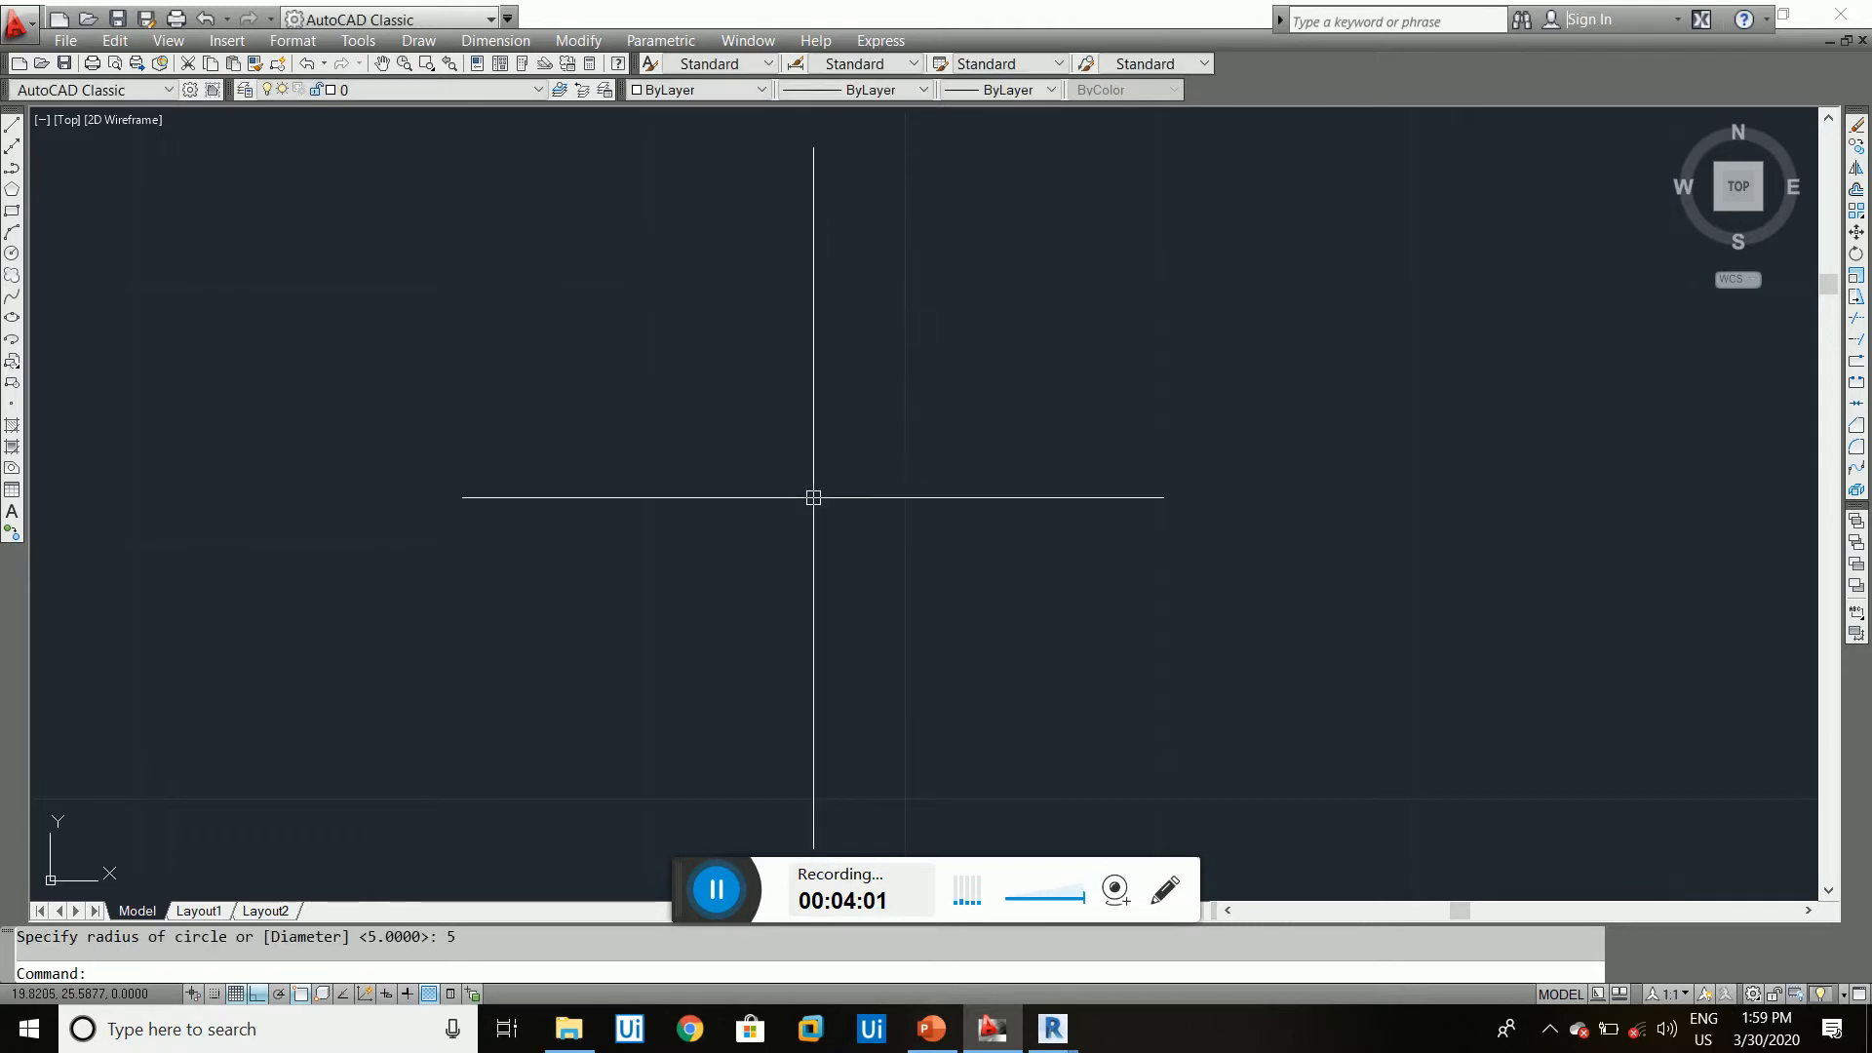
scroll(770, 504, down, 5)
scroll(768, 504, up, 2)
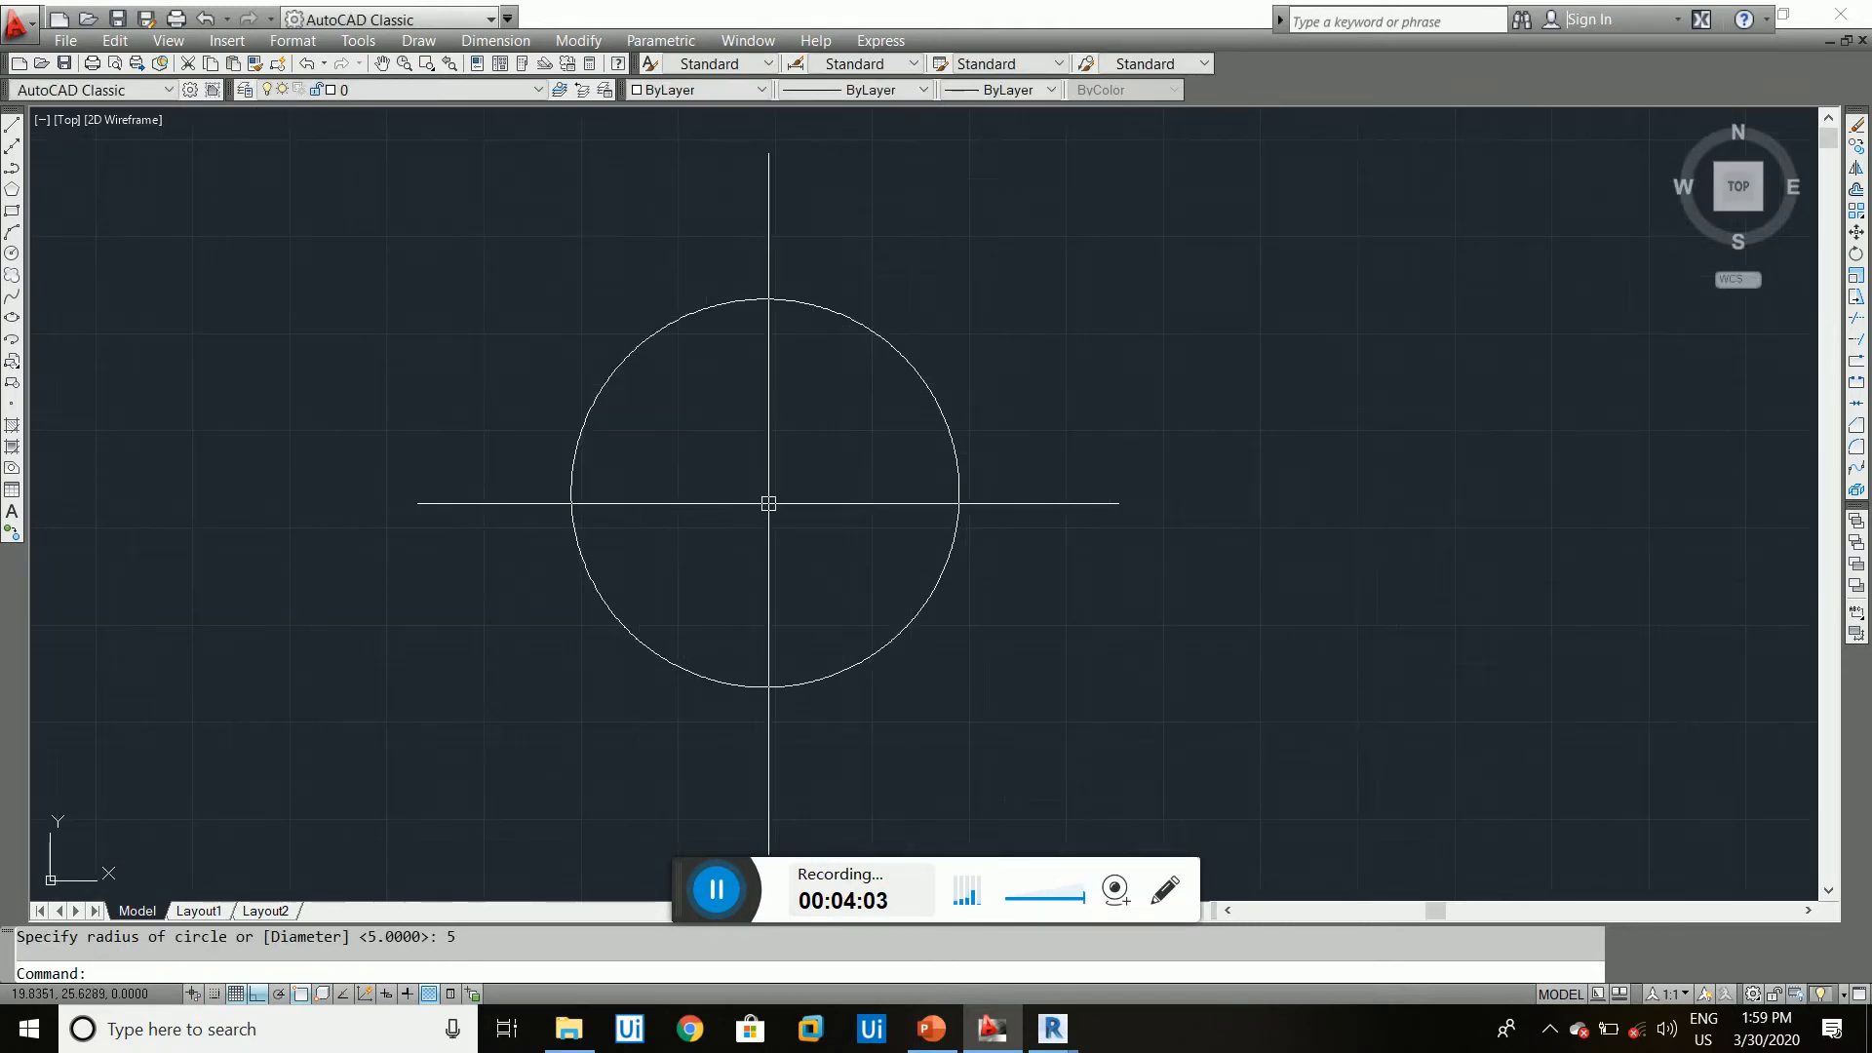
- Add a radius dimension to the circle, with its text placed just outside the upper-right edge
click(953, 439)
click(835, 357)
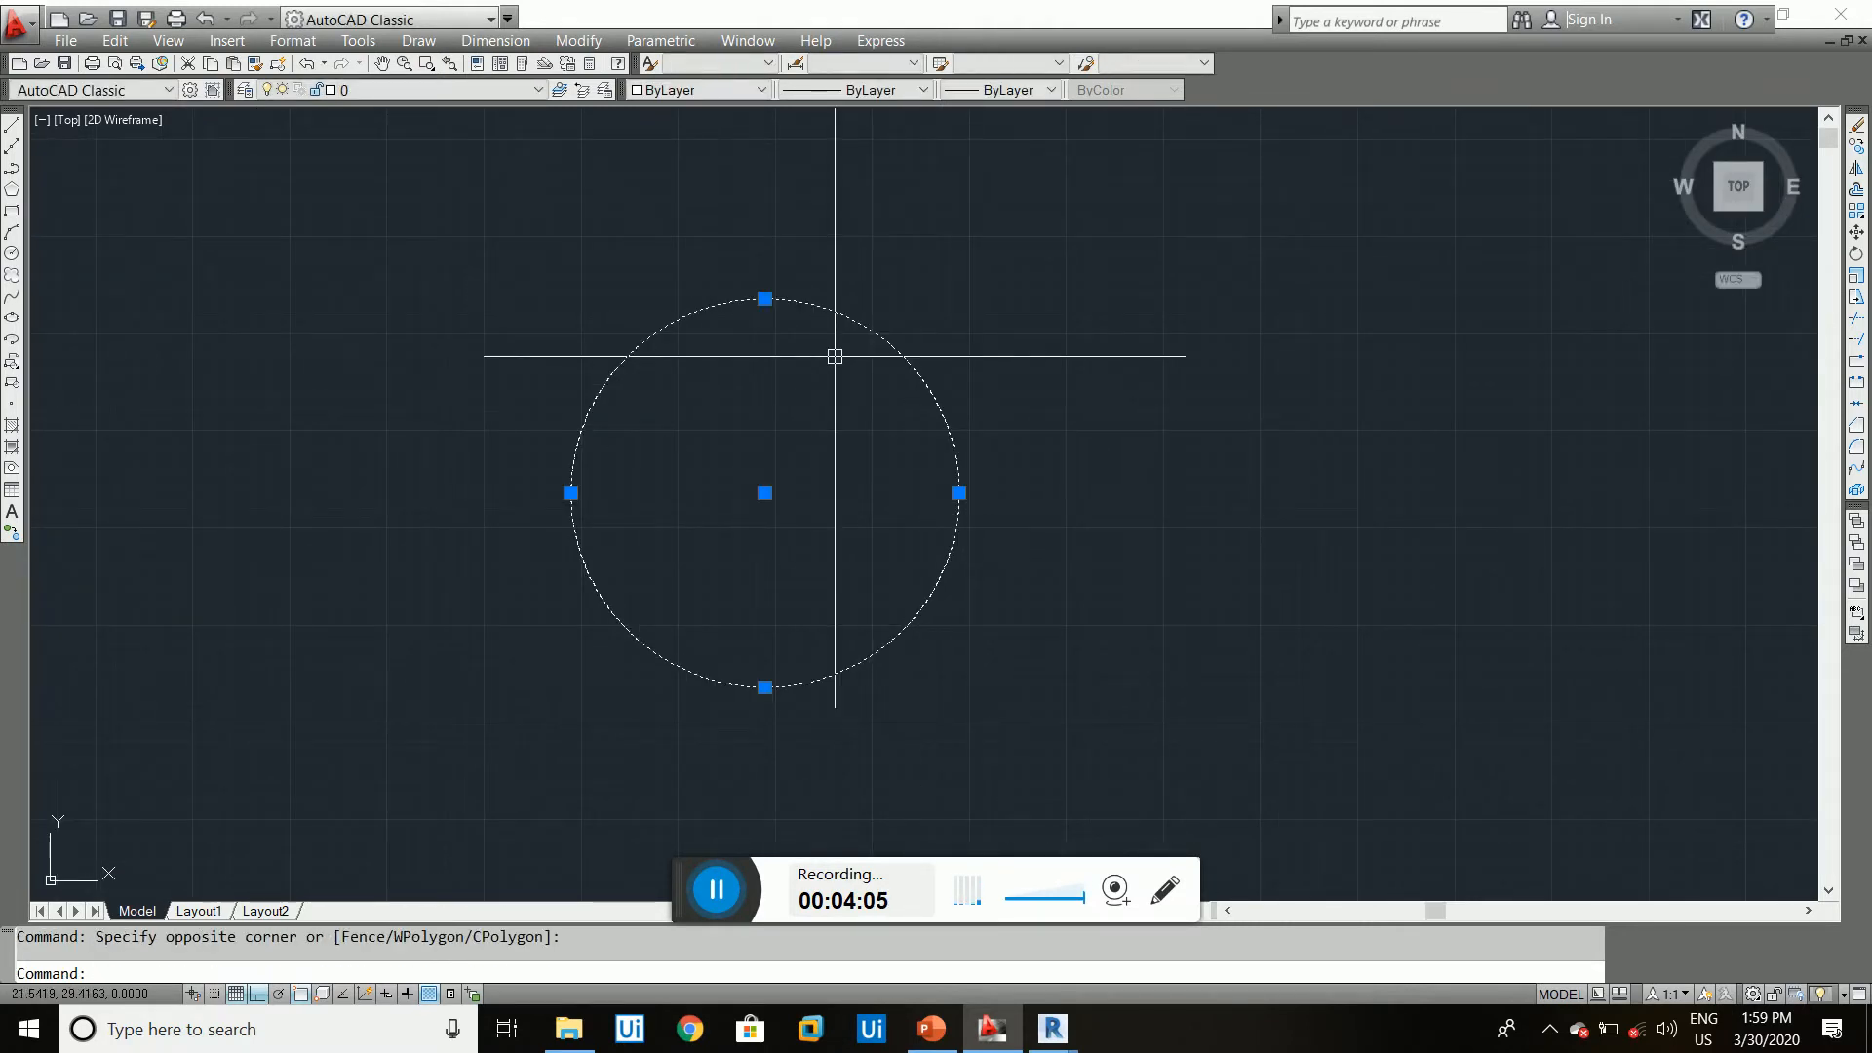
key(Escape)
click(965, 422)
click(712, 320)
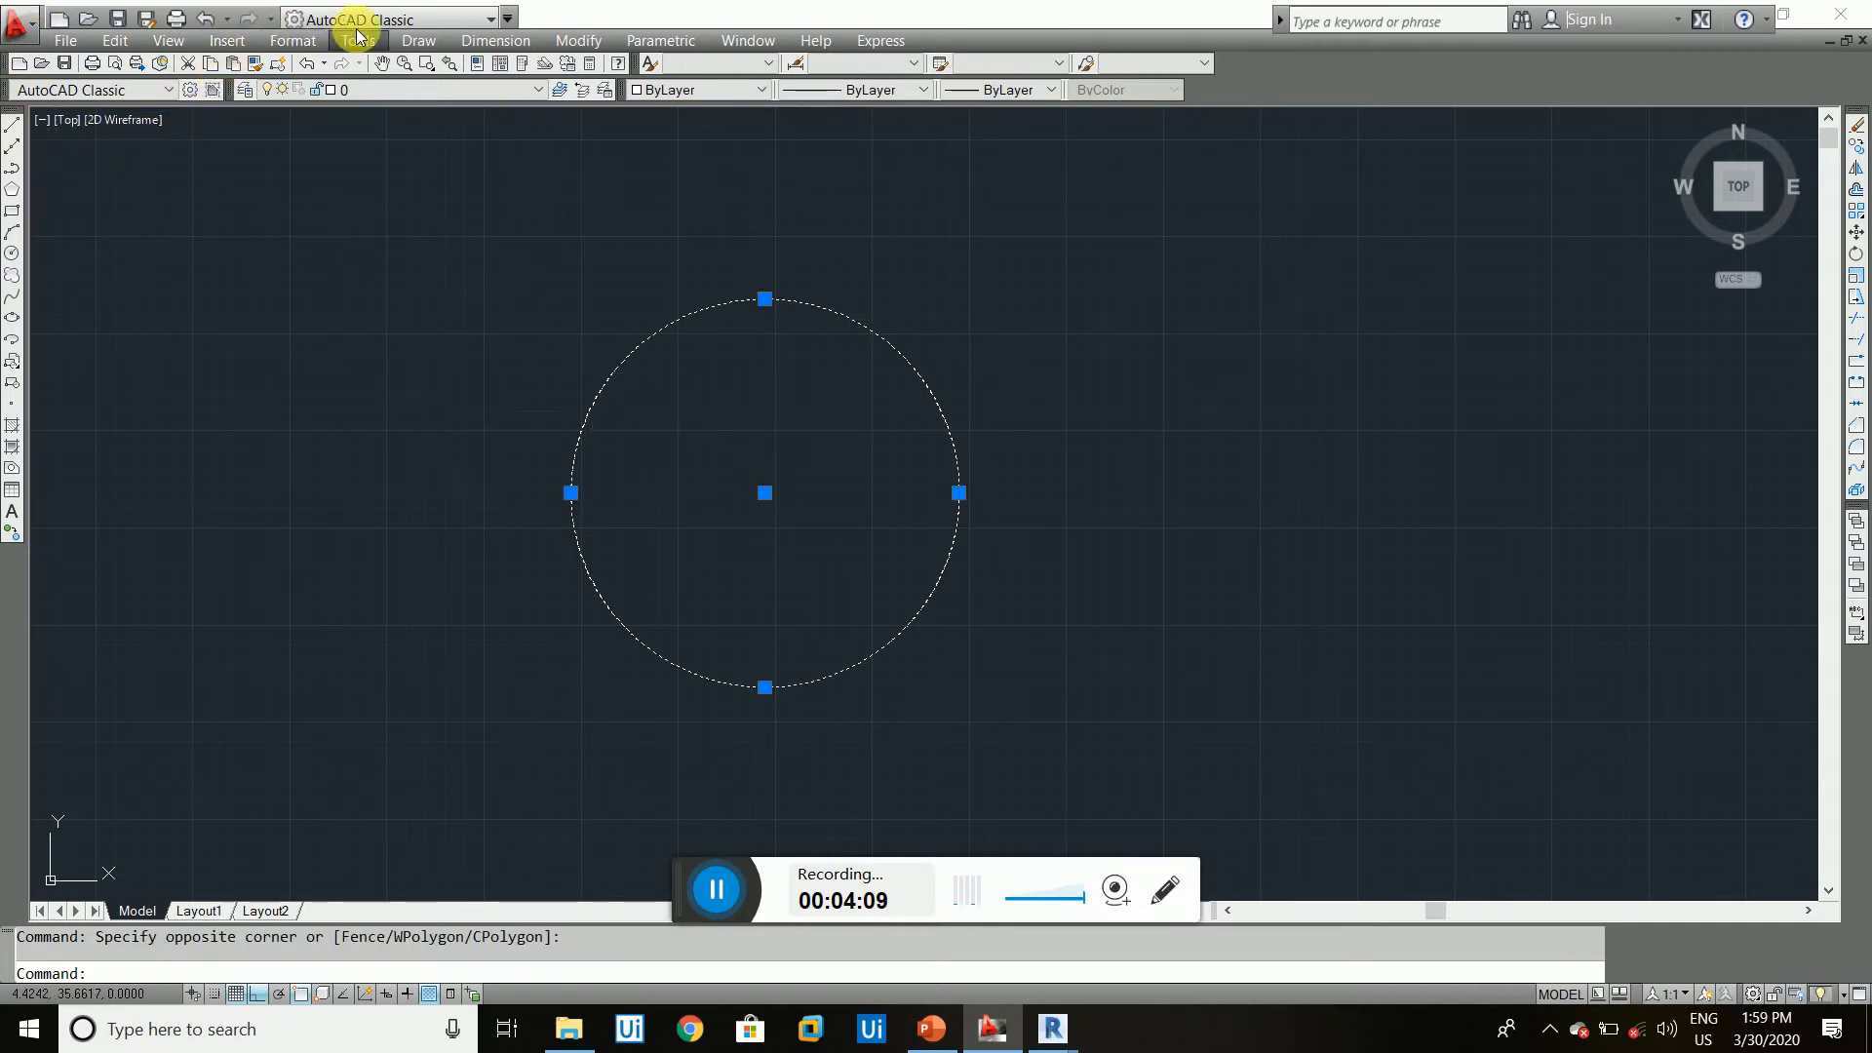
click(476, 39)
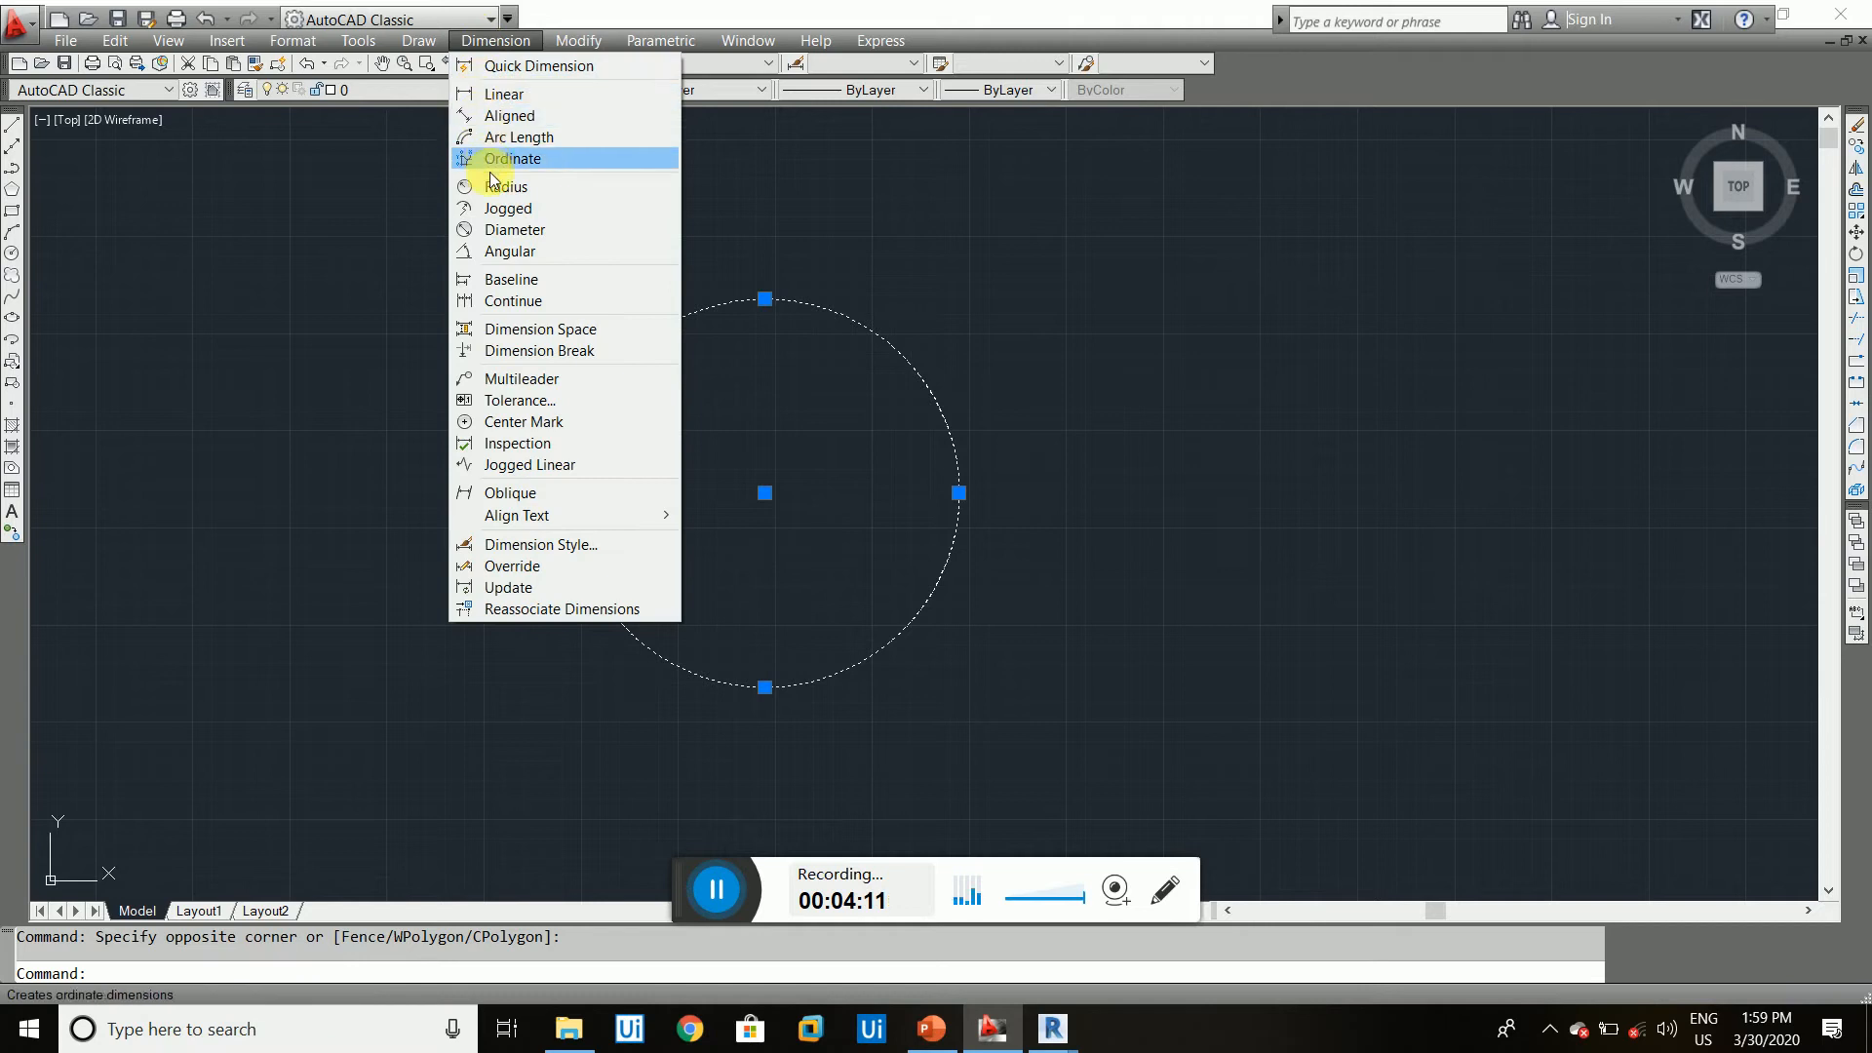
click(492, 186)
click(922, 370)
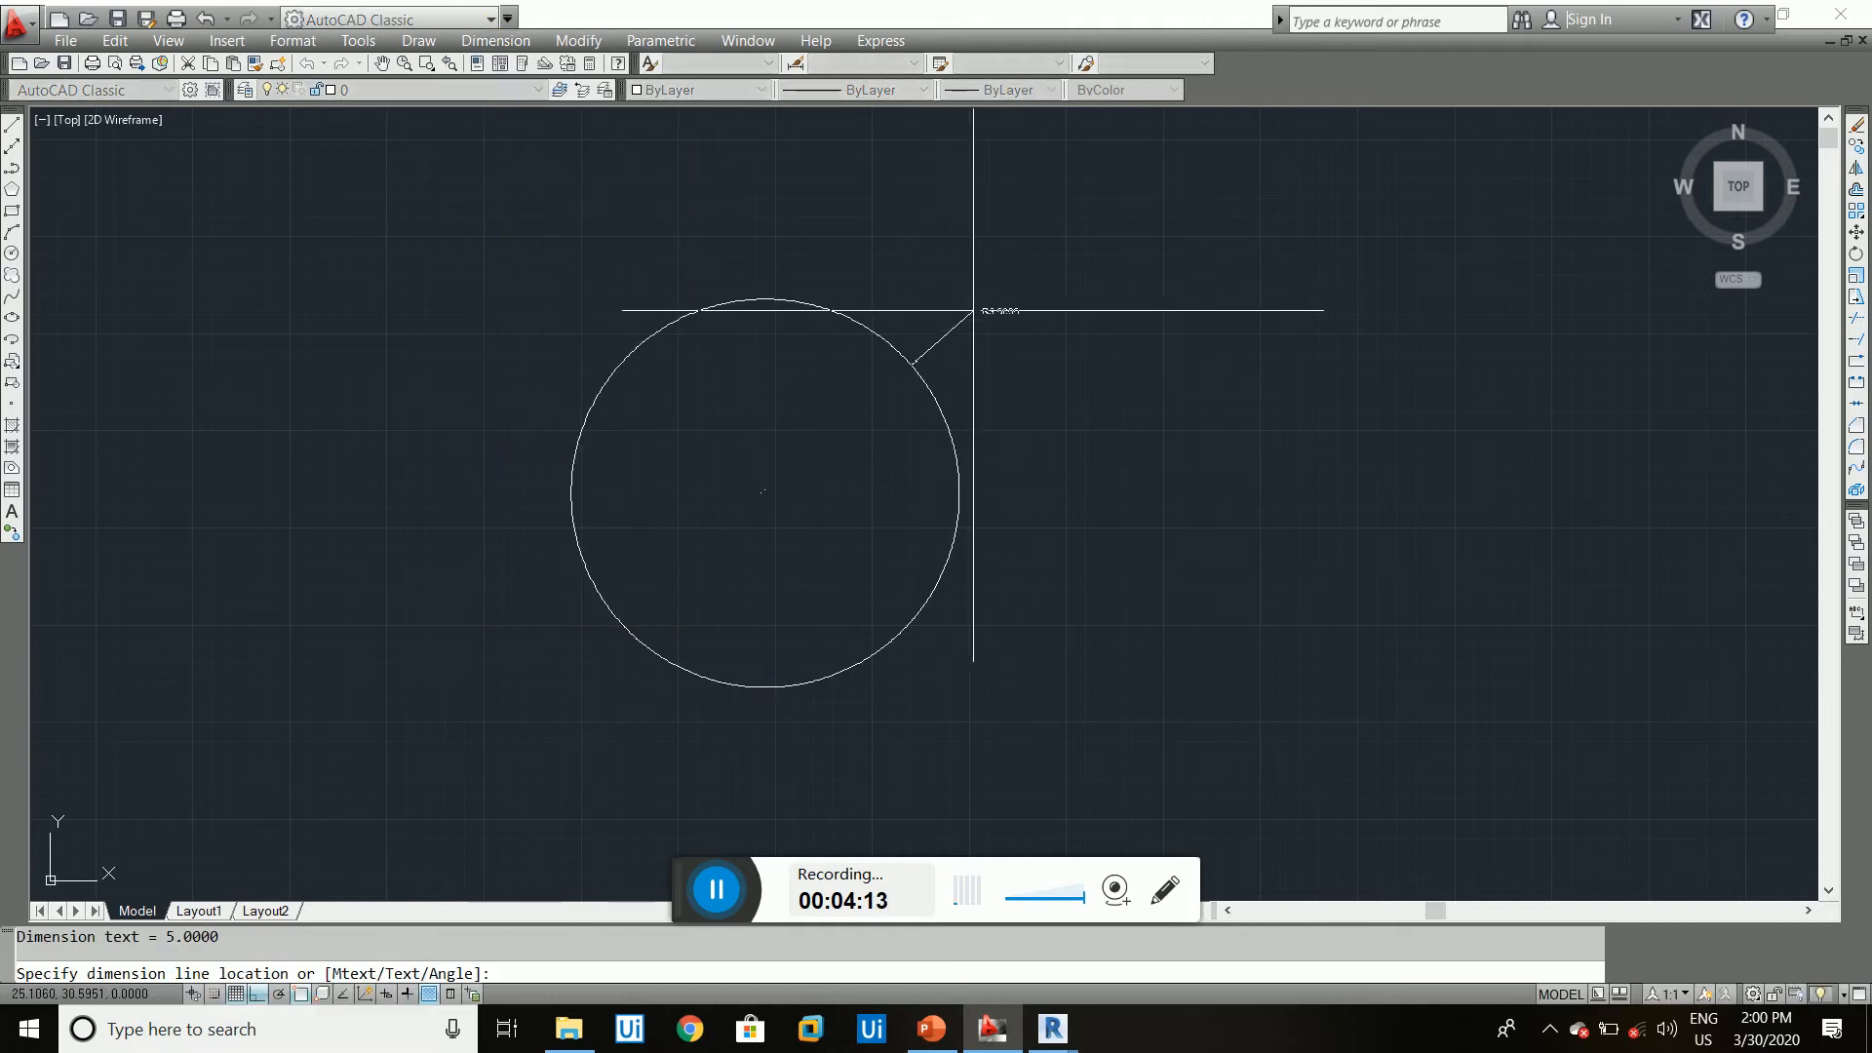
scroll(969, 305, up, 5)
scroll(950, 337, down, 6)
click(946, 336)
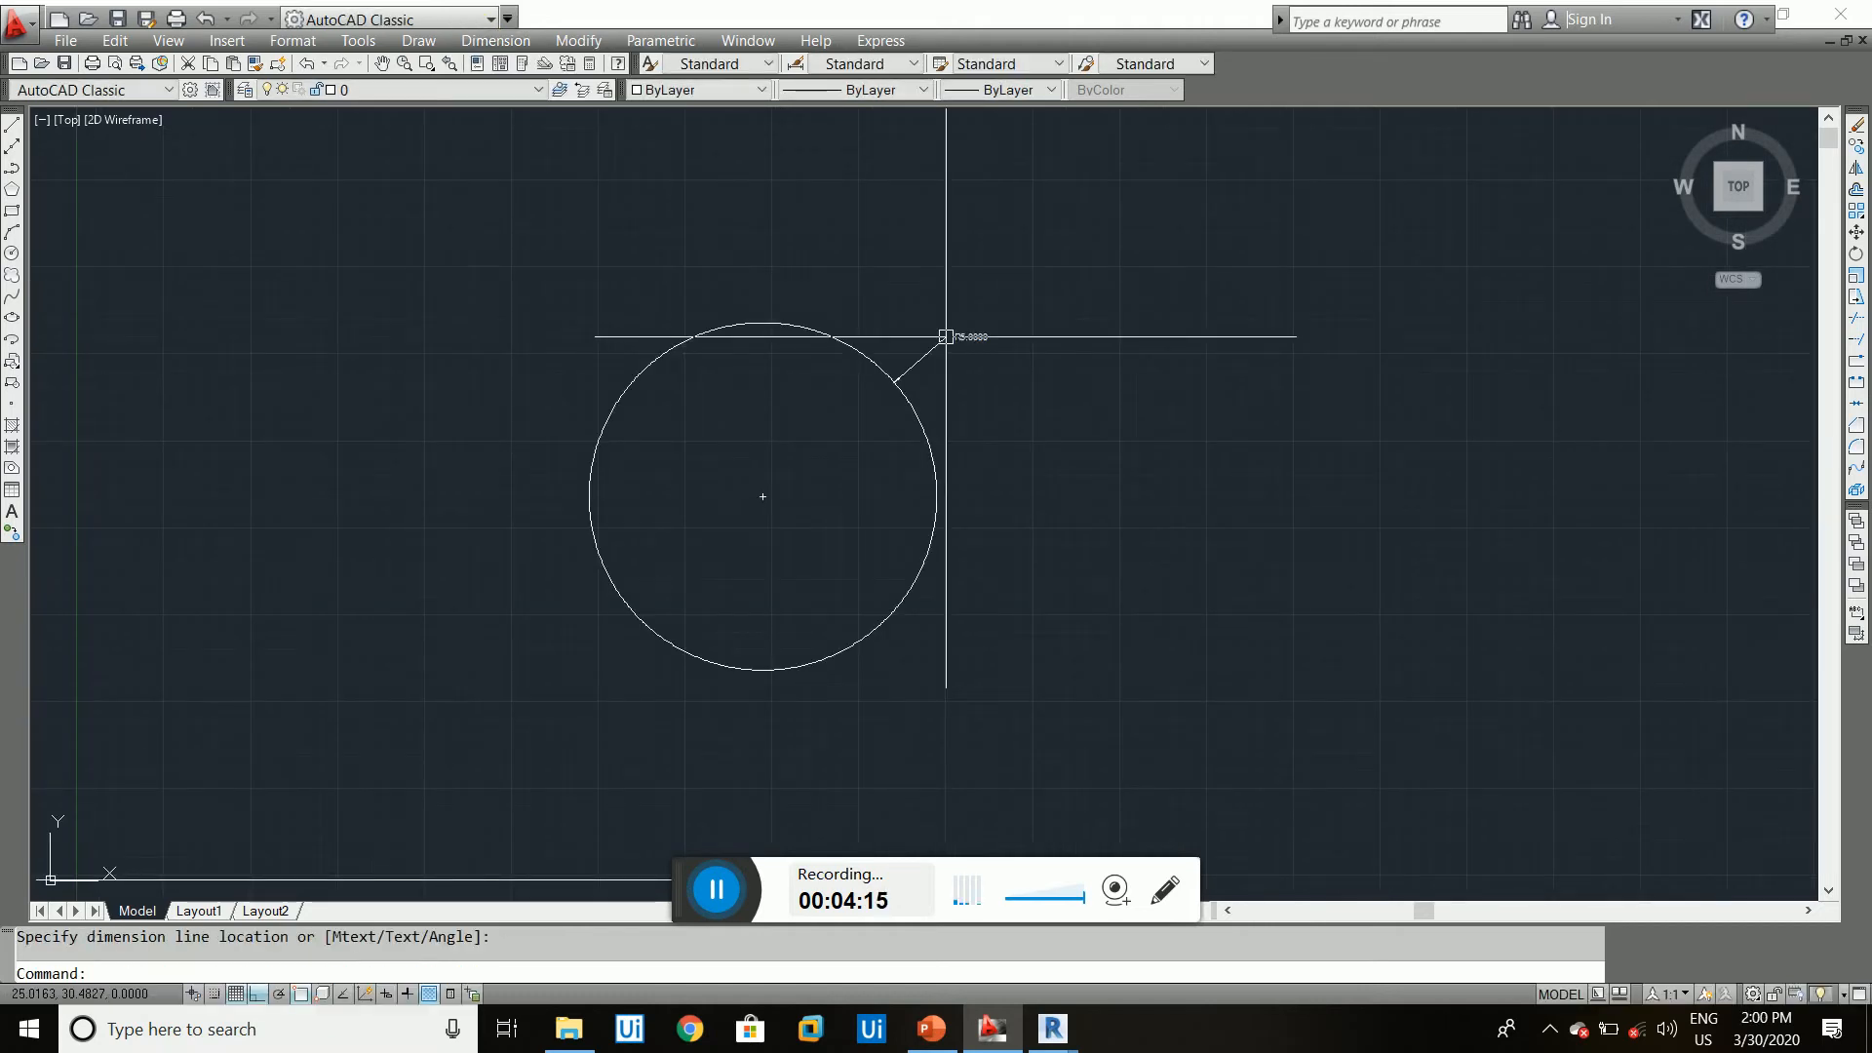
- Examine the circle and its radius dimension up close, selecting the circle and clearing the selection
scroll(945, 336, up, 5)
scroll(846, 438, down, 6)
scroll(877, 585, up, 2)
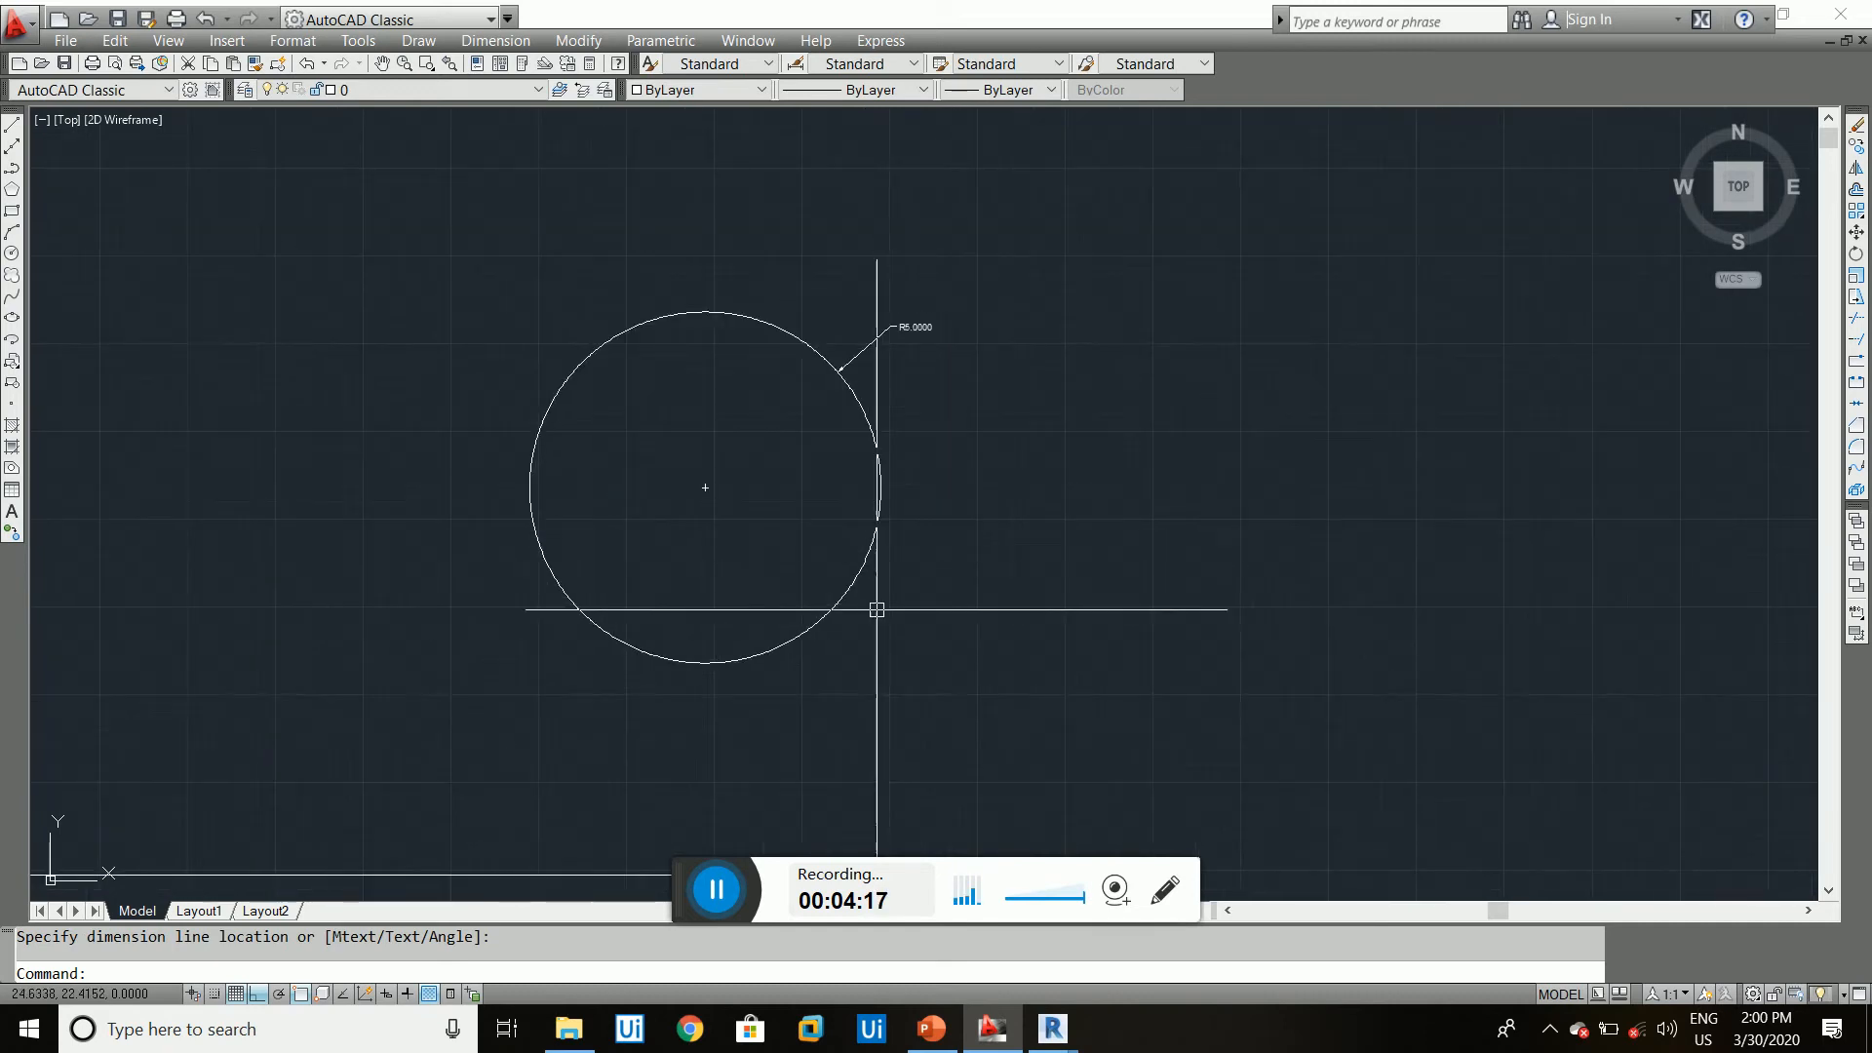
click(878, 621)
click(784, 531)
key(Escape)
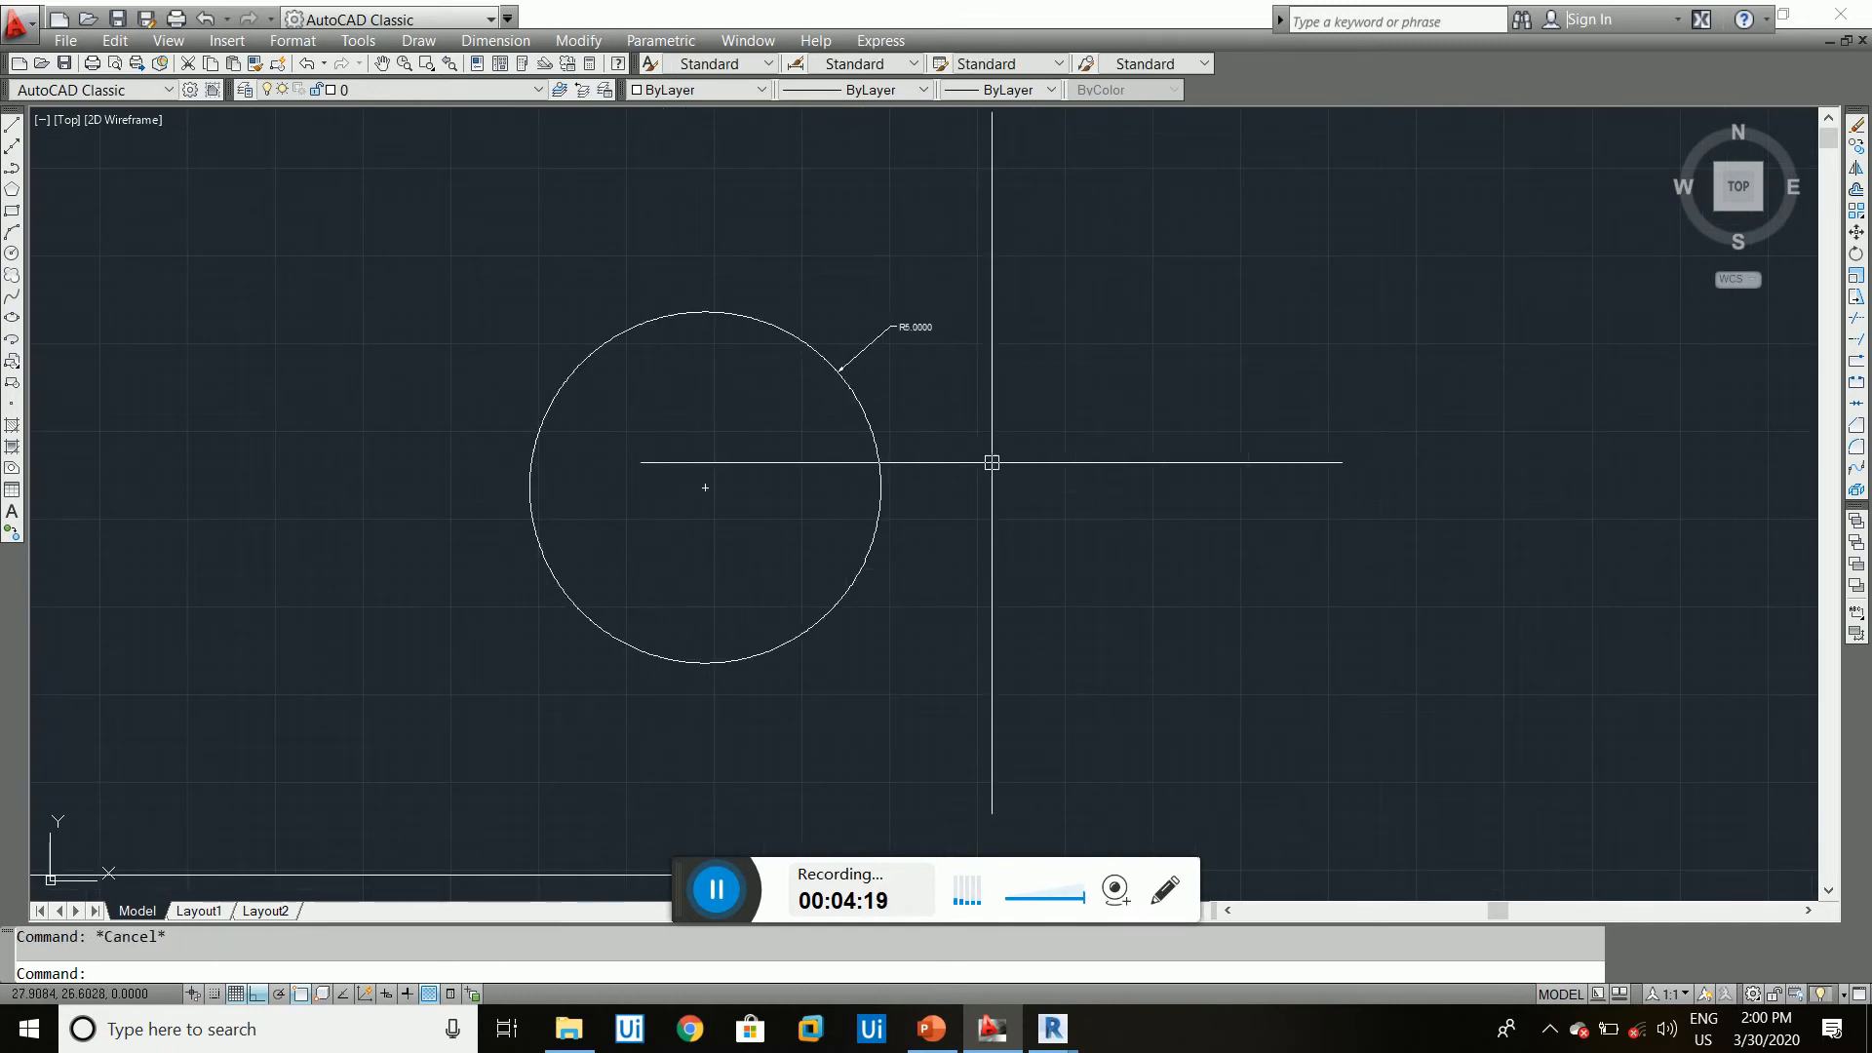
click(991, 450)
click(581, 355)
key(Escape)
scroll(721, 359, up, 3)
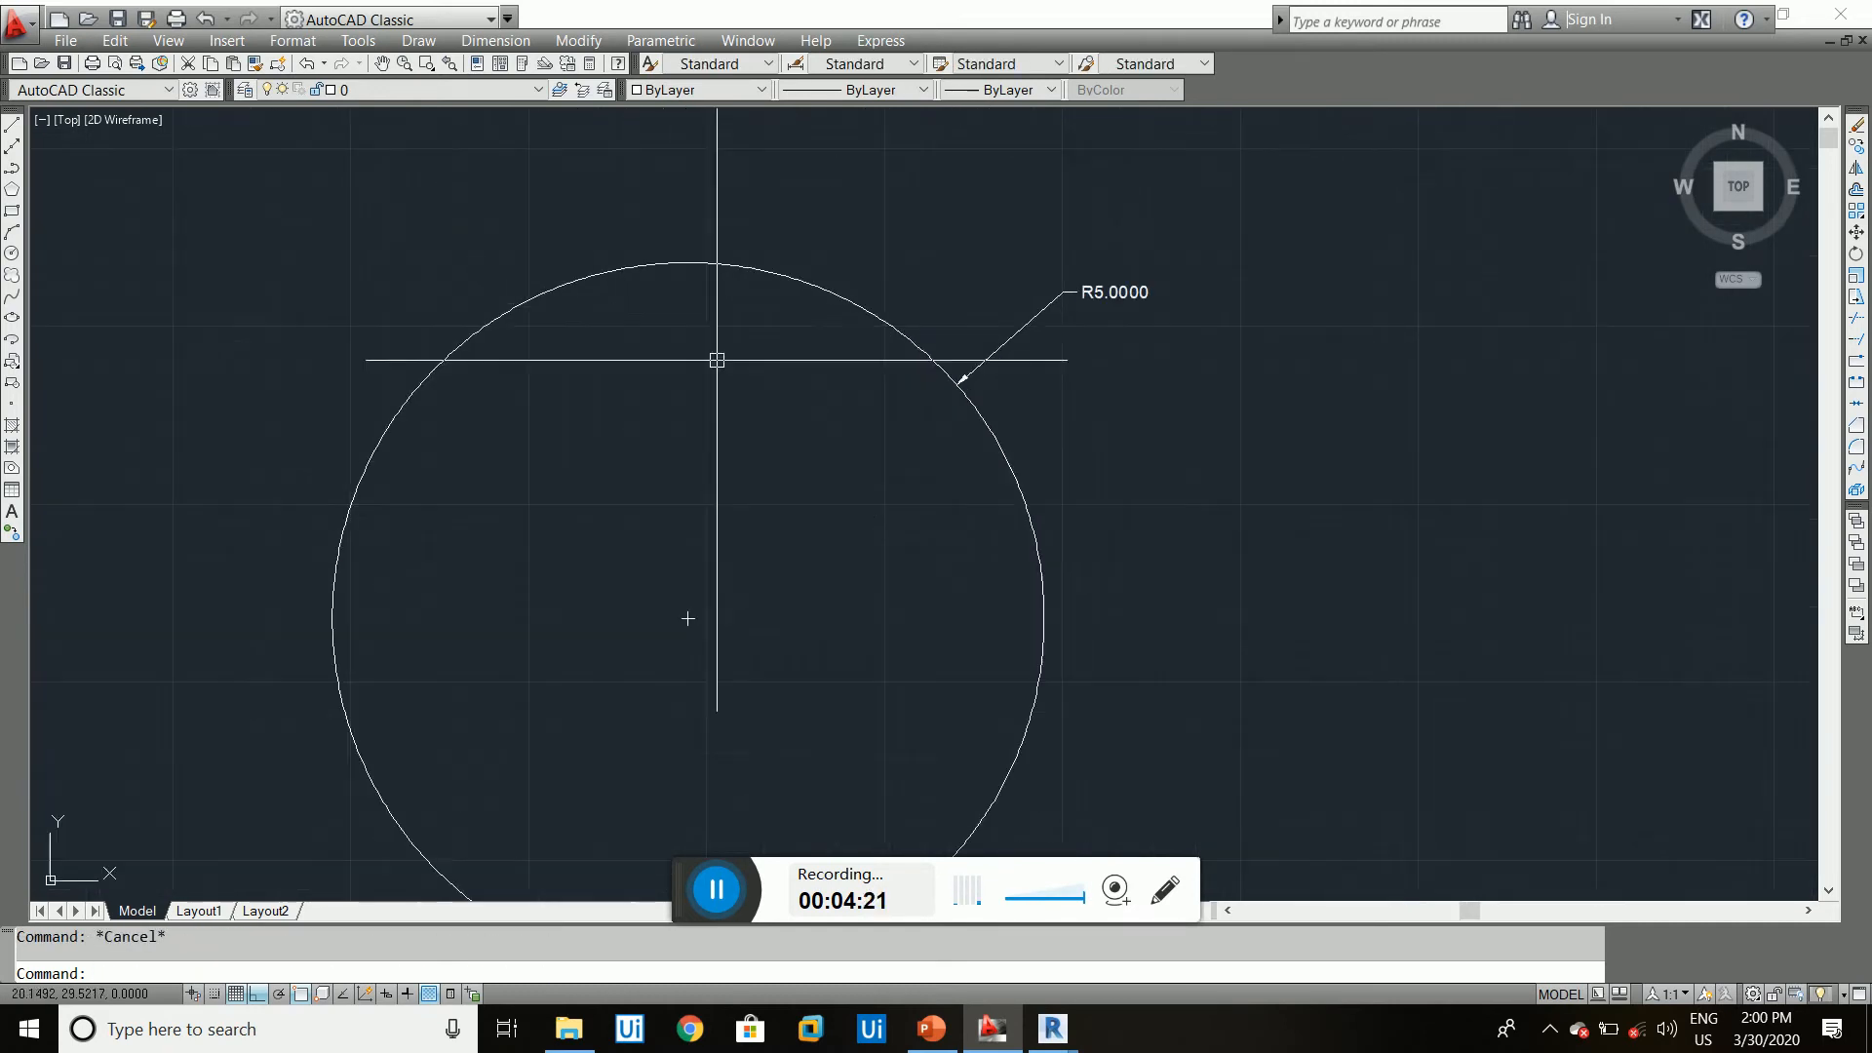
click(732, 334)
click(549, 163)
key(Escape)
scroll(654, 313, down, 6)
scroll(712, 335, up, 5)
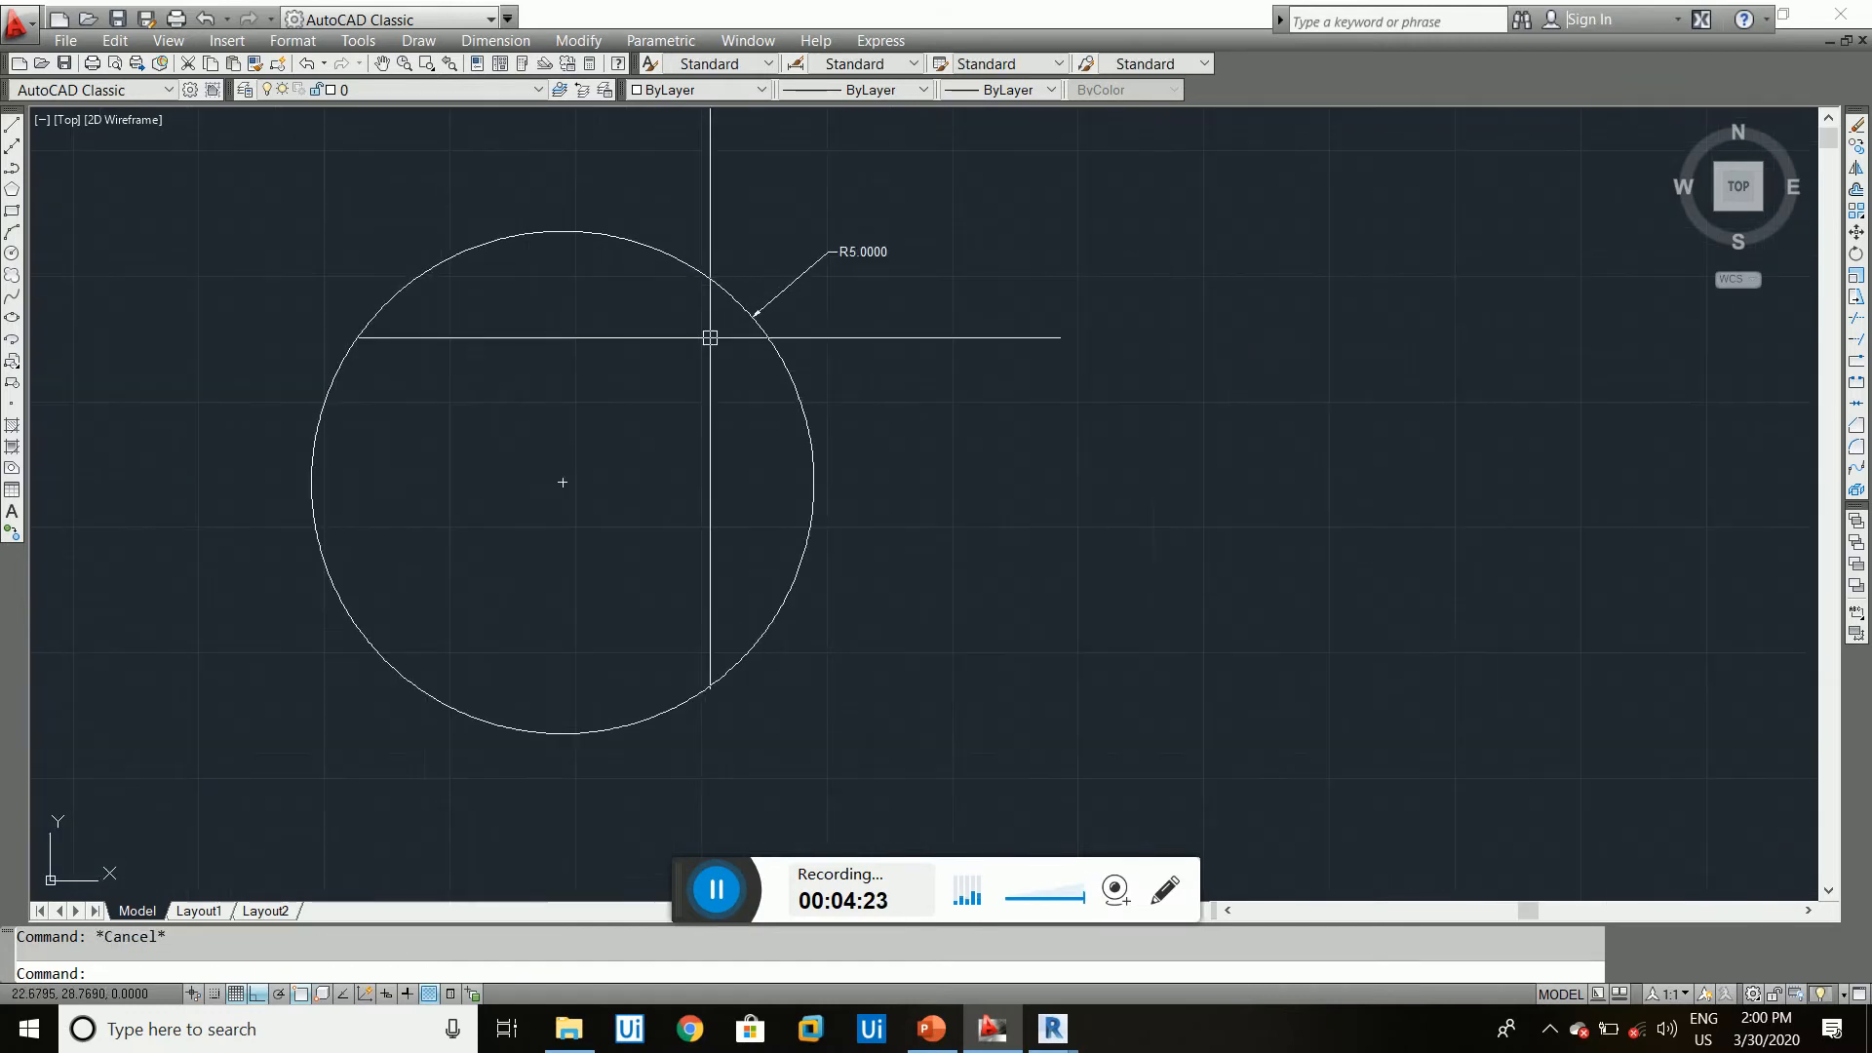
- Switch to the PowerPoint slide to read the Poly Line command entry, and return to the AutoCAD drawing
click(935, 1026)
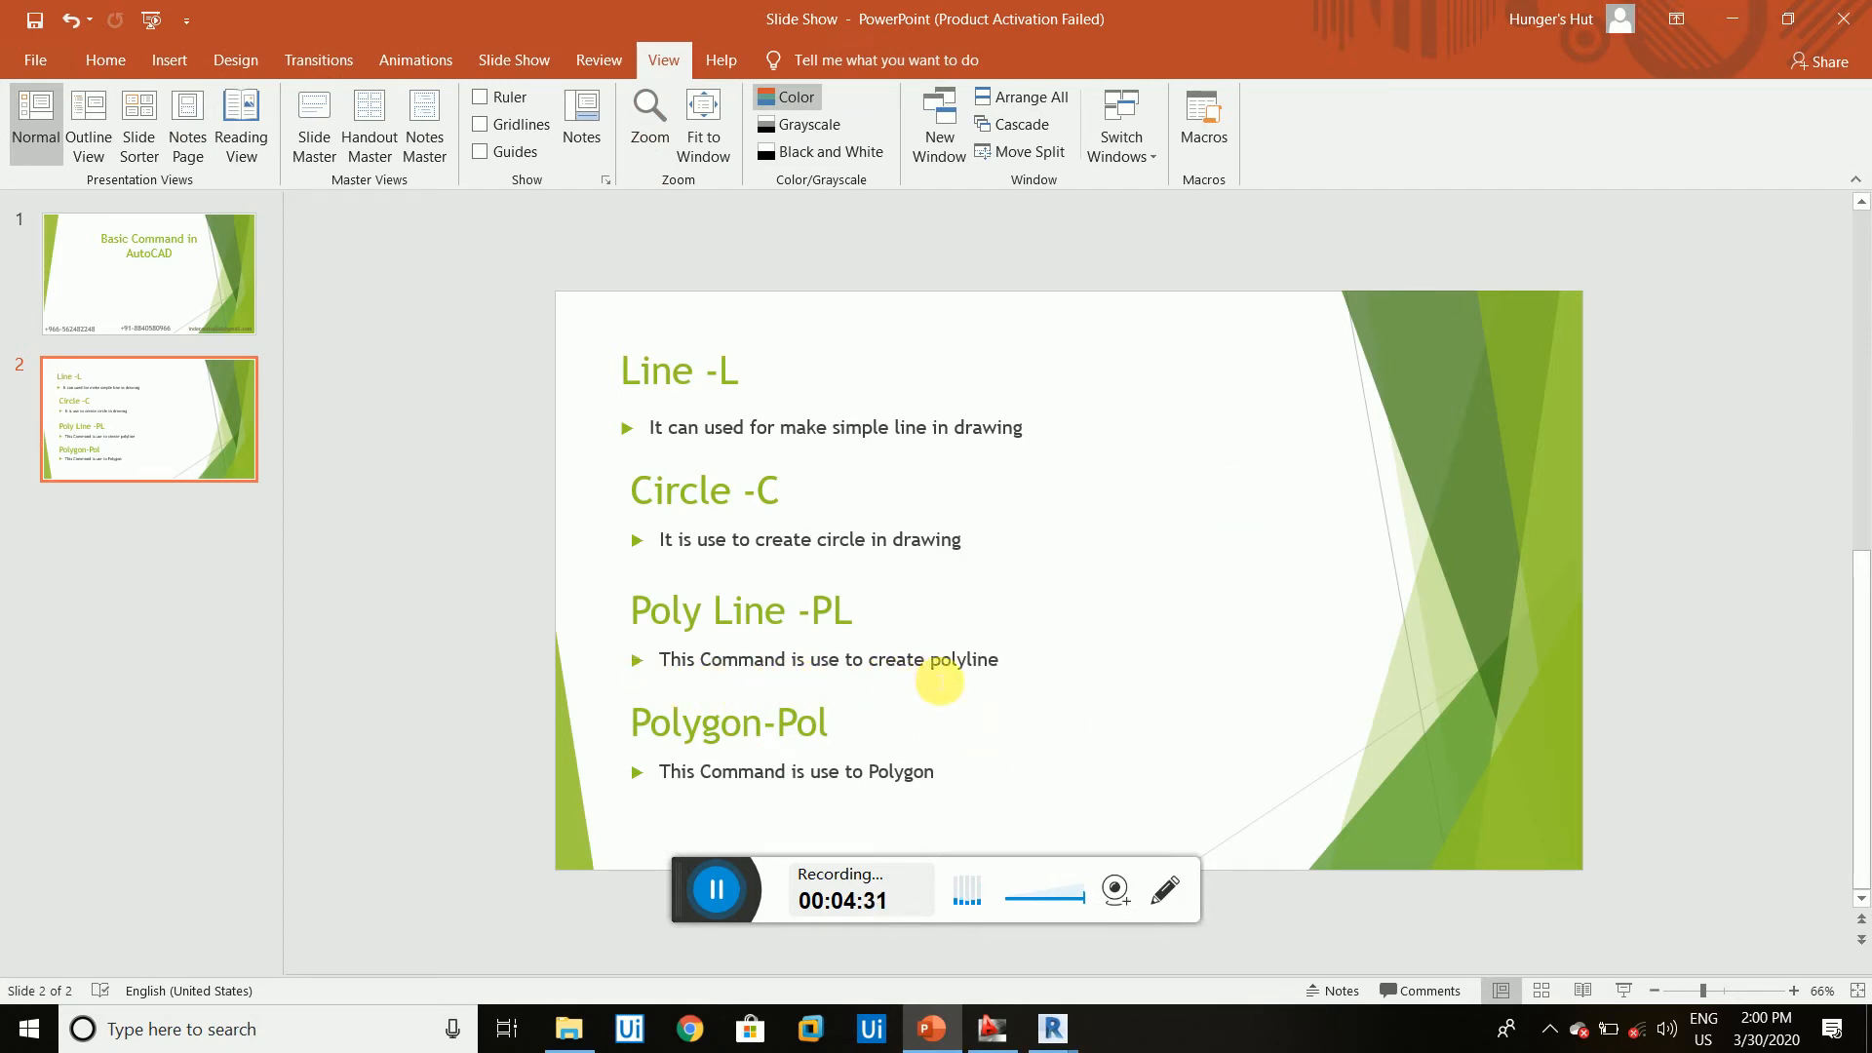
click(1735, 27)
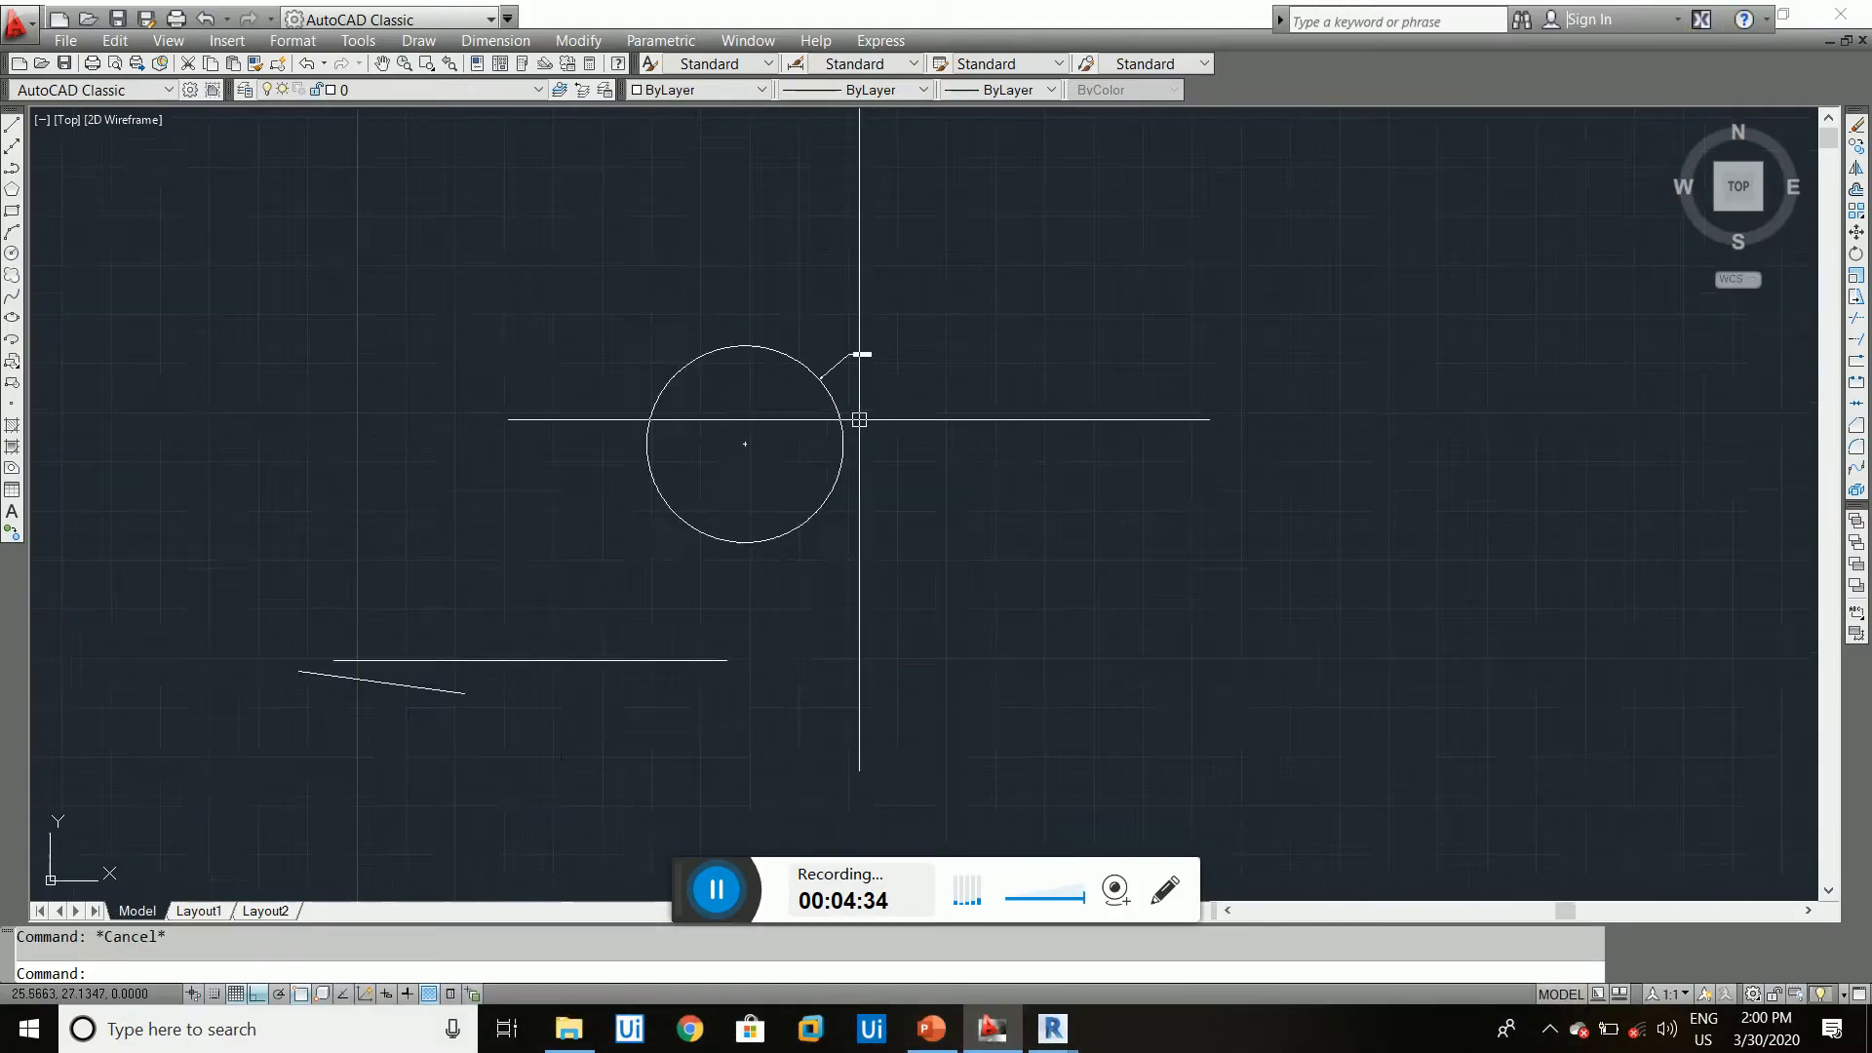
scroll(859, 420, down, 2)
scroll(735, 535, up, 3)
scroll(631, 589, up, 2)
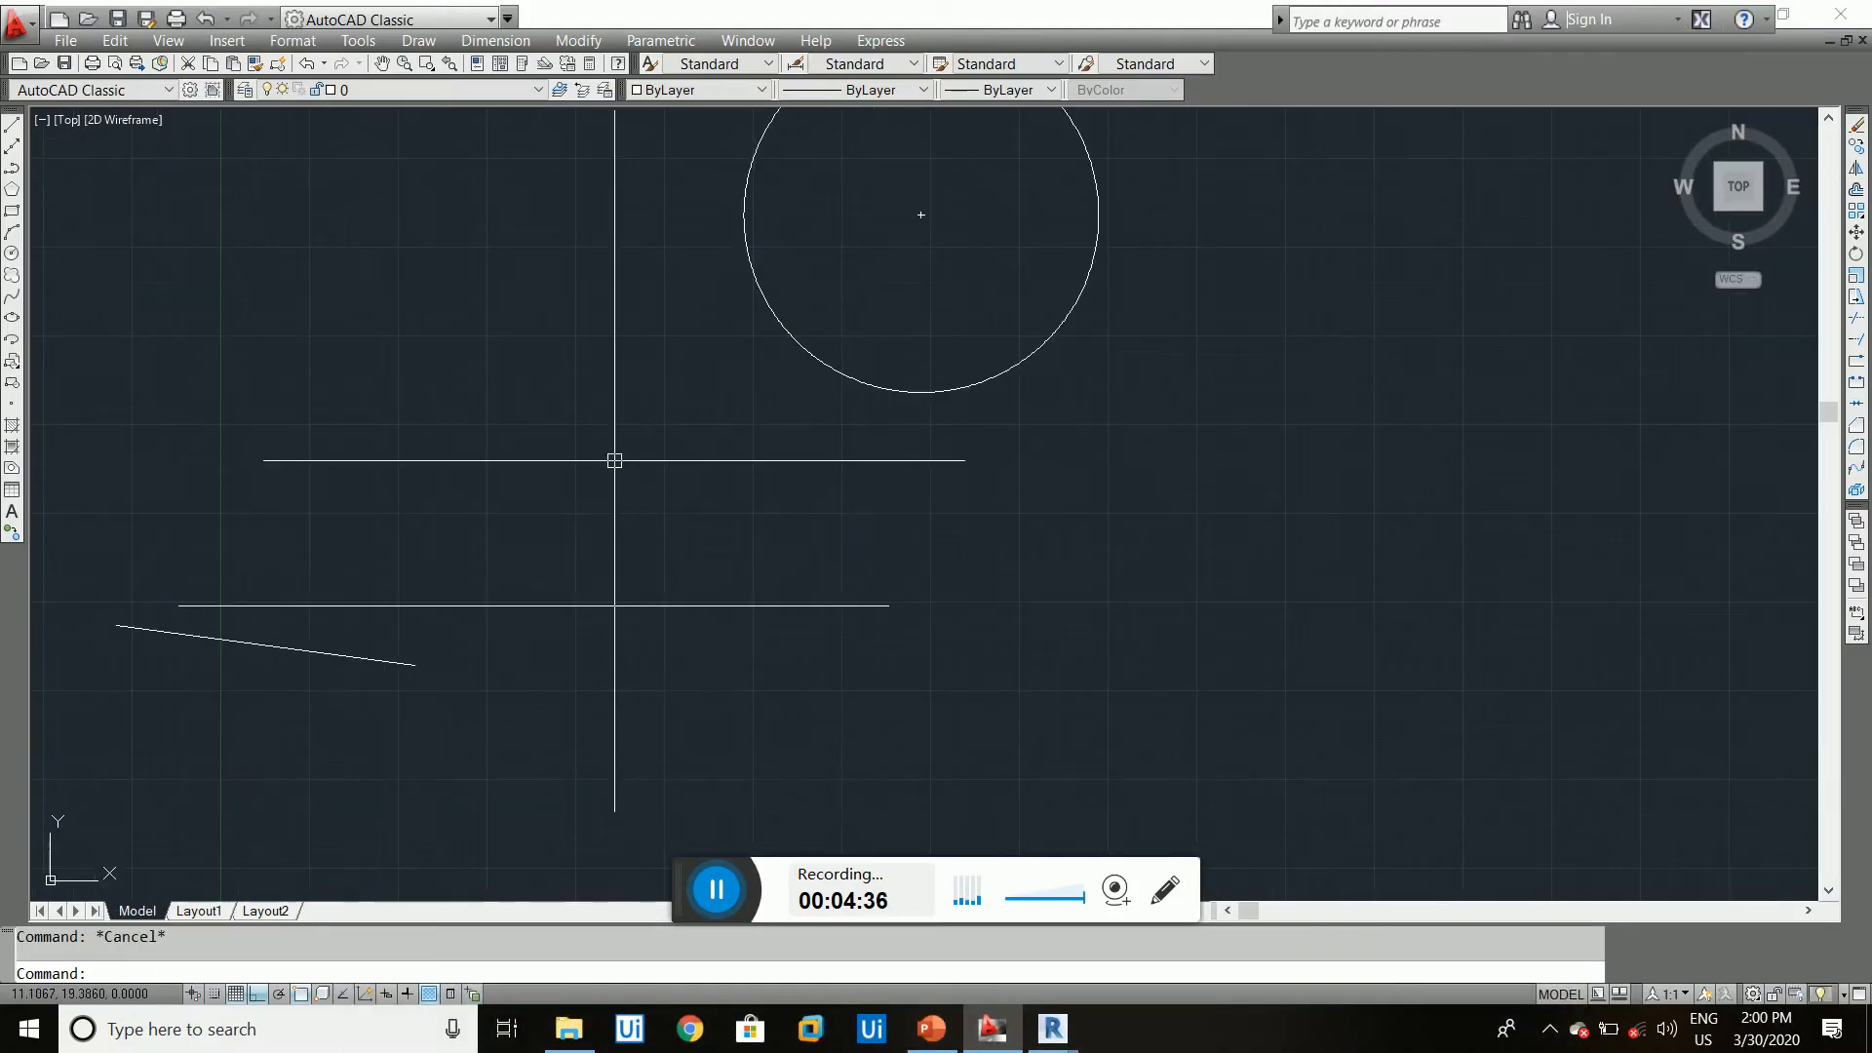
text(l)
key(Return)
click(520, 456)
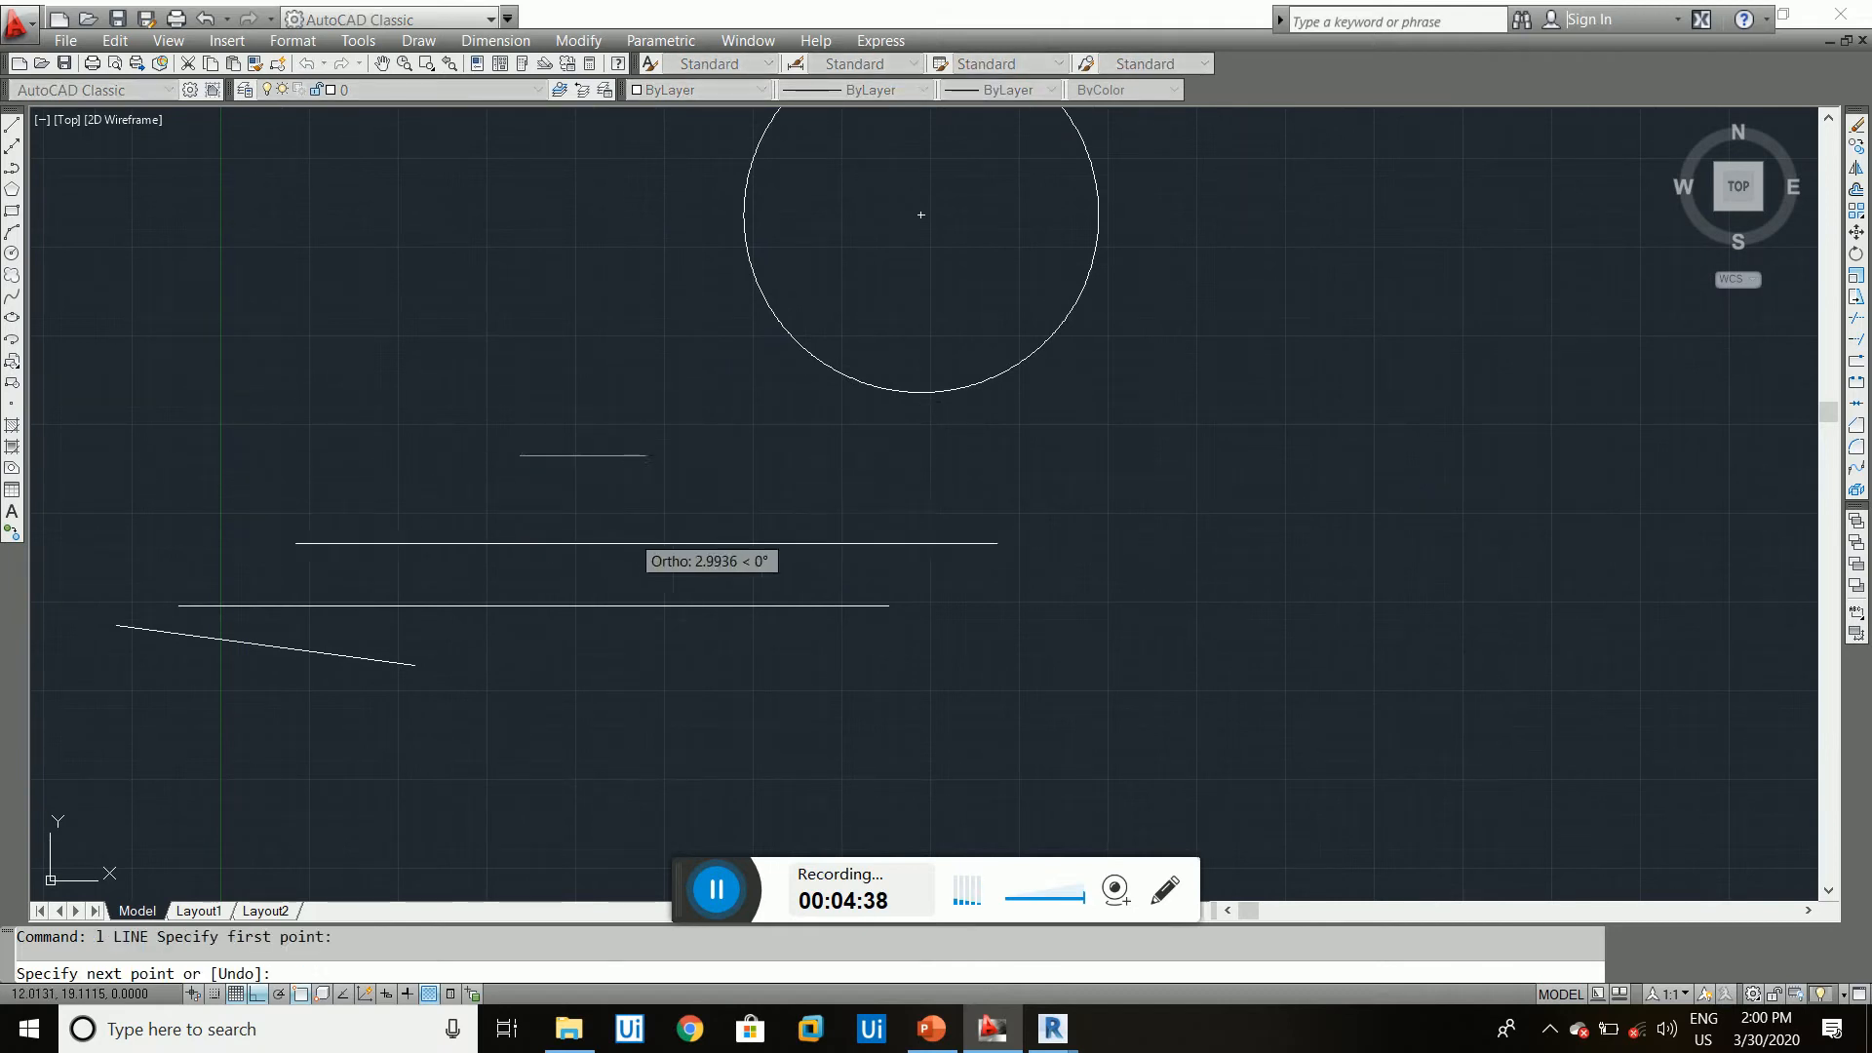
scroll(746, 456, up, 3)
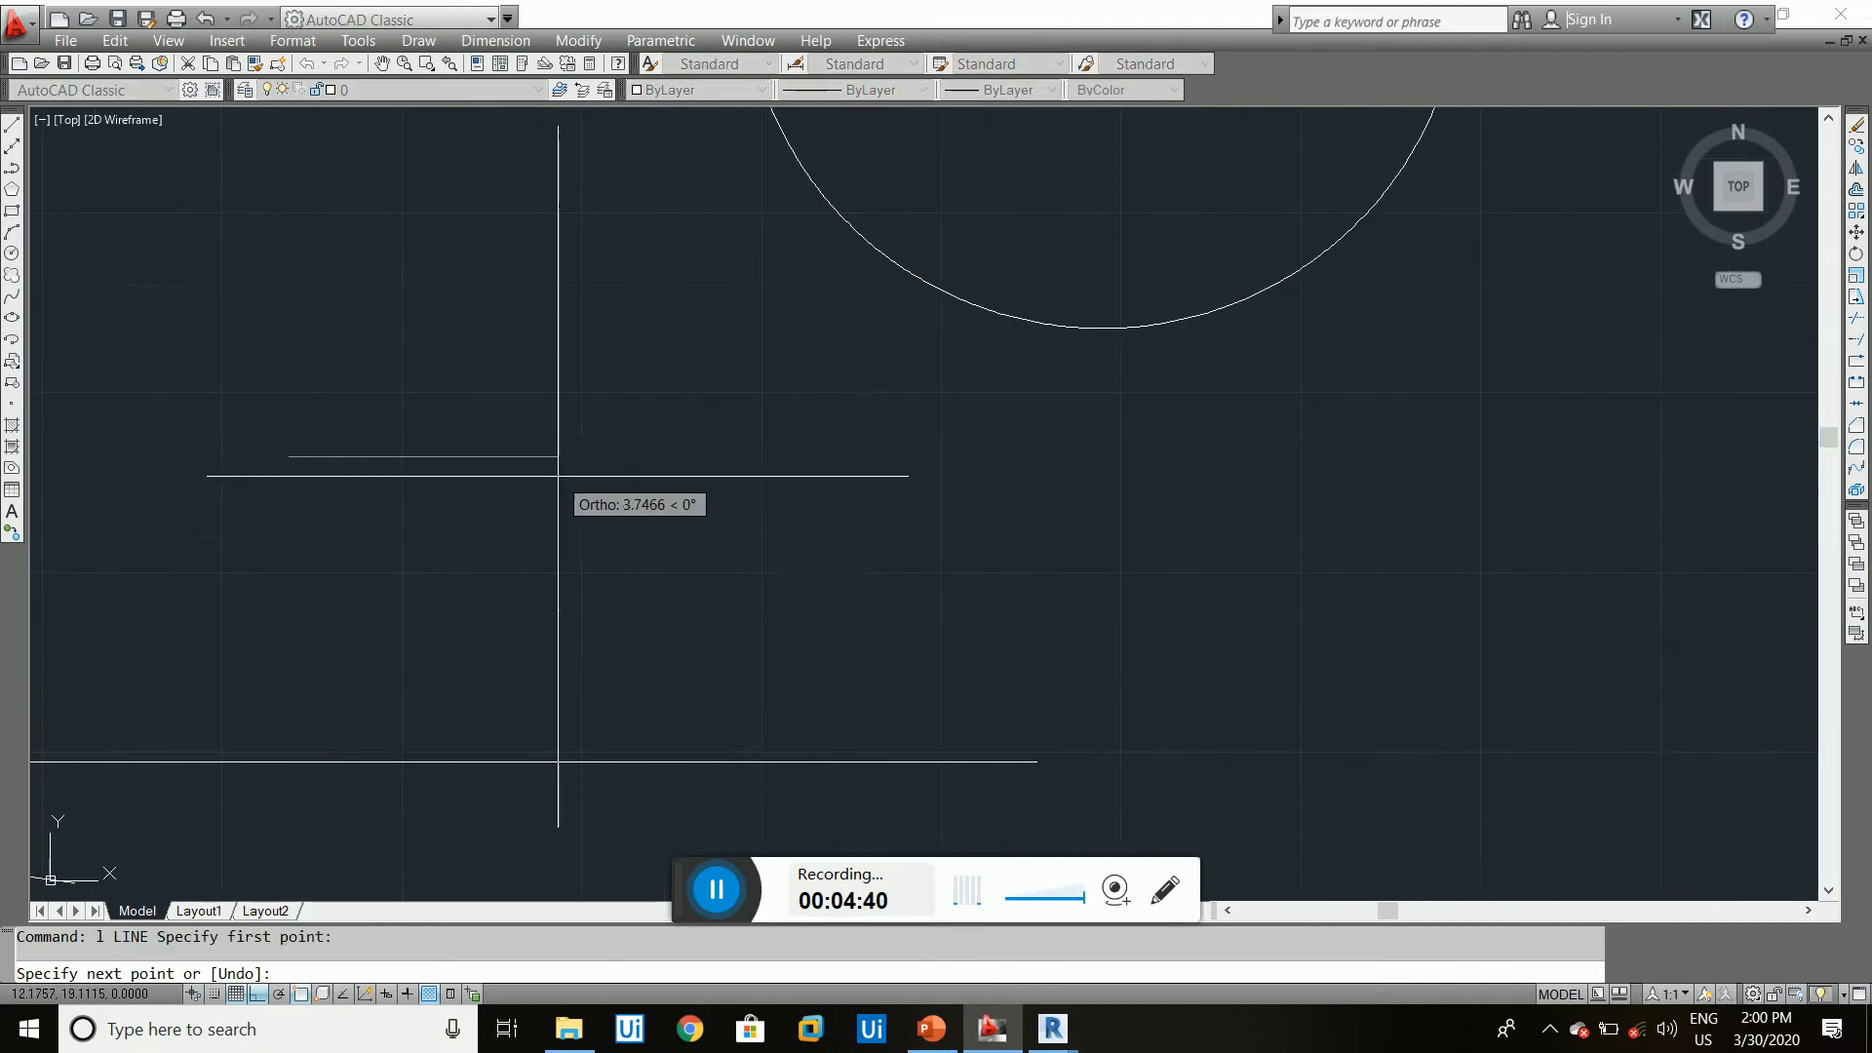
key(Escape)
- Draw a stepped chain of four connected line segments below the circle, going right, down, right and down, using the Line command
text(l)
key(Return)
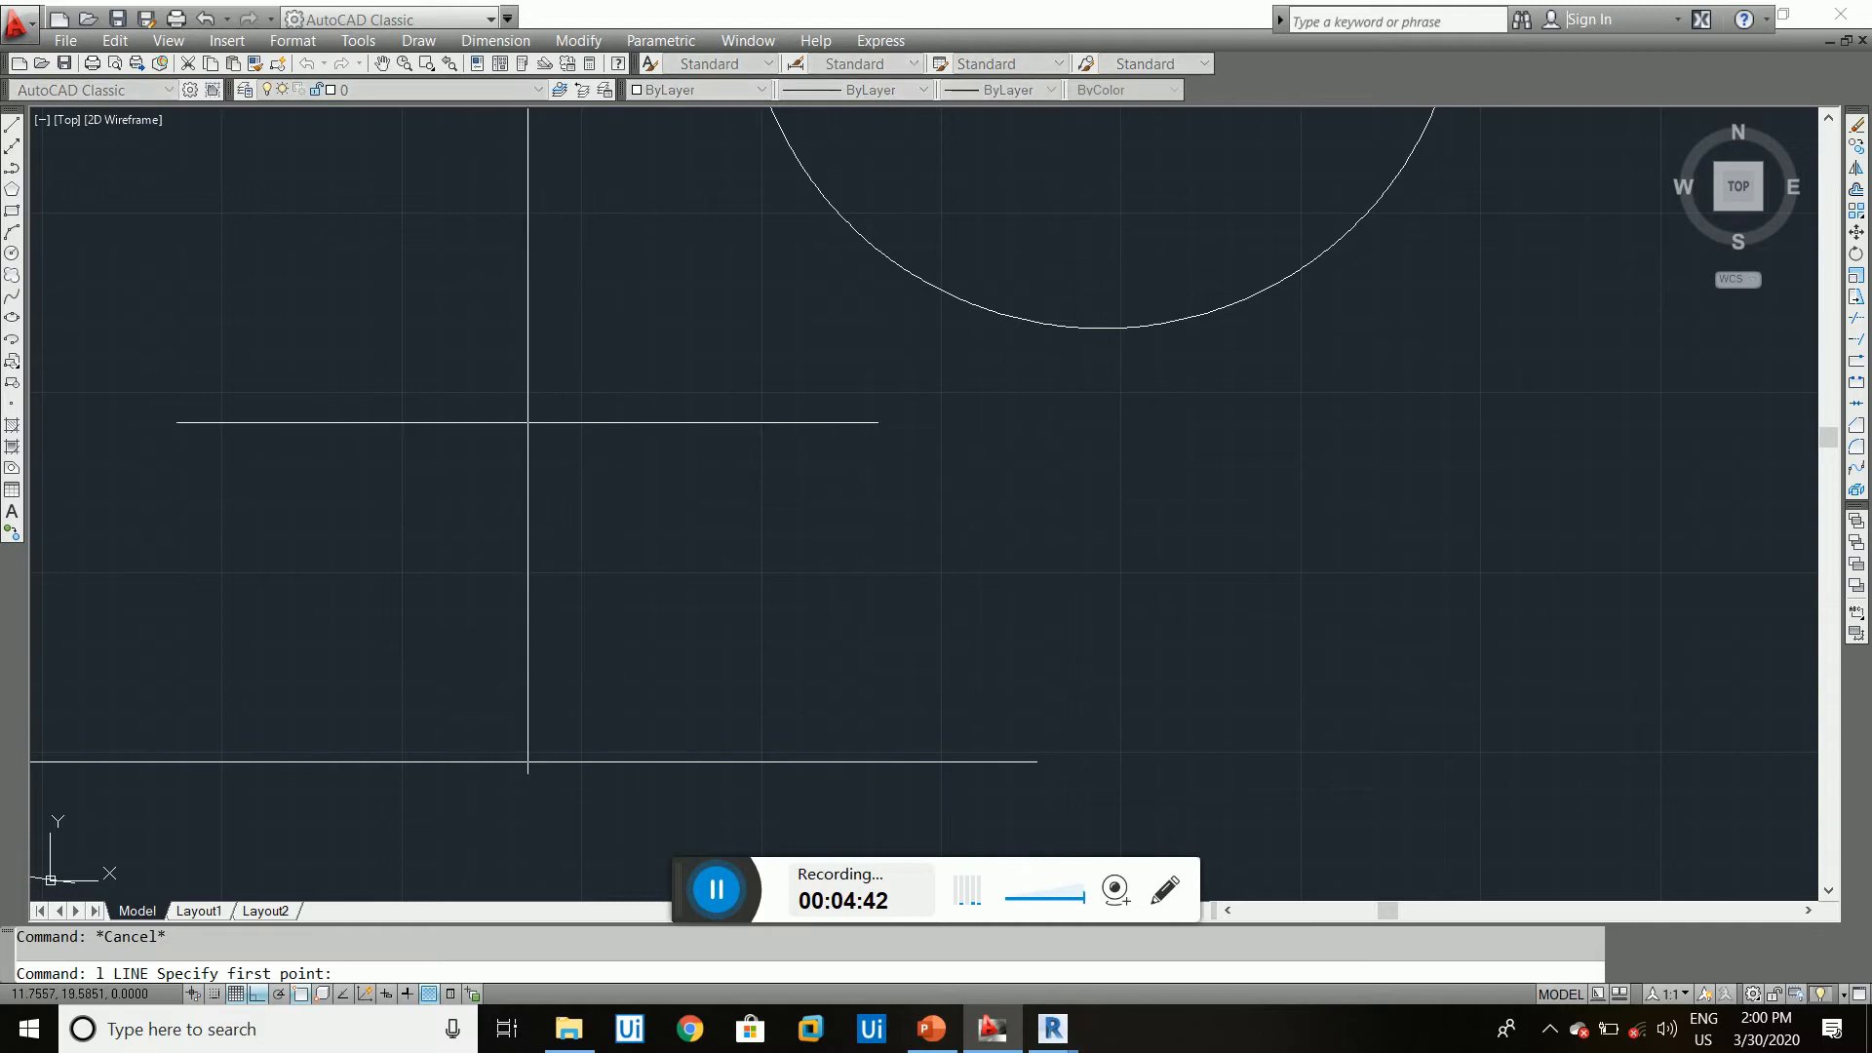
click(527, 422)
click(993, 423)
click(993, 605)
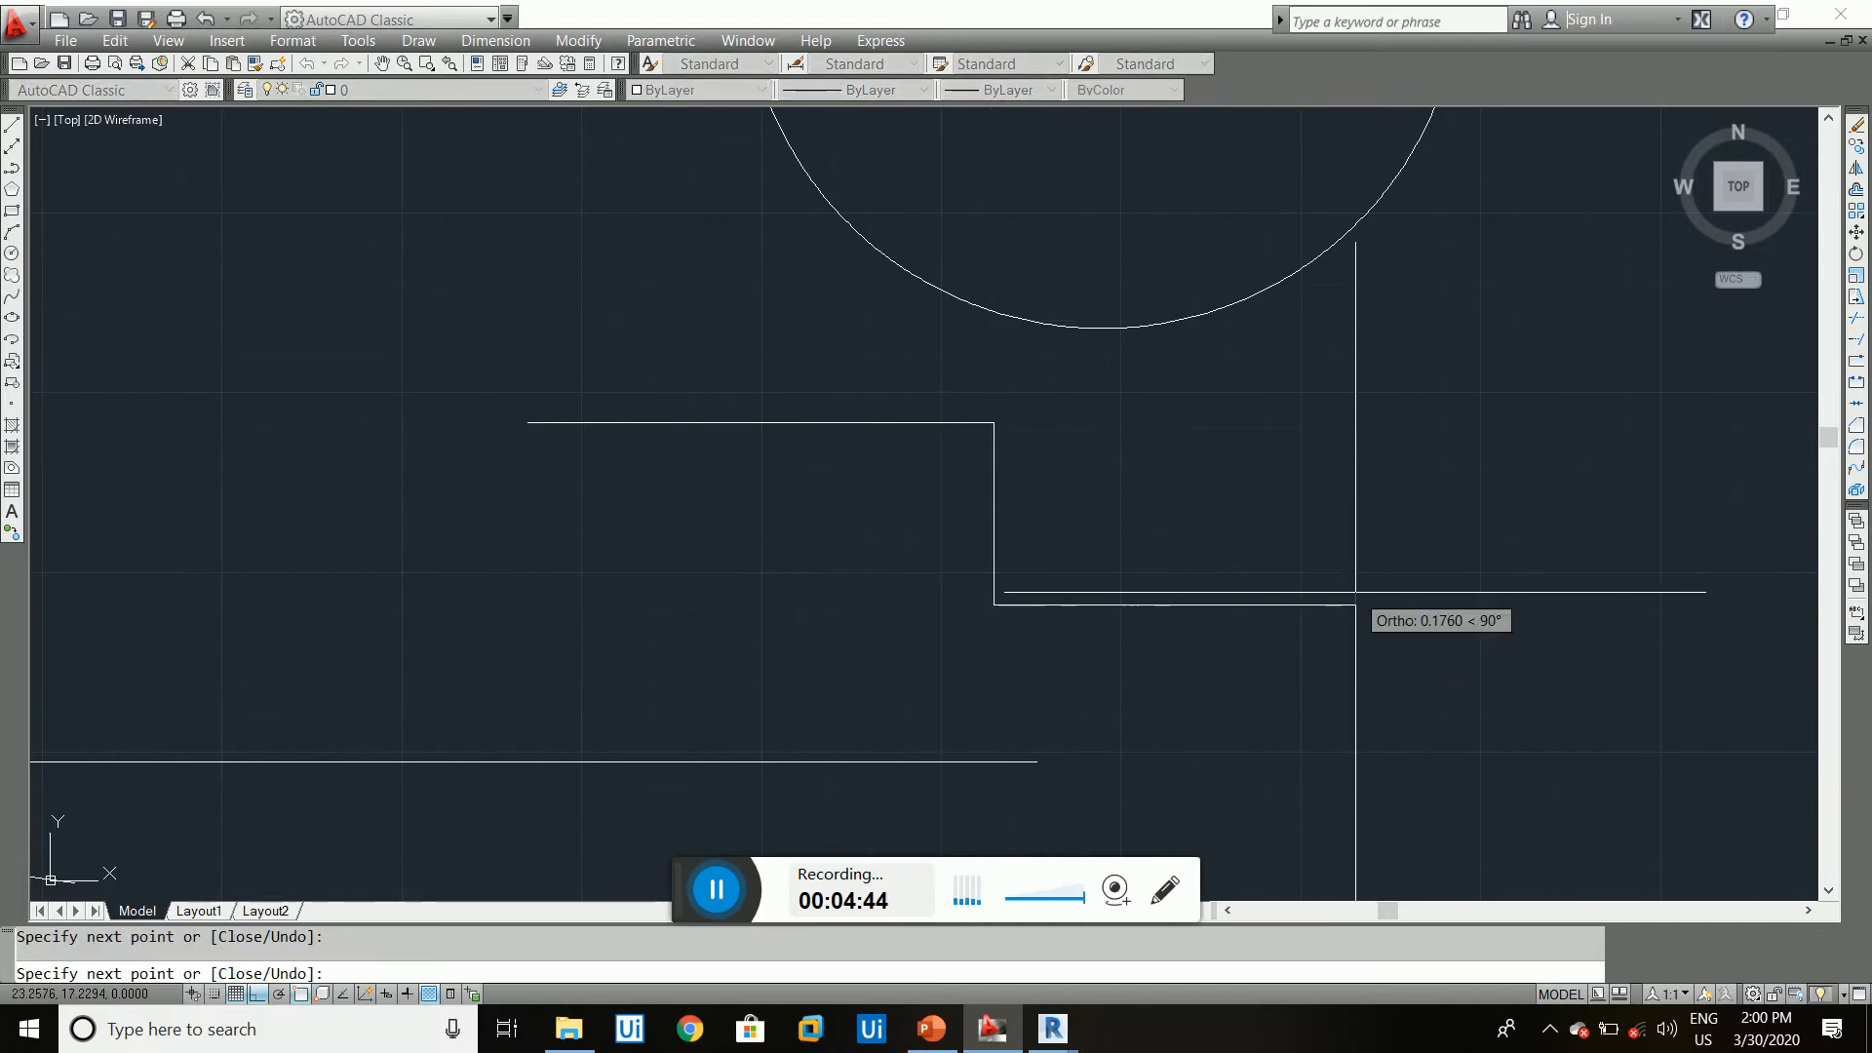
click(1355, 605)
click(1355, 724)
key(Escape)
- Select individual segments of the stepped line chain below the circle to check that they are separate objects, and clear the selection
click(895, 464)
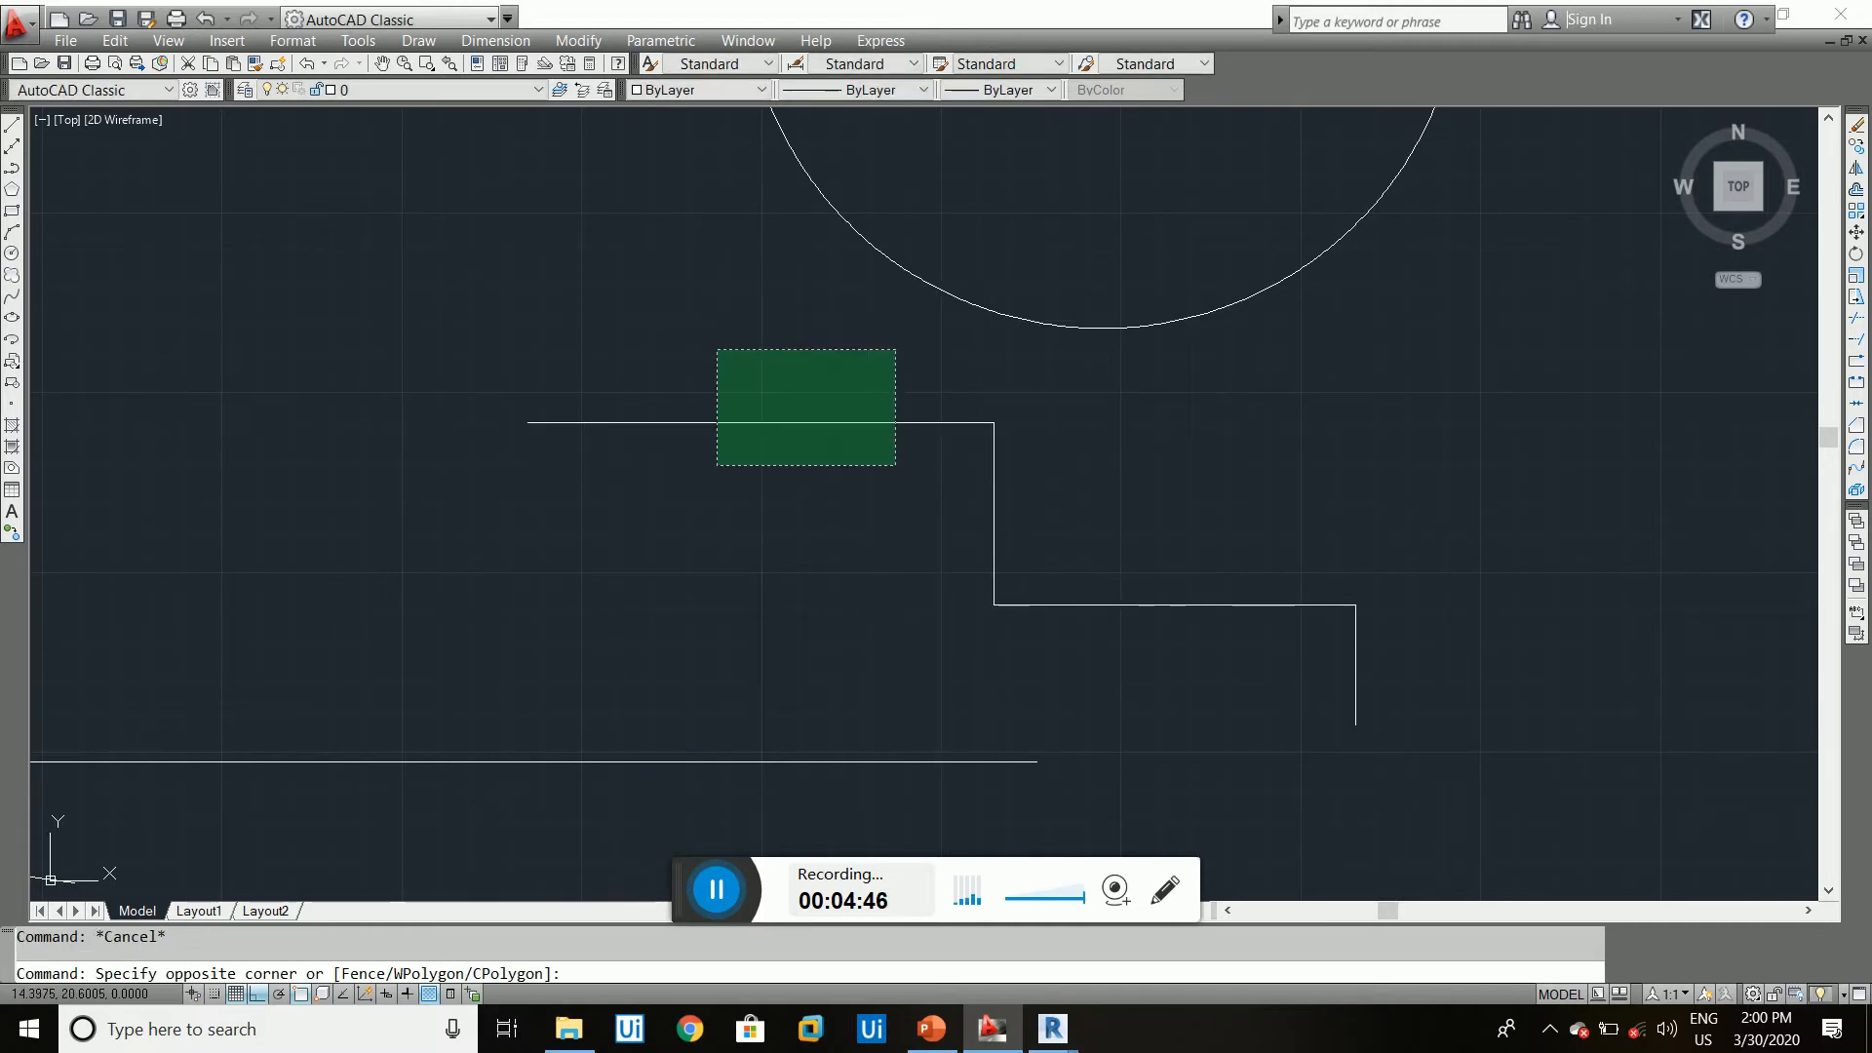
click(718, 349)
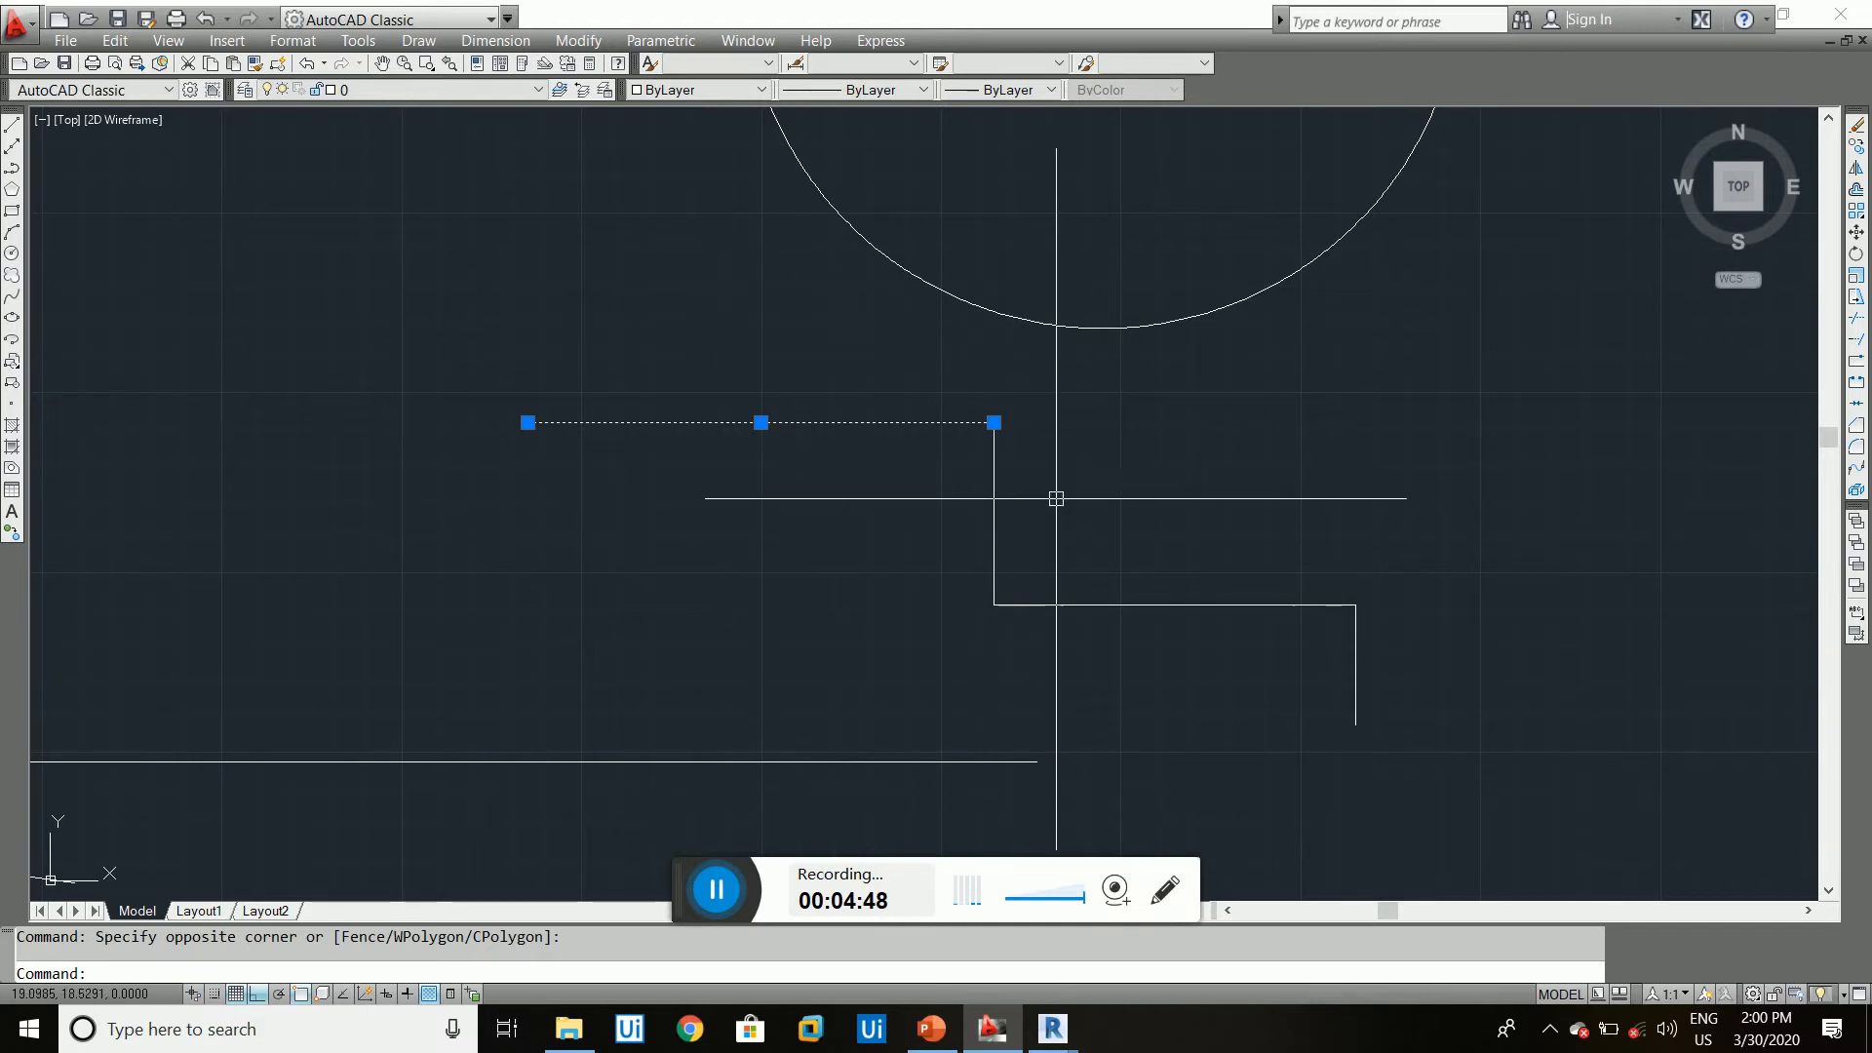
key(Escape)
click(1209, 651)
click(1102, 562)
click(1394, 683)
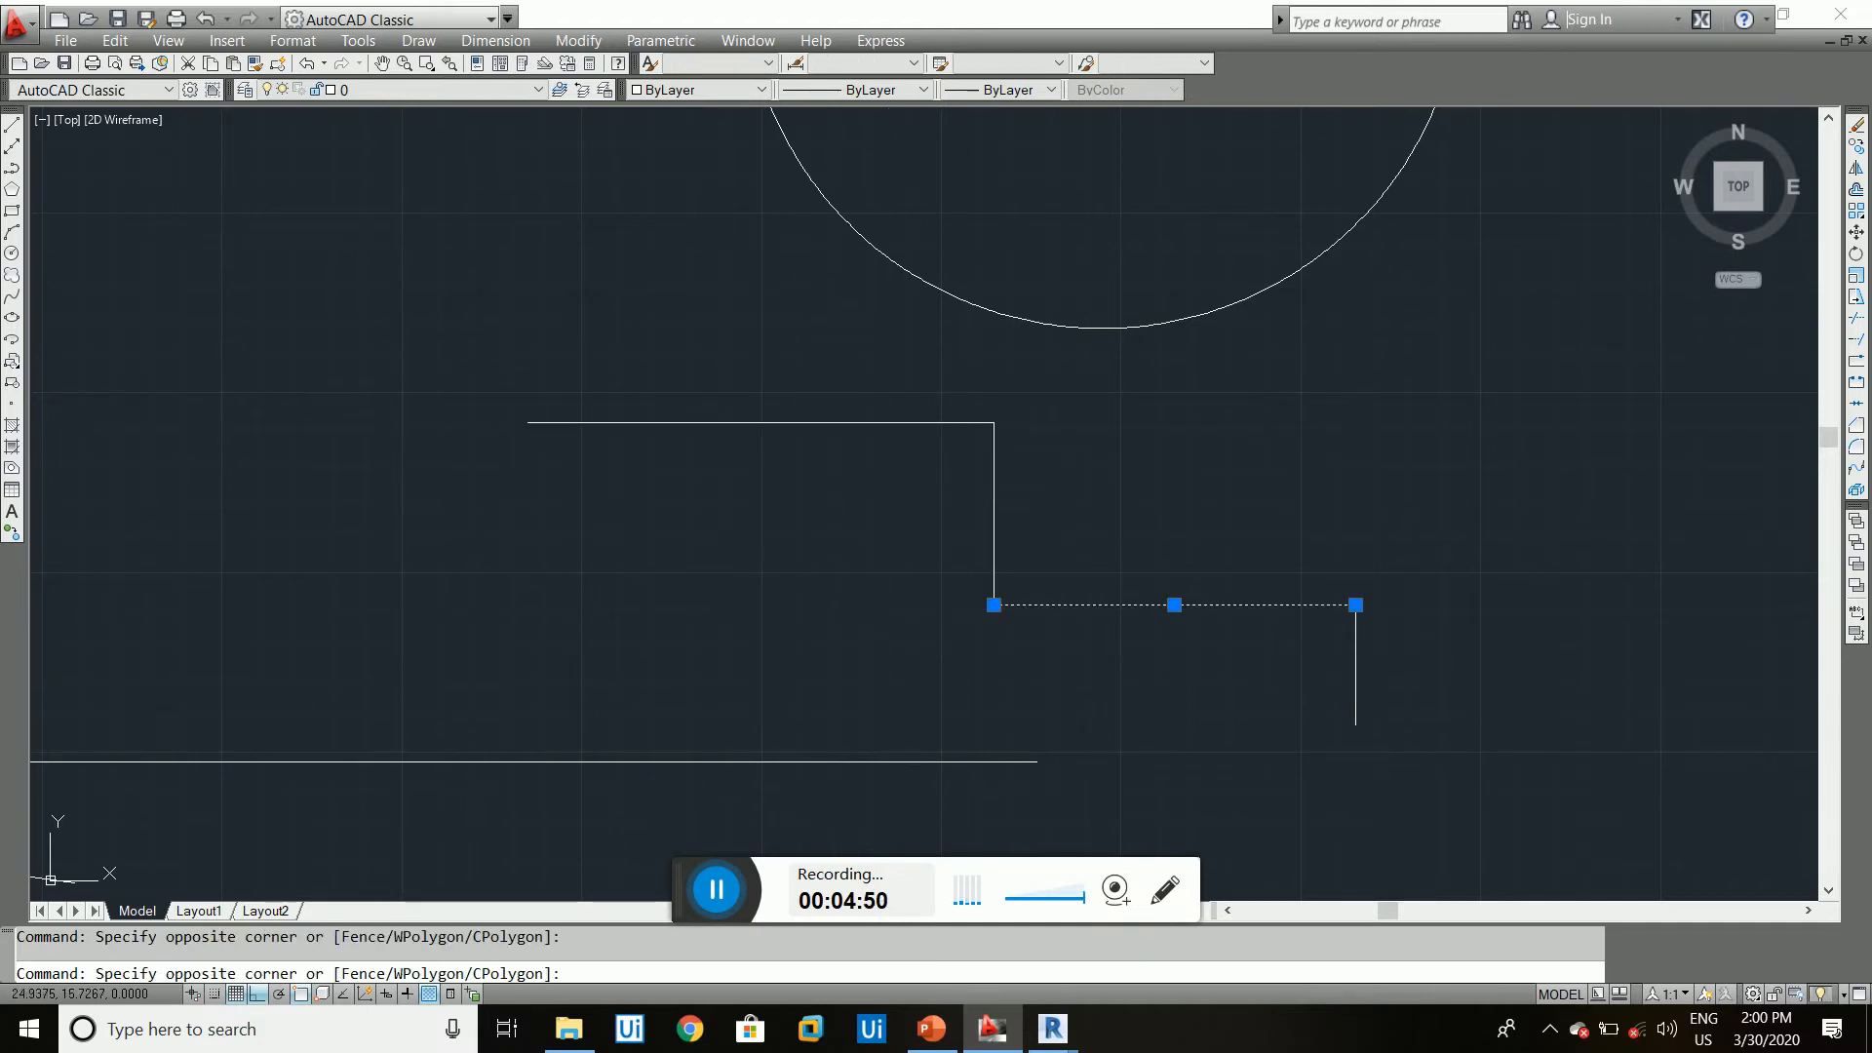
click(1103, 647)
scroll(1100, 642, down, 3)
scroll(1101, 641, up, 3)
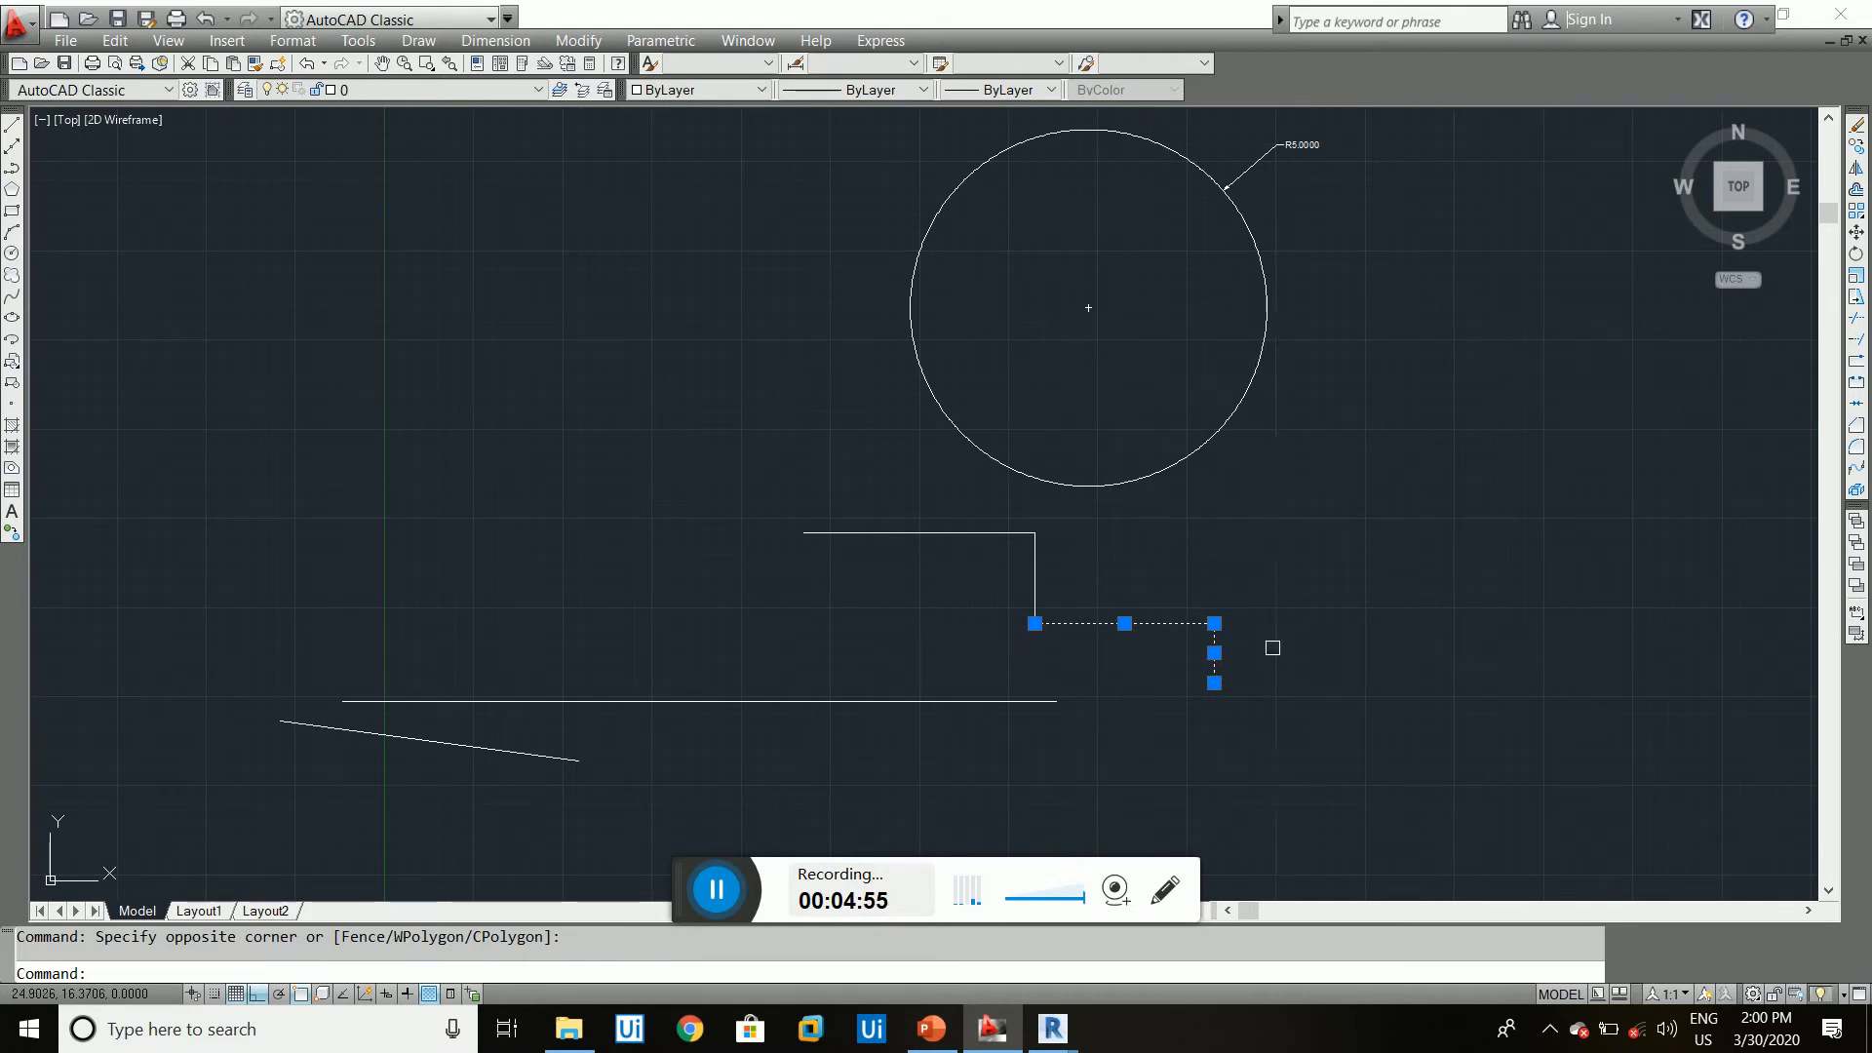
key(Escape)
- Start a polyline to the upper right of the circle and set its starting and ending widths to 0
scroll(874, 533, down, 4)
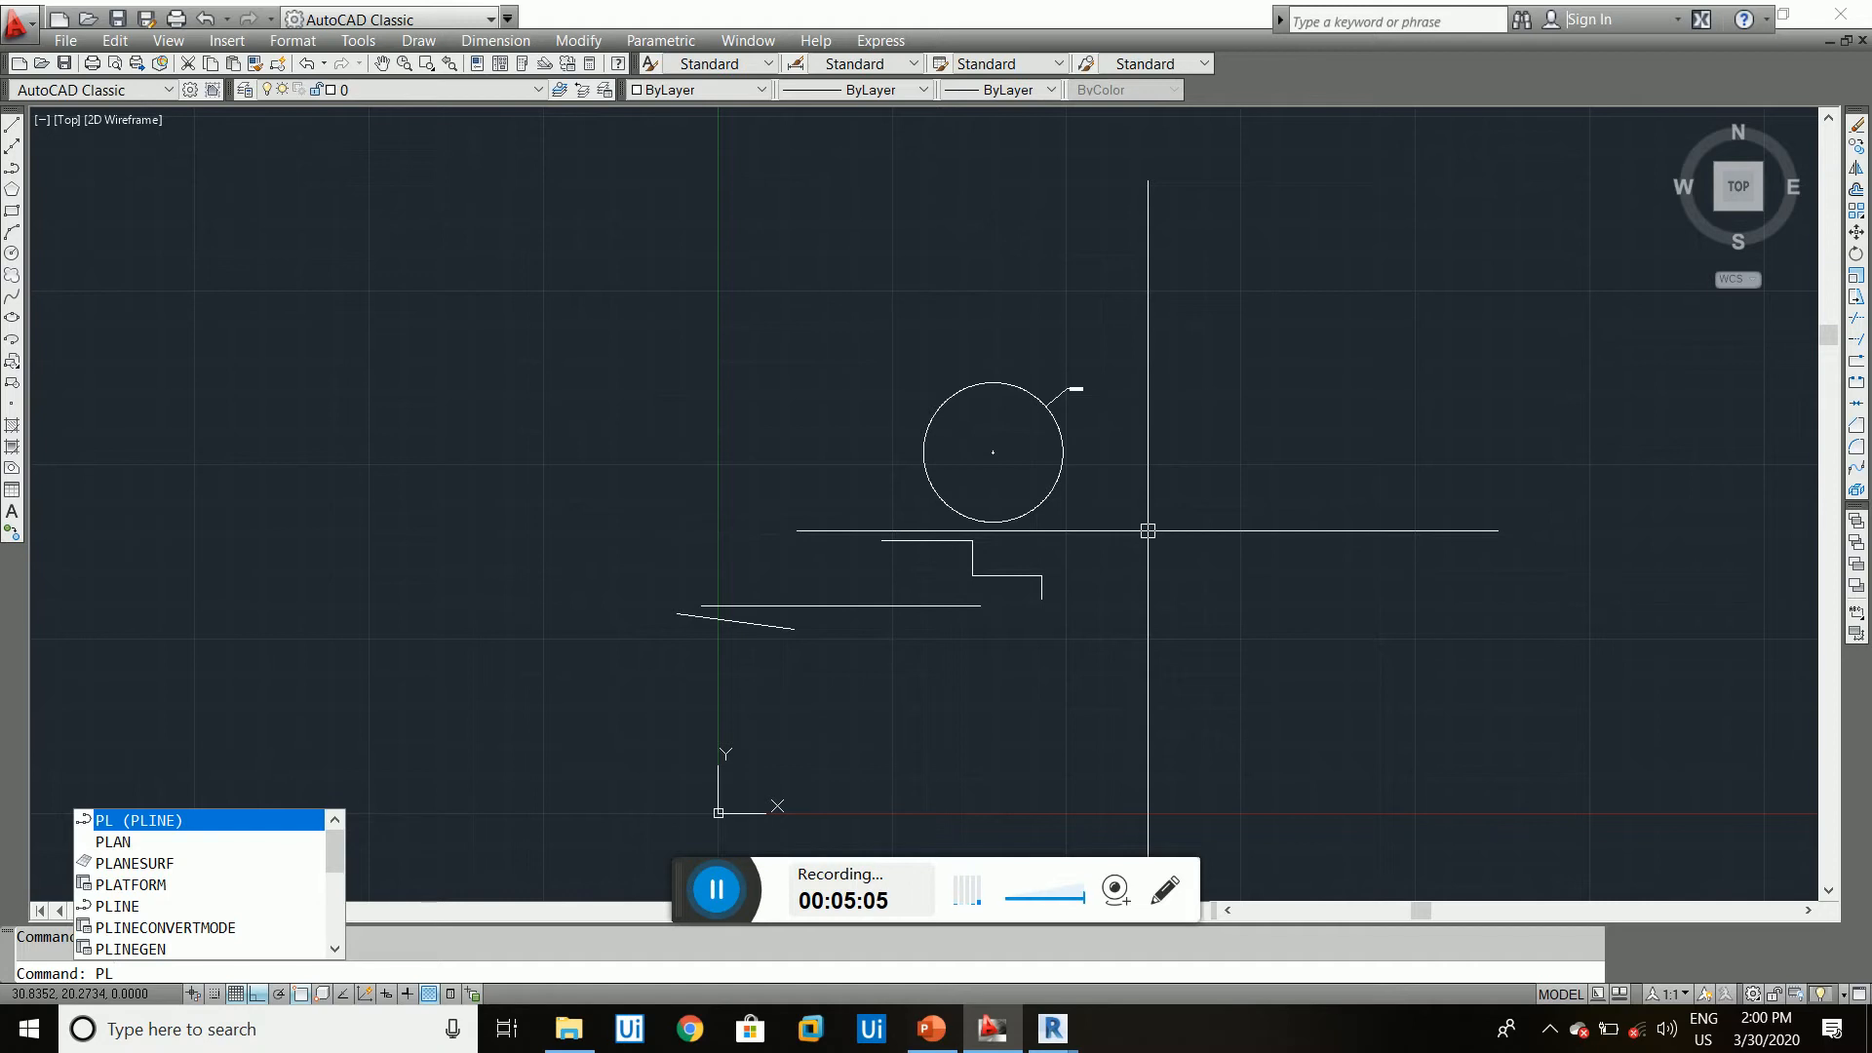
key(Return)
click(1189, 363)
scroll(1355, 371, up, 2)
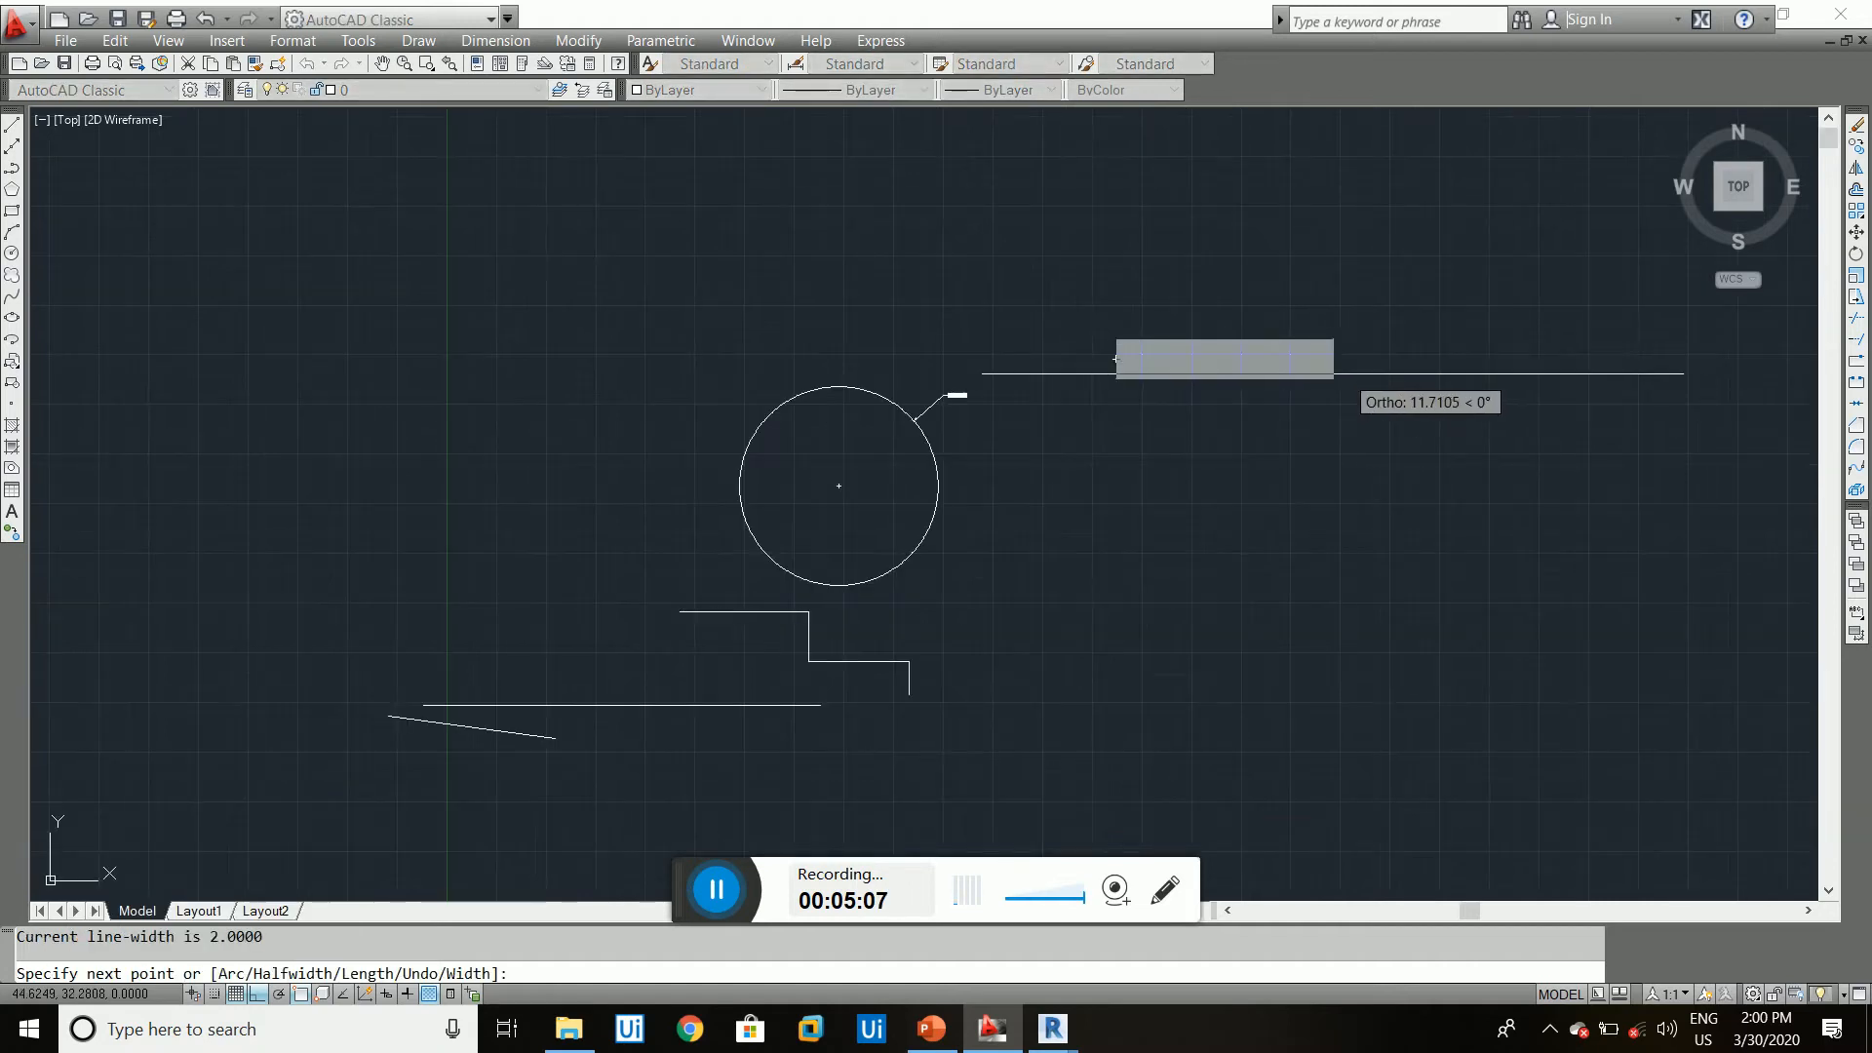
scroll(1271, 371, up, 5)
scroll(858, 369, down, 6)
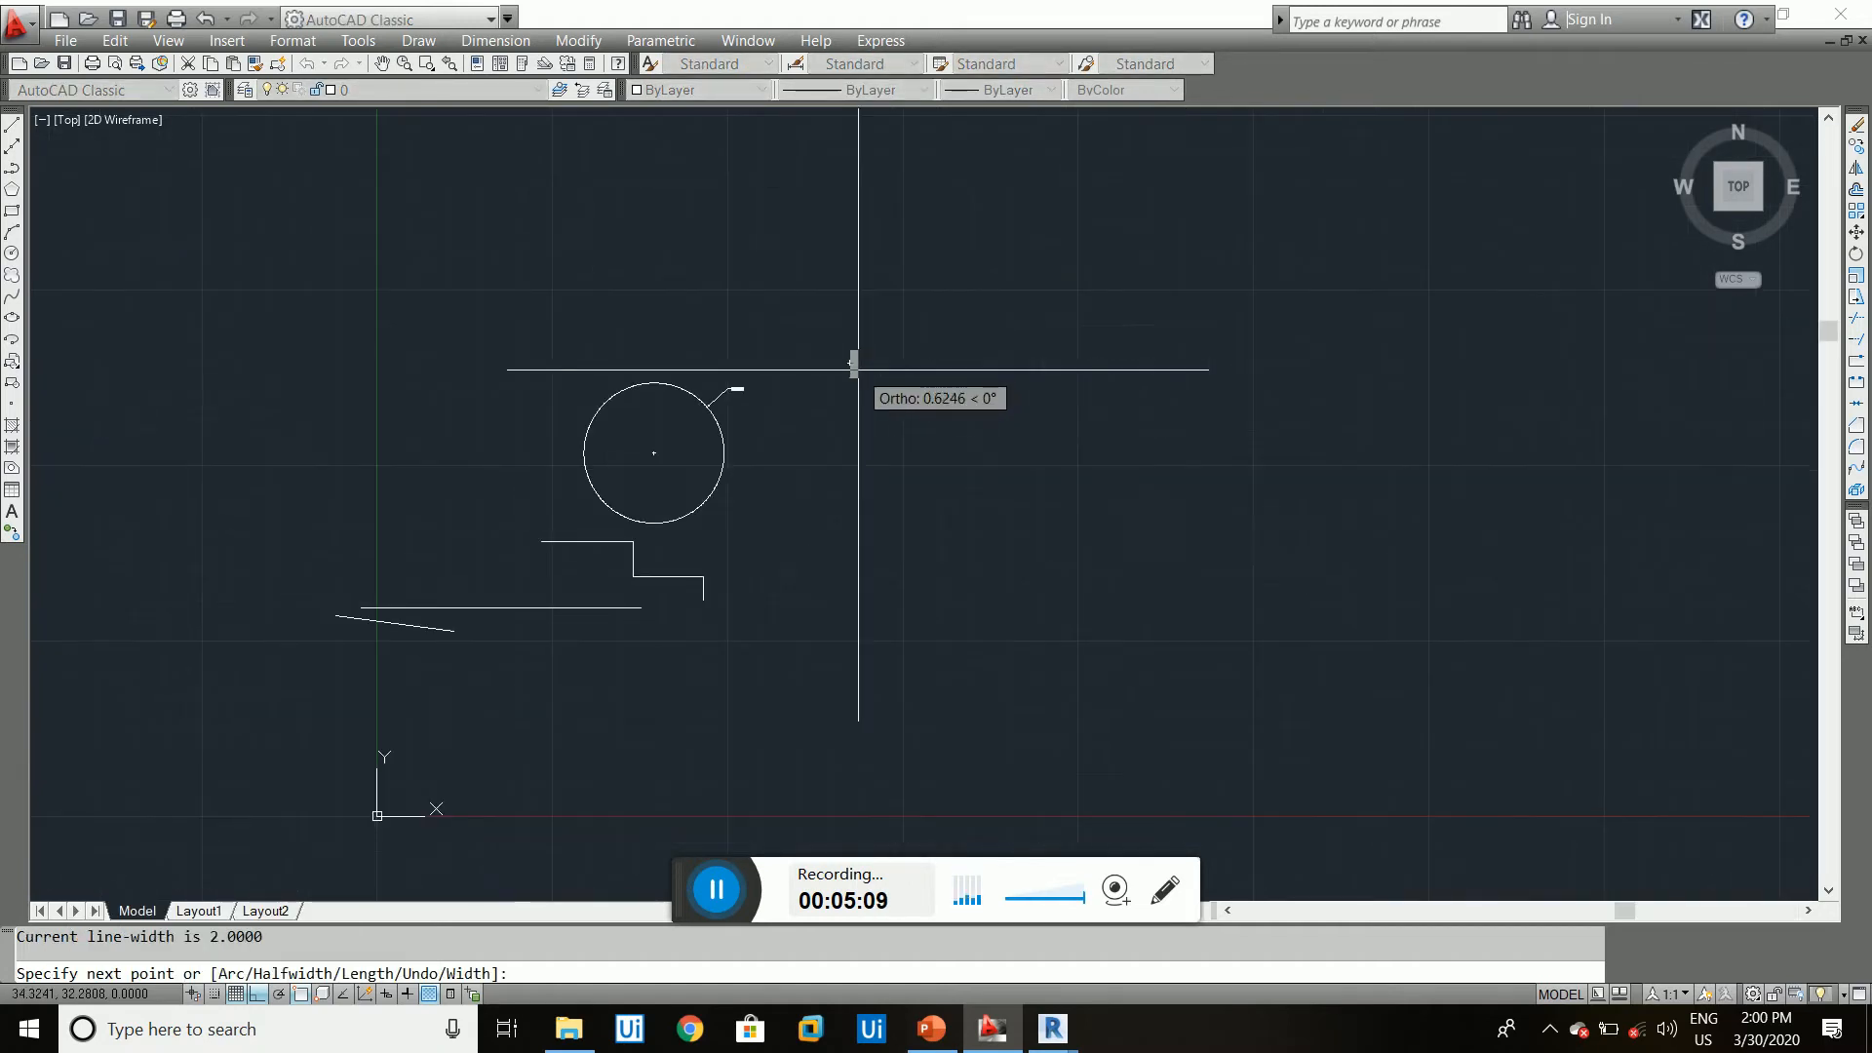
scroll(926, 366, up, 6)
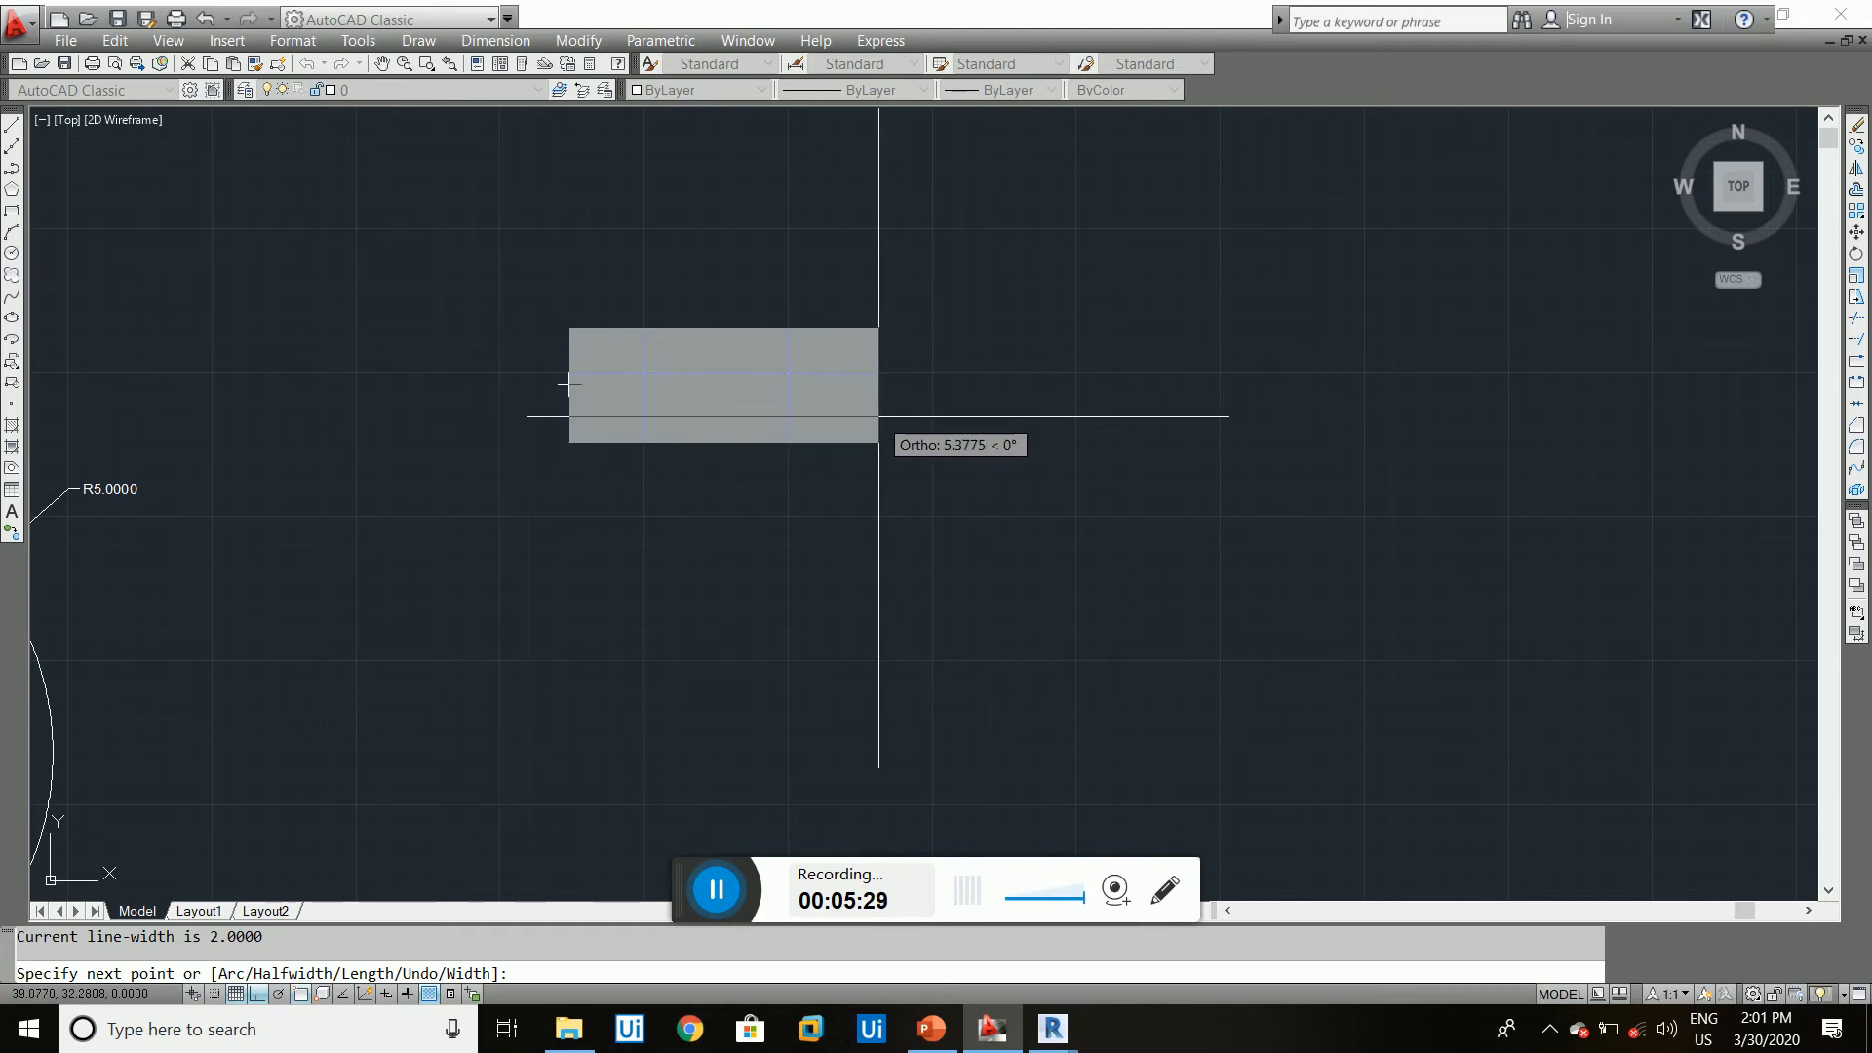
key(Return)
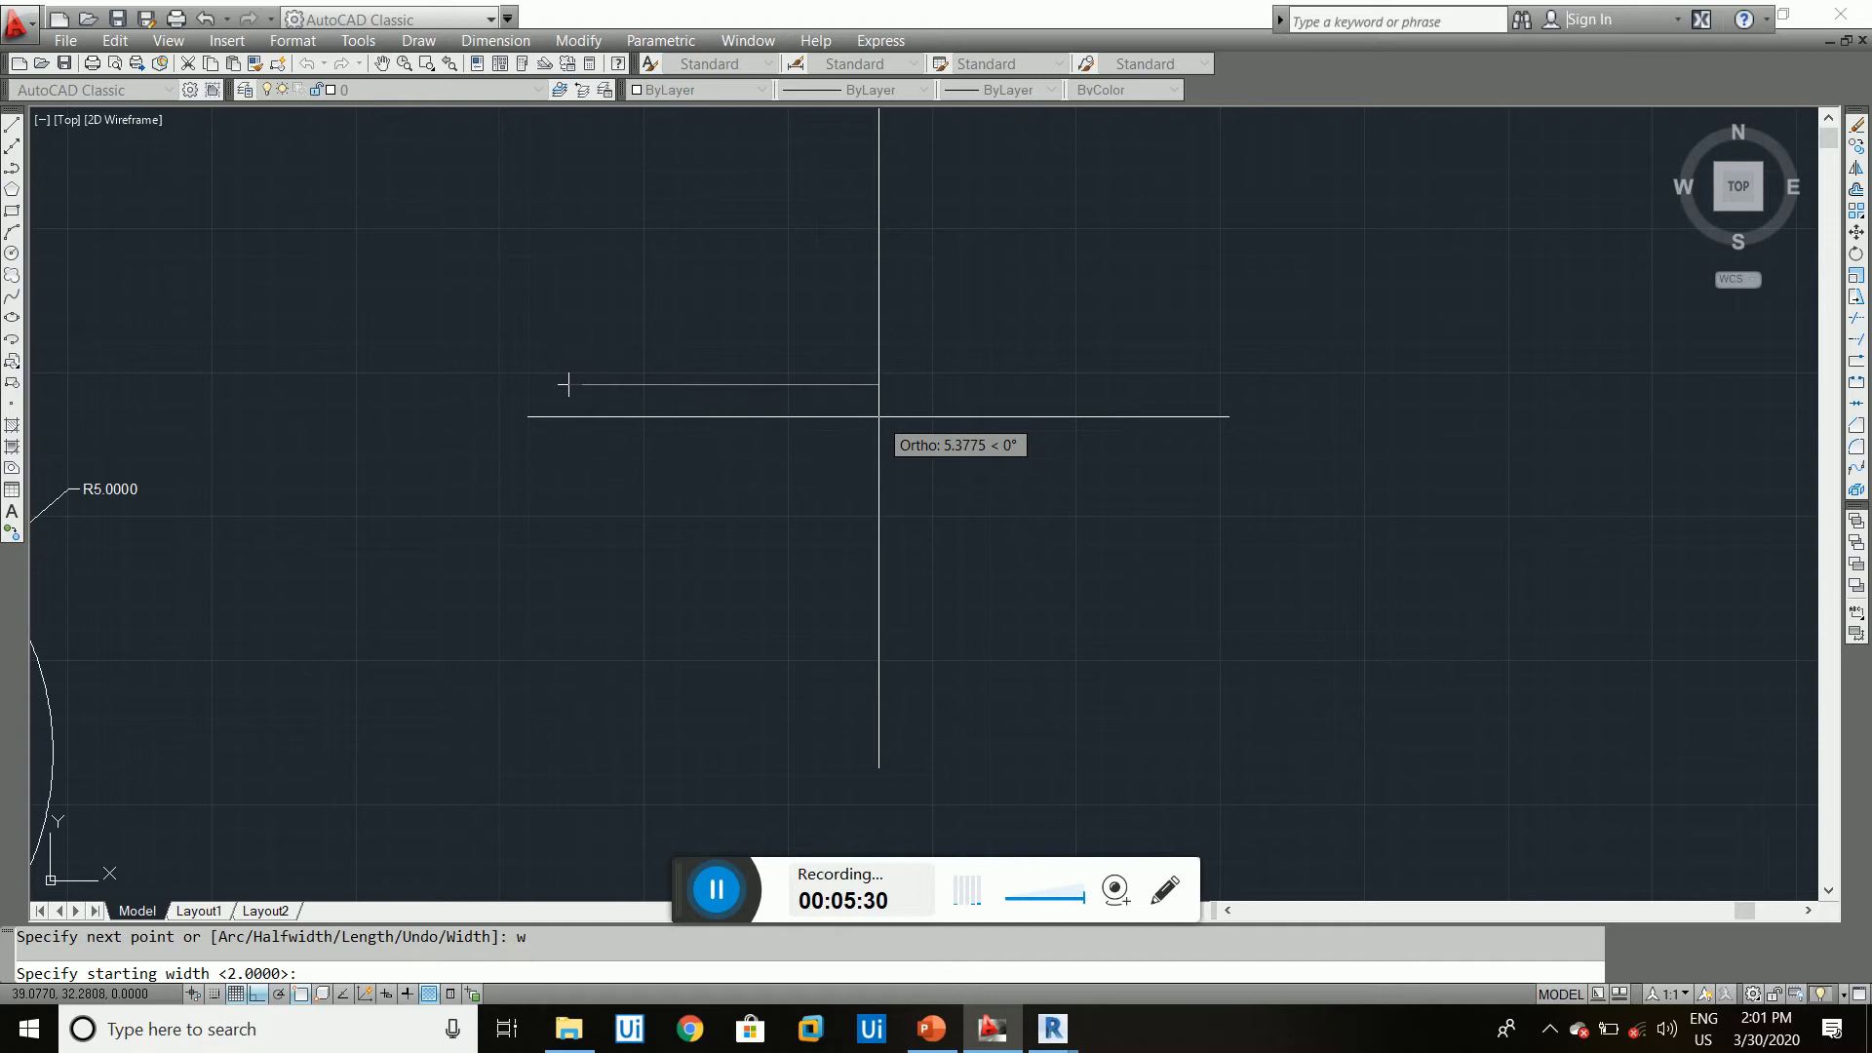
key(Return)
key(Return)
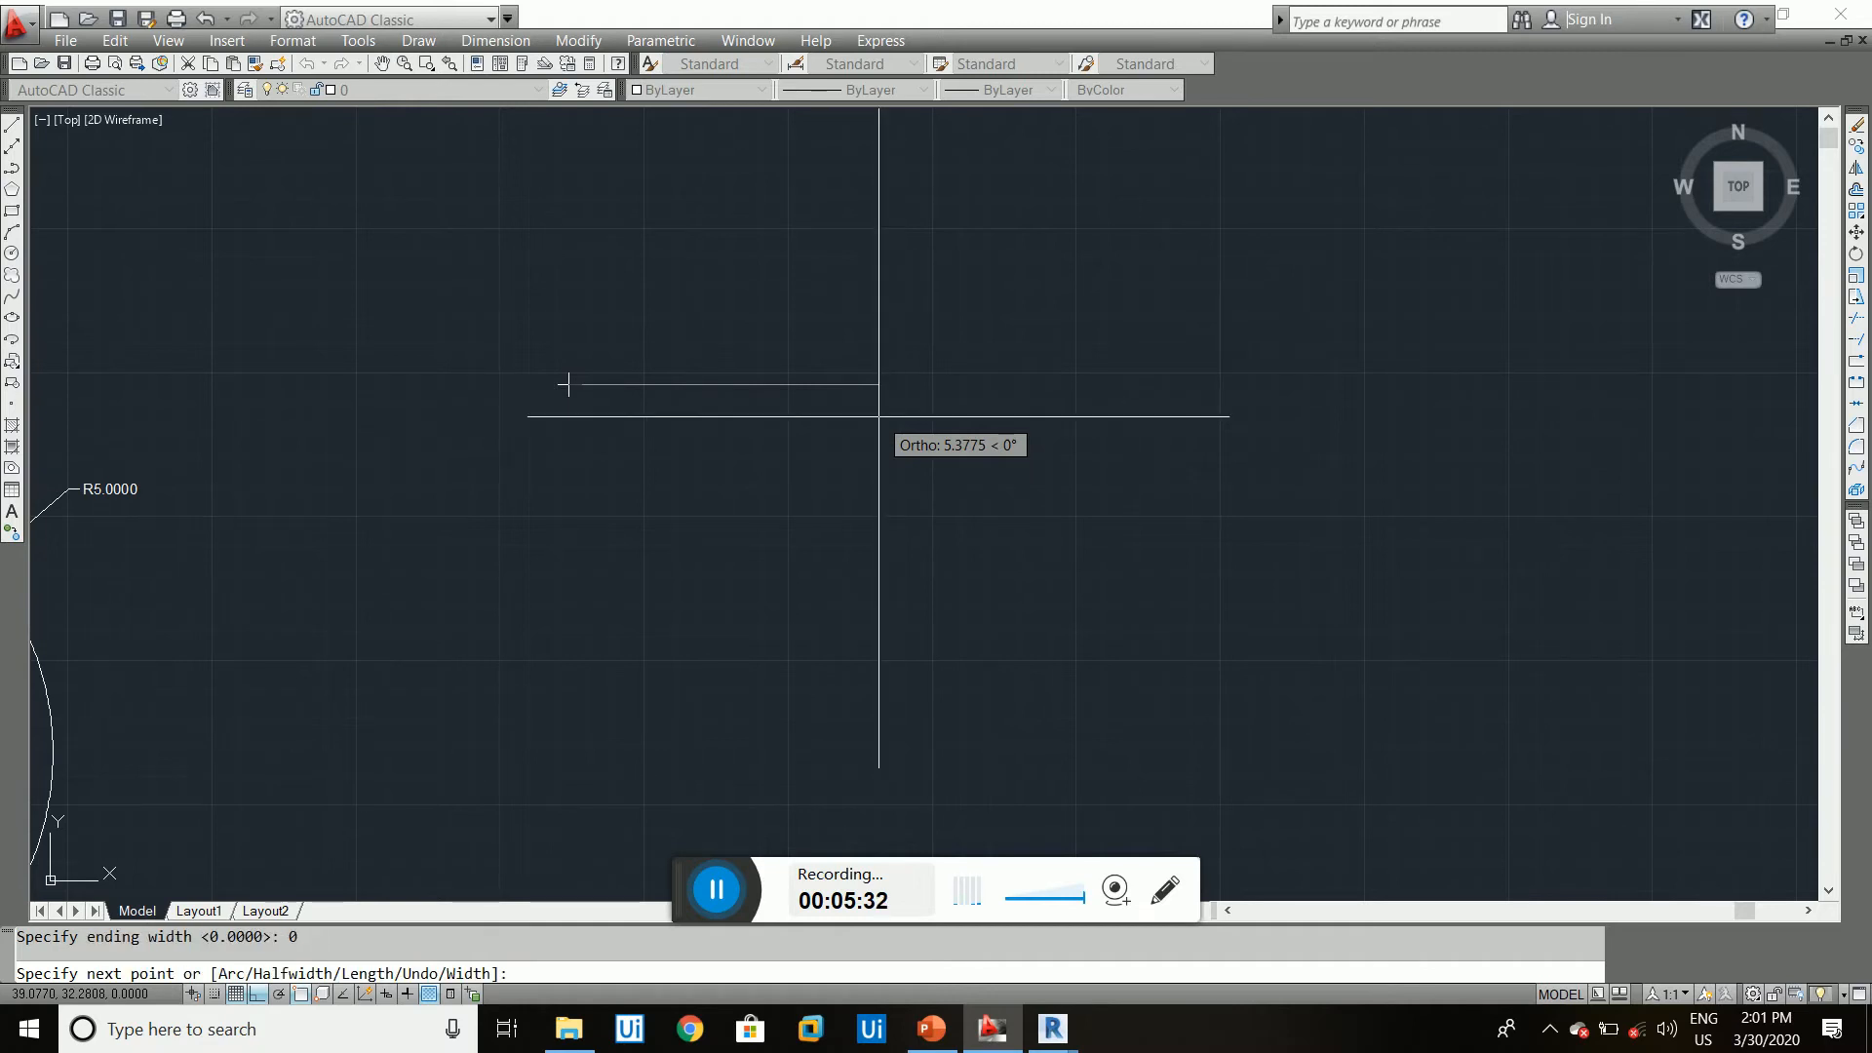
- Draw the polyline as a descending staircase of seven segments, alternating right and down, and finish it with a segment to the right
scroll(682, 429, down, 4)
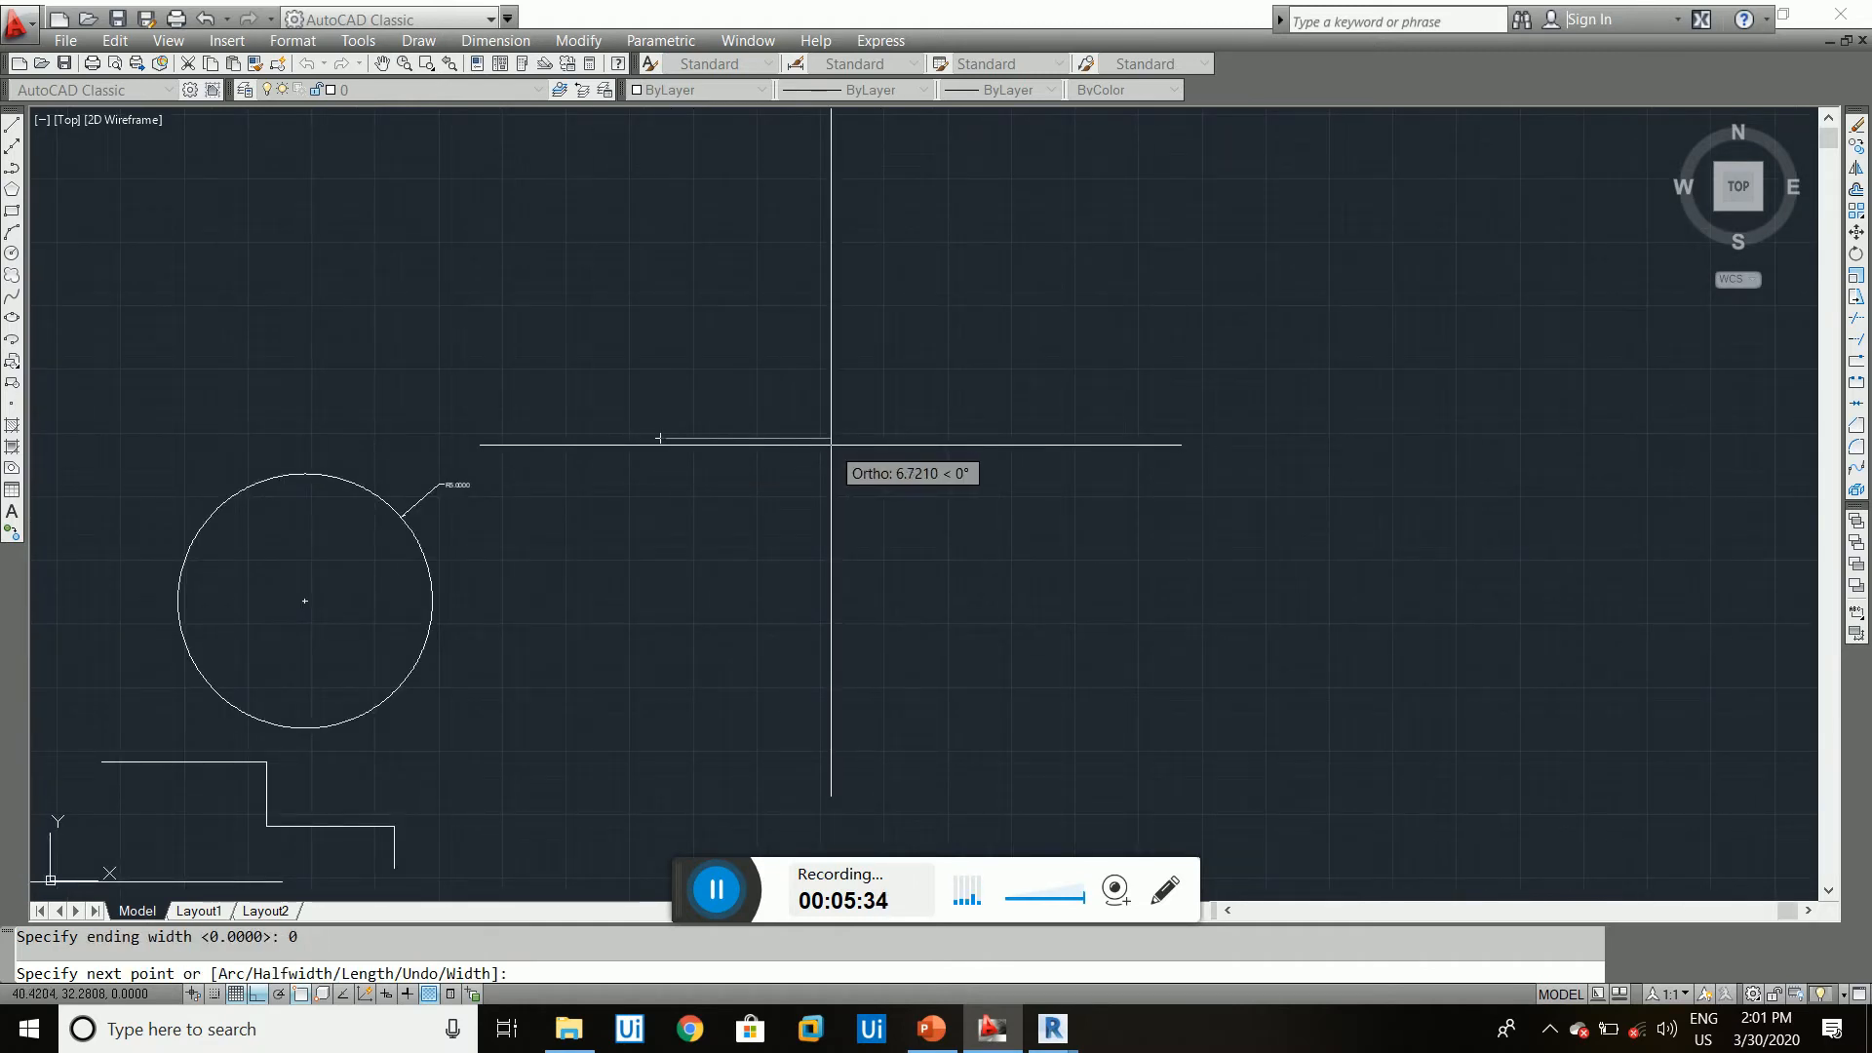
click(831, 438)
click(830, 532)
click(932, 532)
click(933, 607)
click(1158, 608)
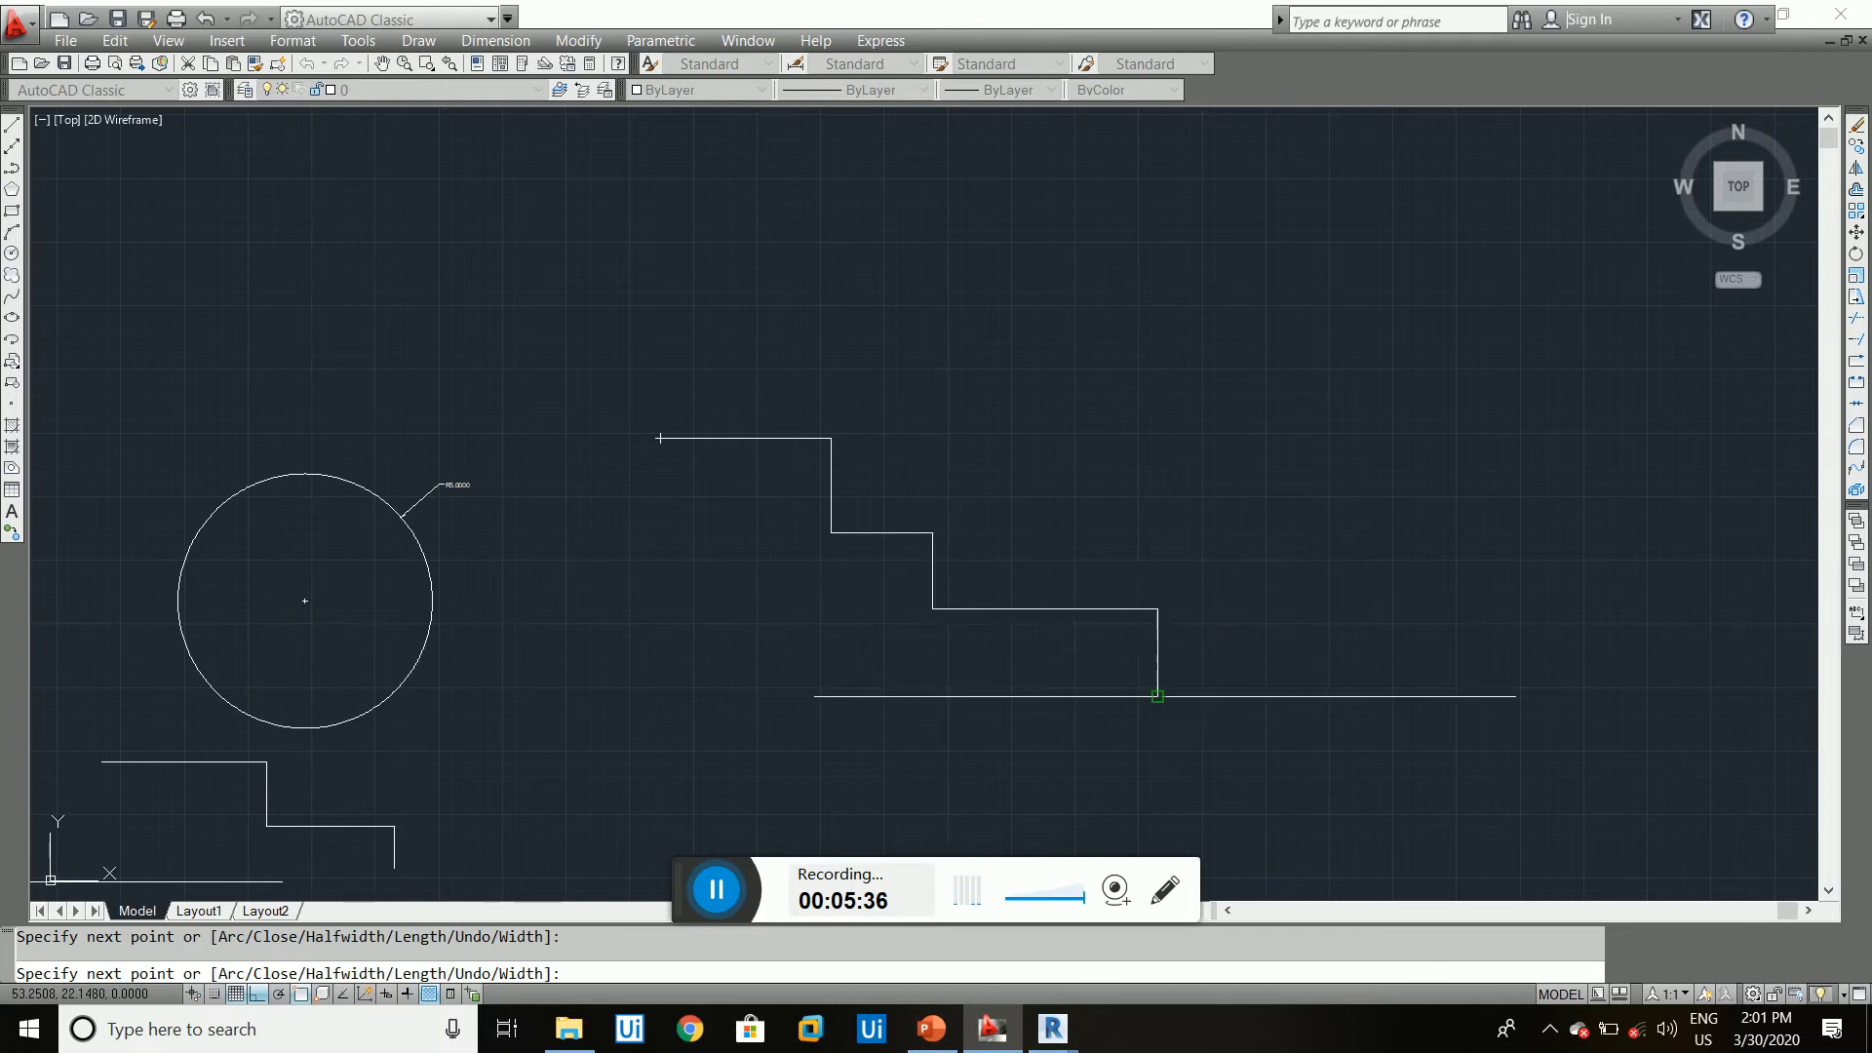
click(1159, 696)
click(1310, 696)
key(Escape)
- Select the stepped polyline to check that its segments form one object, and clear the selection
click(1020, 564)
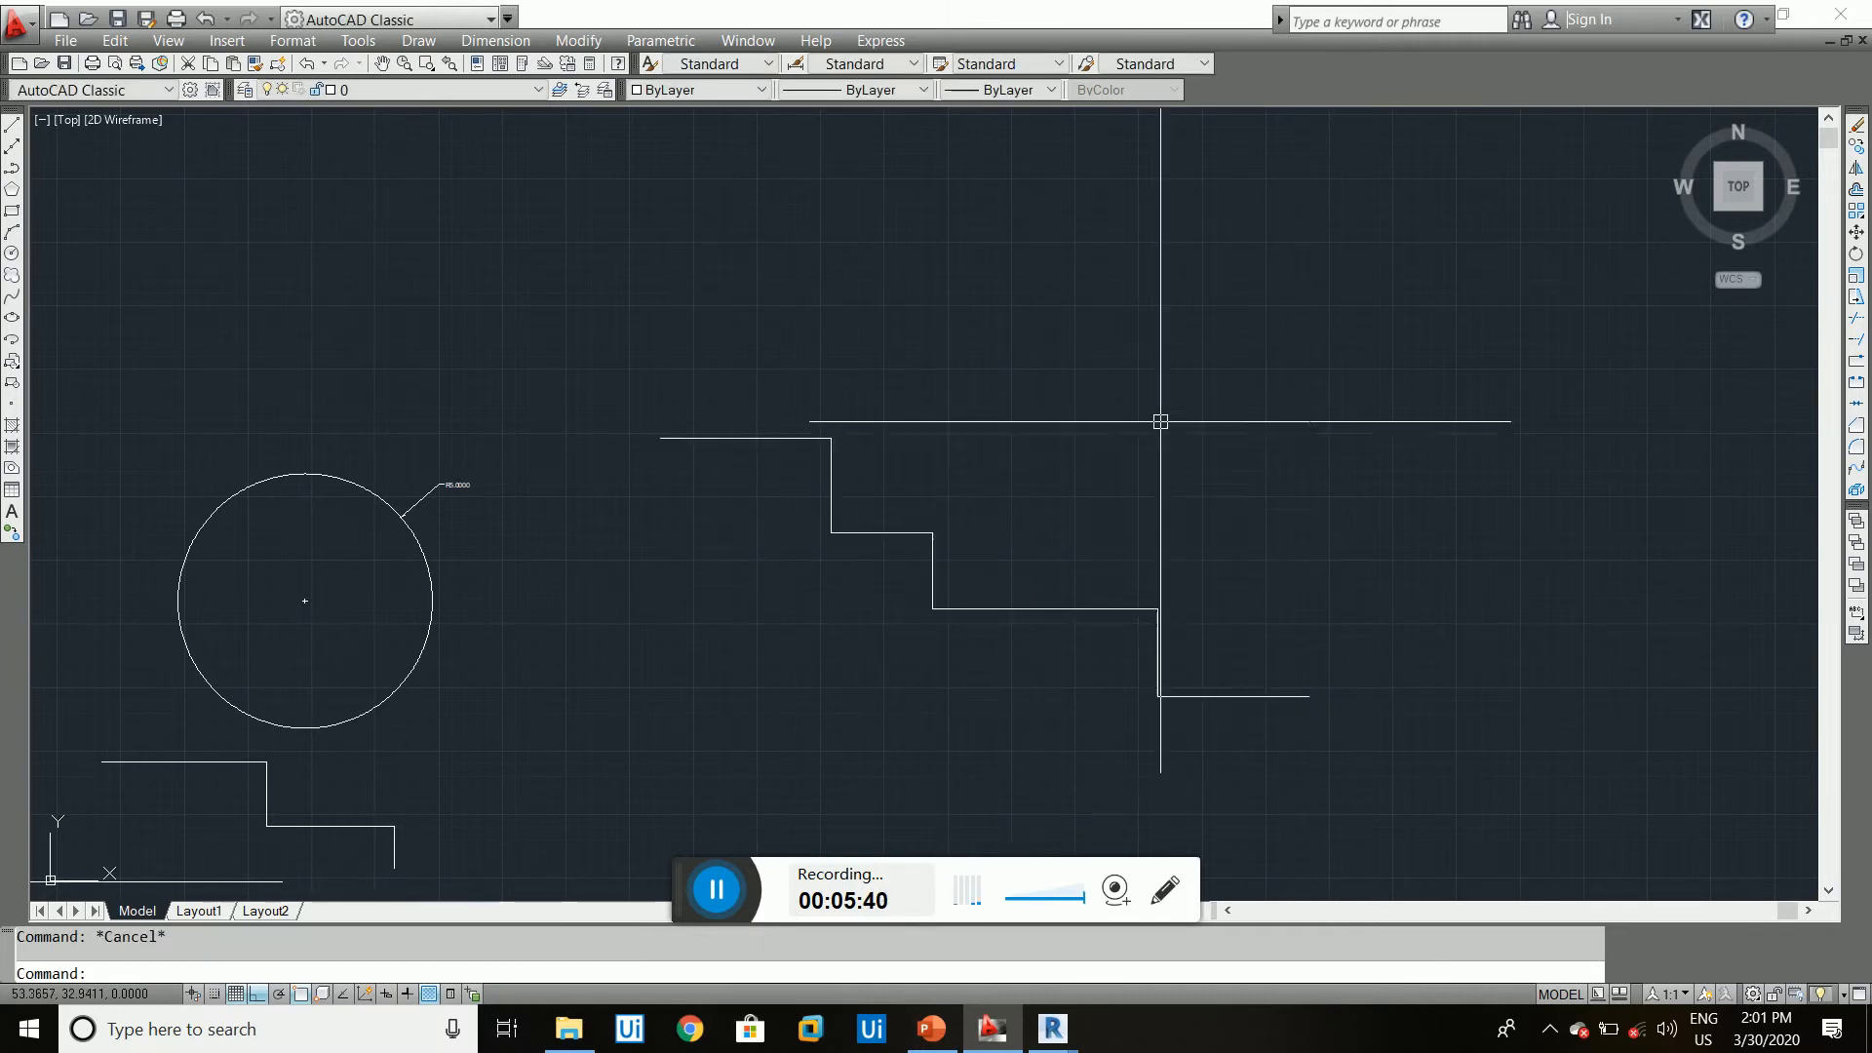
scroll(785, 539, down, 2)
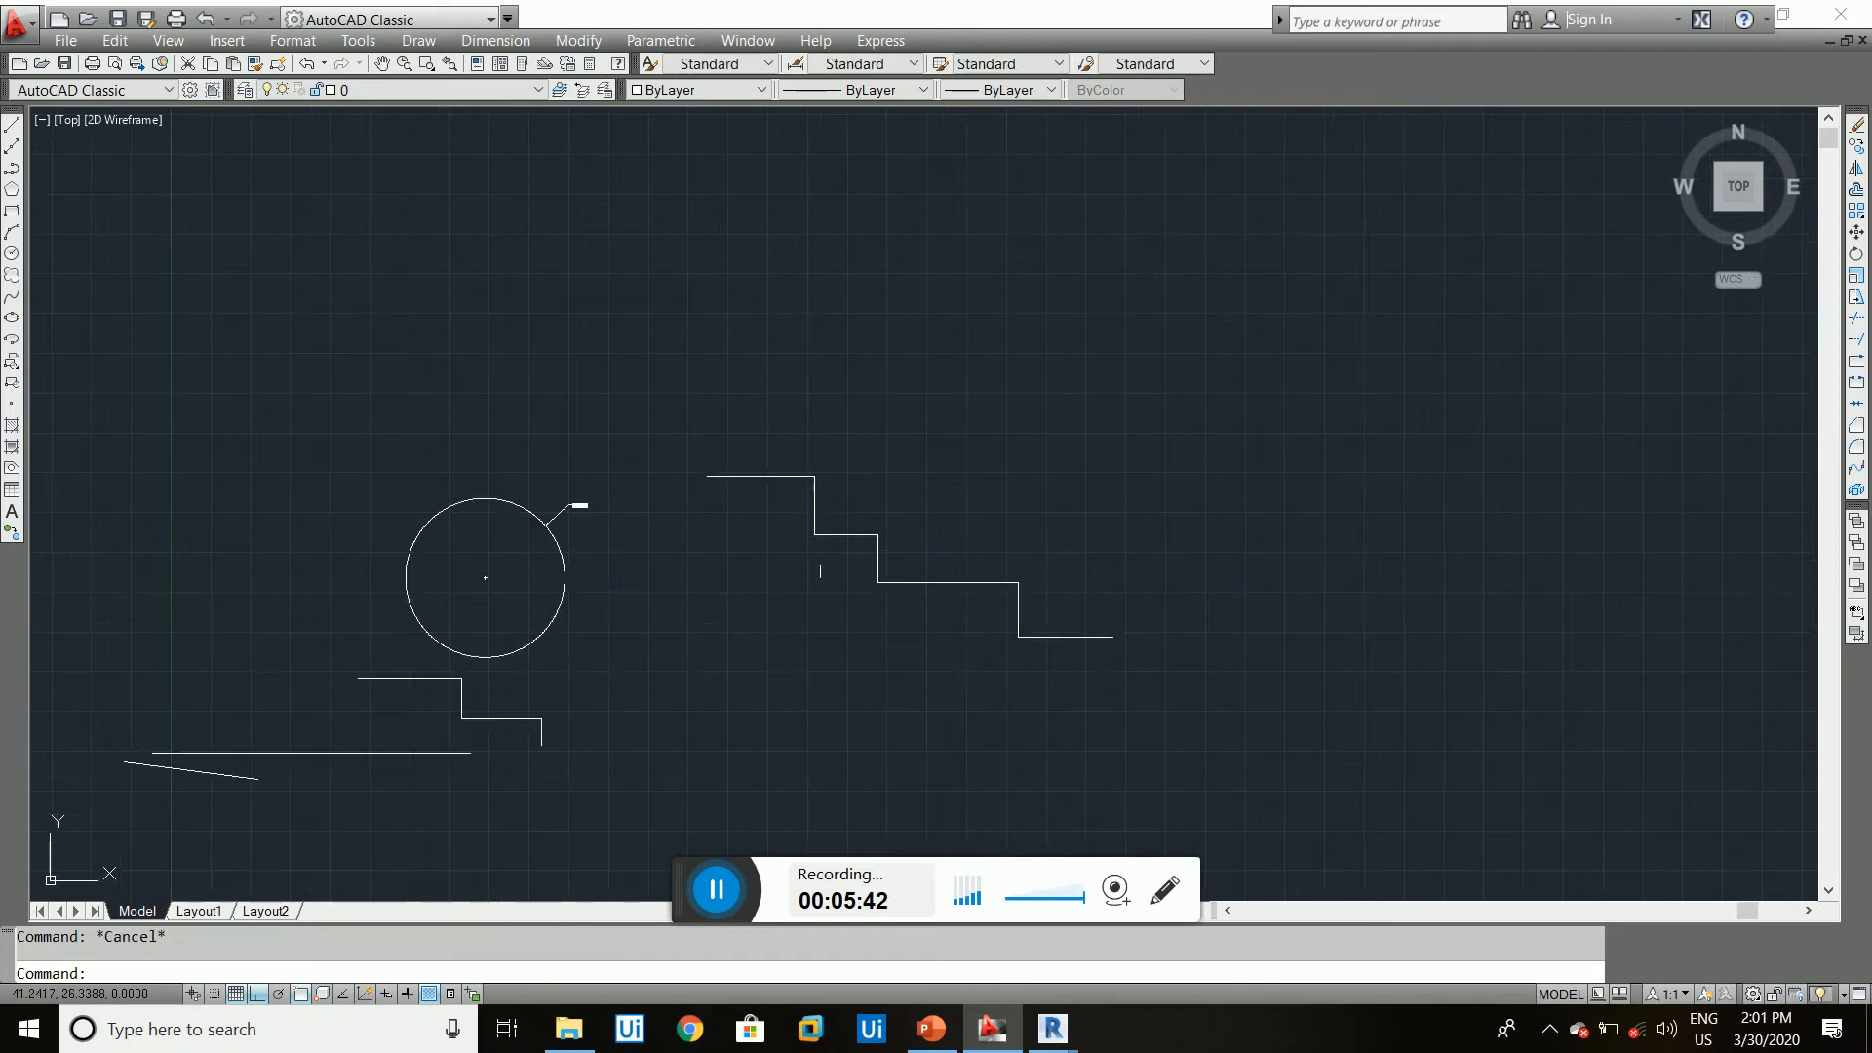
scroll(823, 439, up, 3)
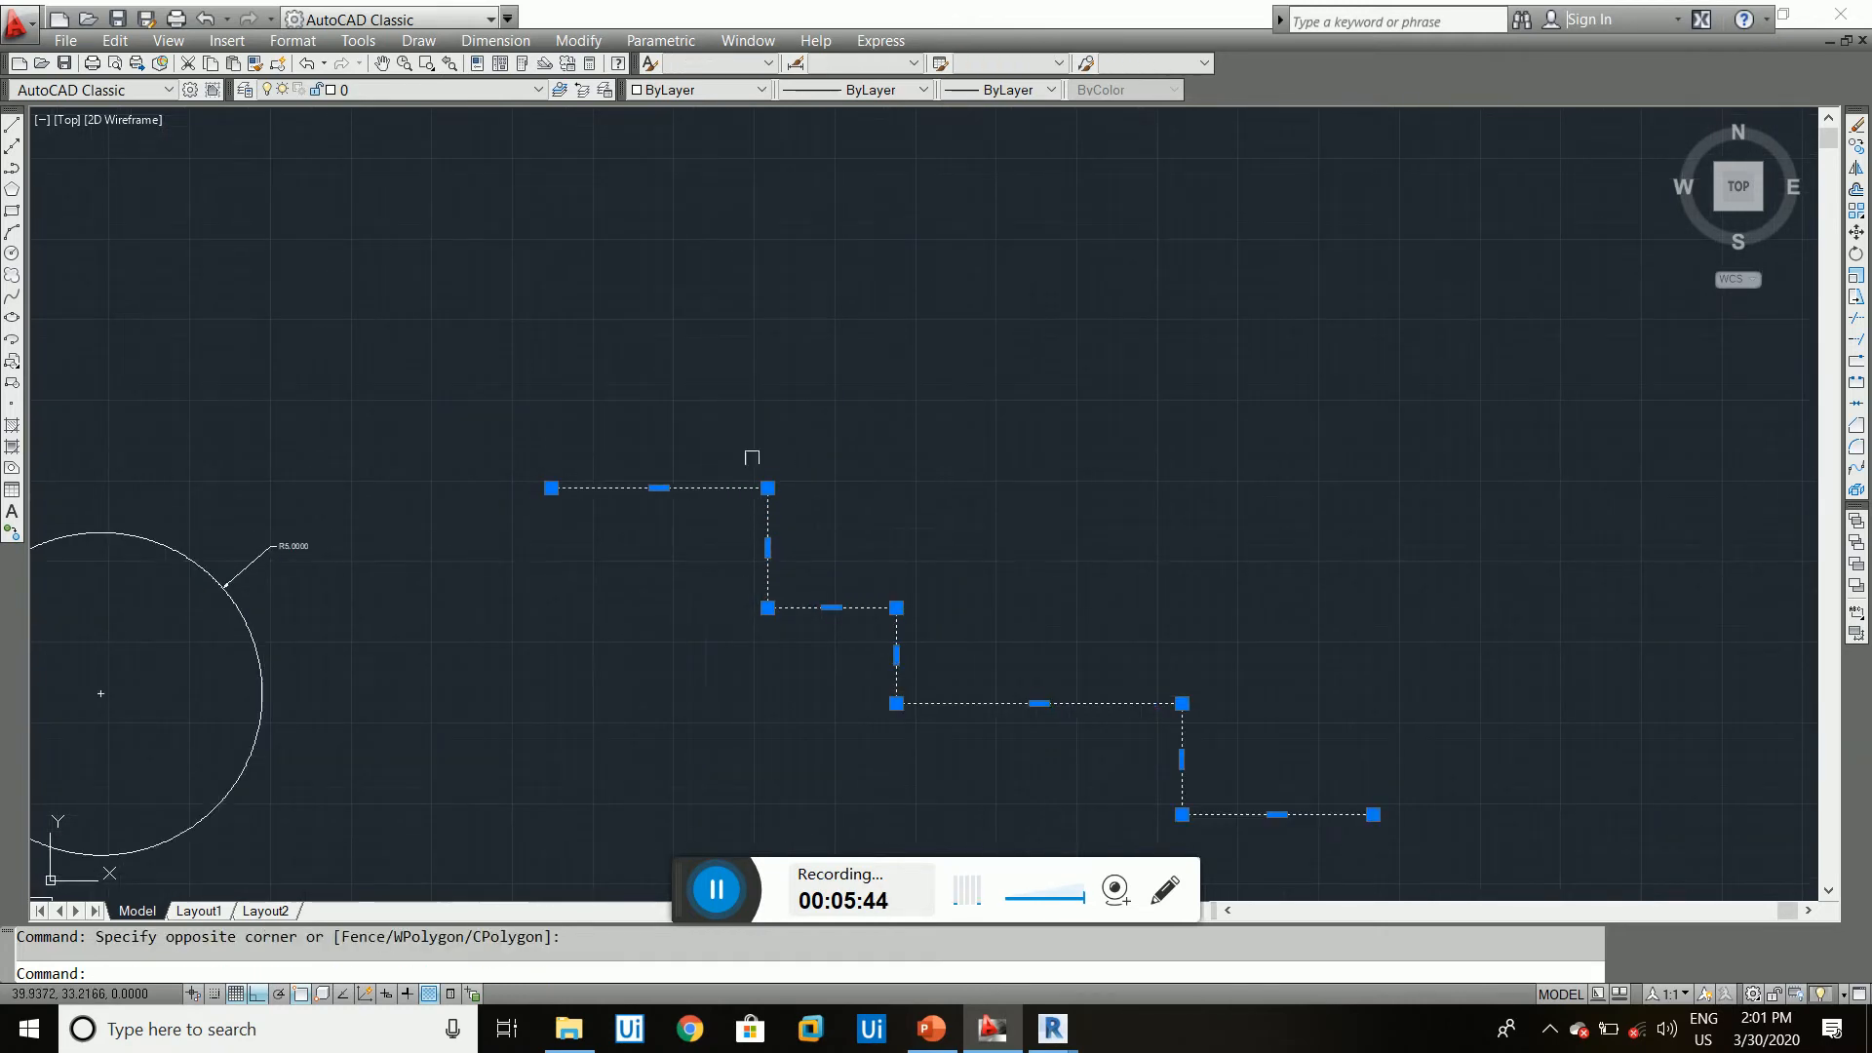
scroll(815, 481, down, 2)
scroll(809, 468, up, 3)
key(Escape)
scroll(805, 457, down, 2)
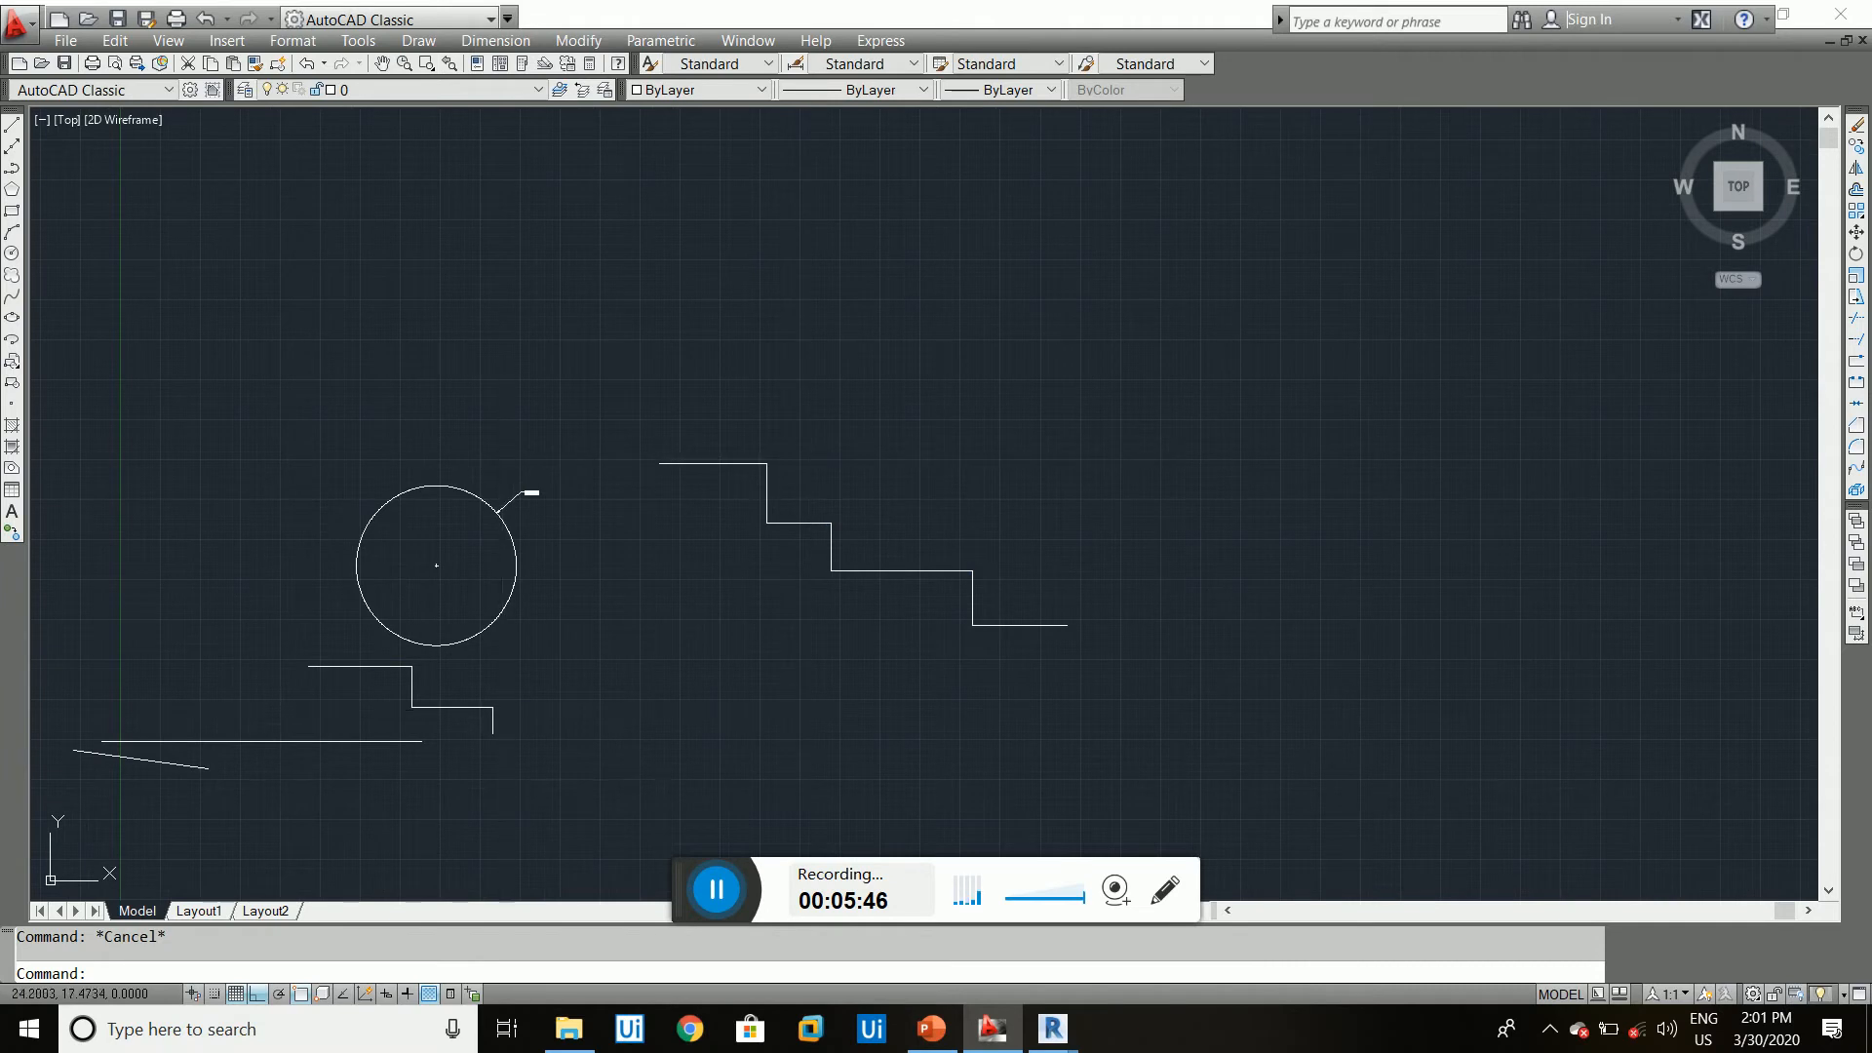
- Start another polyline above the stepped one with a horizontal segment to the right, and switch it to the Arc option
scroll(721, 516, up, 3)
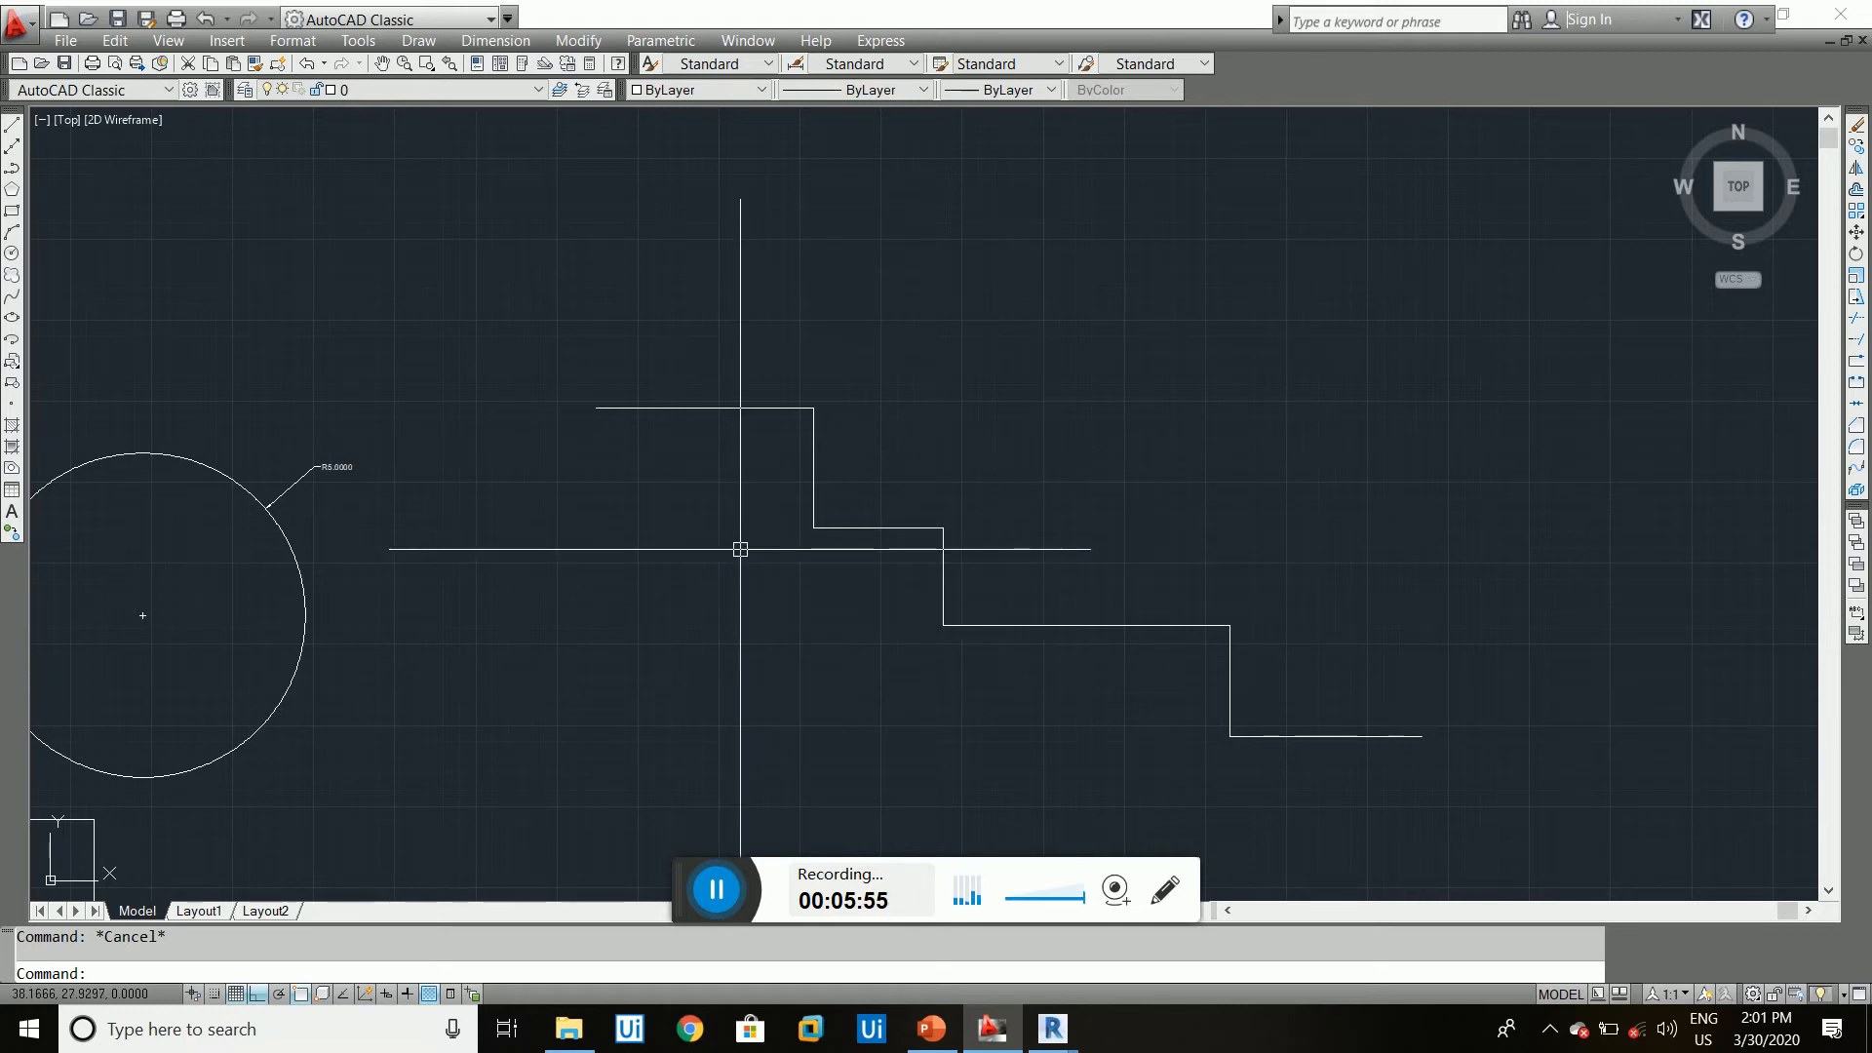
key(Return)
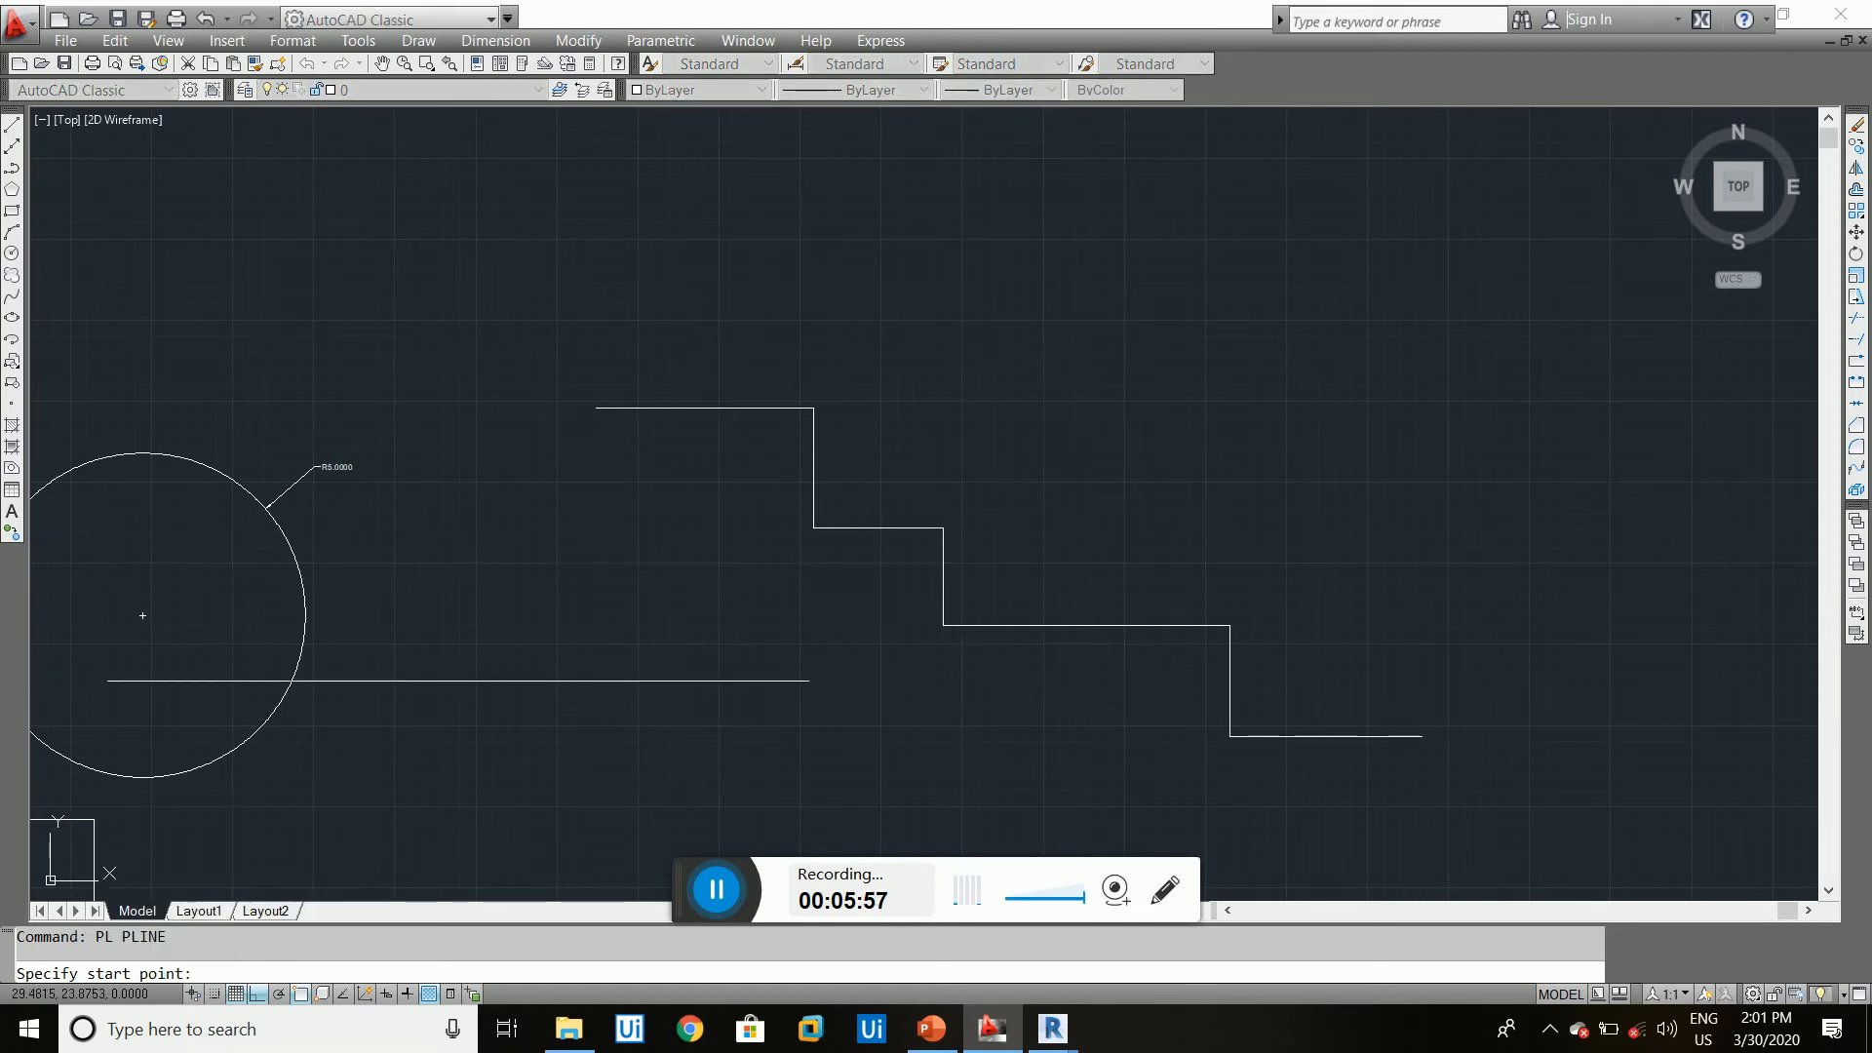
click(623, 314)
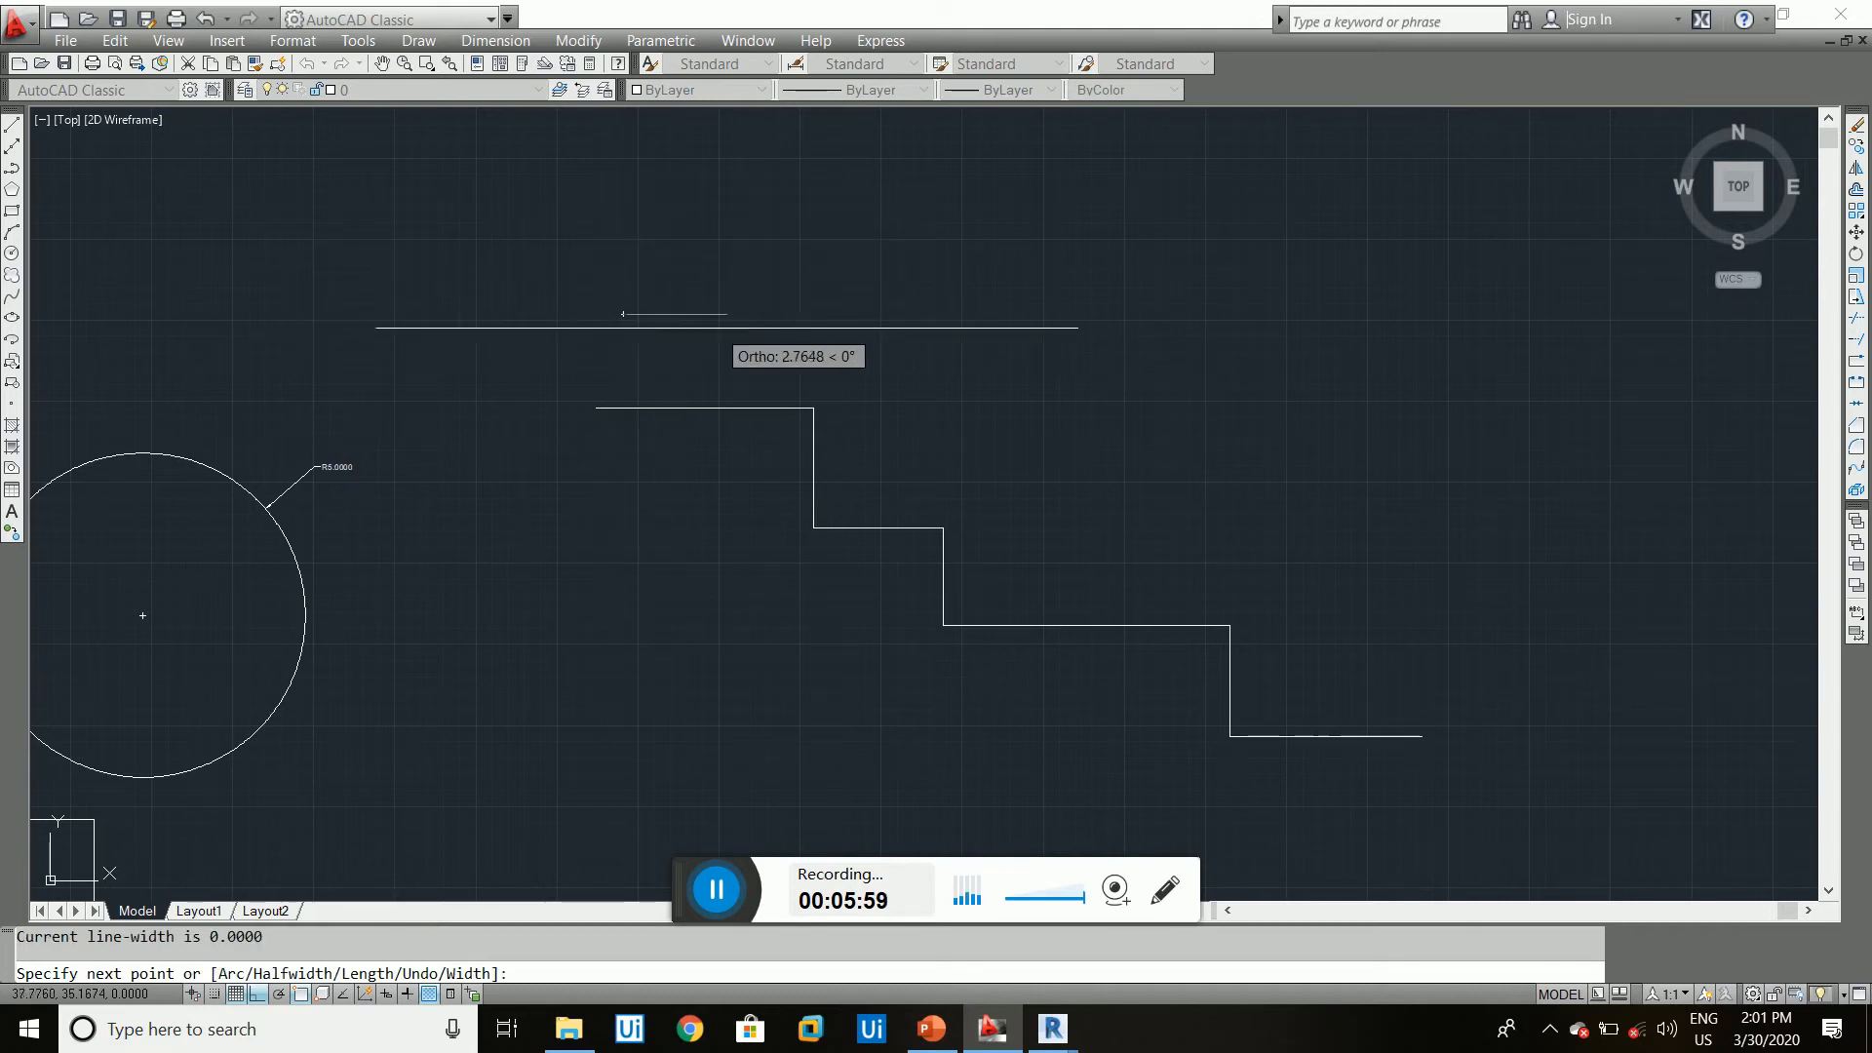
click(908, 316)
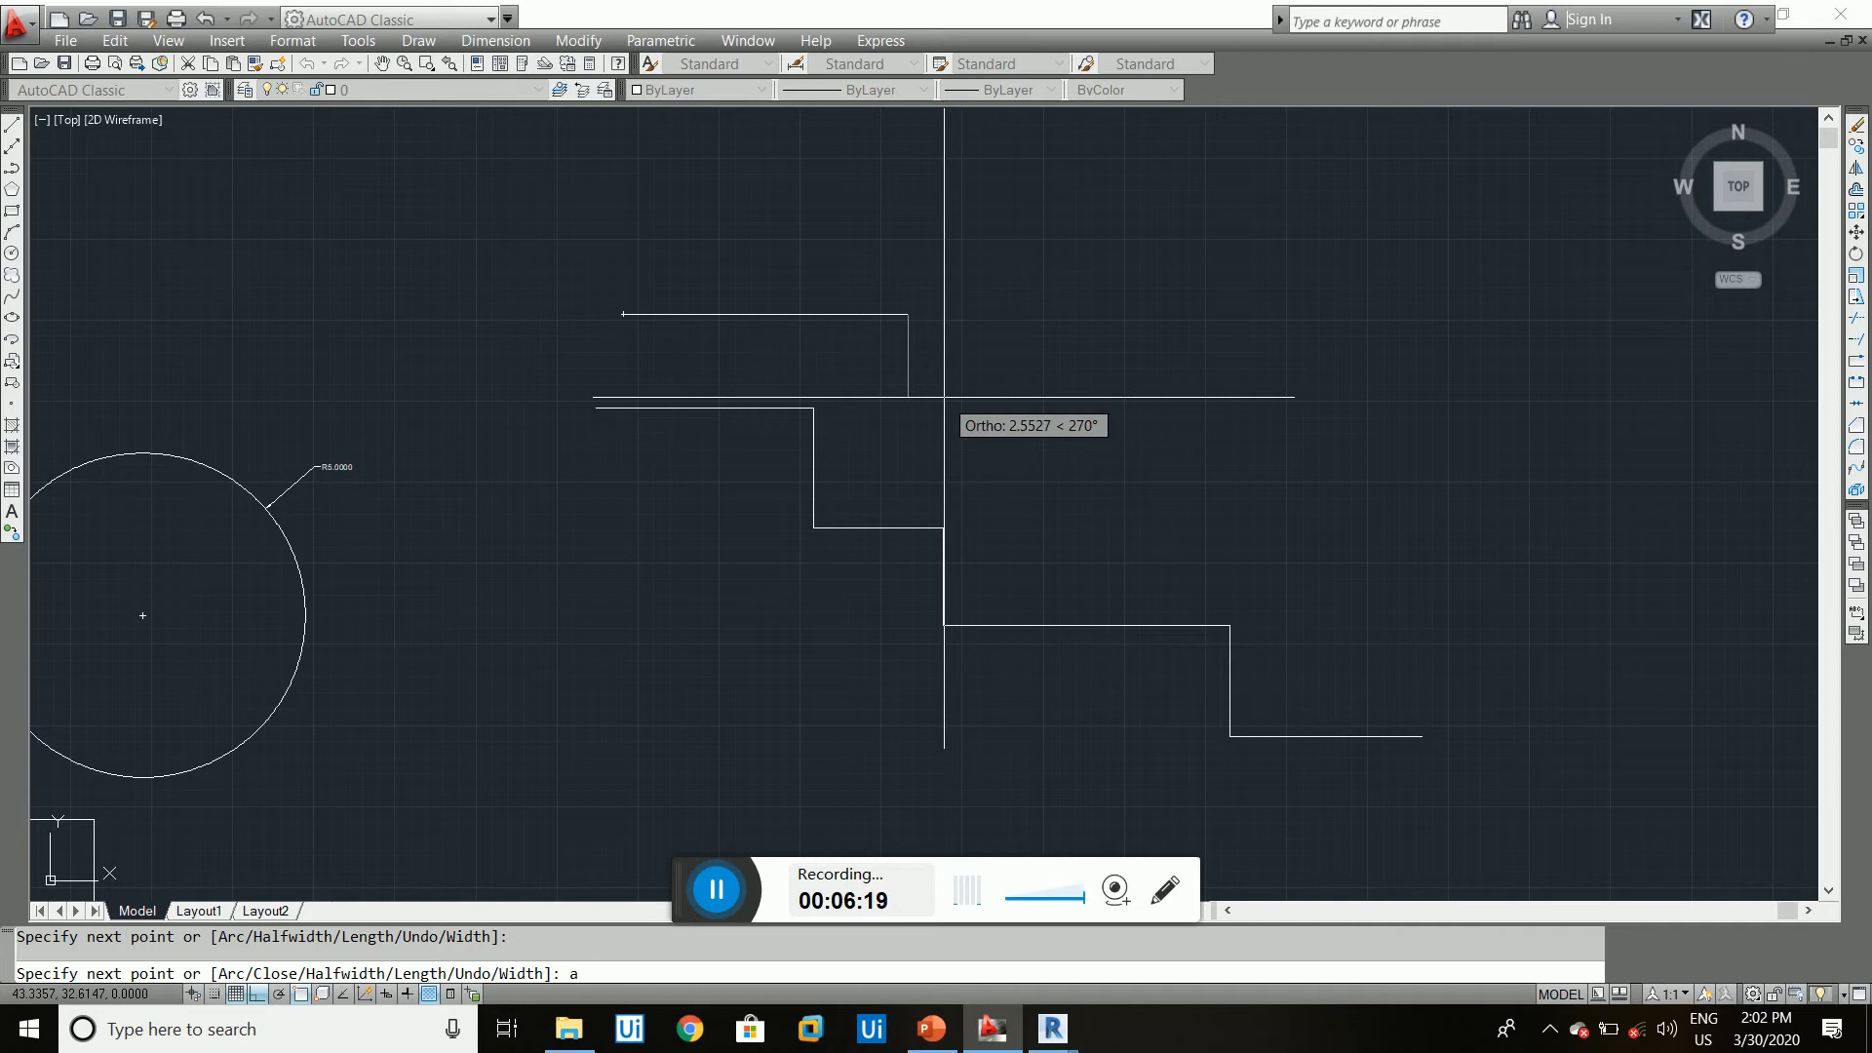
key(Return)
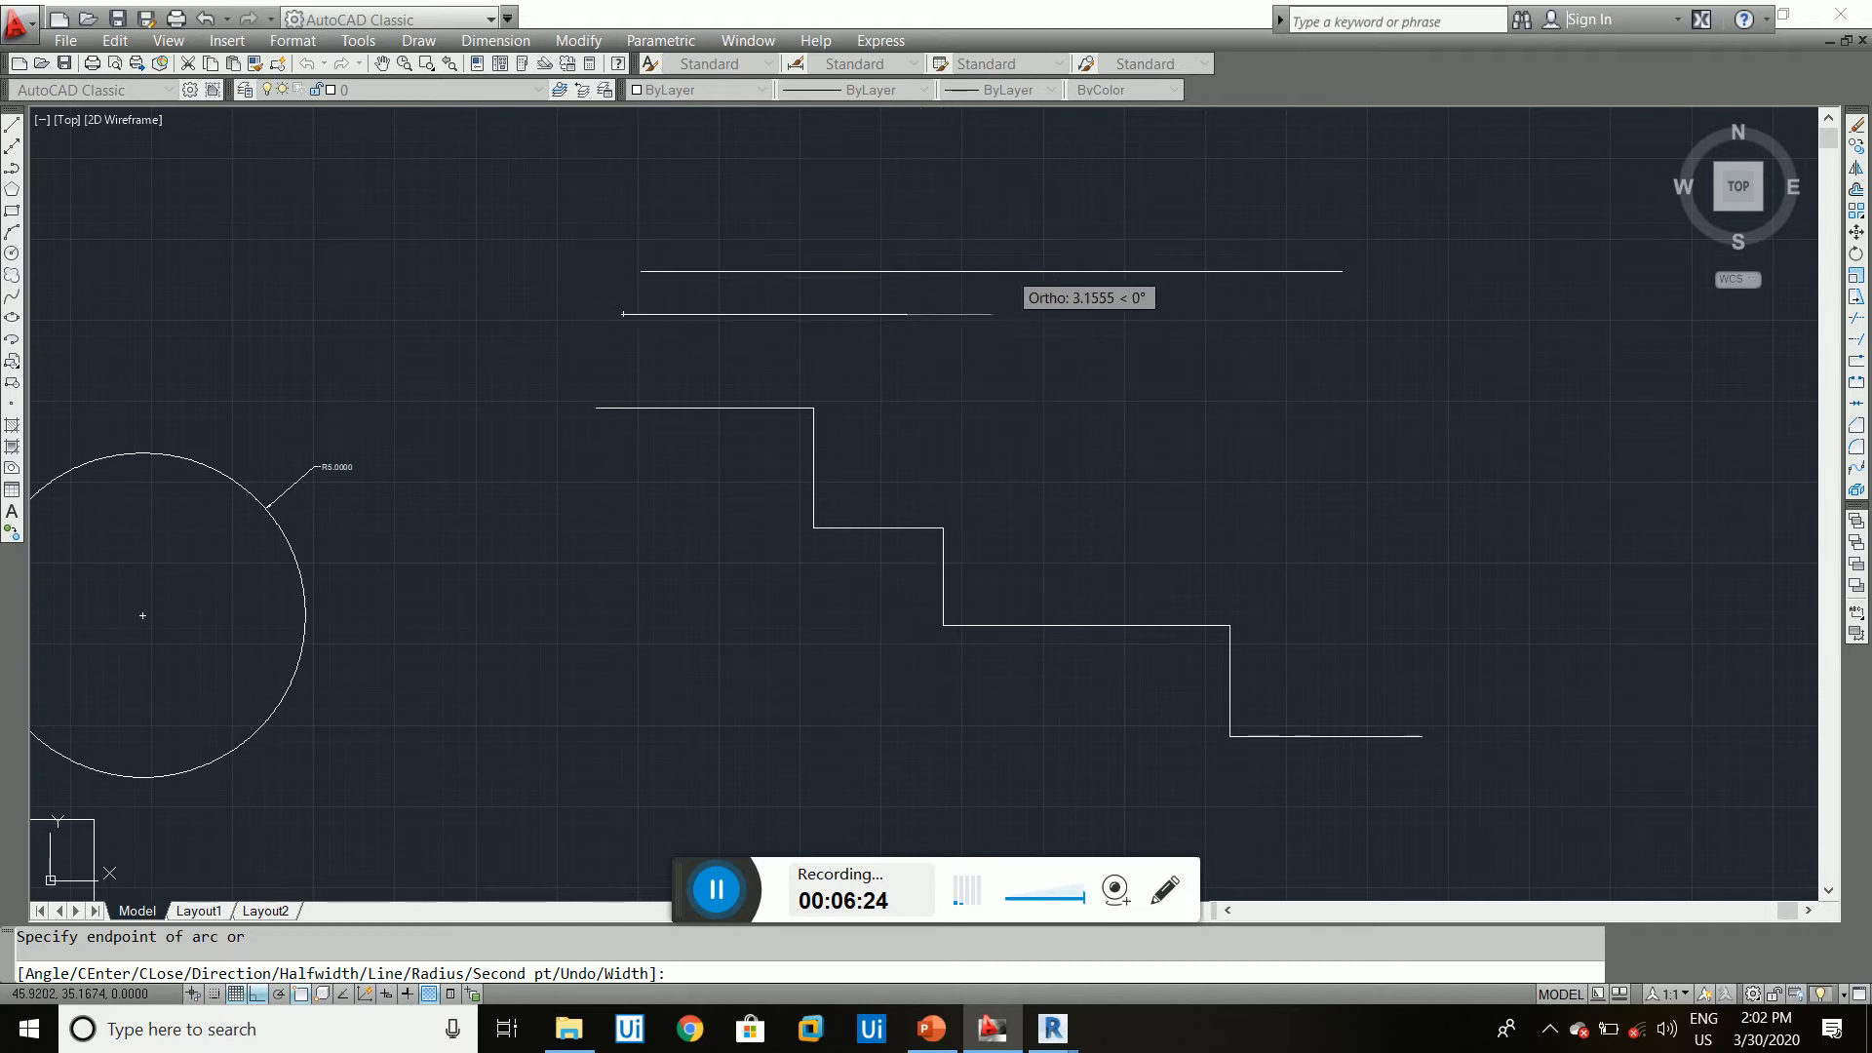
- Add an arc of radius 5 to the polyline, ending horizontally about 5.5 units to the right of the straight segment
scroll(944, 256, up, 3)
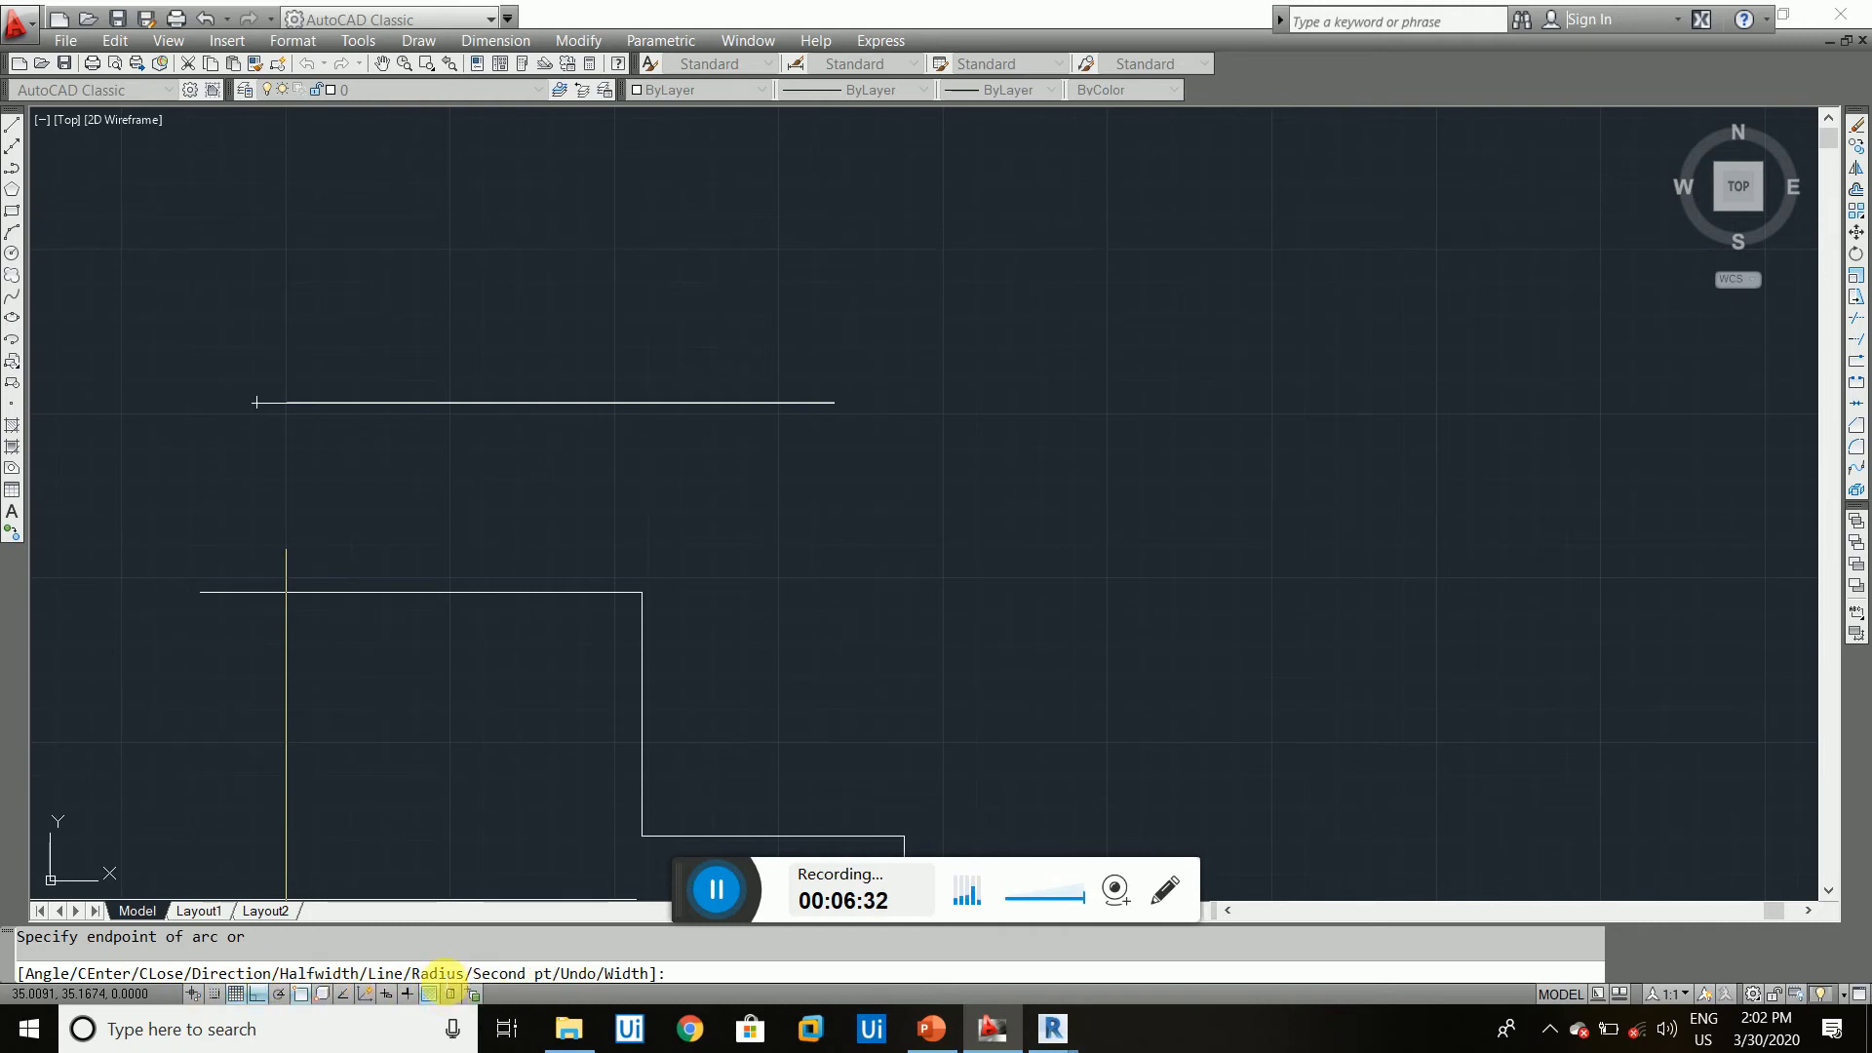
scroll(682, 459, down, 6)
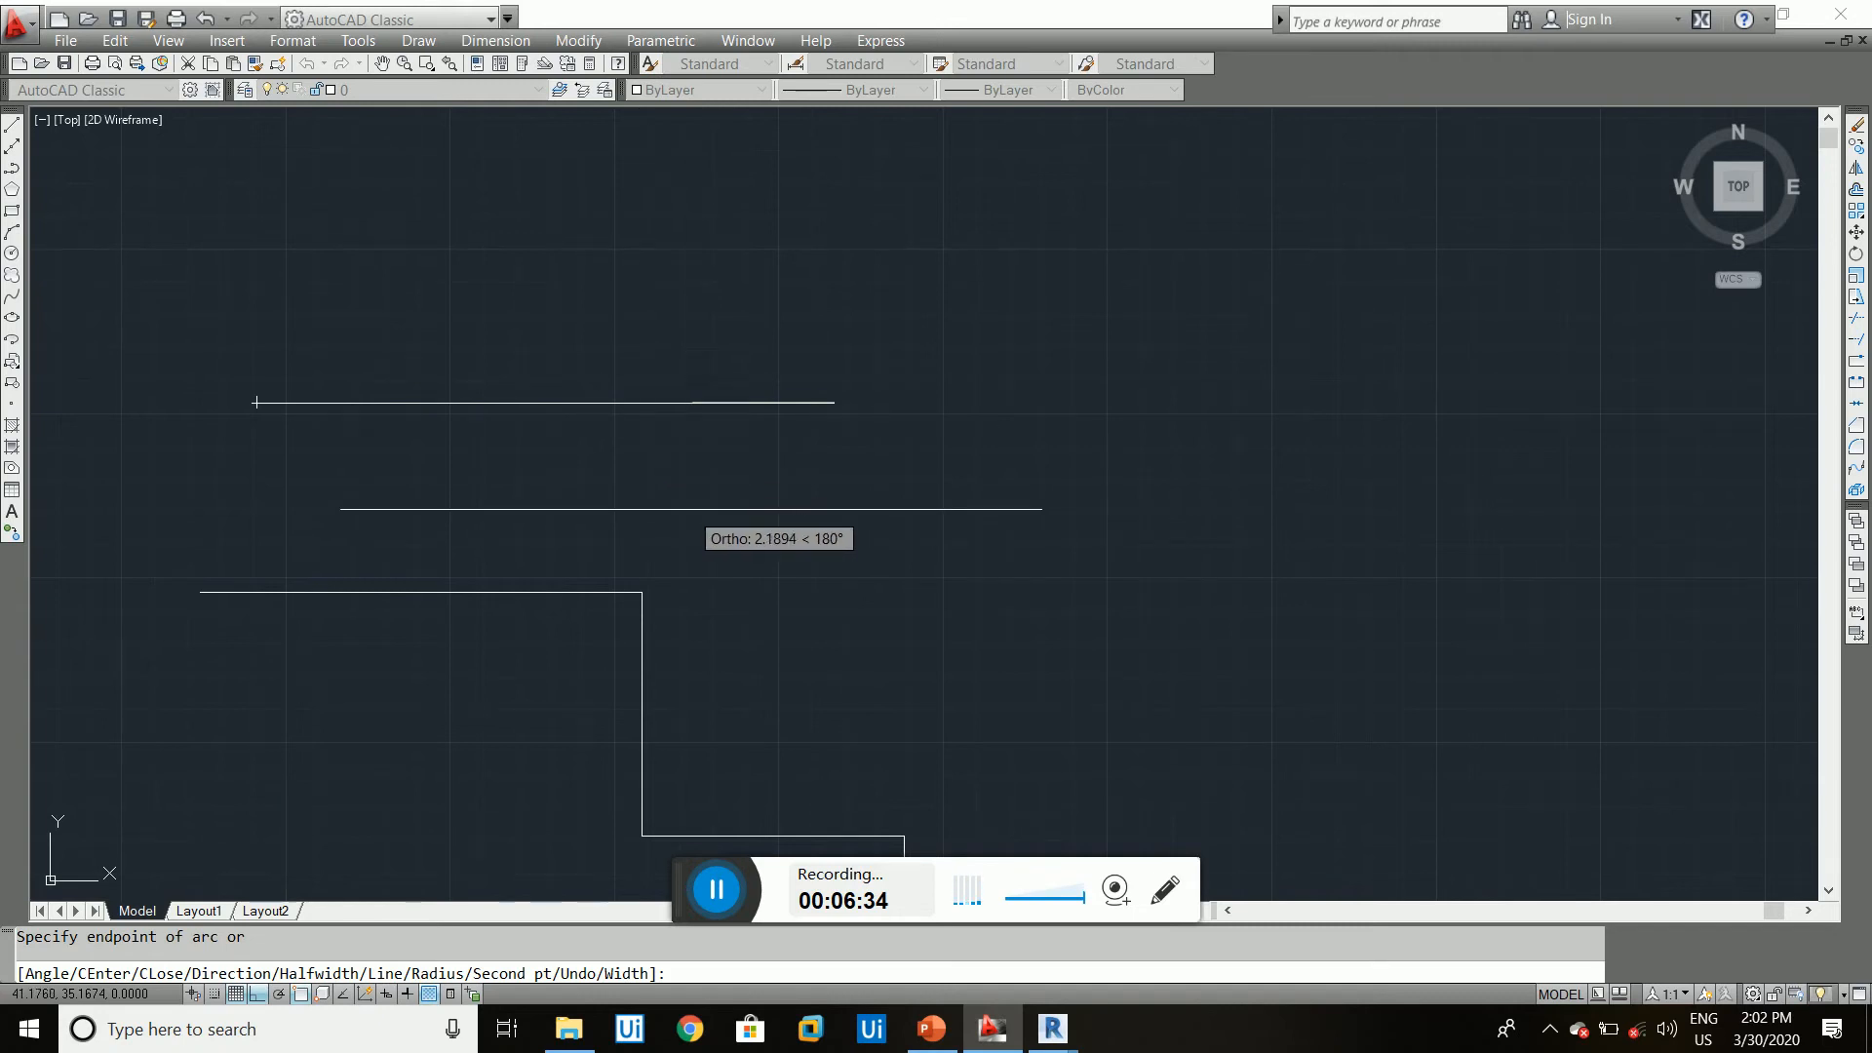
scroll(815, 429, up, 5)
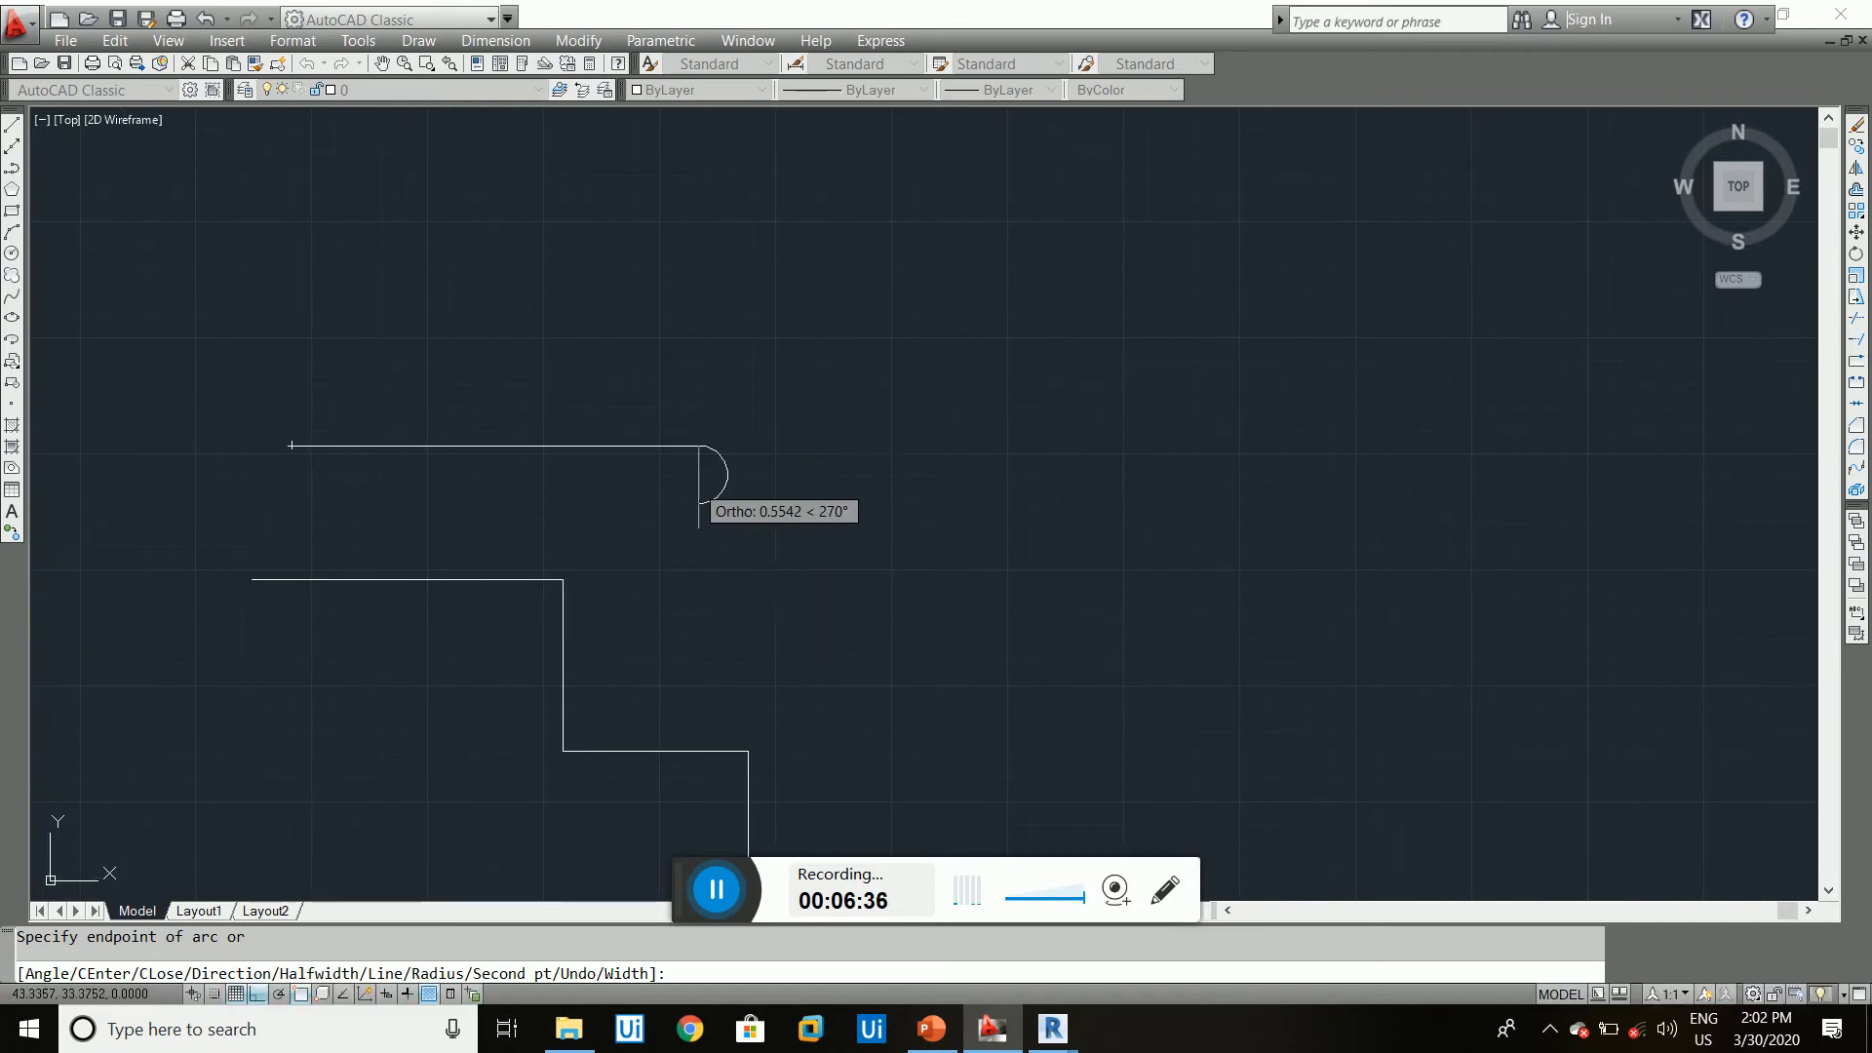
text(r)
key(Return)
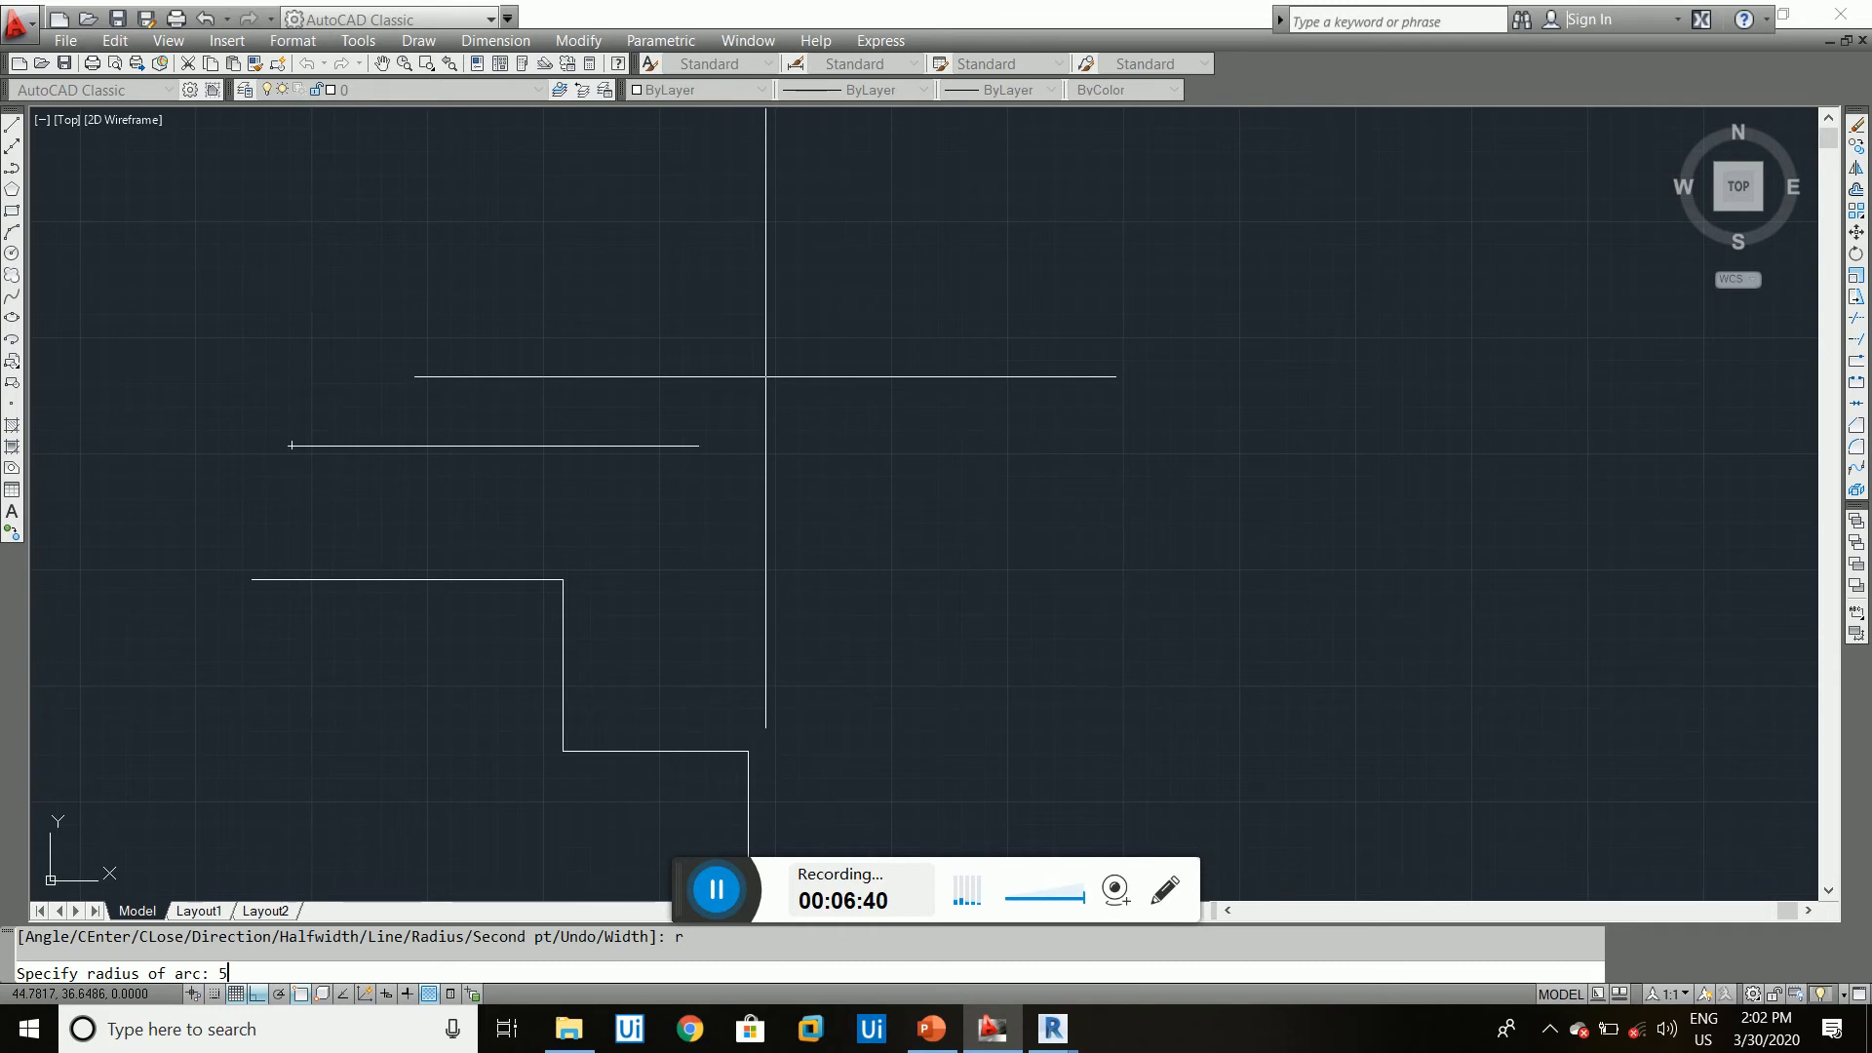
text(5)
key(Return)
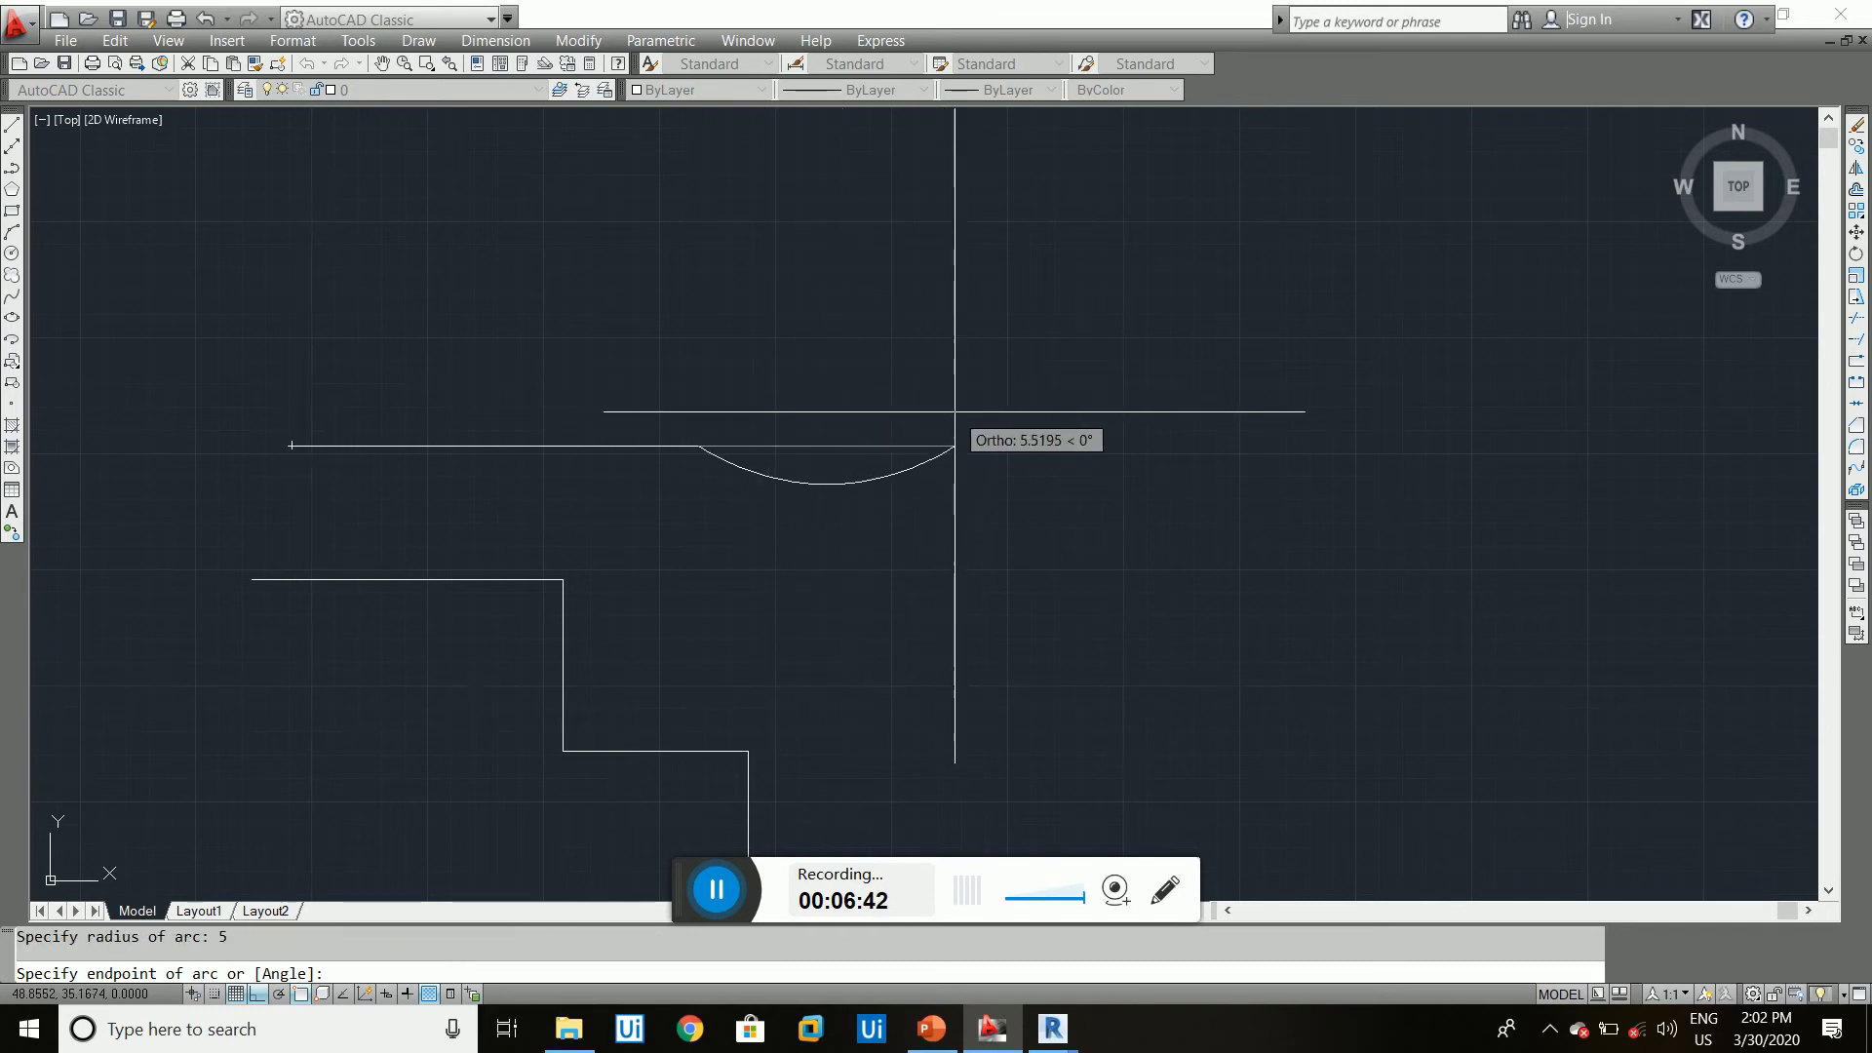
click(954, 412)
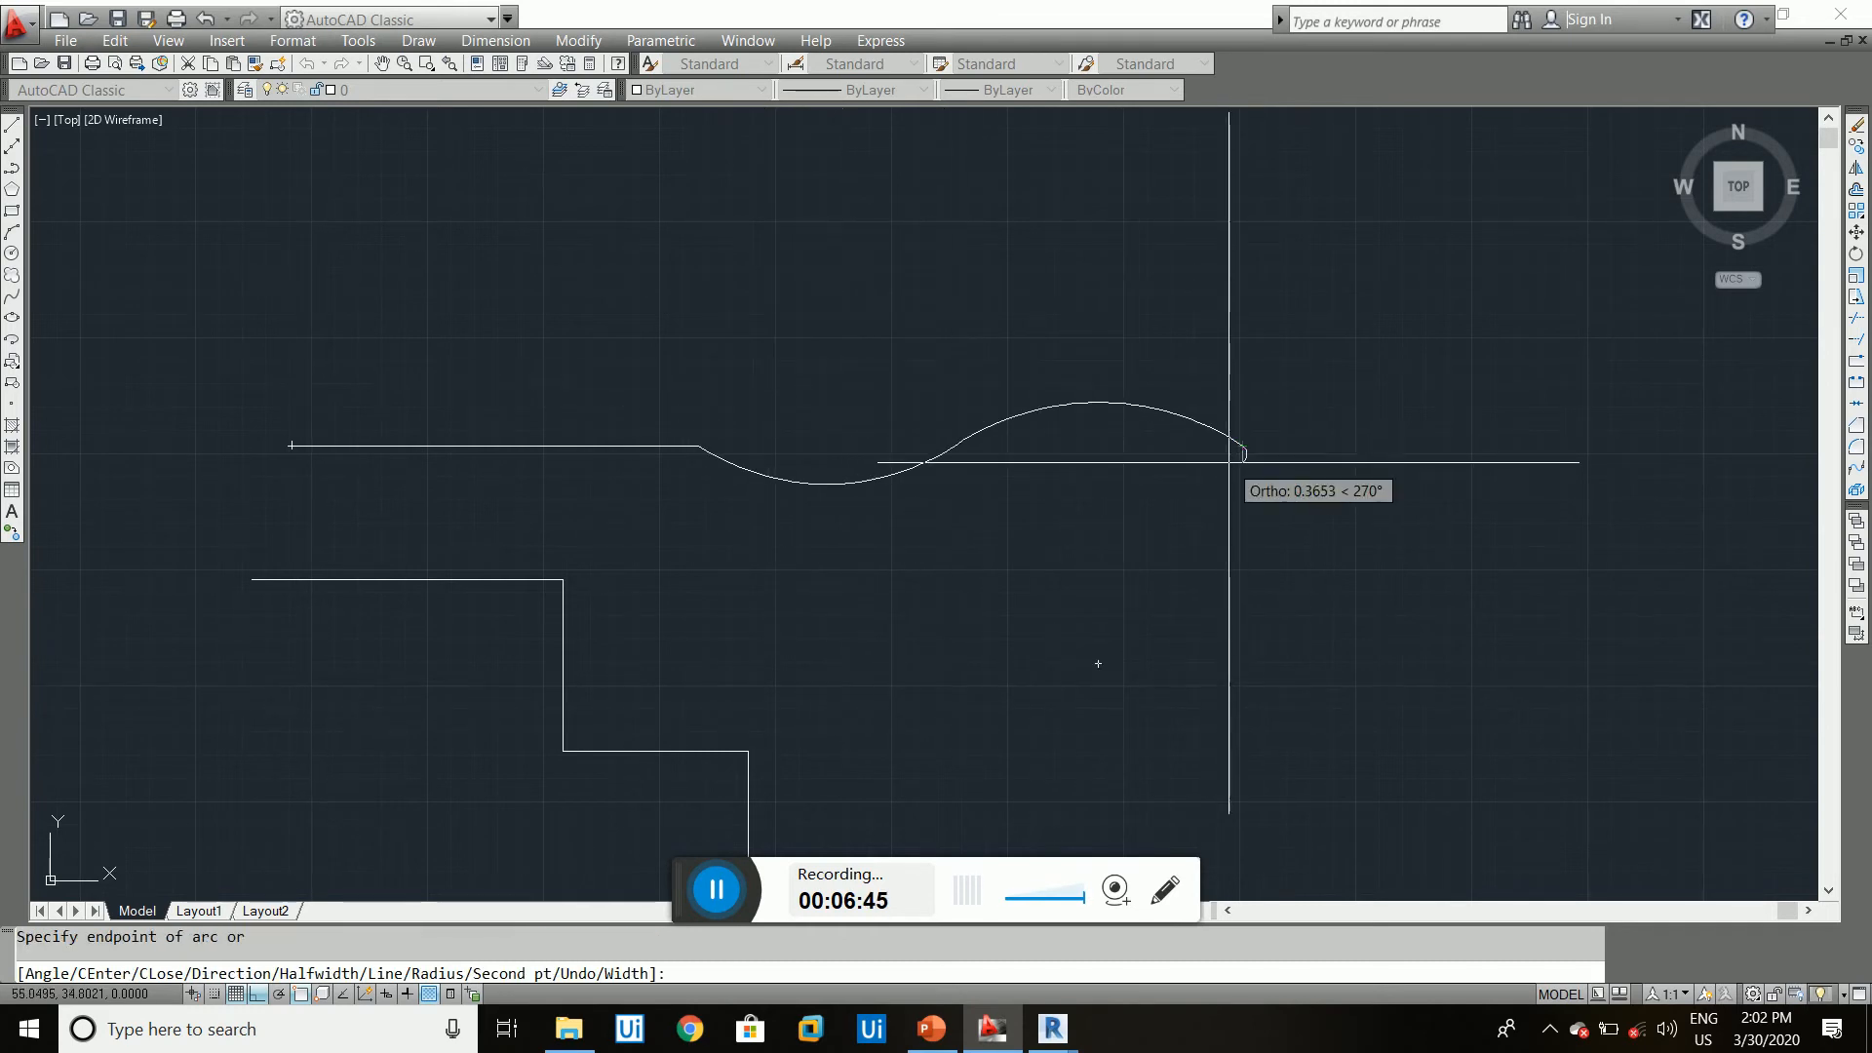
- Continue the polyline to the right with alternating wave-like arcs, add a last arc that curls downward, and end the command
scroll(1433, 490, down, 4)
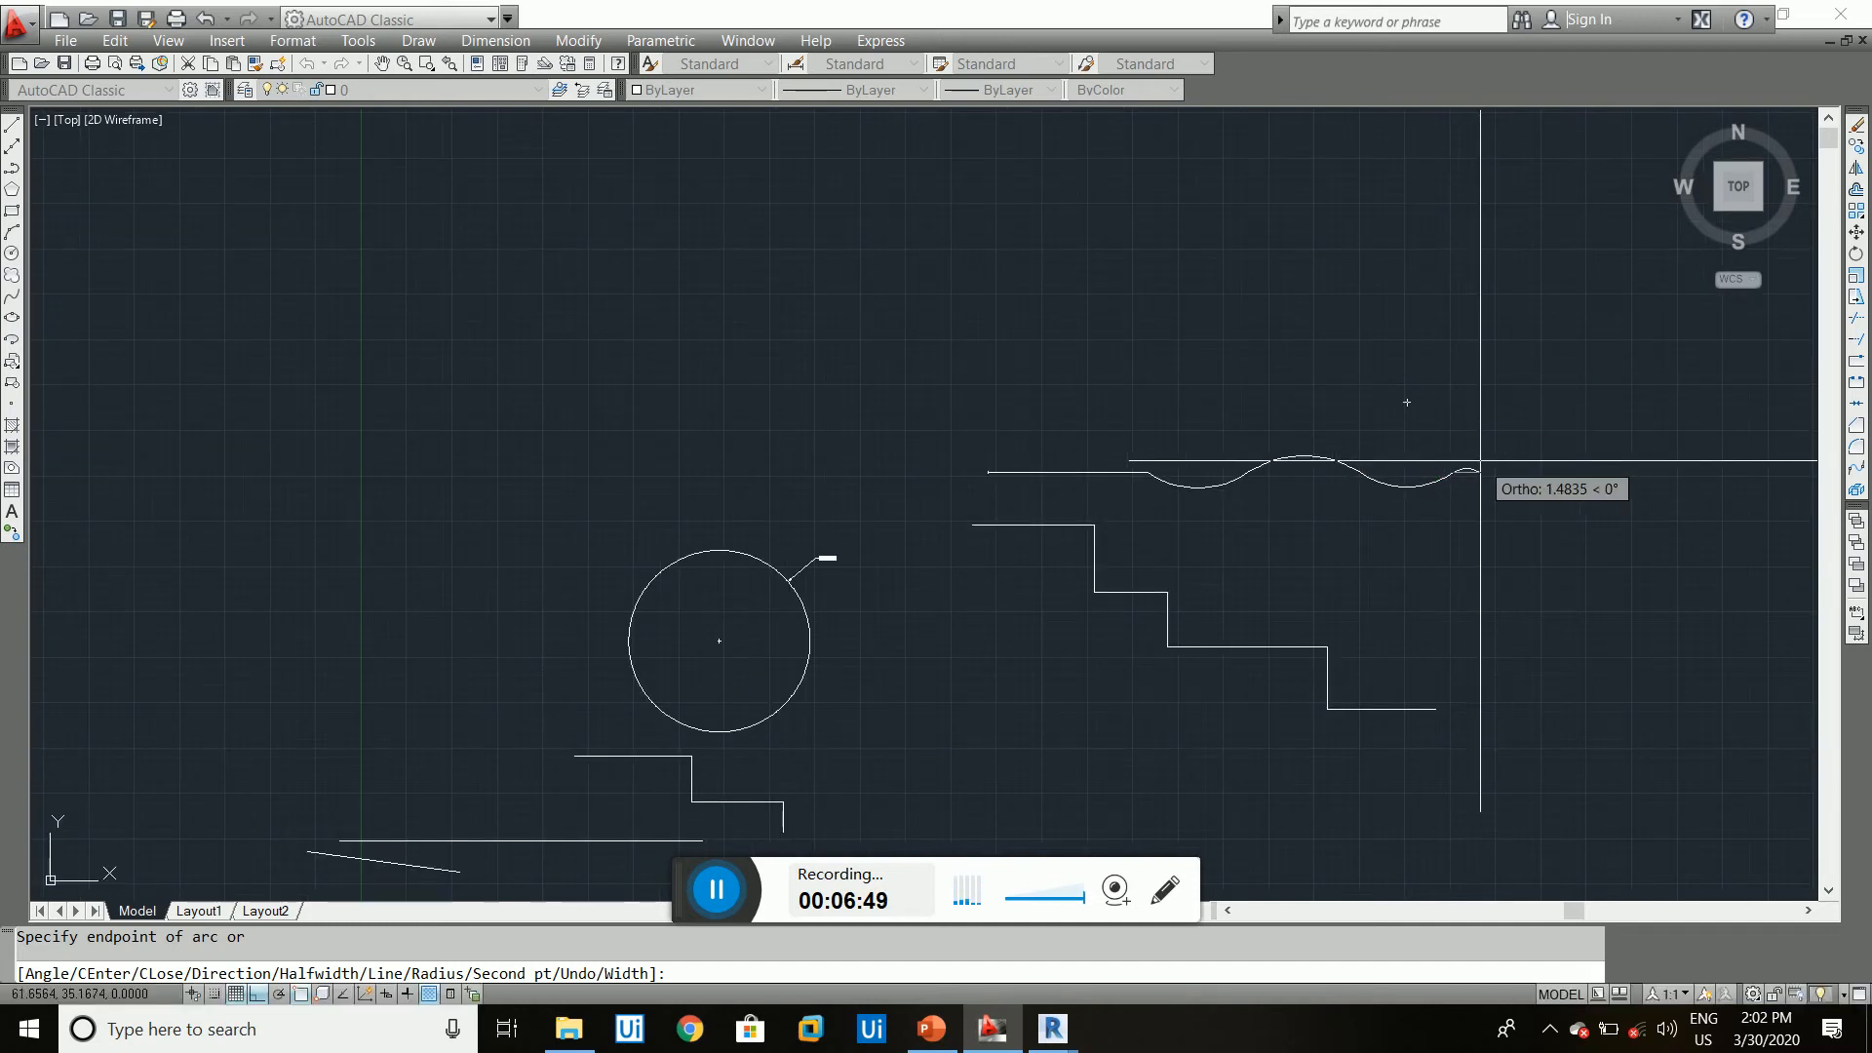
scroll(1480, 460, up, 3)
scroll(1275, 476, down, 2)
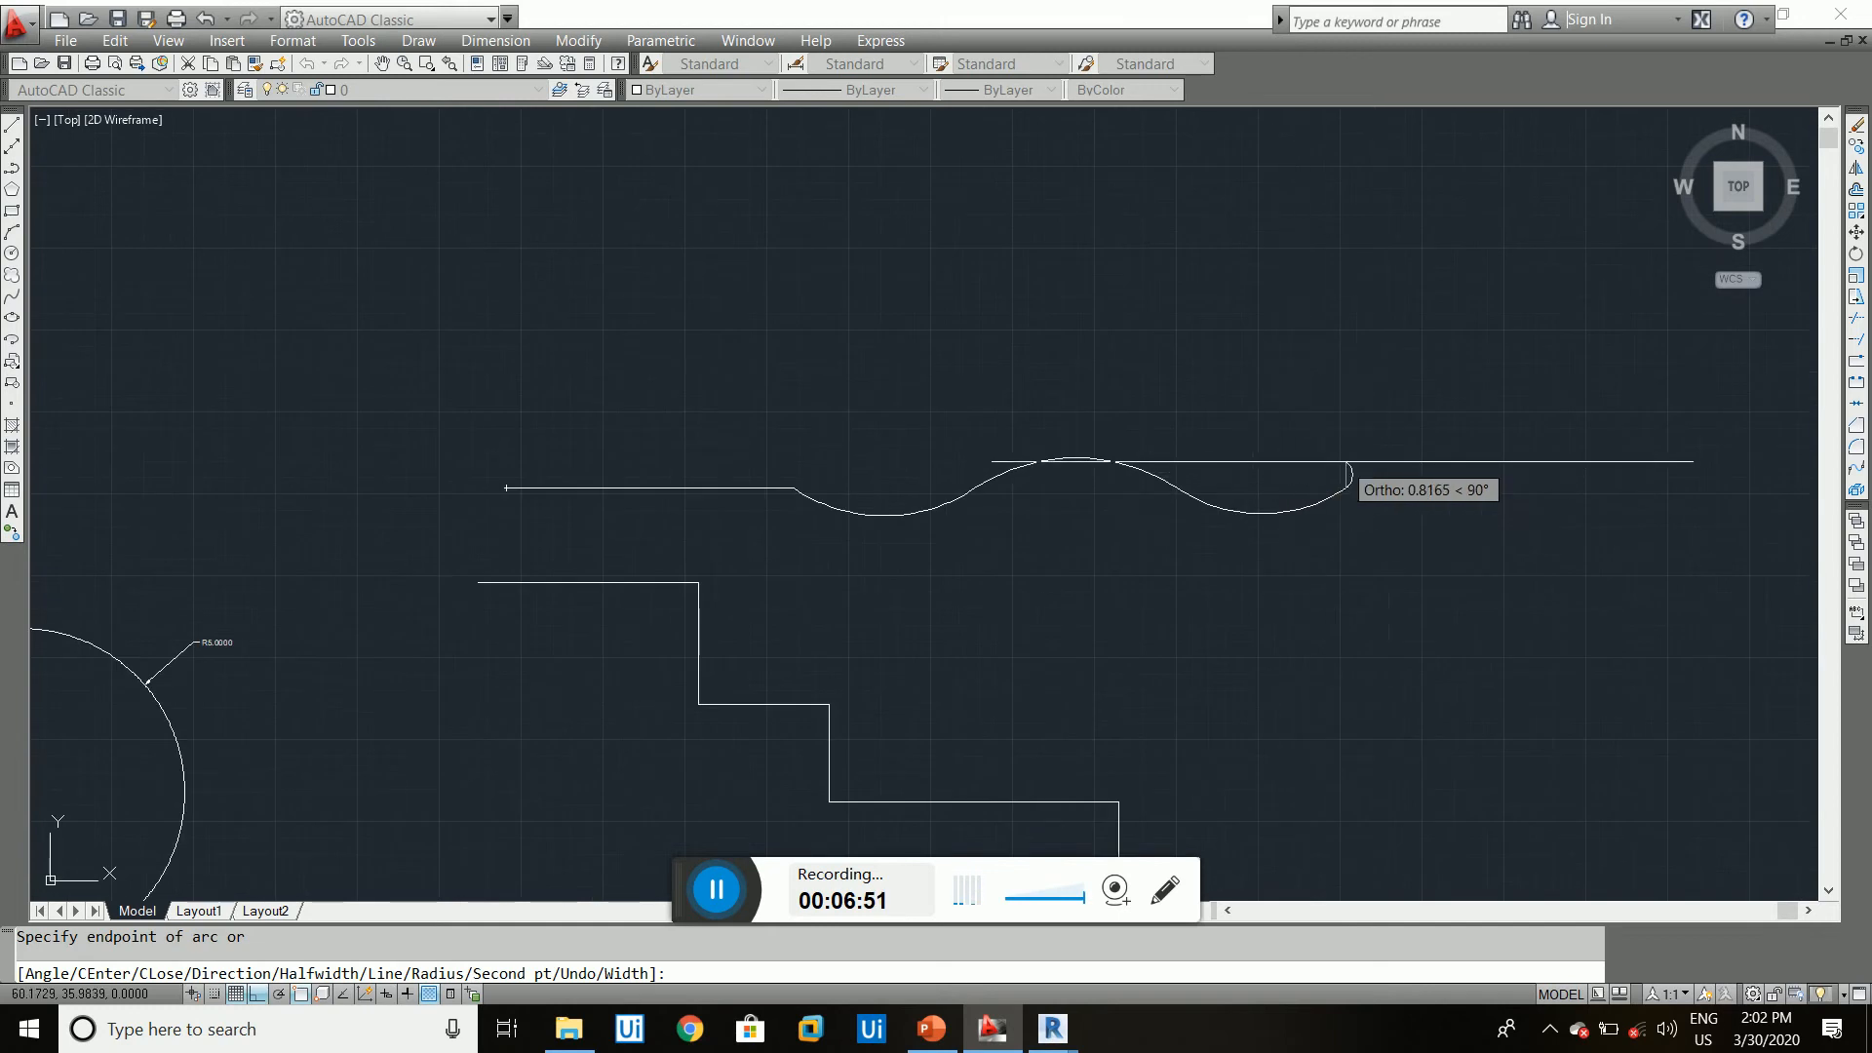
click(1490, 533)
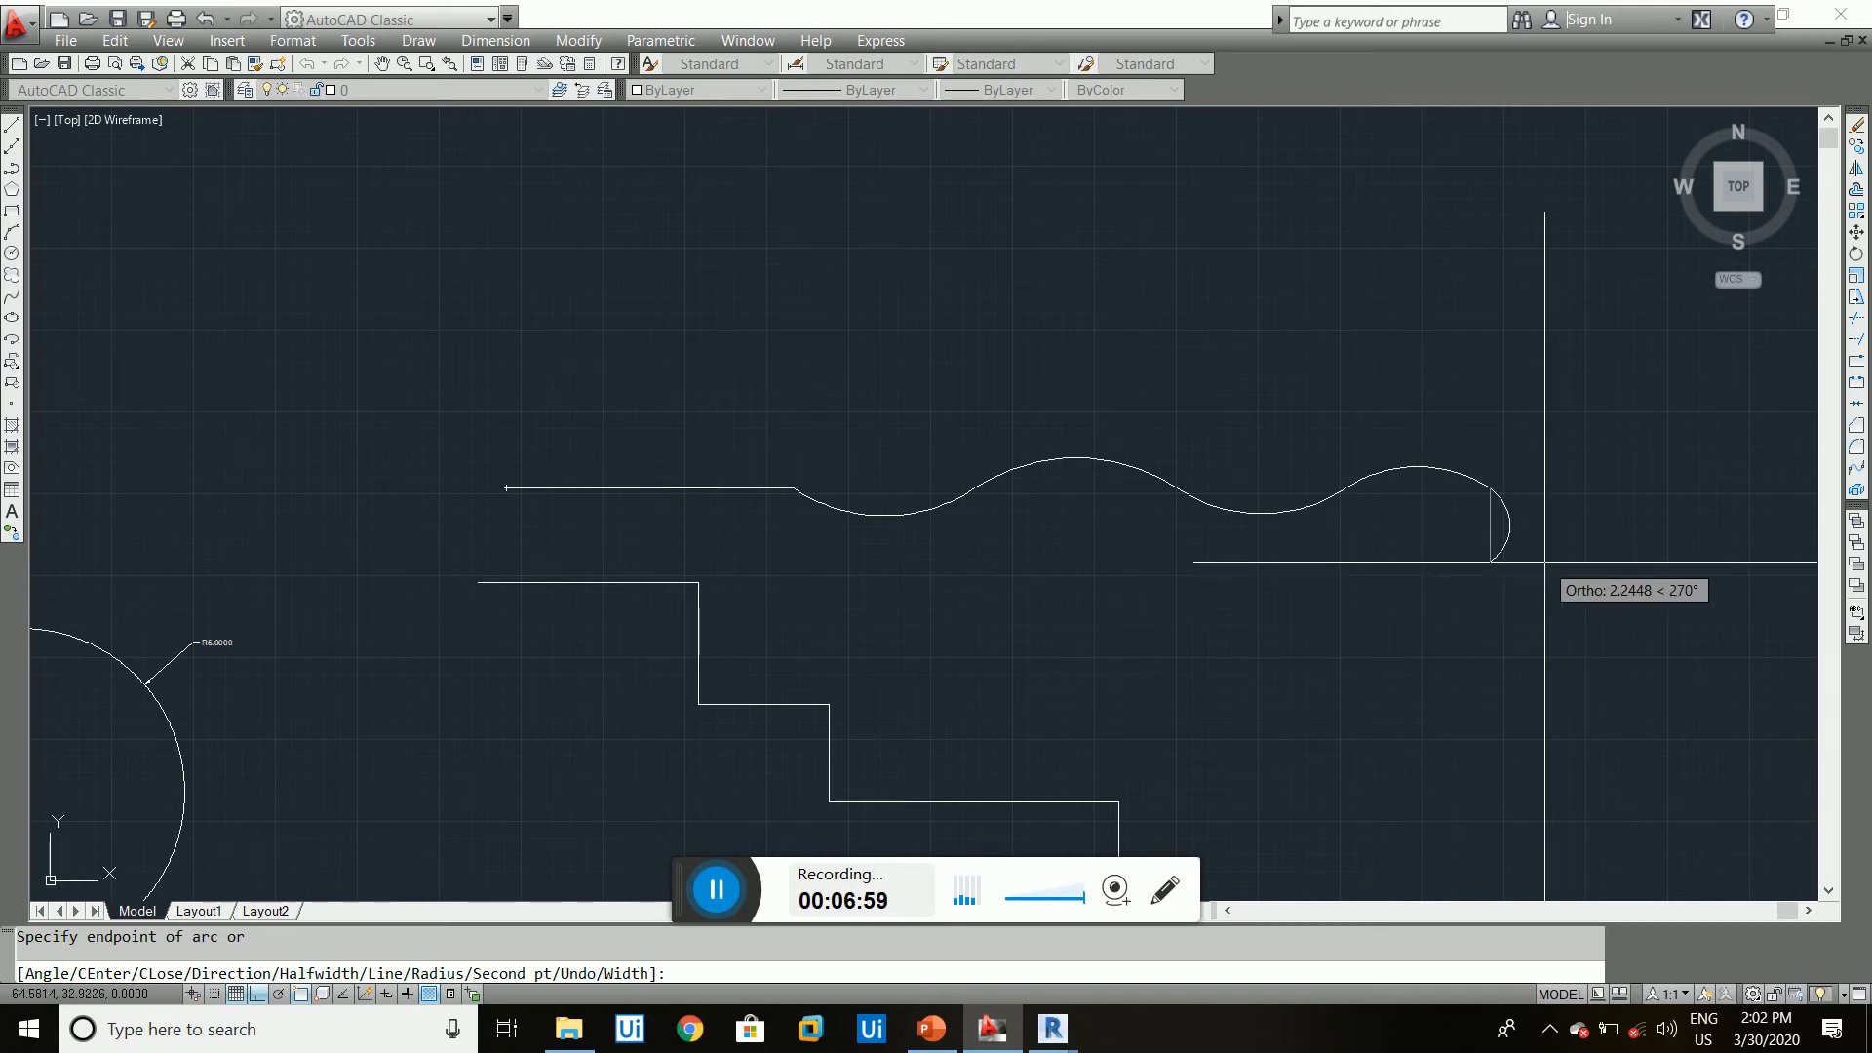
scroll(1257, 488, down, 2)
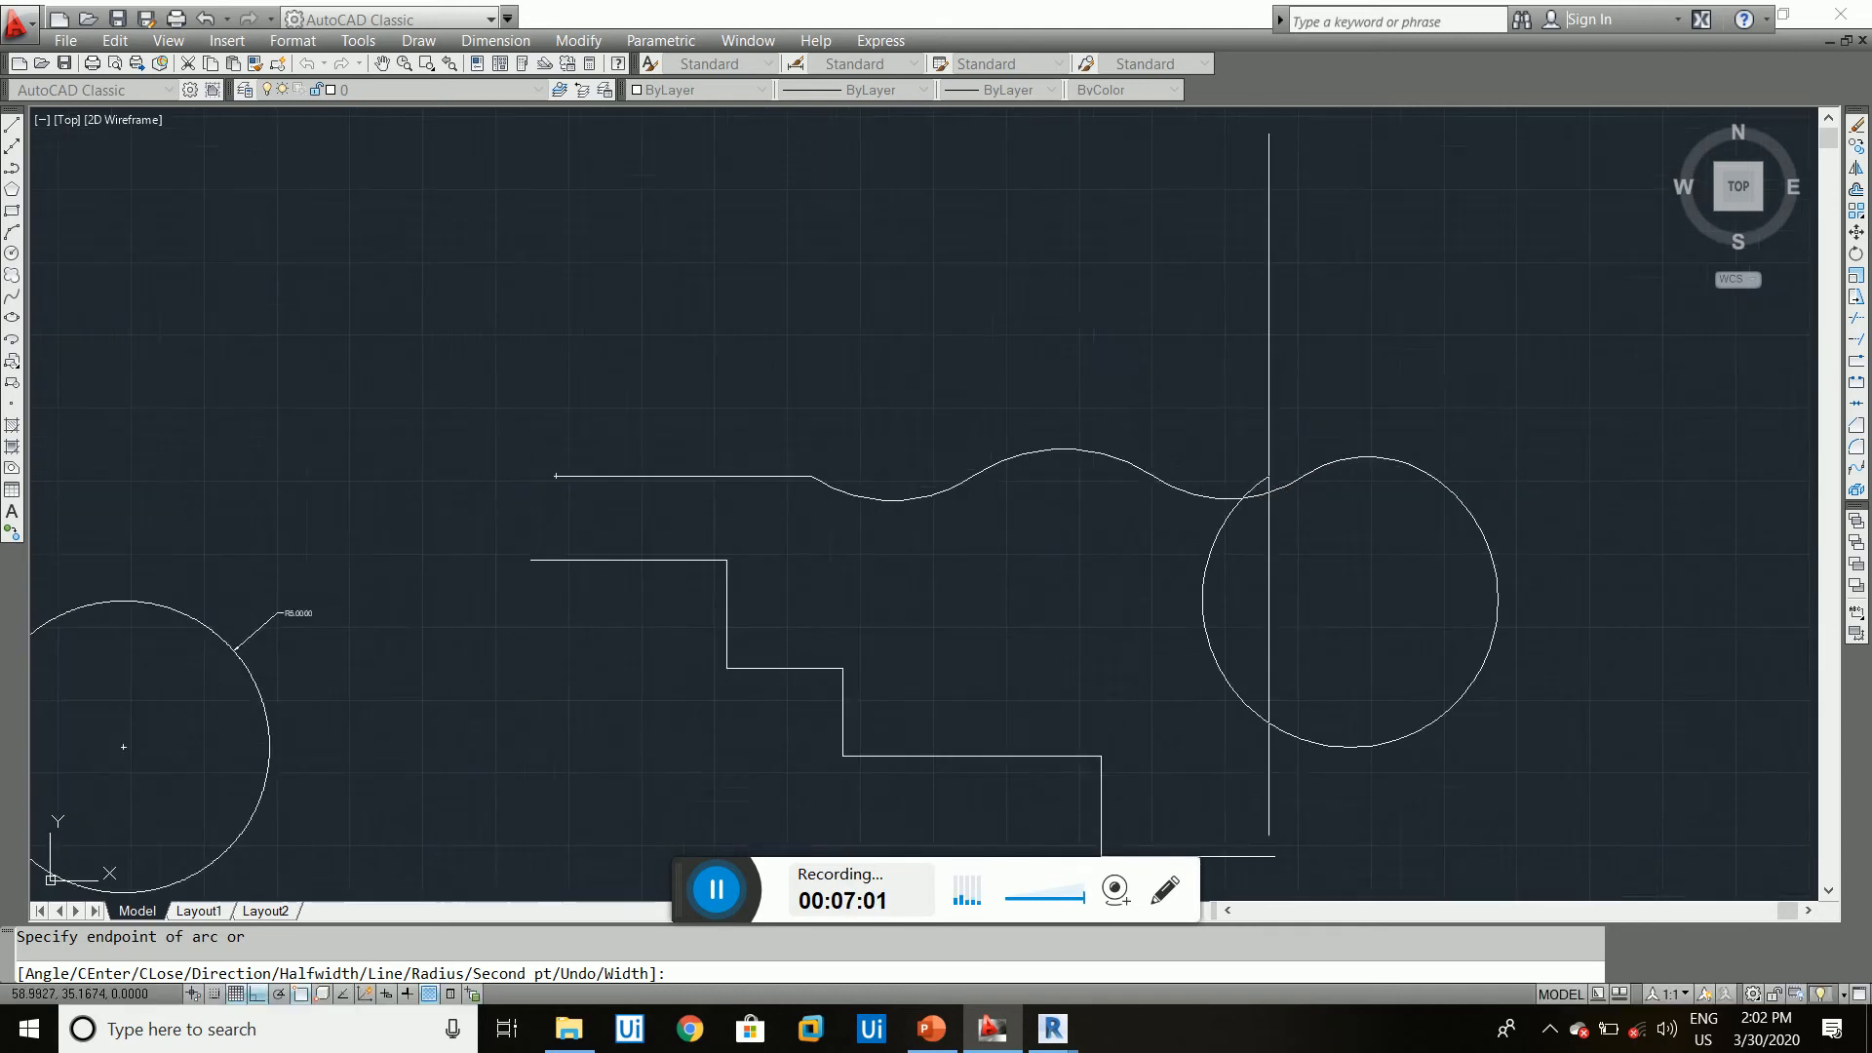
scroll(1269, 484, up, 2)
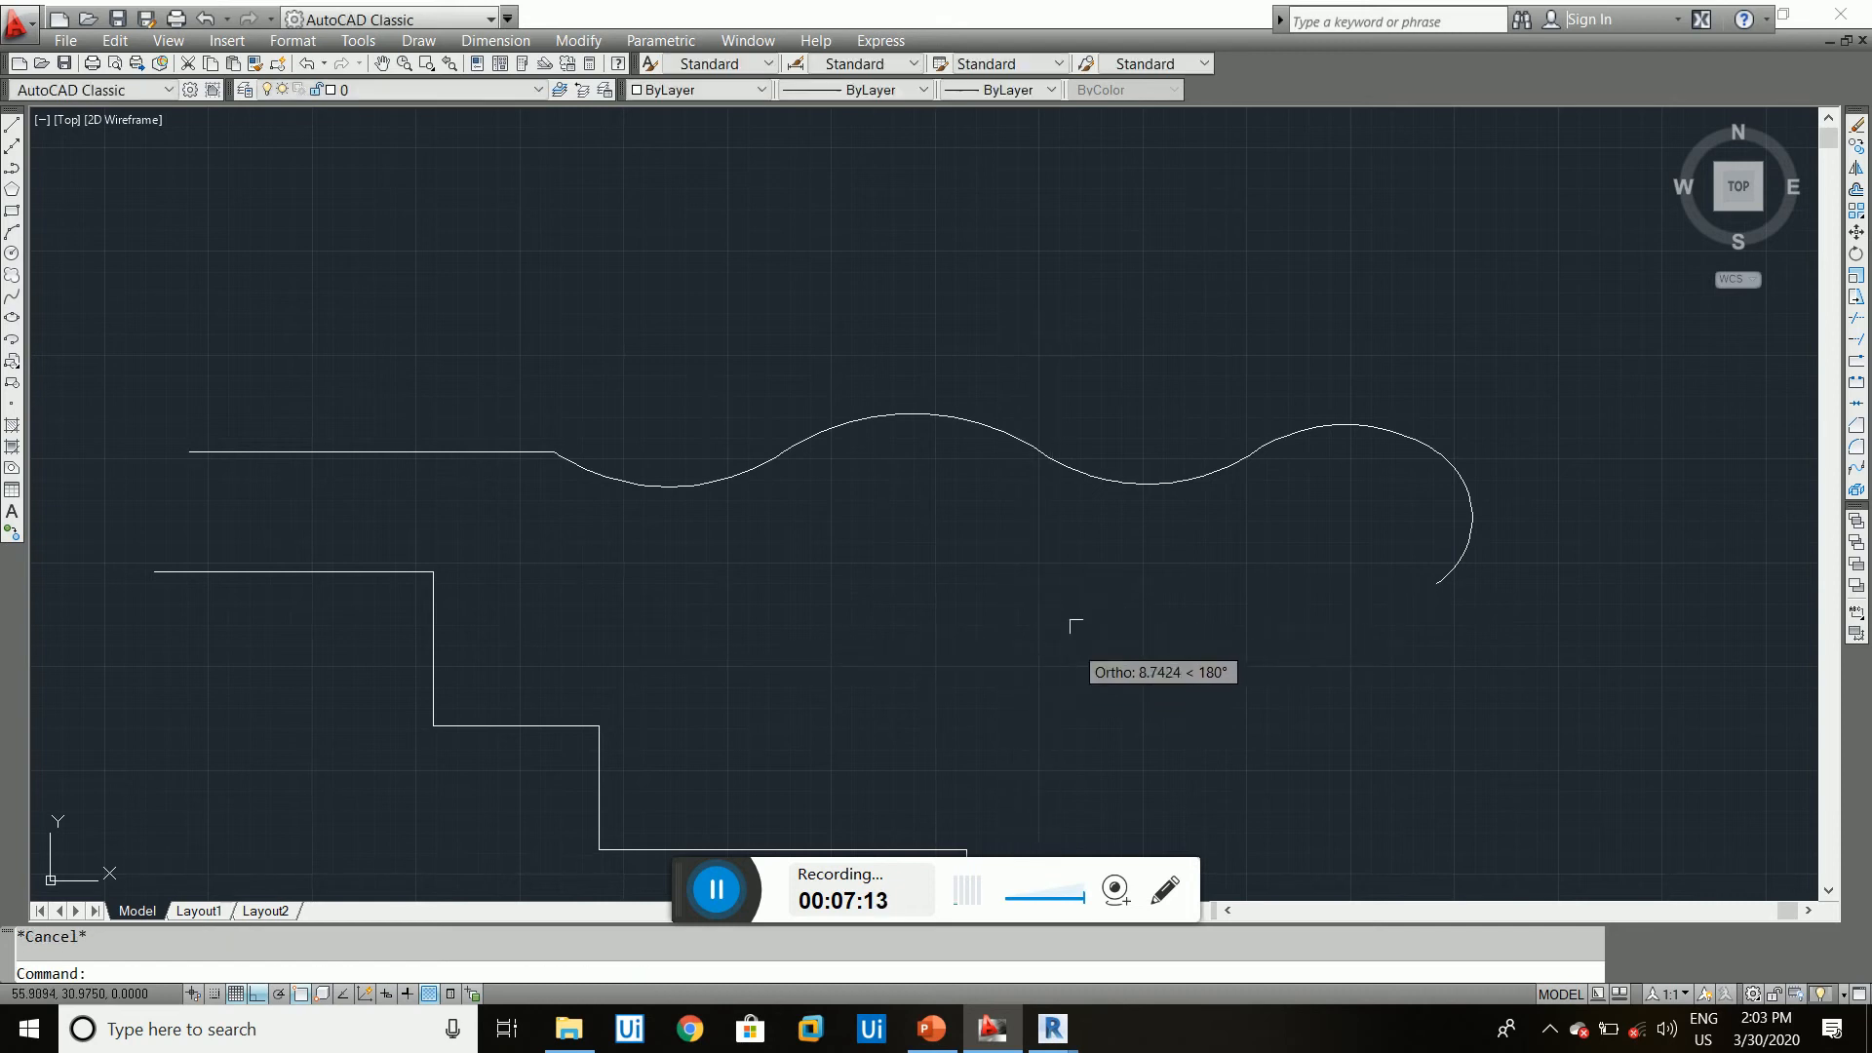
key(Escape)
- Select the wavy polyline to check that its straight segment and arcs form one object, and clear the selection
scroll(1394, 582, up, 3)
click(1471, 577)
scroll(1413, 526, down, 4)
click(1329, 460)
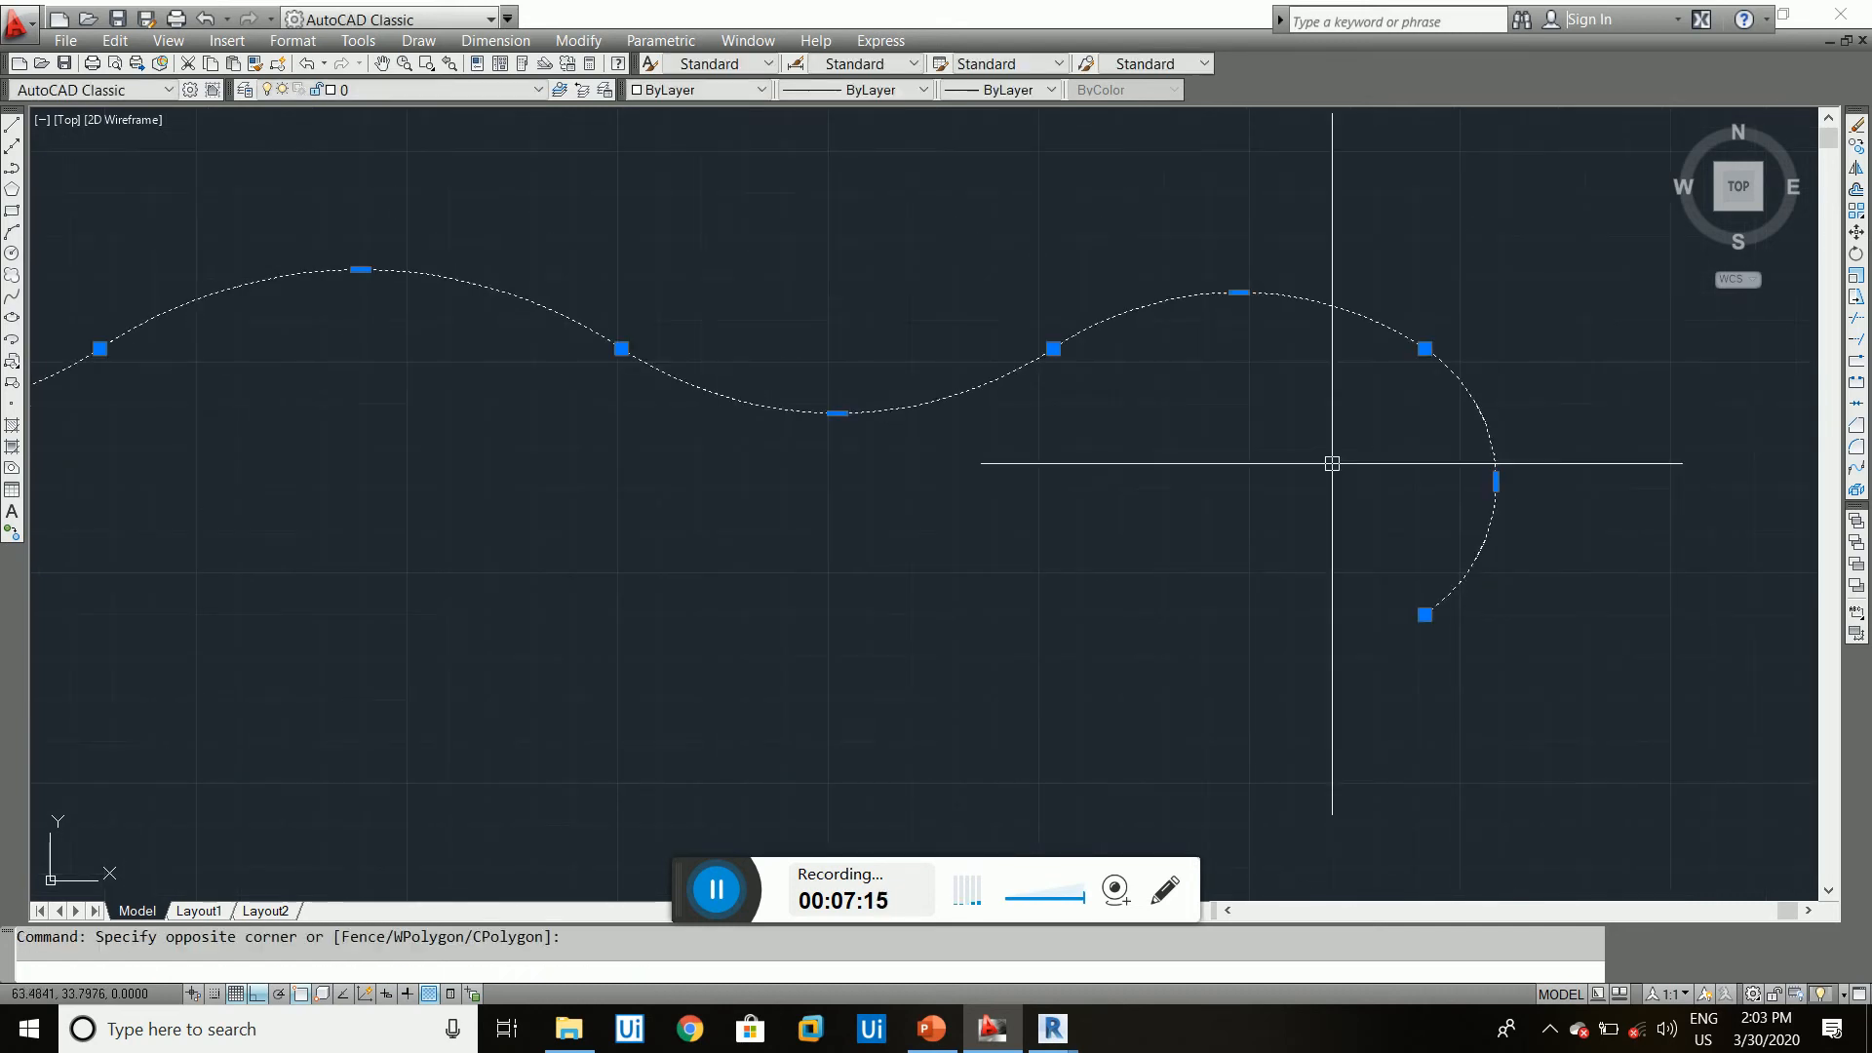
key(Escape)
scroll(902, 417, down, 2)
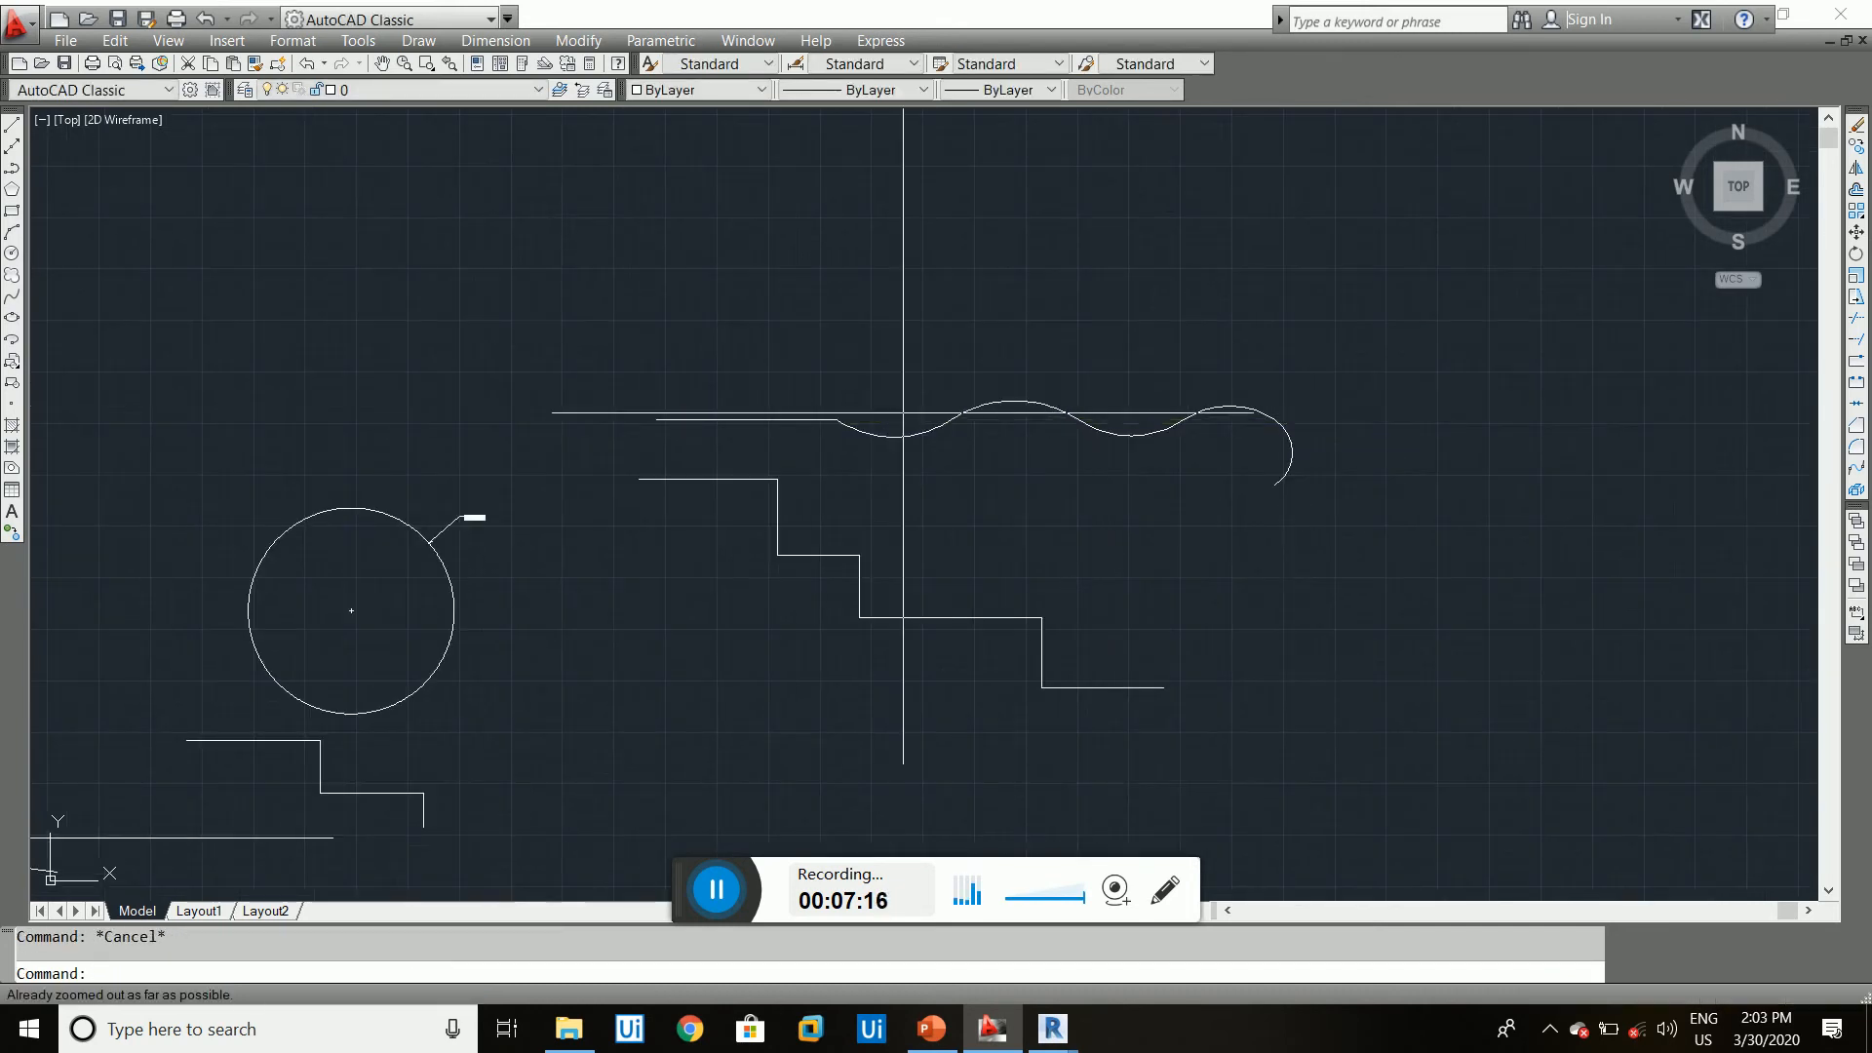
scroll(797, 442, up, 4)
click(728, 364)
key(Escape)
scroll(725, 373, down, 3)
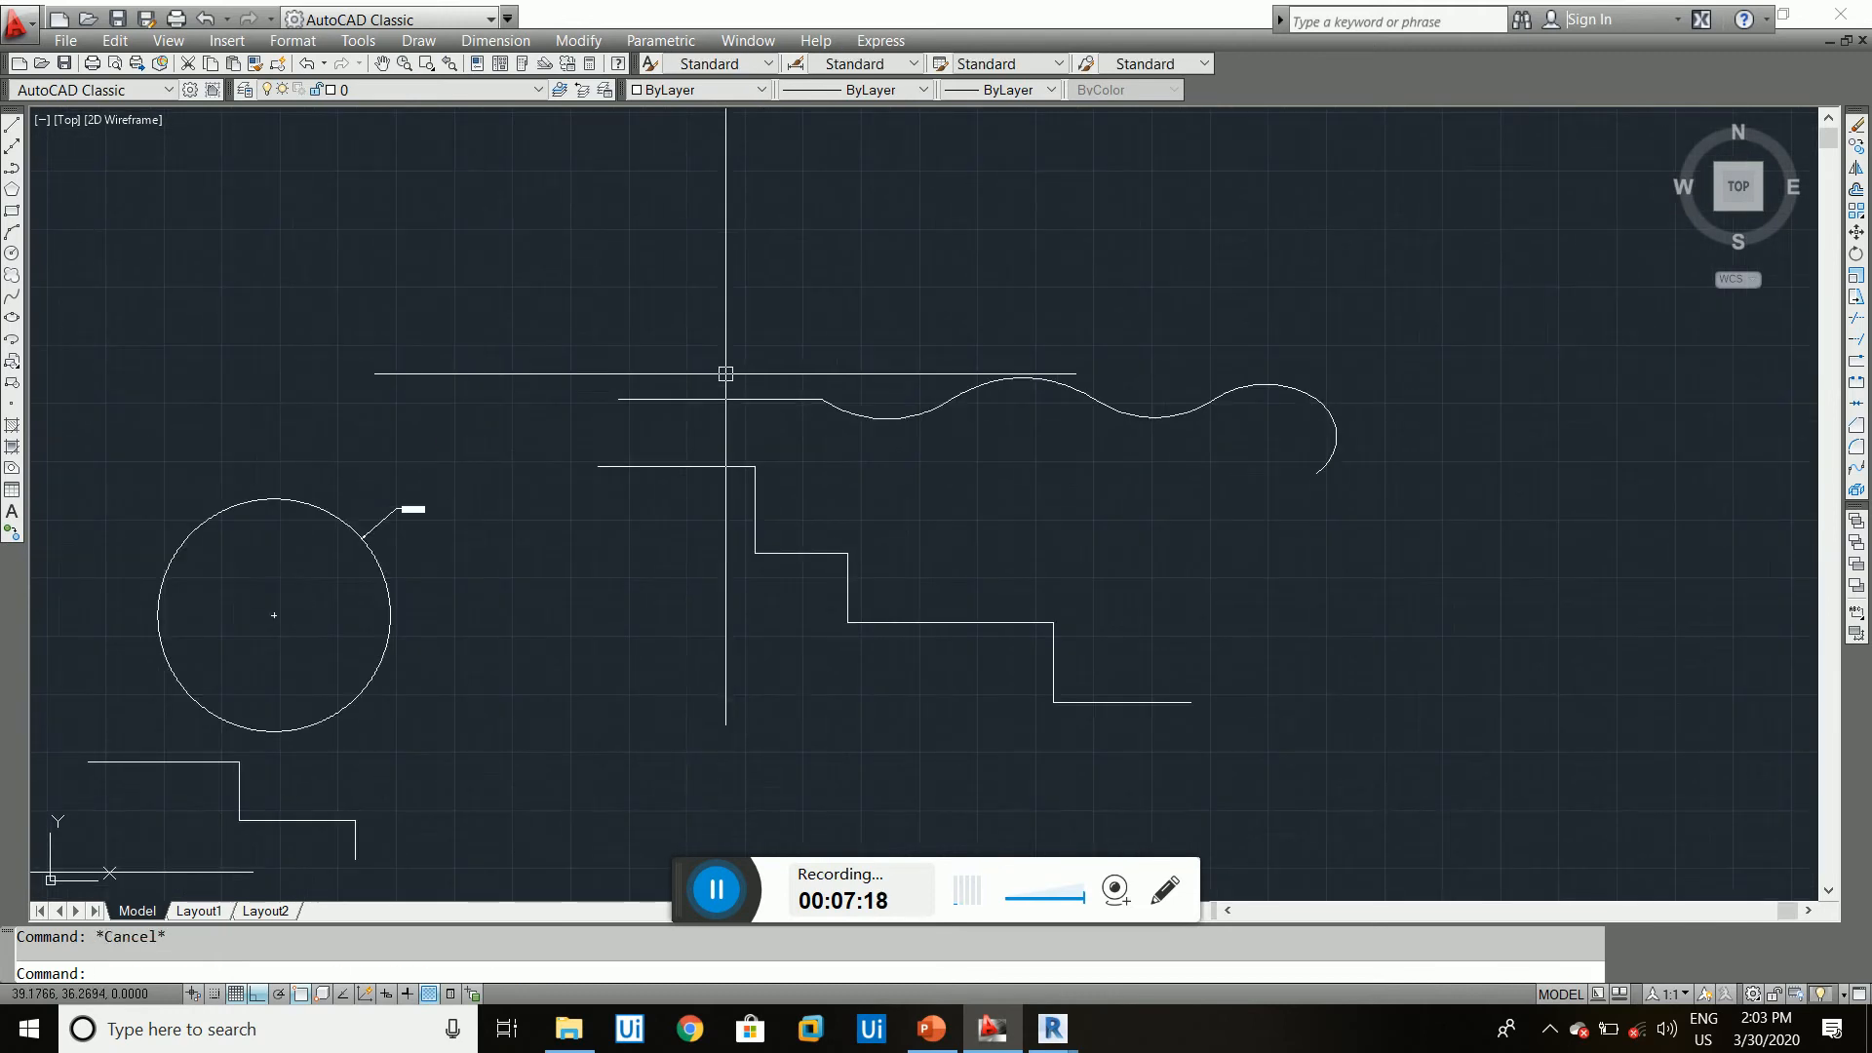
- Start another polyline above the wavy one with a horizontal segment about 9.2 units long to the right
scroll(726, 373, up, 2)
click(279, 994)
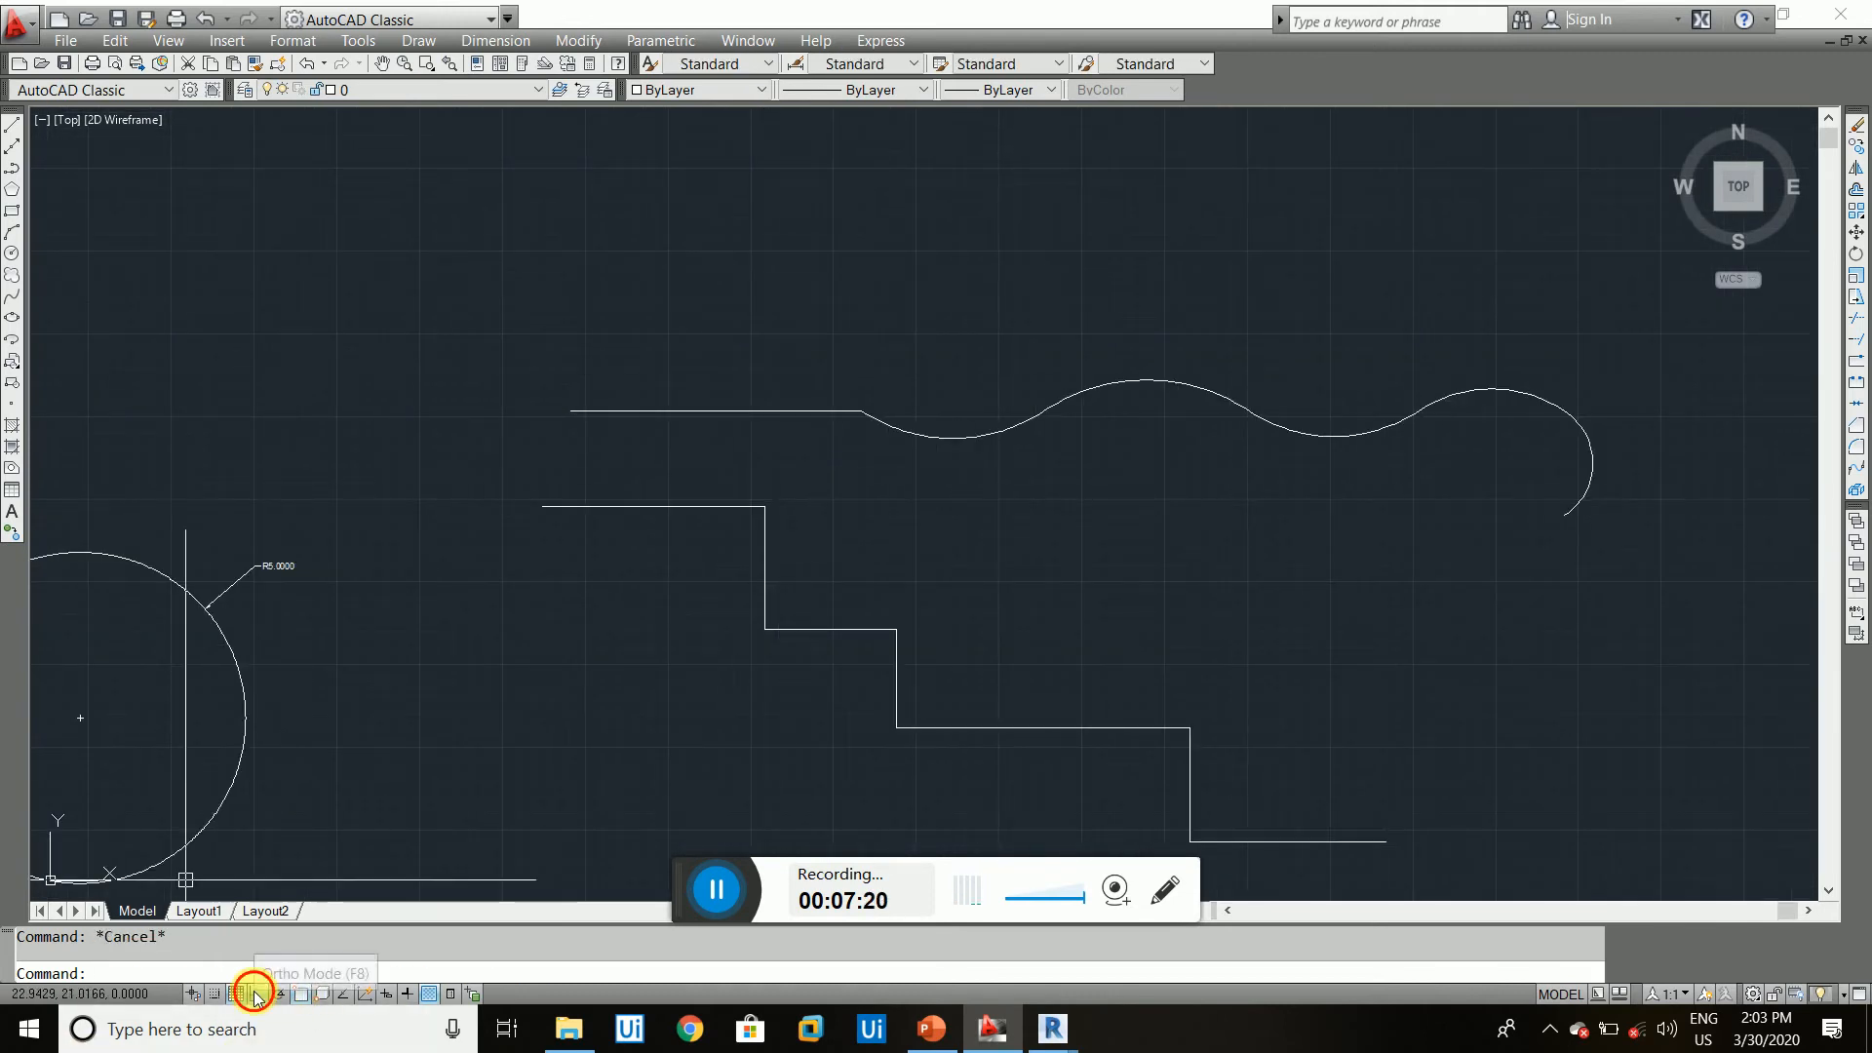
text(pl)
key(Return)
scroll(543, 514, down, 2)
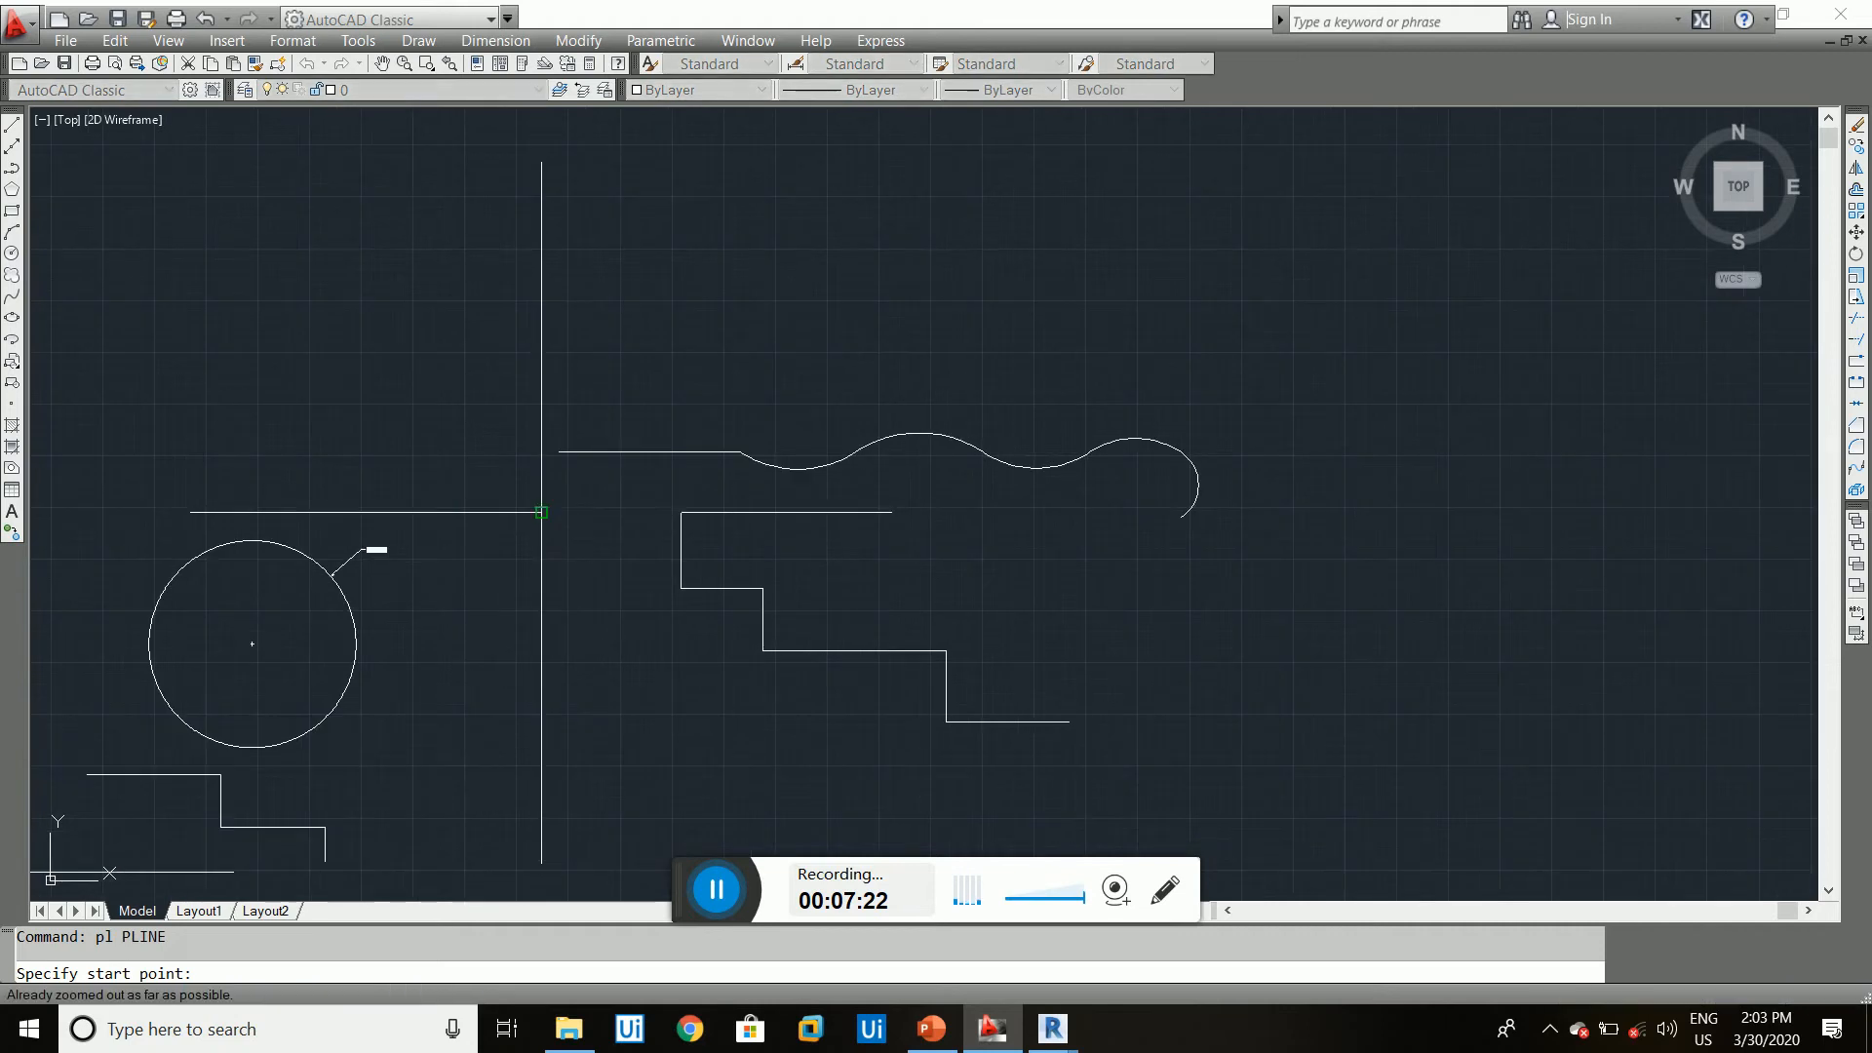
scroll(538, 390, up, 3)
click(534, 297)
key(F8)
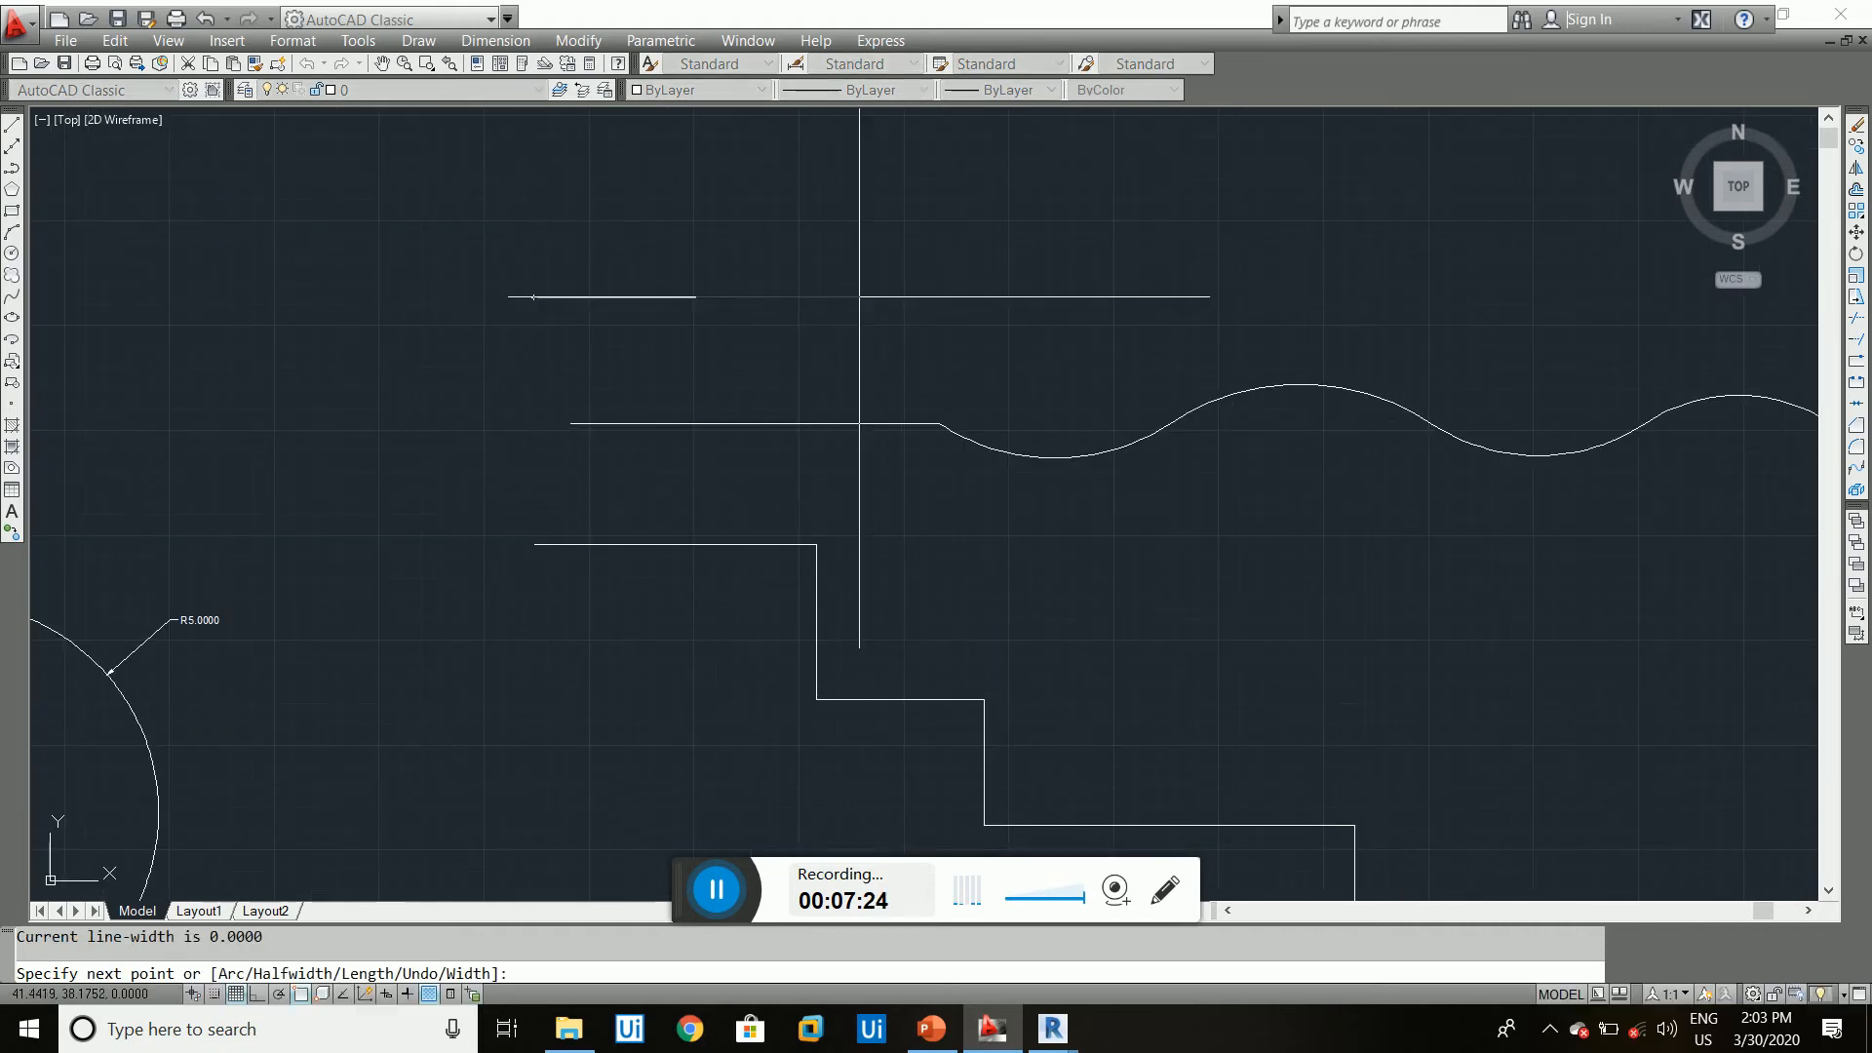
key(F8)
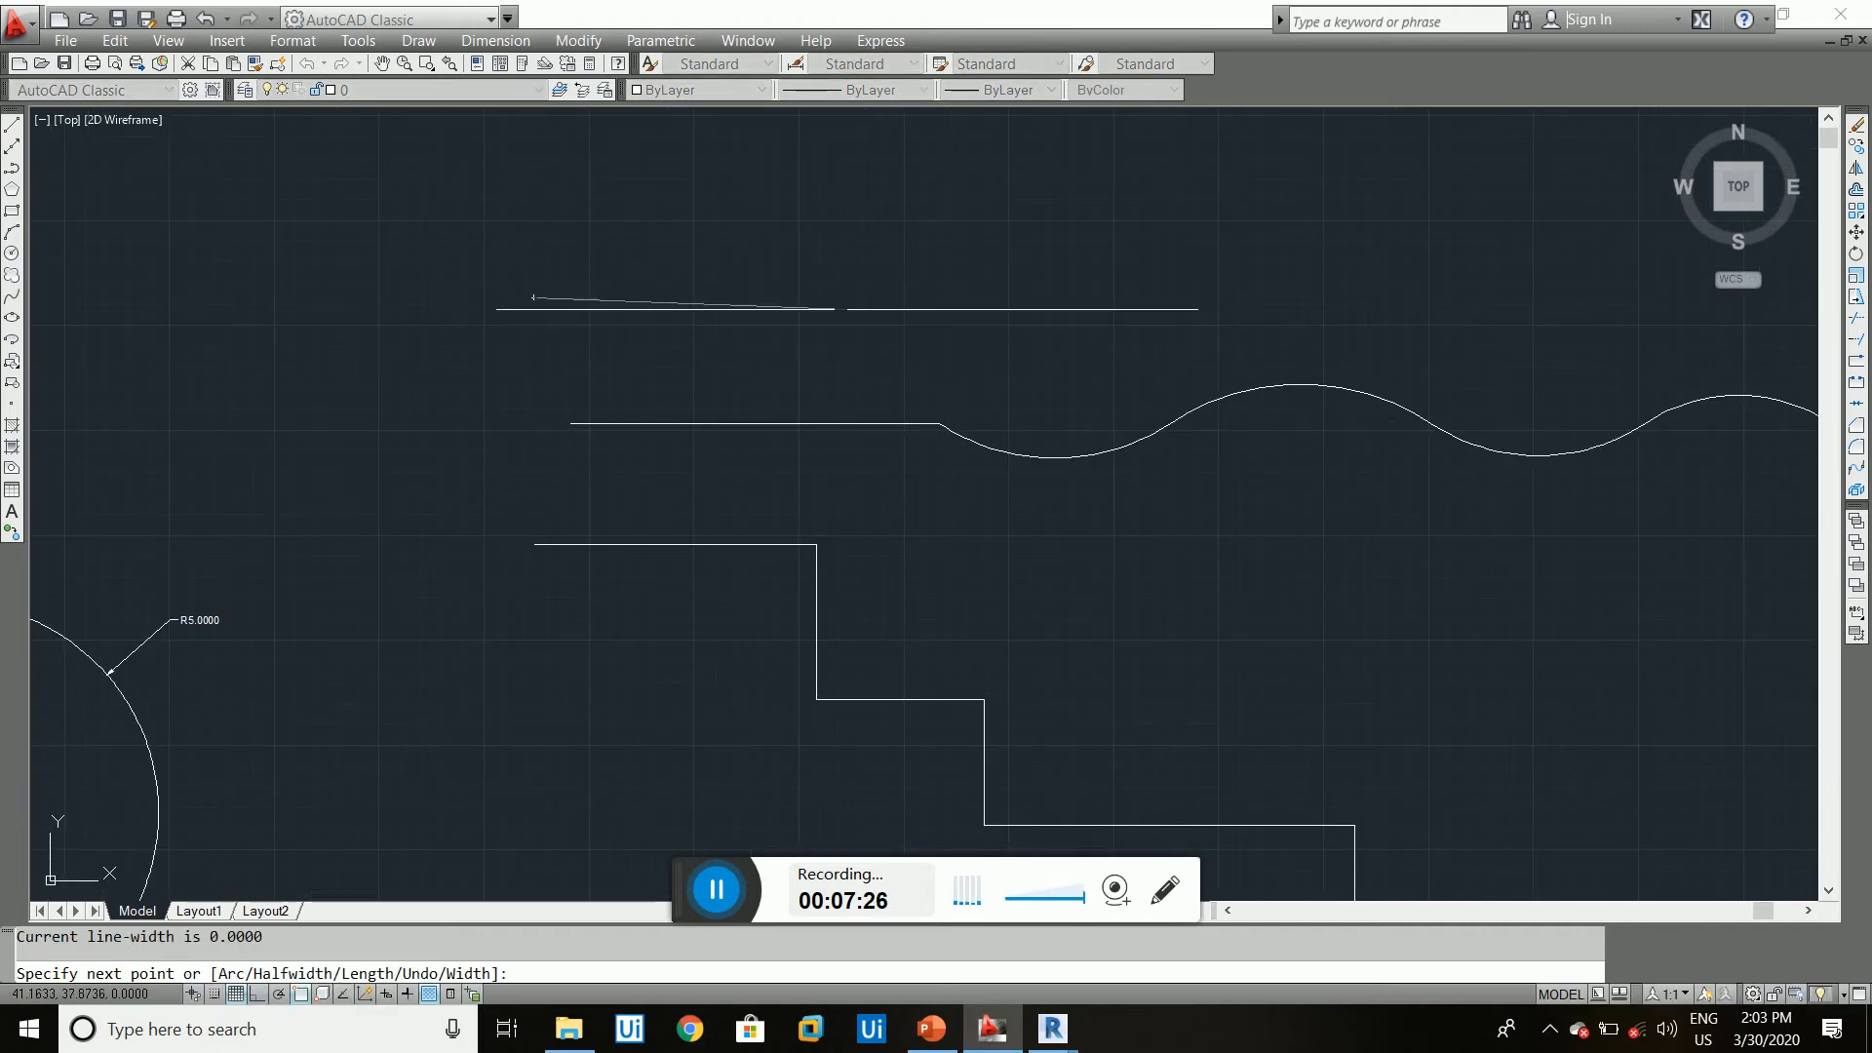
key(F8)
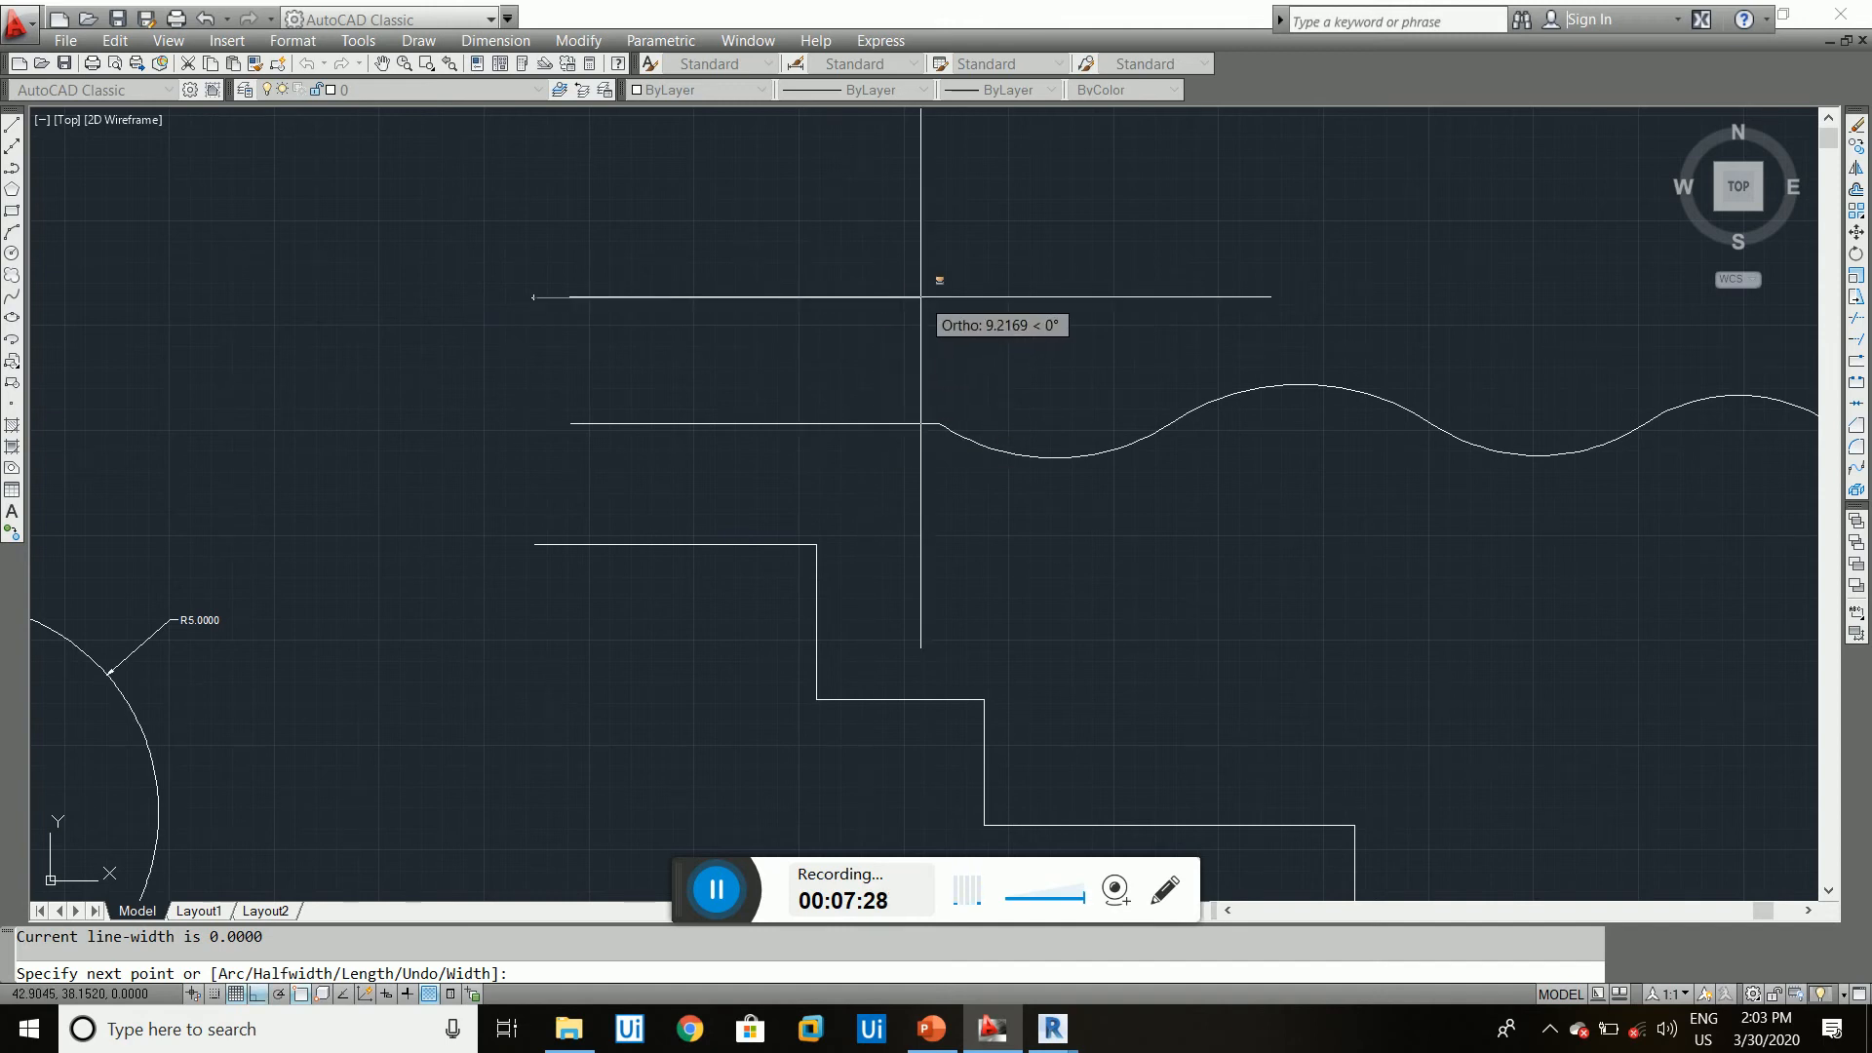
click(921, 296)
- Turn Ortho off, continue the polyline with Arc segments that rise, sweep down across the wavy polyline and curl back left, and end the command
key(F8)
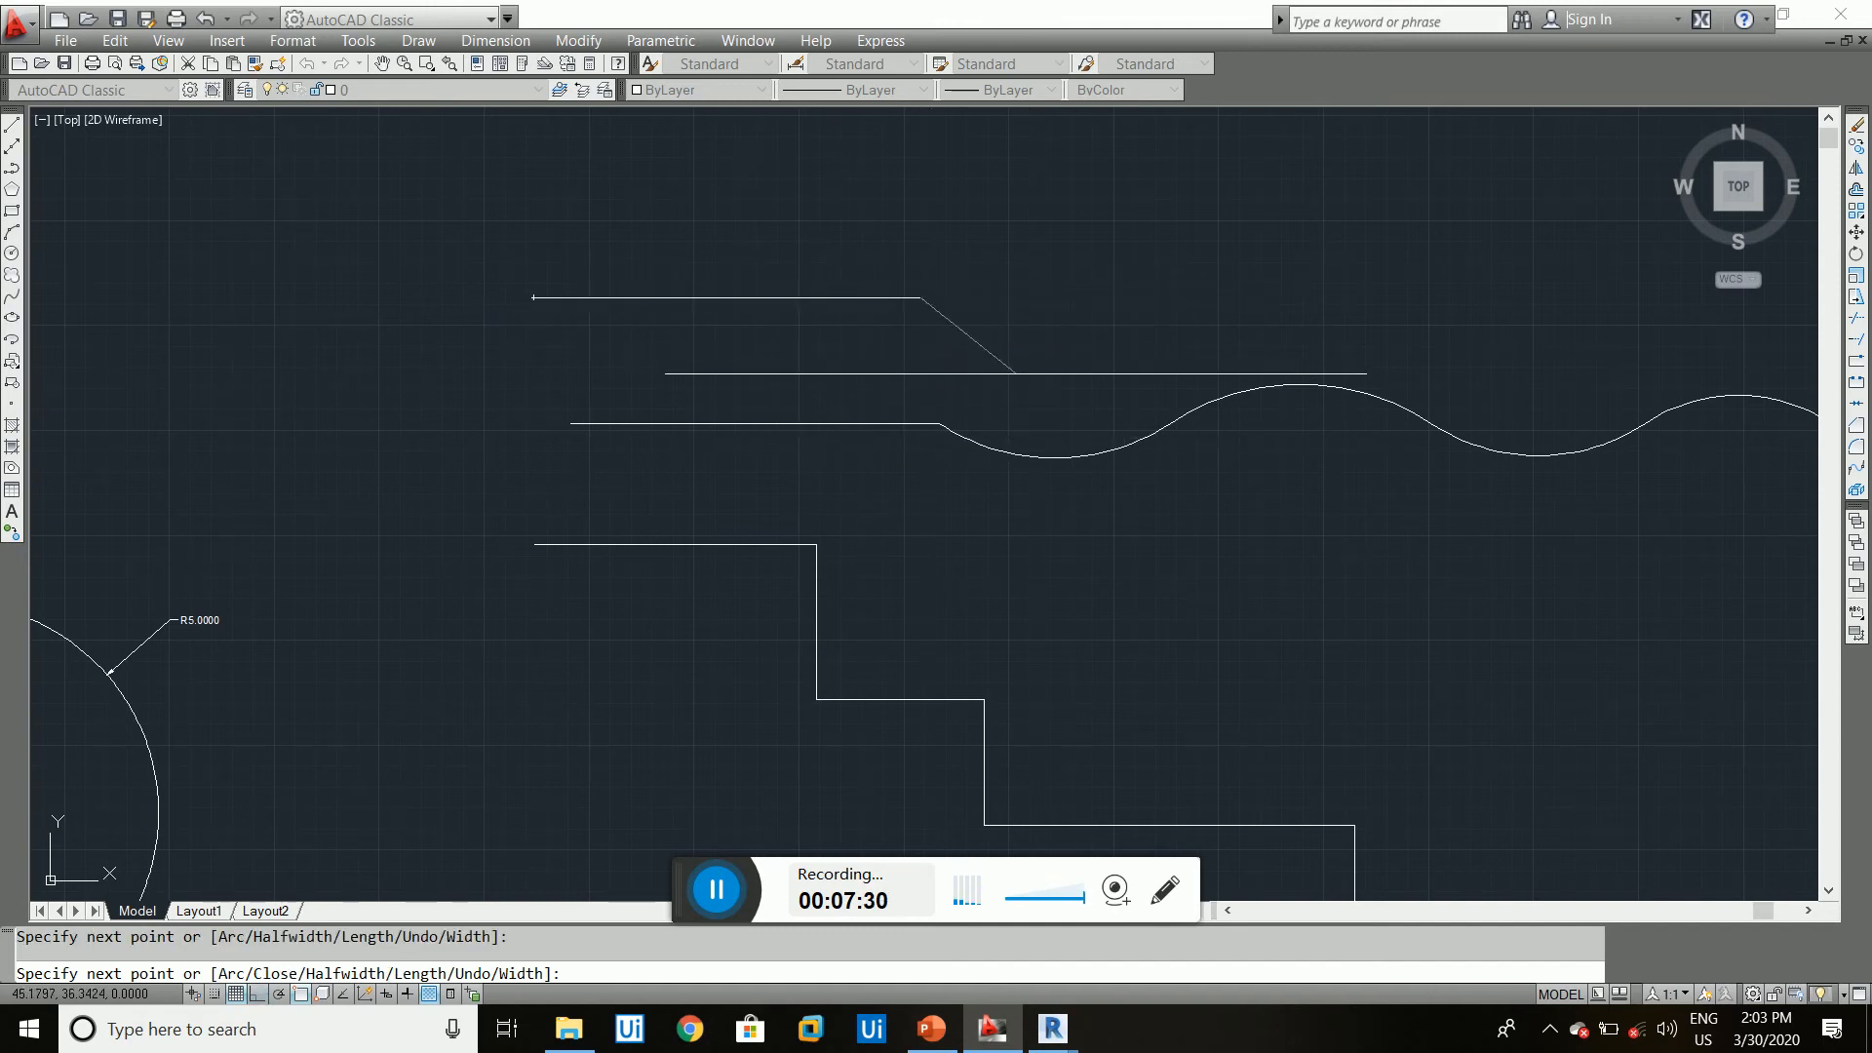
text(a)
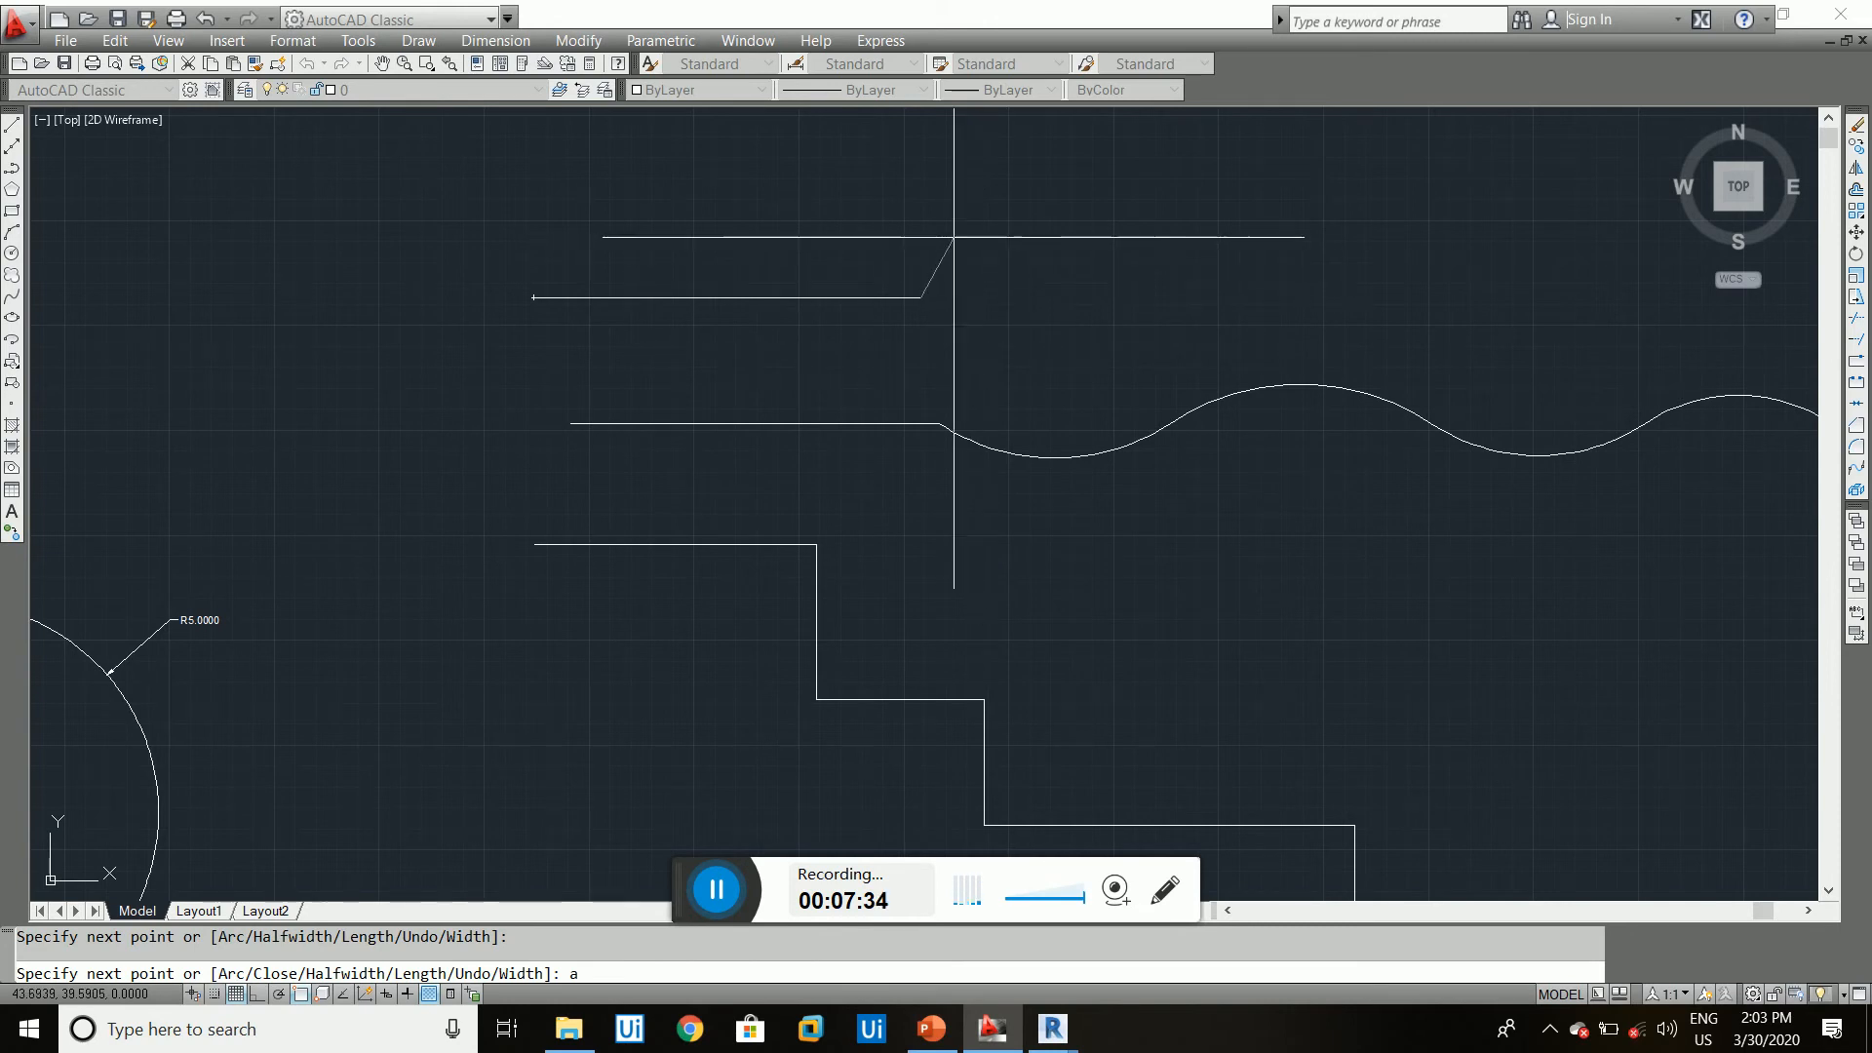
key(Return)
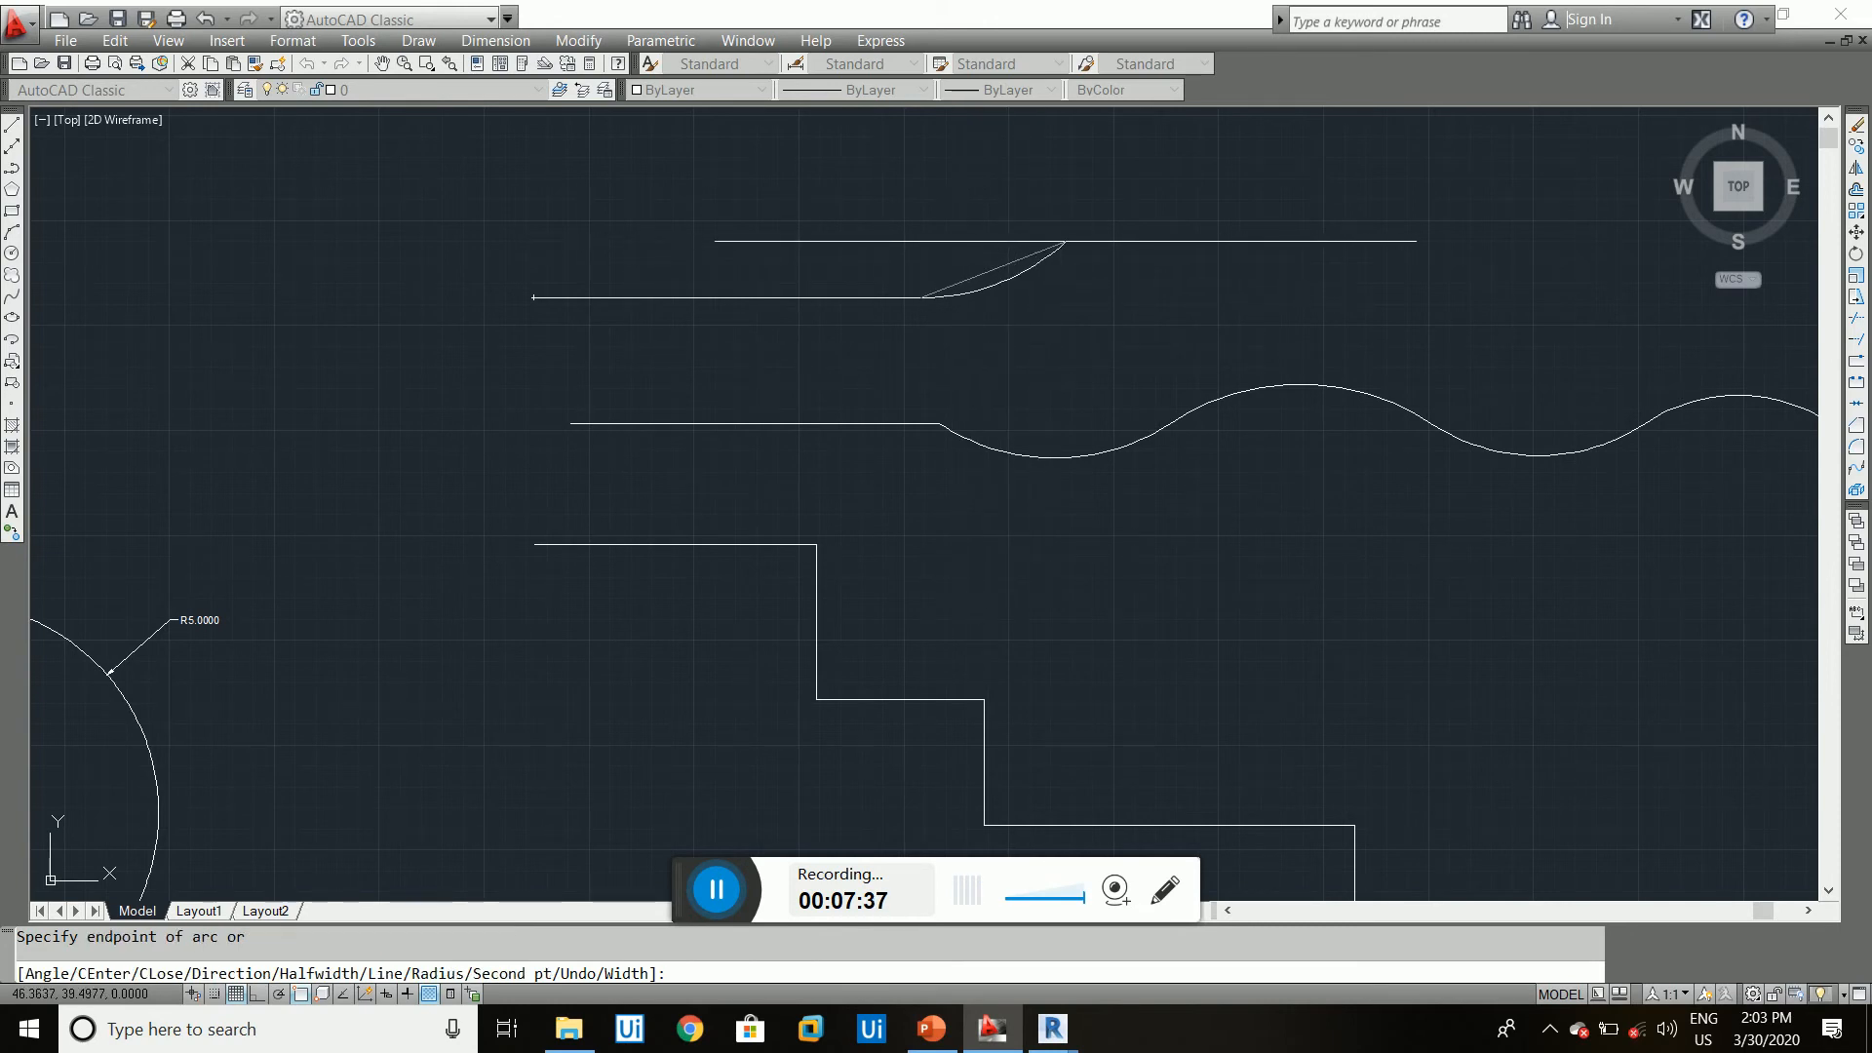
click(1526, 490)
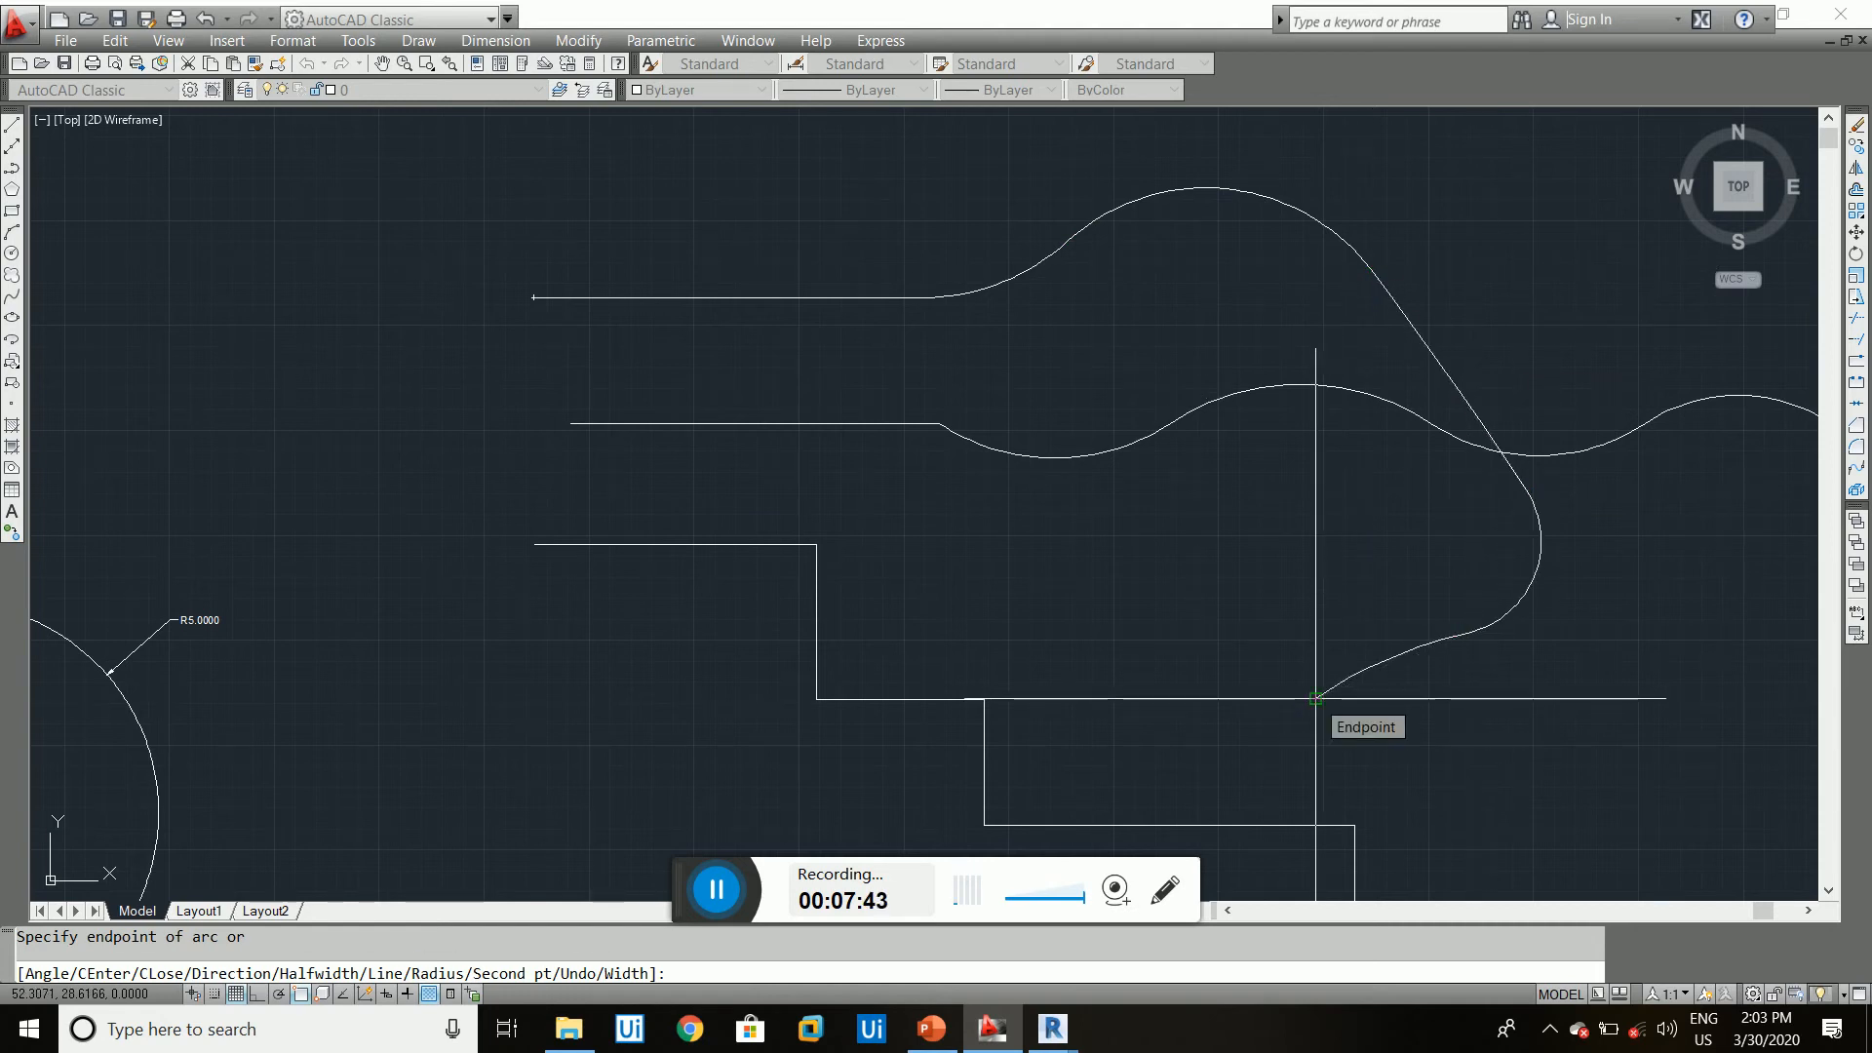
scroll(1268, 721, down, 2)
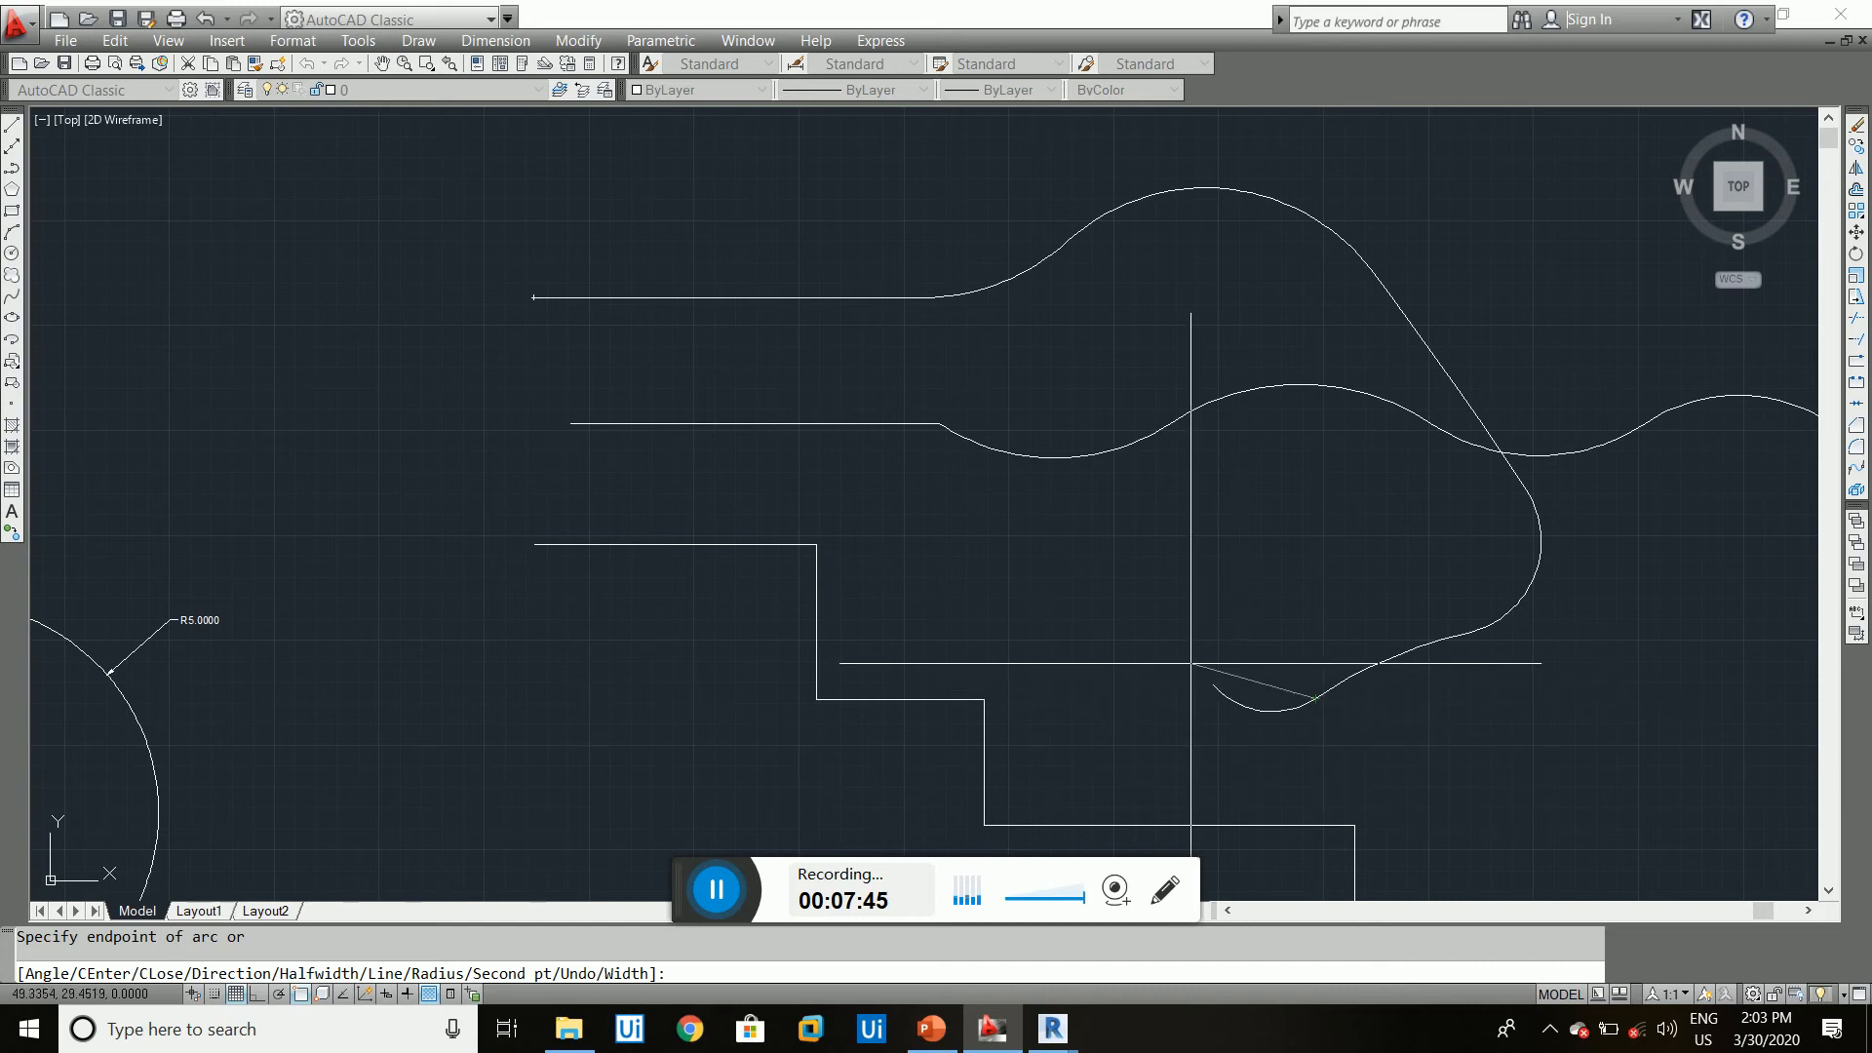
key(Escape)
- Start a new polyline above the arc polylines with a horizontal segment to the right
scroll(945, 334, up, 5)
text(pl)
key(Return)
scroll(918, 376, down, 3)
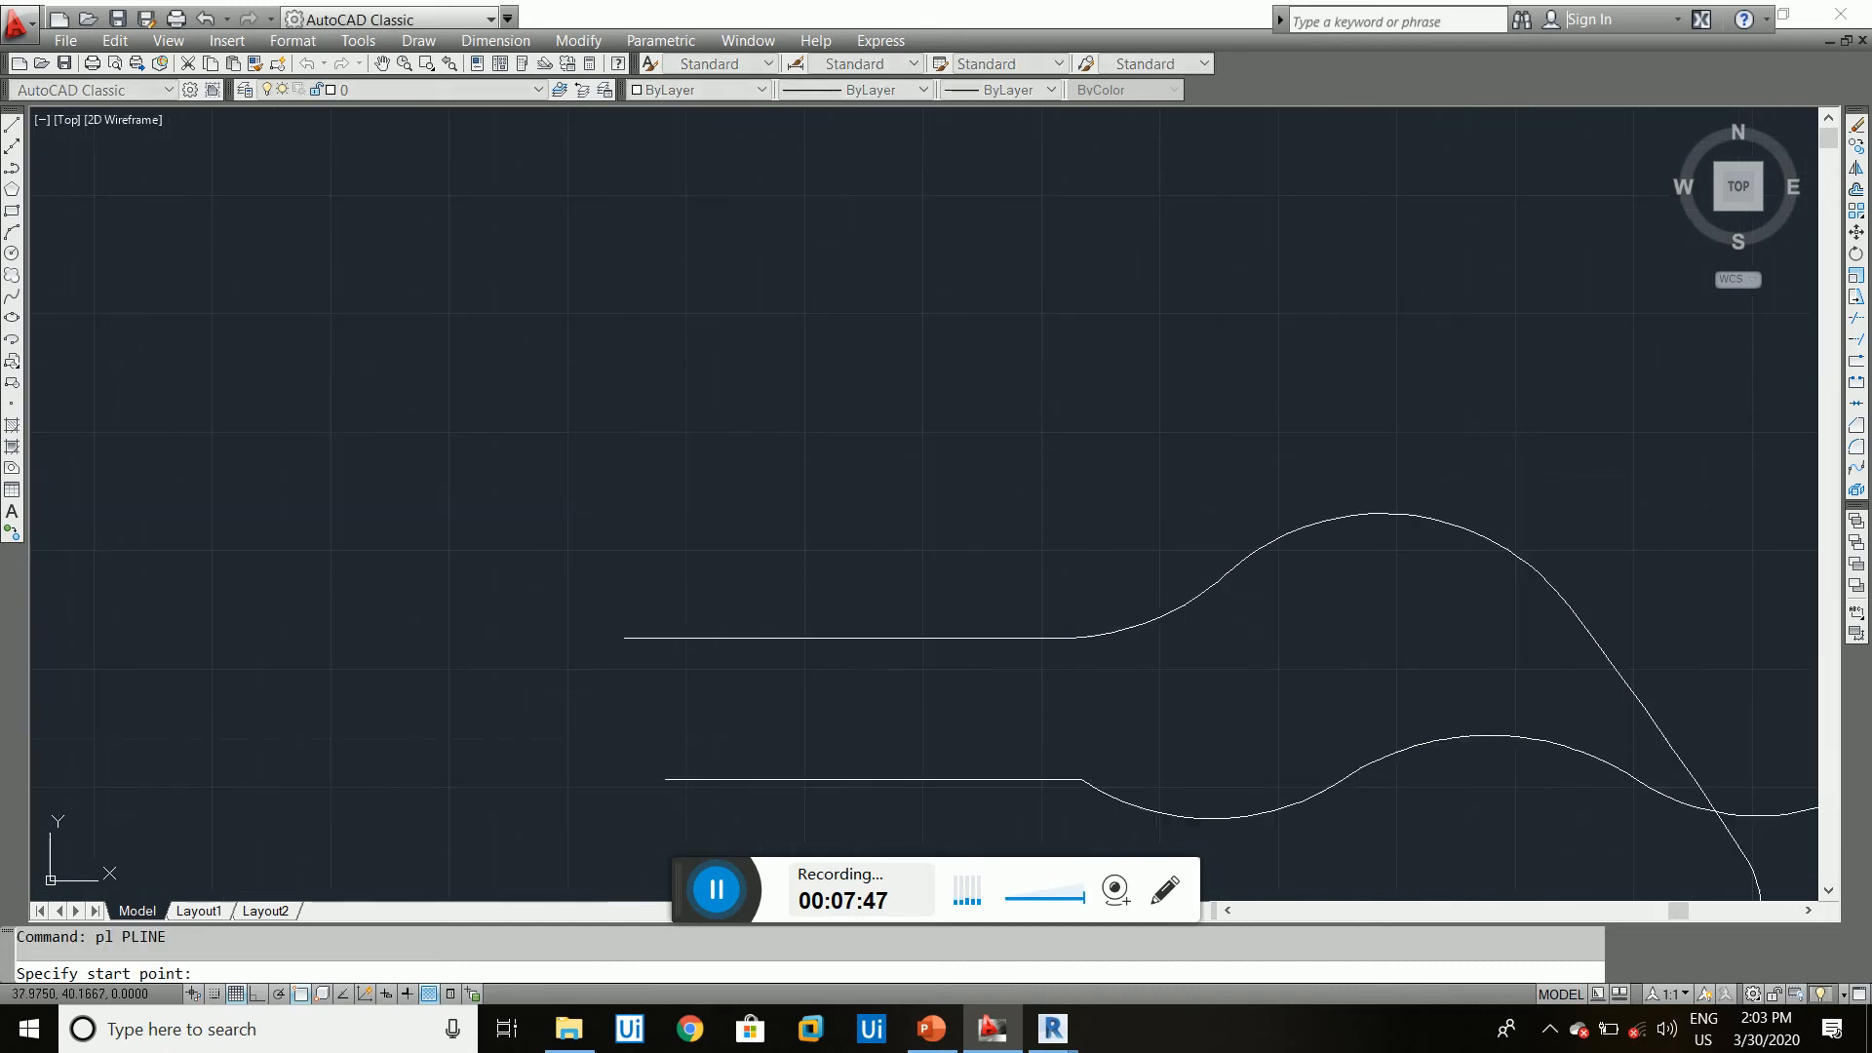
click(770, 460)
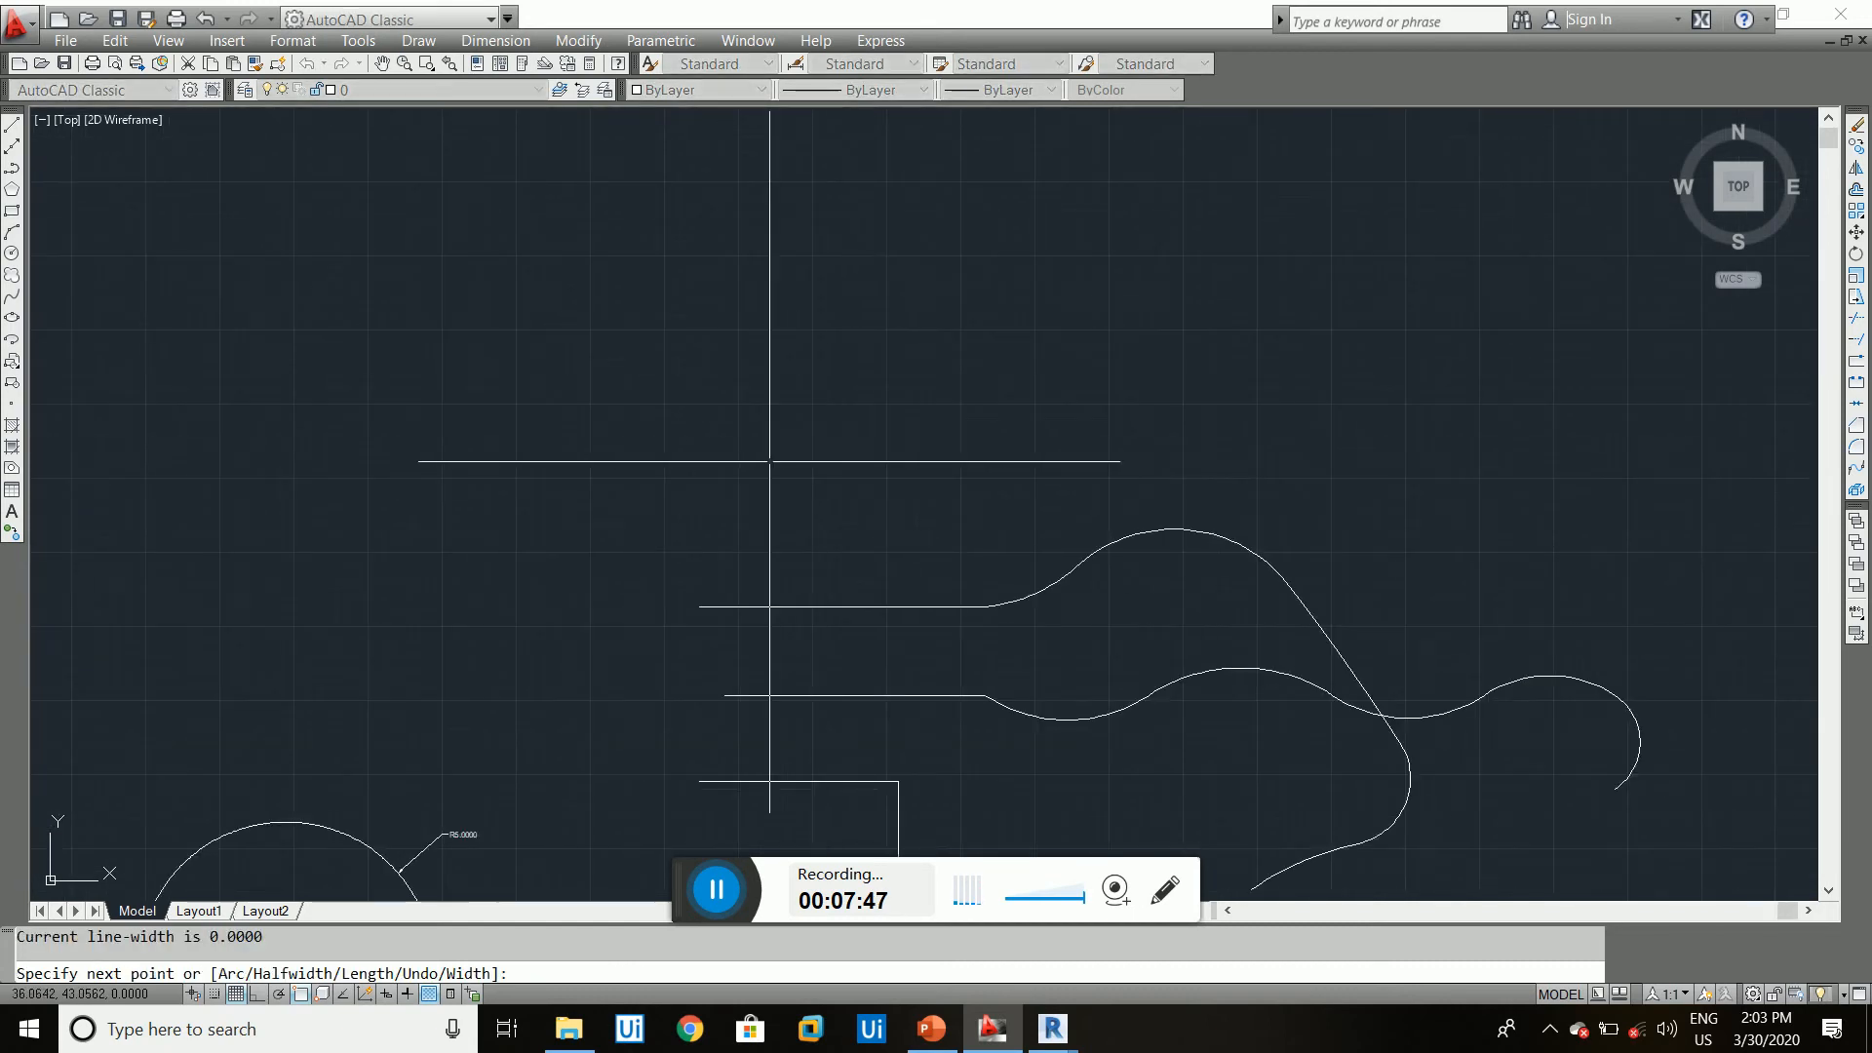
click(990, 460)
- Set the polyline's starting width to 0.5 and ending width to 0, and draw a short horizontal arrowhead segment with Ortho on
scroll(995, 459, up, 3)
scroll(1014, 458, up, 3)
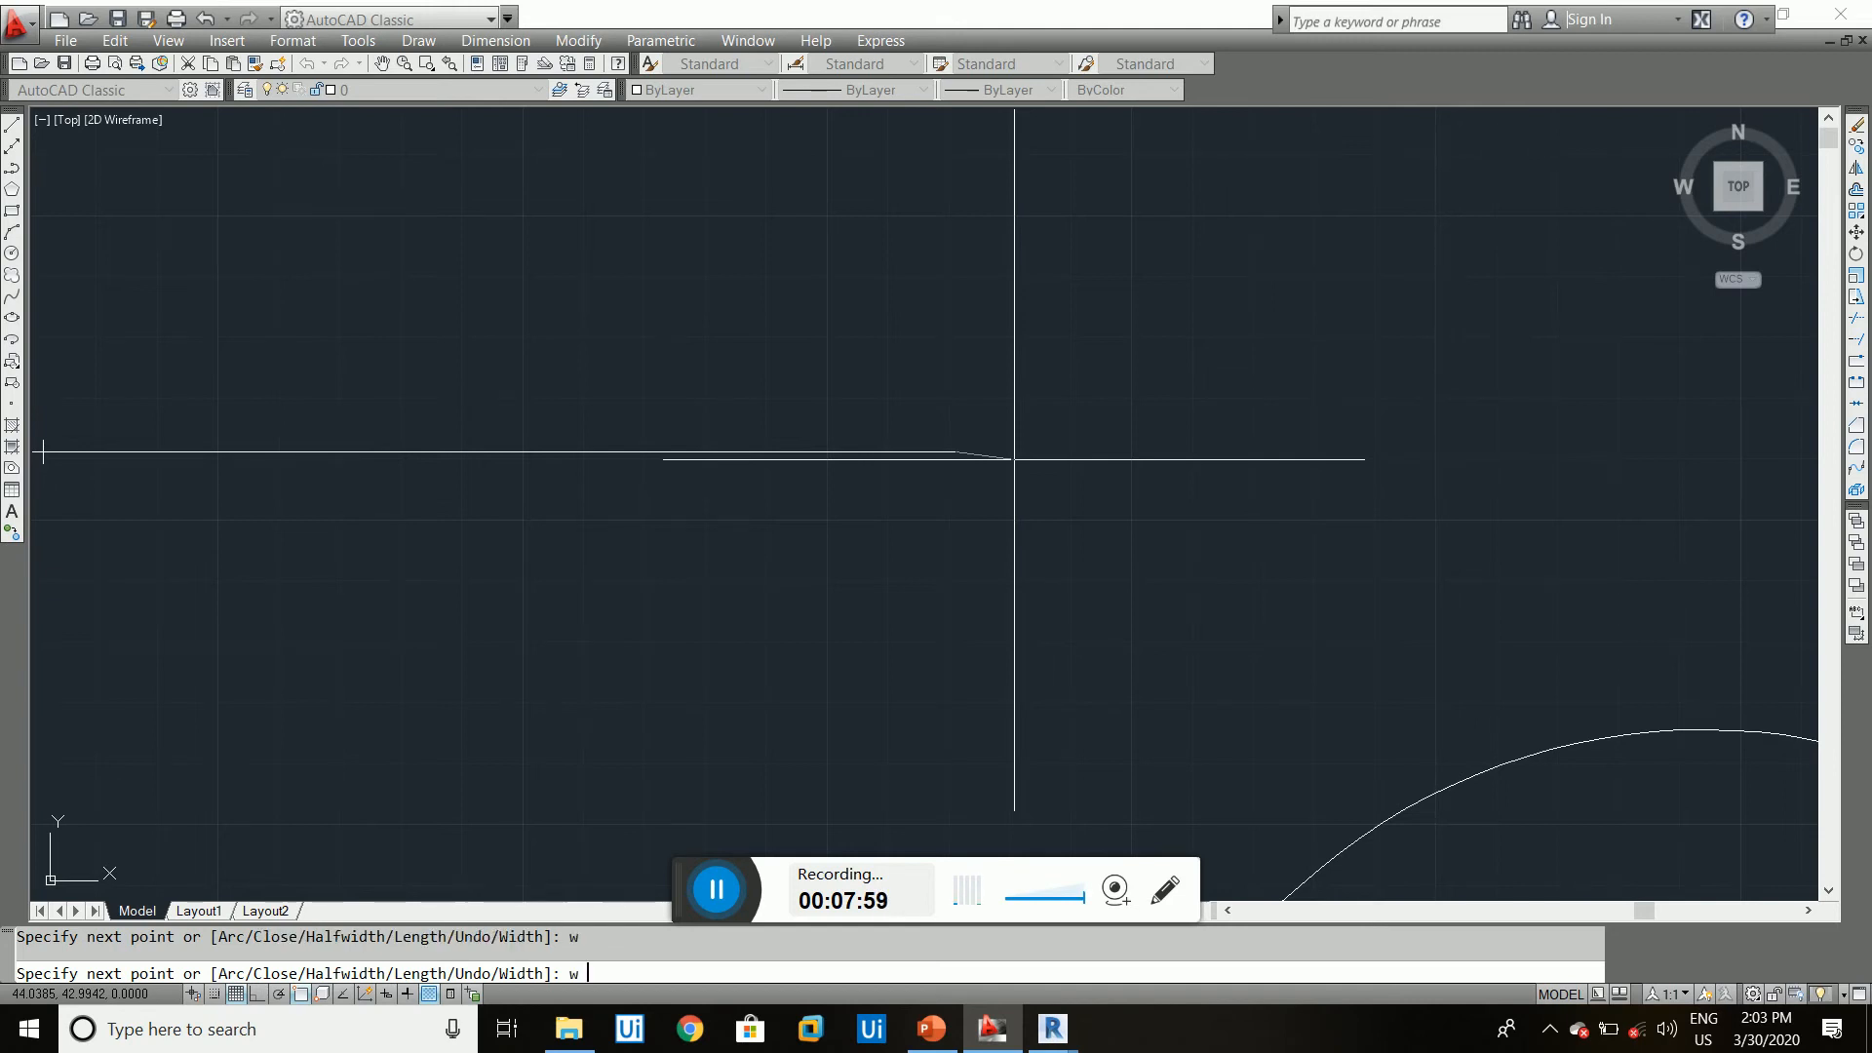
key(Return)
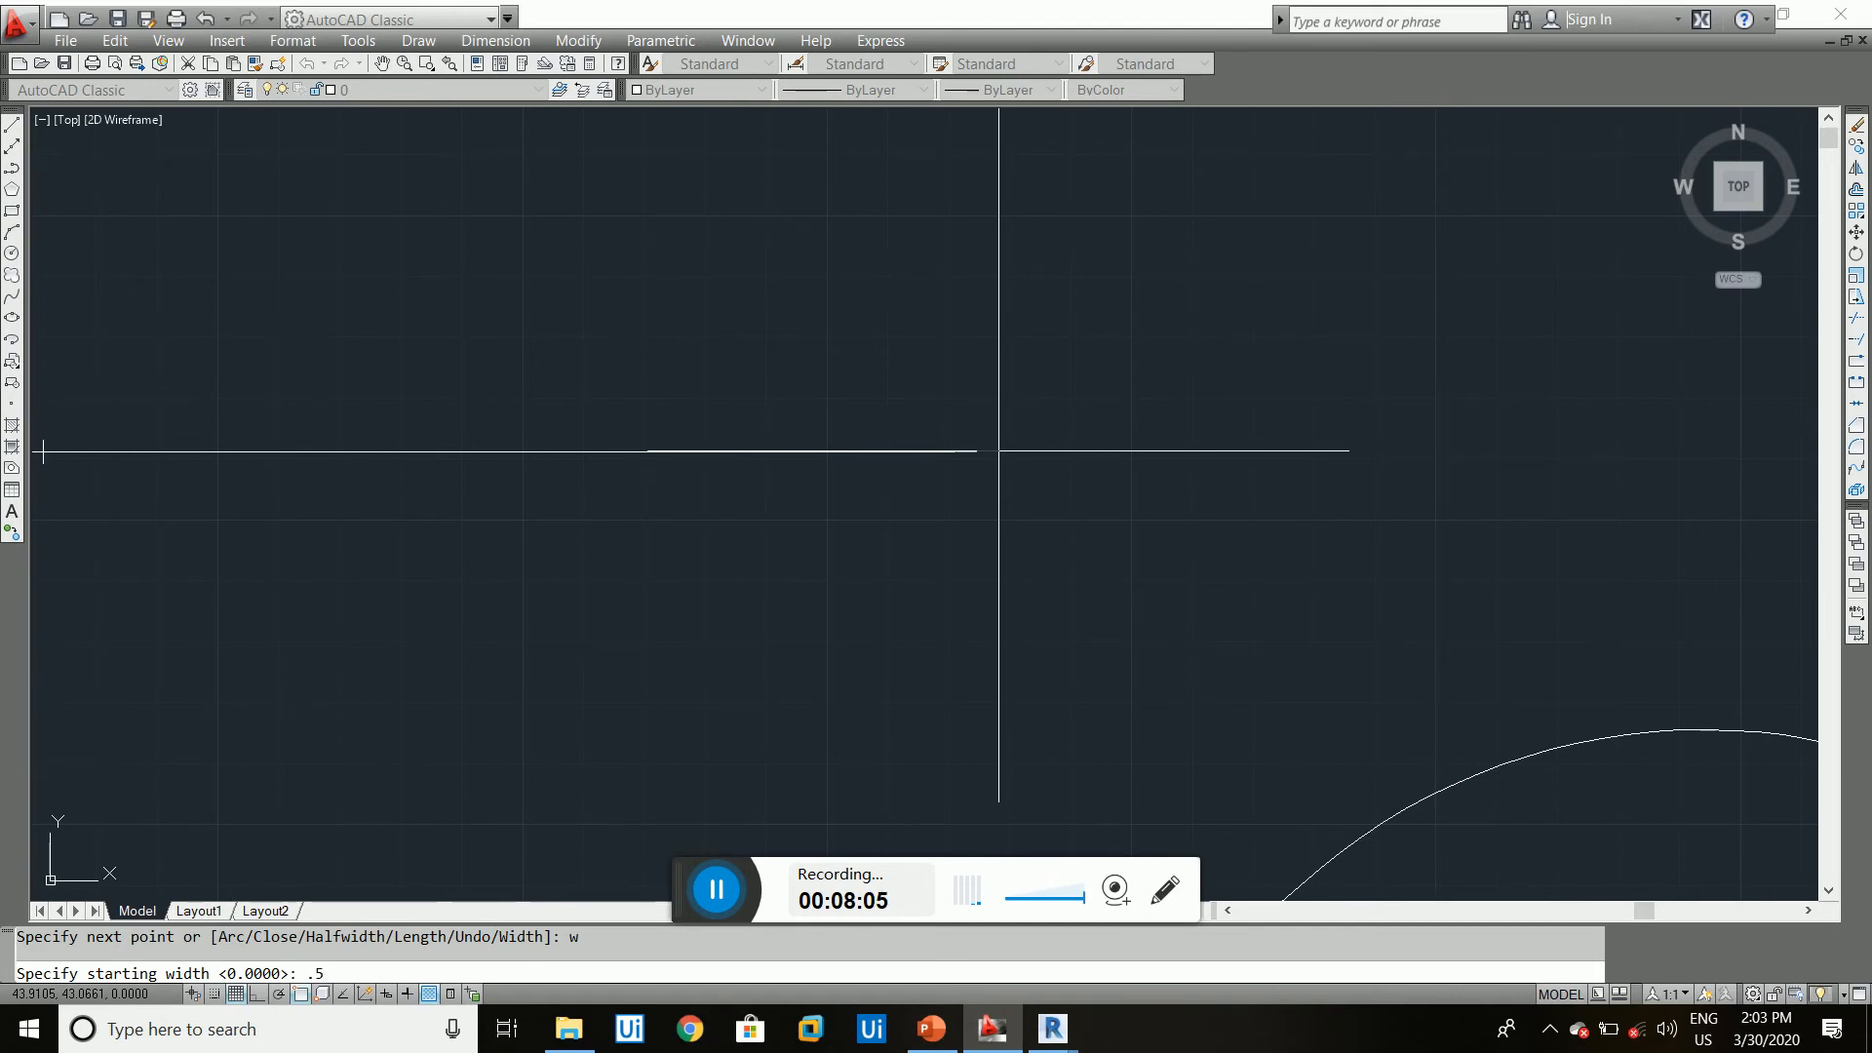
key(Return)
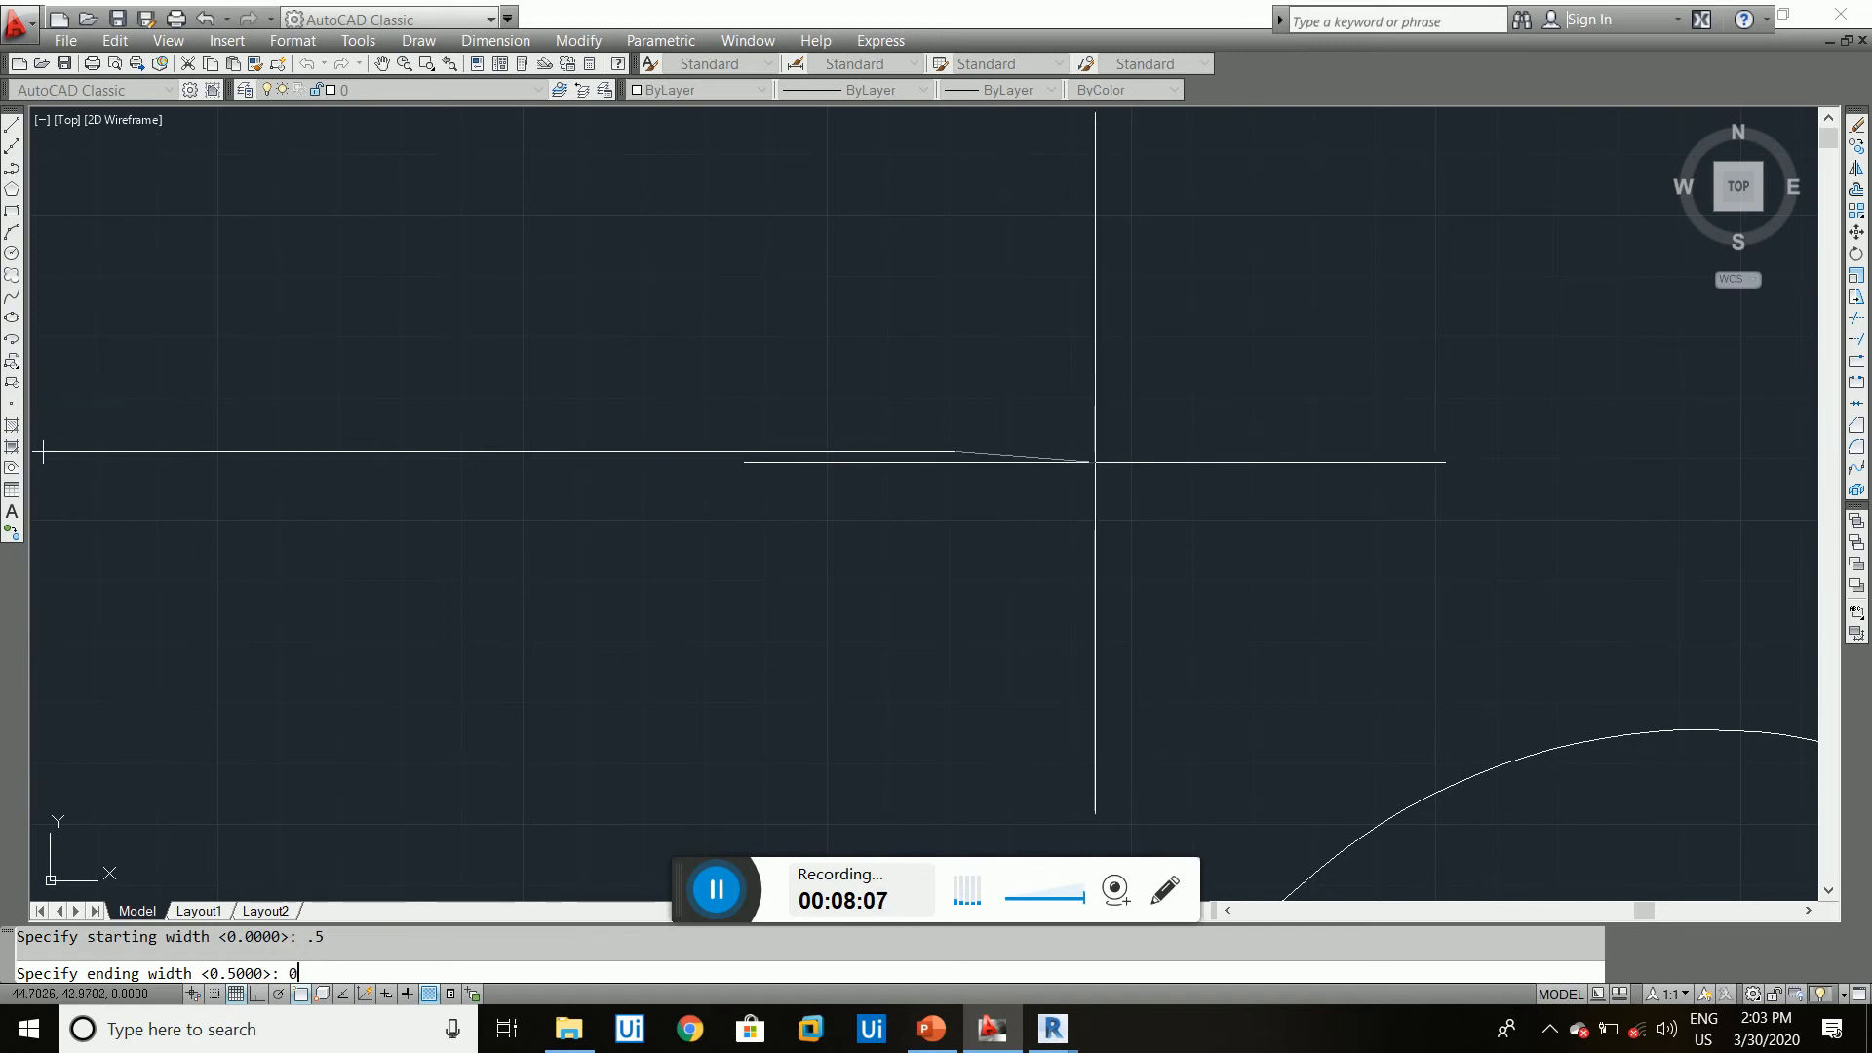
key(Return)
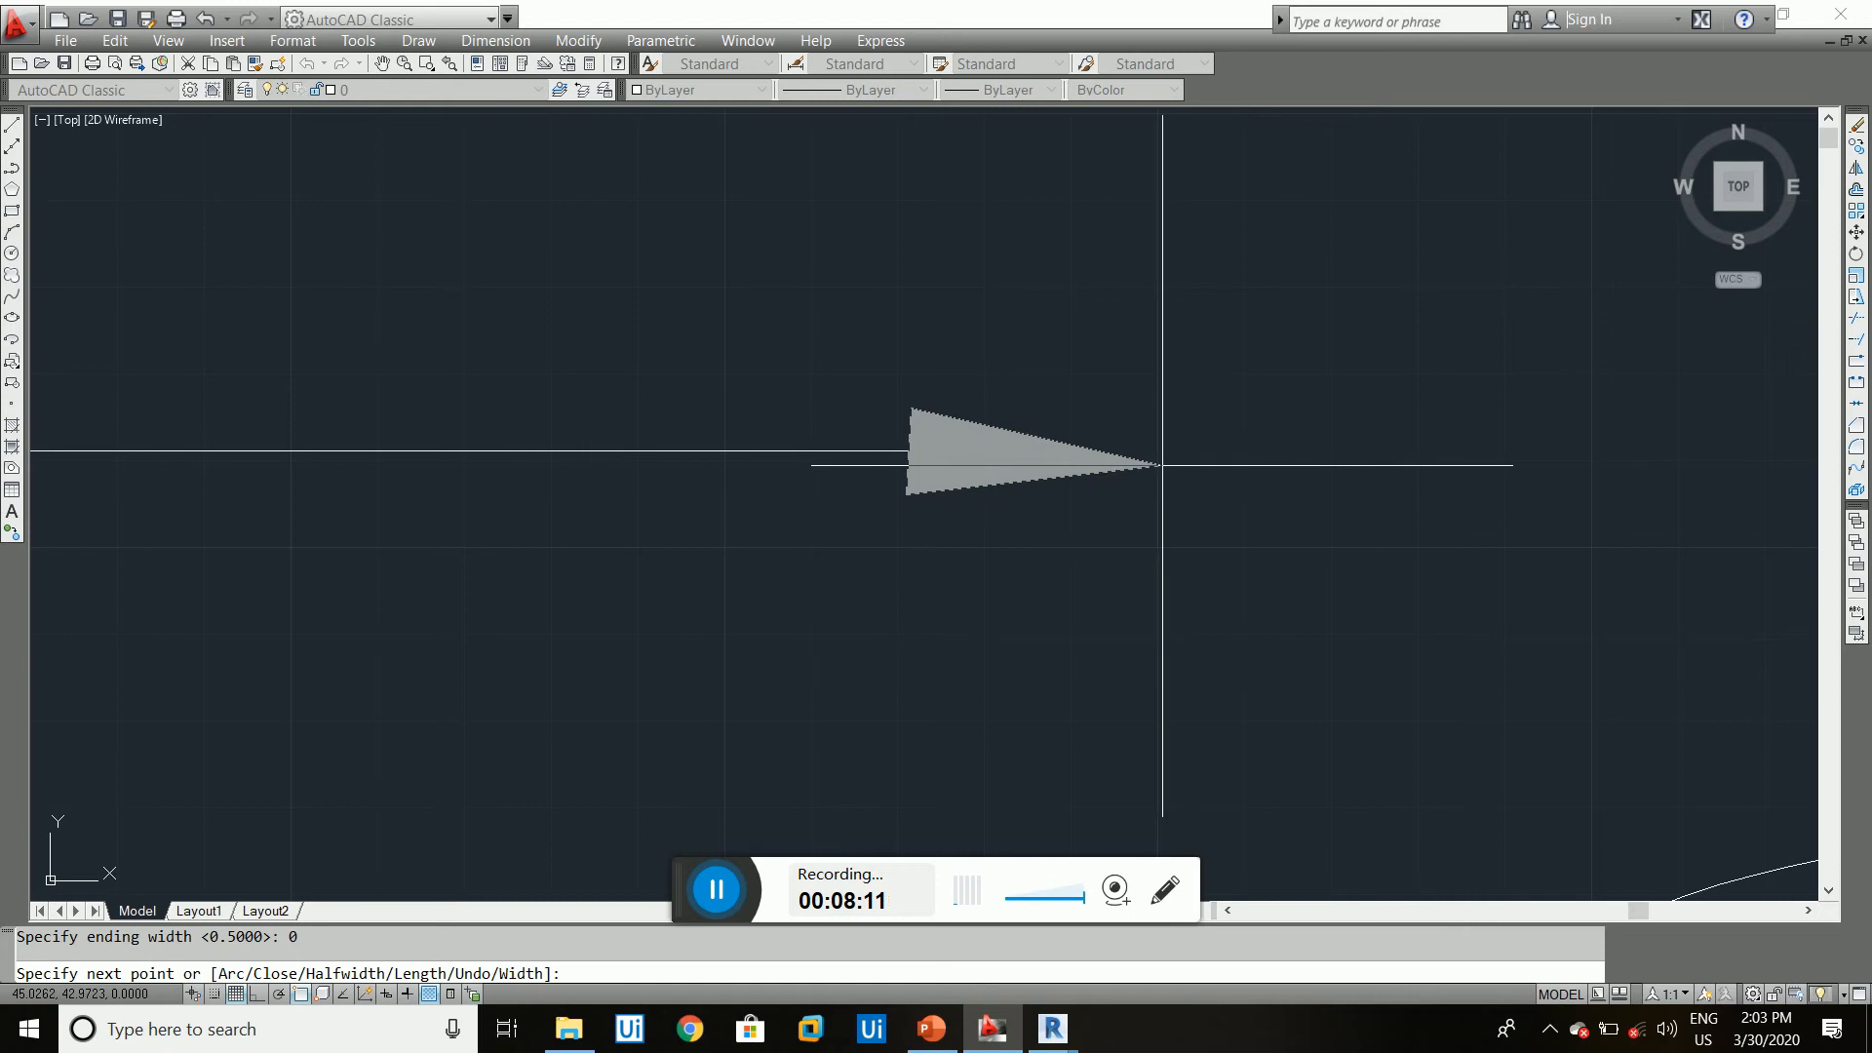
click(256, 993)
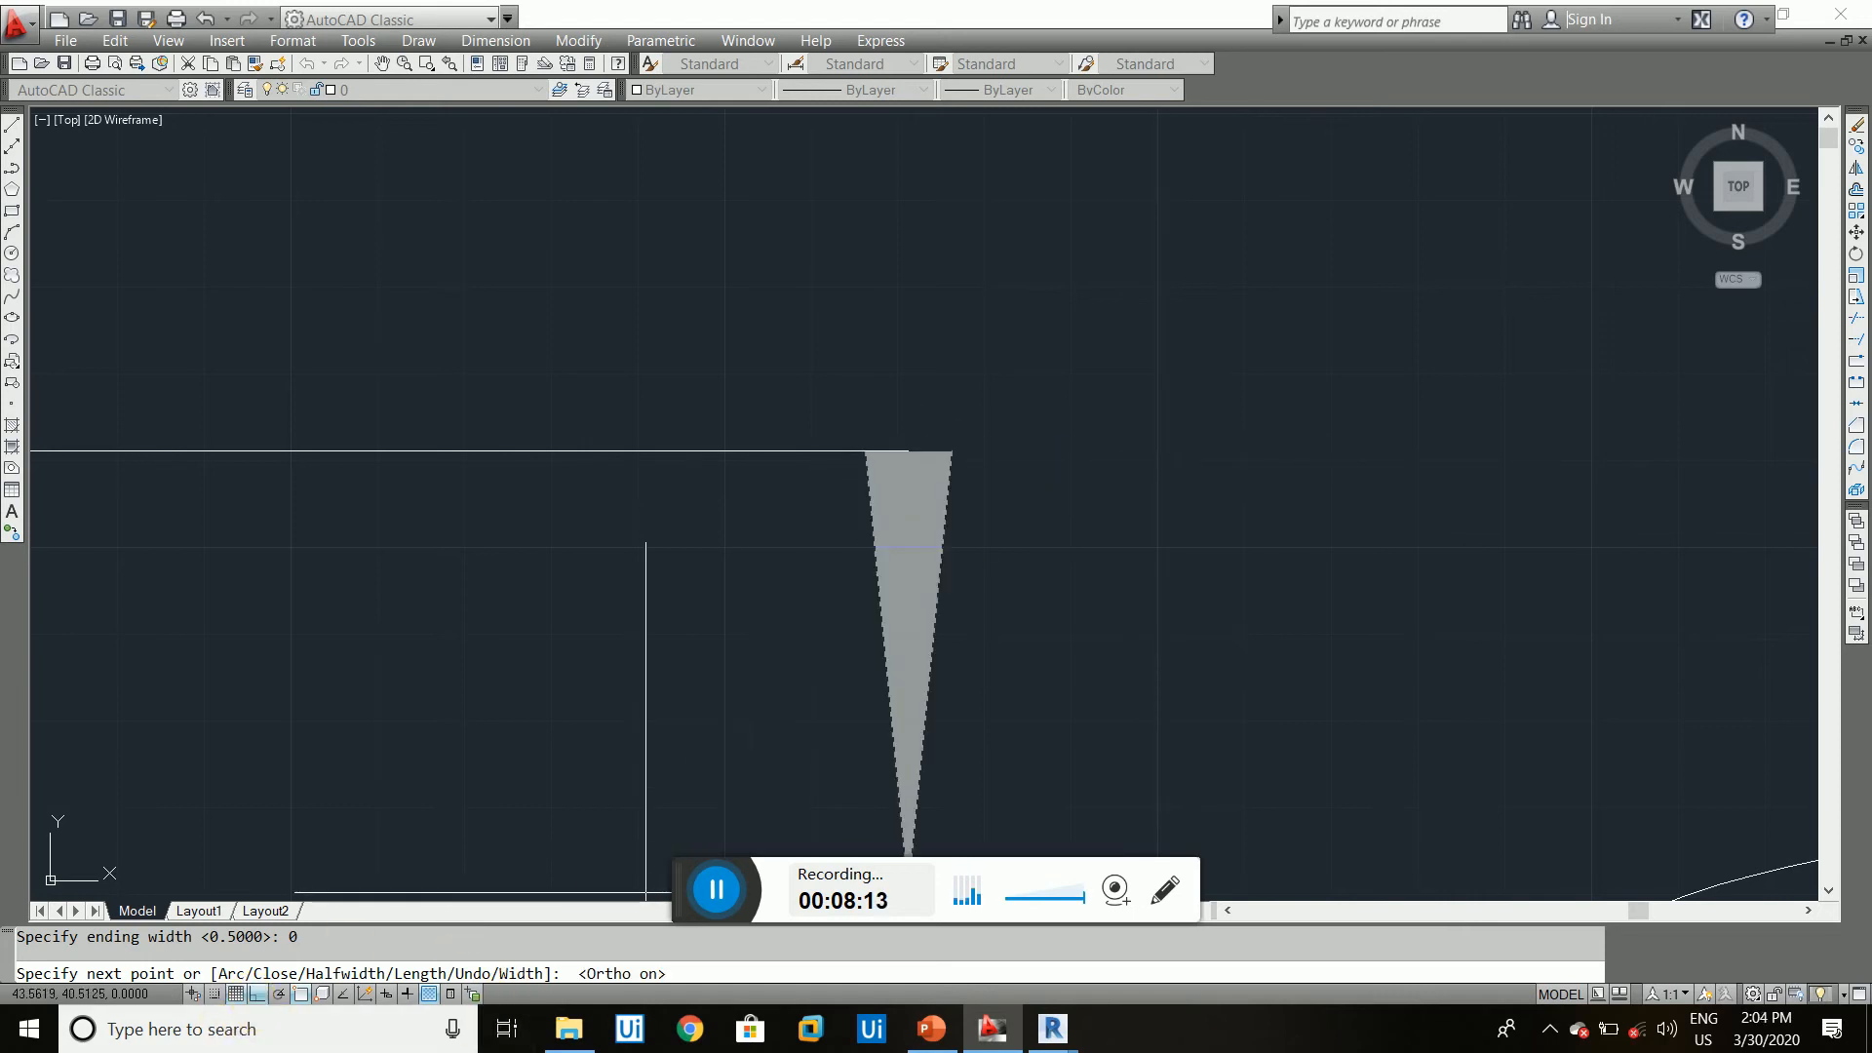
click(1094, 419)
- Extend the polyline horizontally to the right of the arrowhead, end the command, and inspect the arrowhead up close
scroll(1312, 464, down, 5)
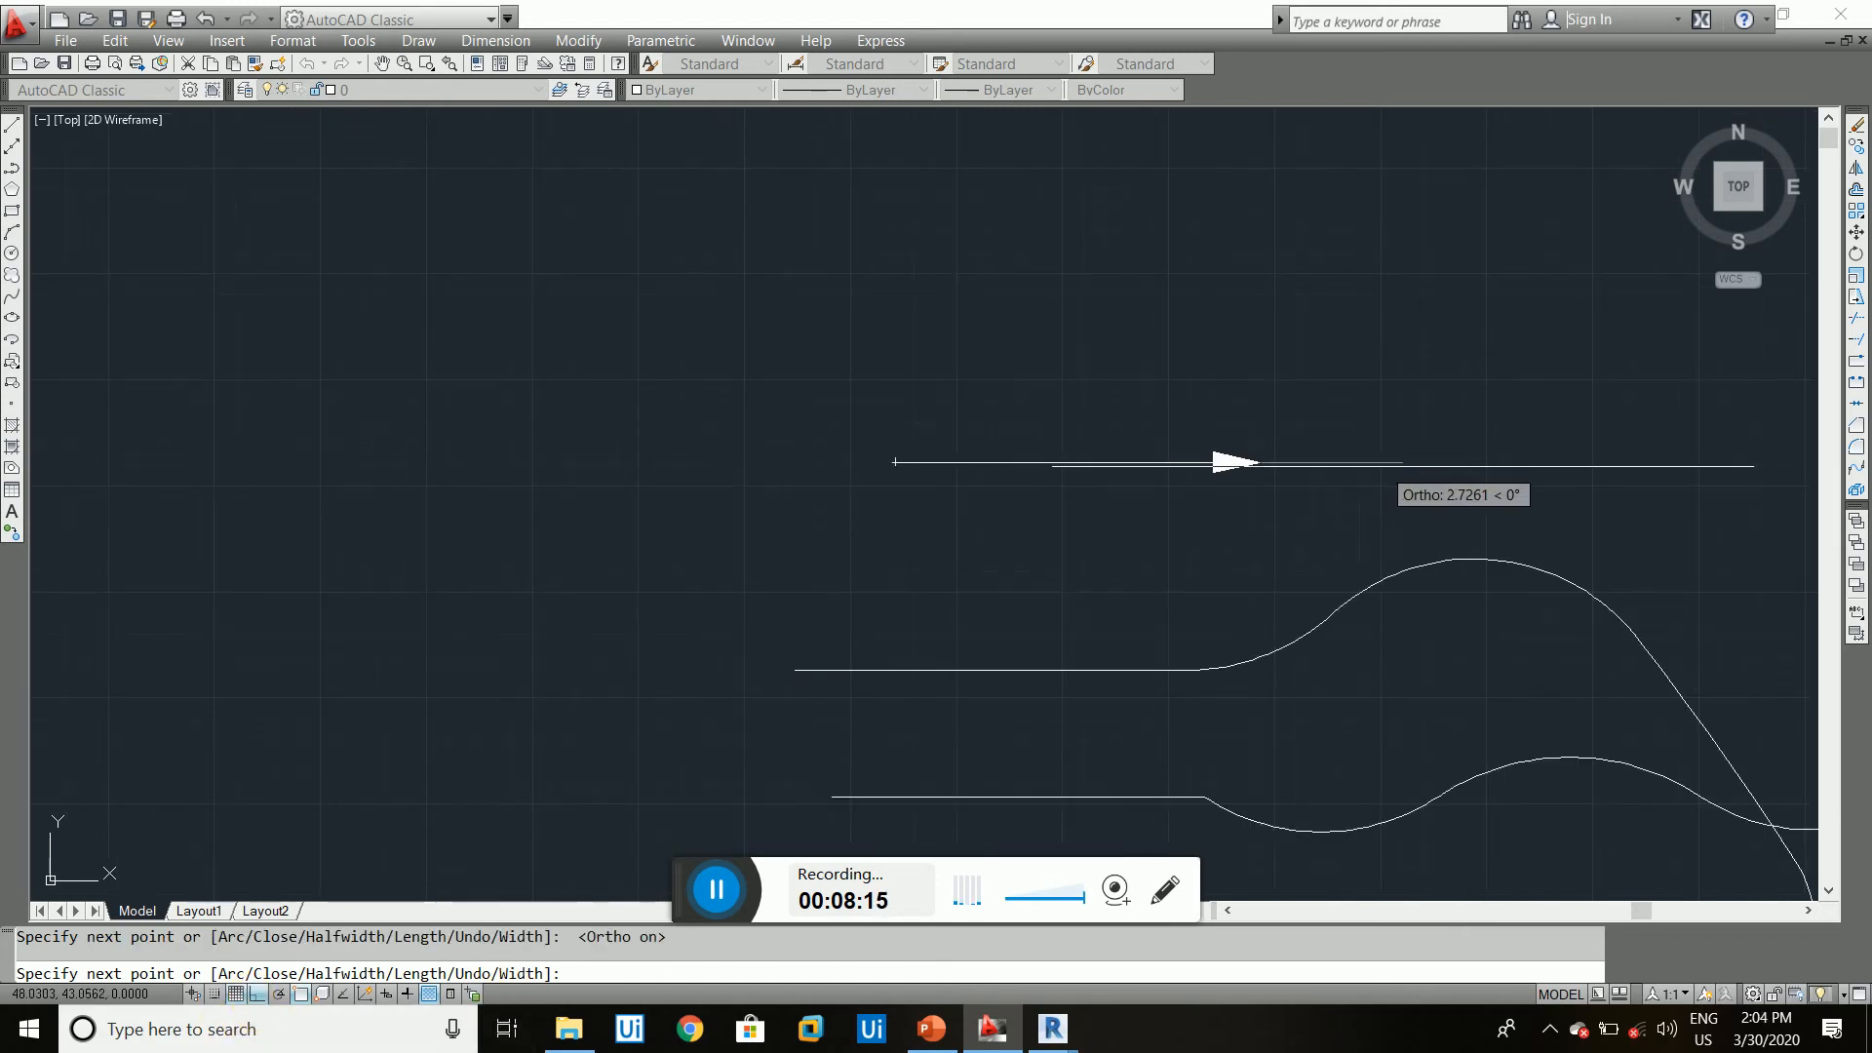
click(1460, 464)
key(Escape)
scroll(1267, 448, up, 10)
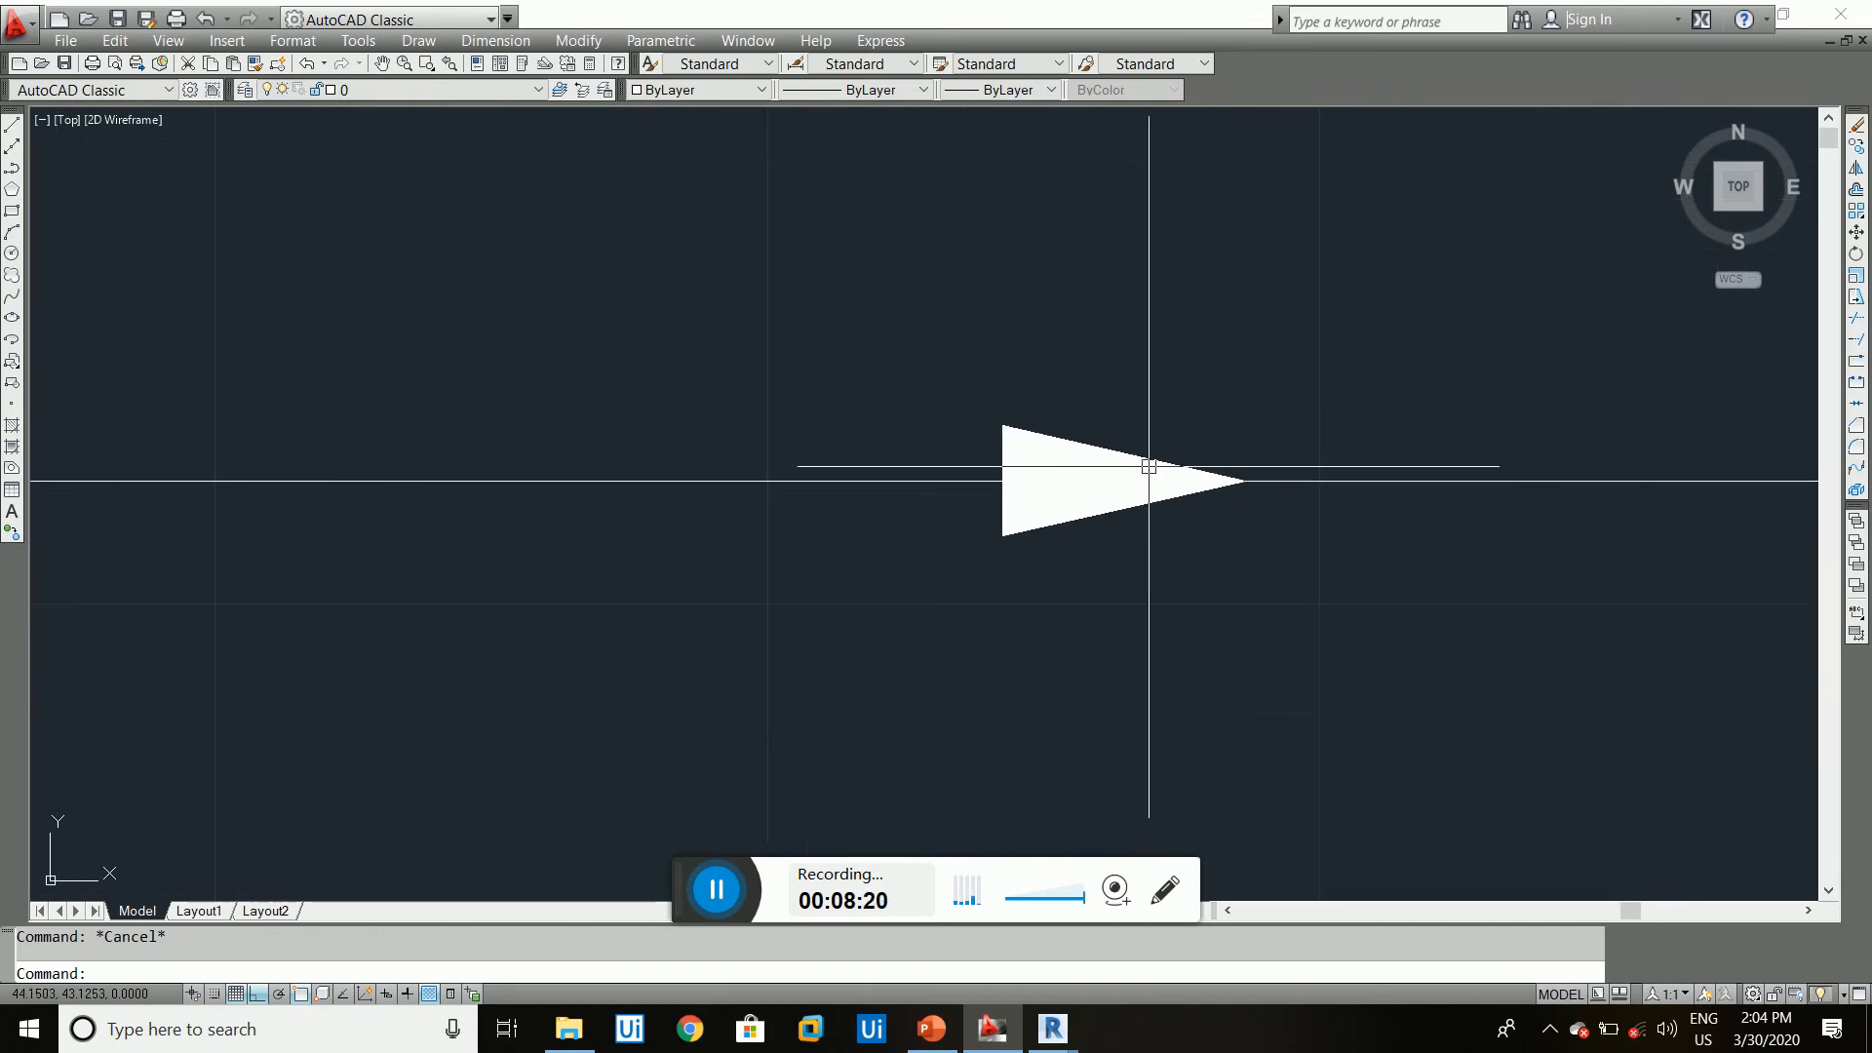
scroll(1106, 468, down, 8)
scroll(1105, 469, up, 2)
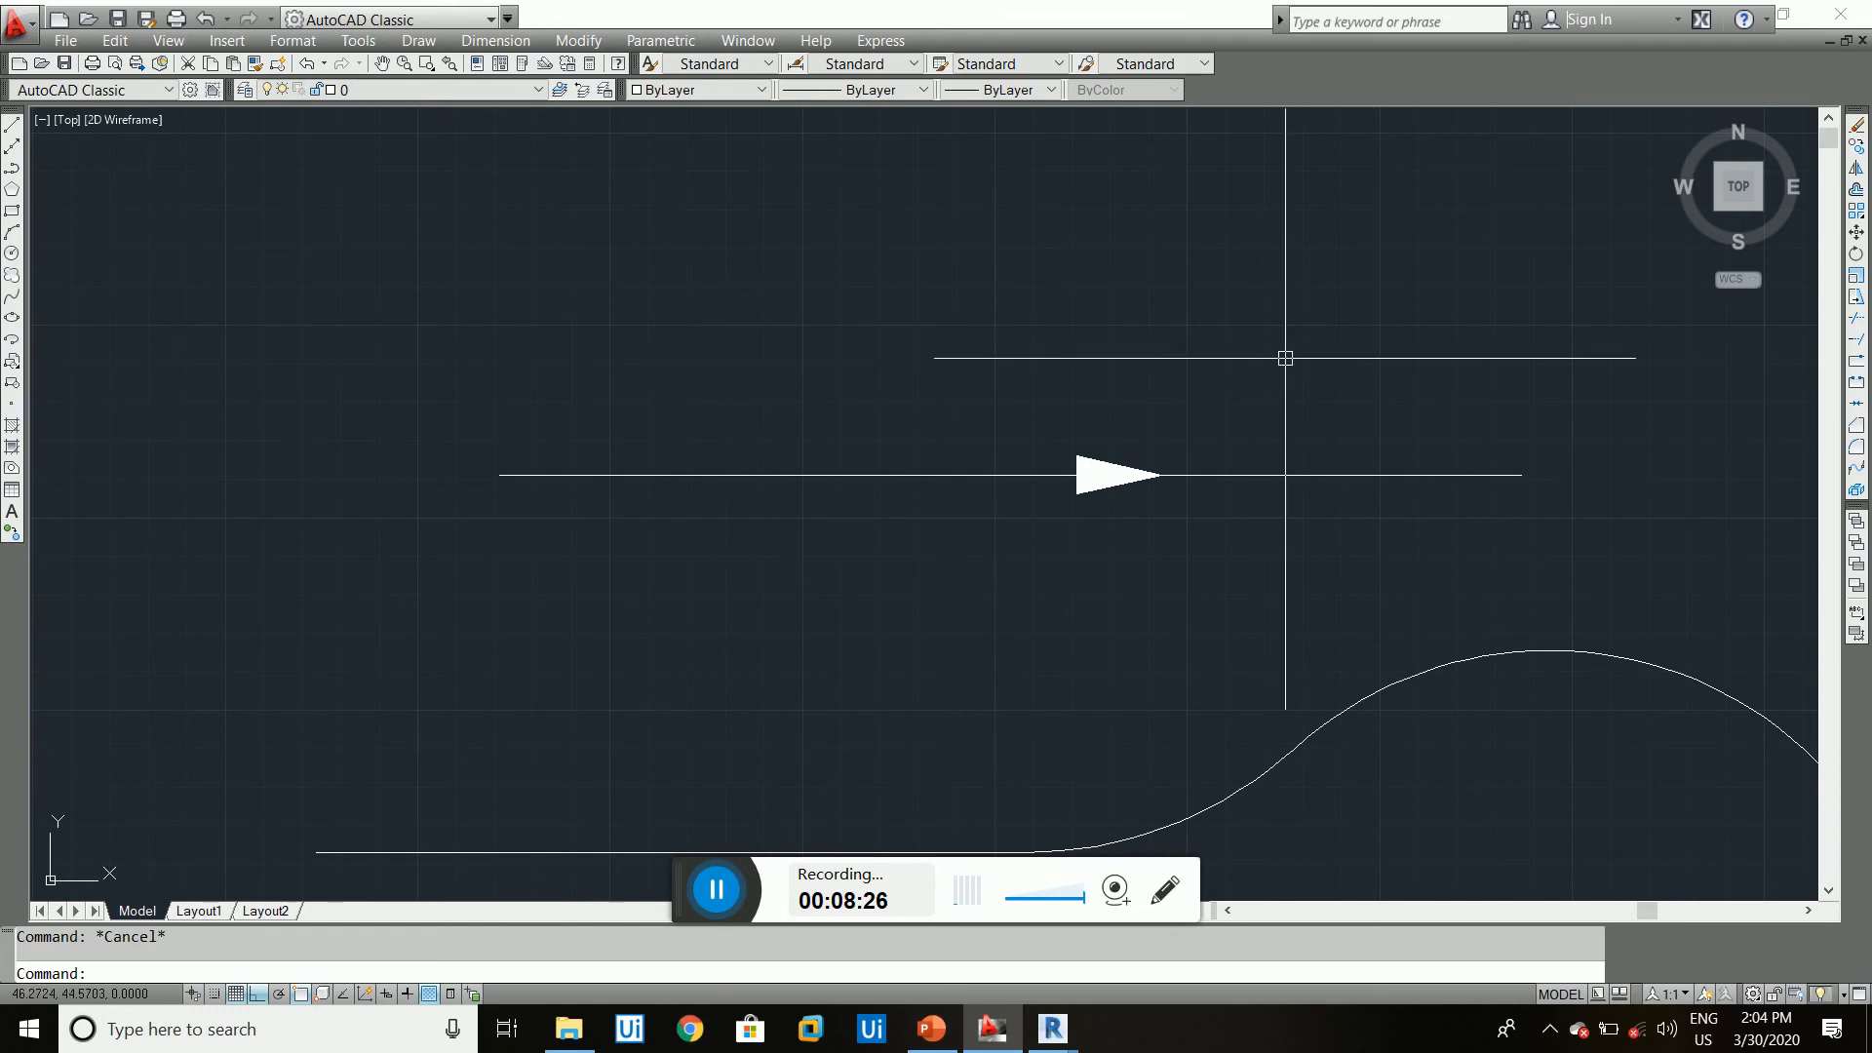
- Start a polyline above the arrow line with starting and ending widths of 0.2
text(pl)
key(Return)
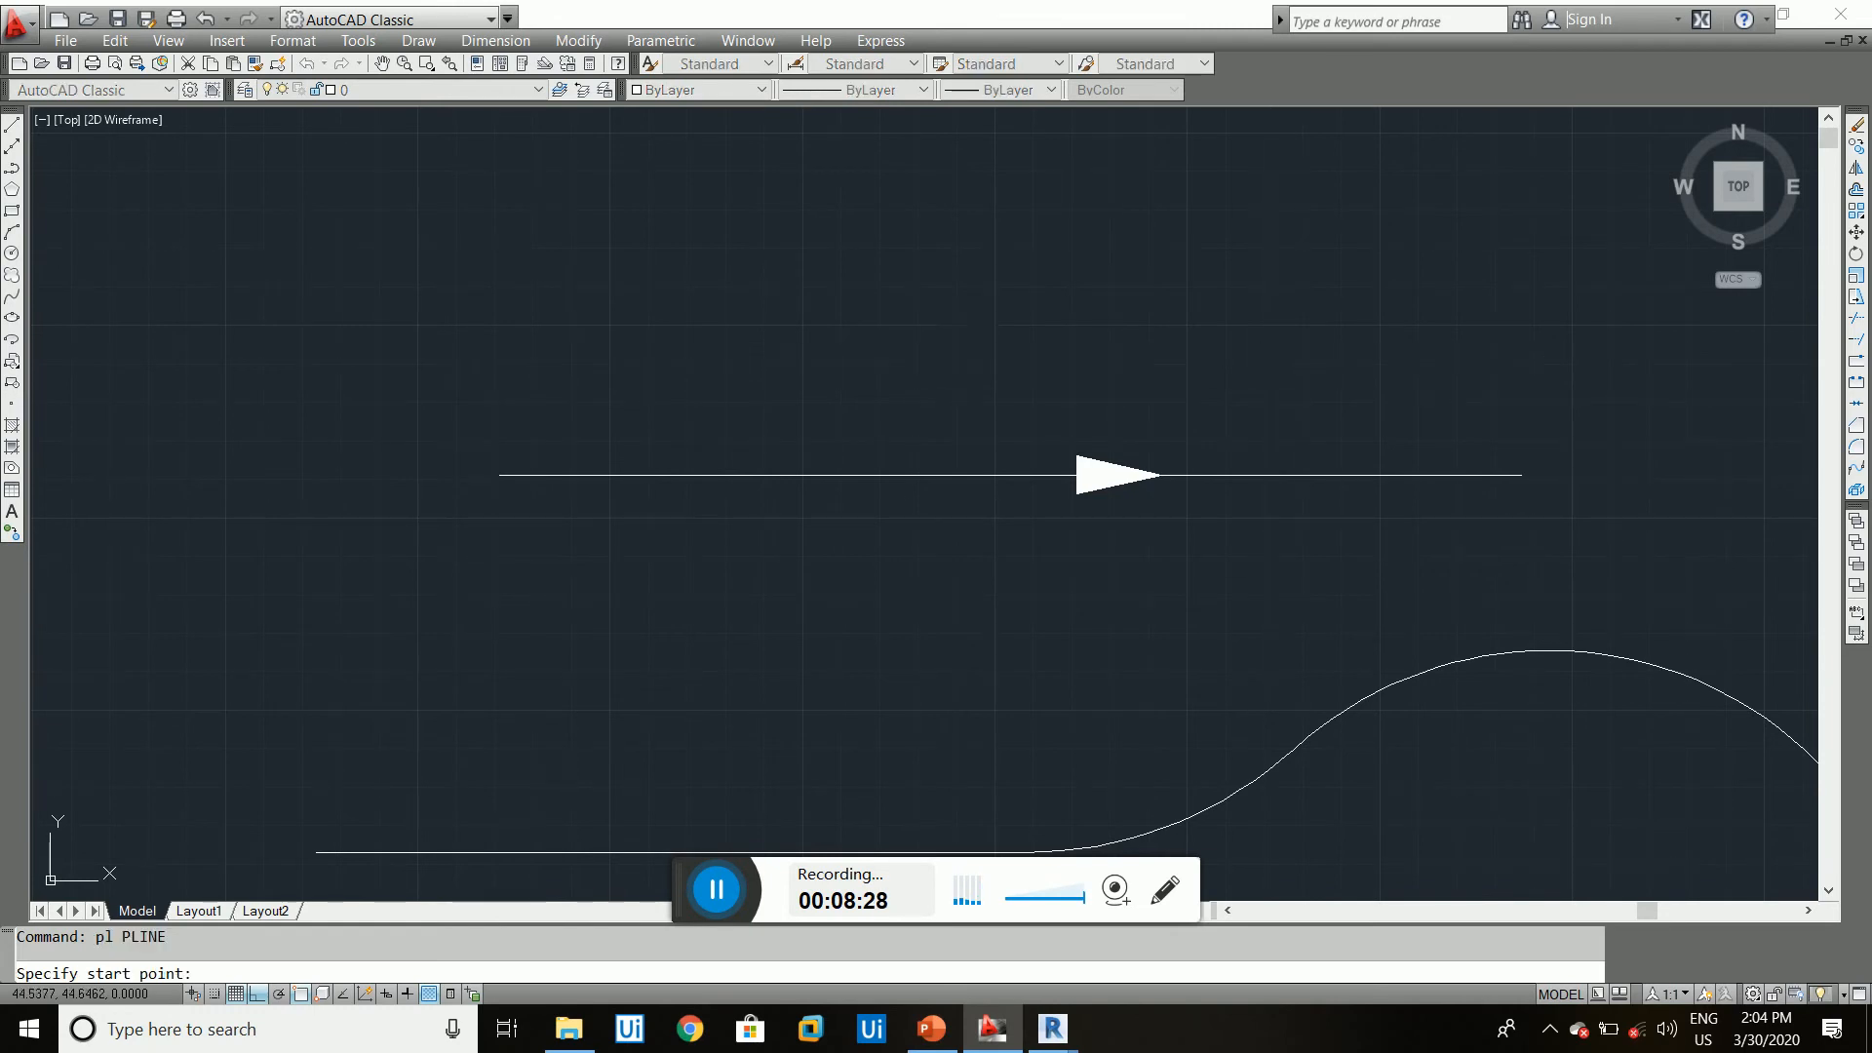
click(425, 350)
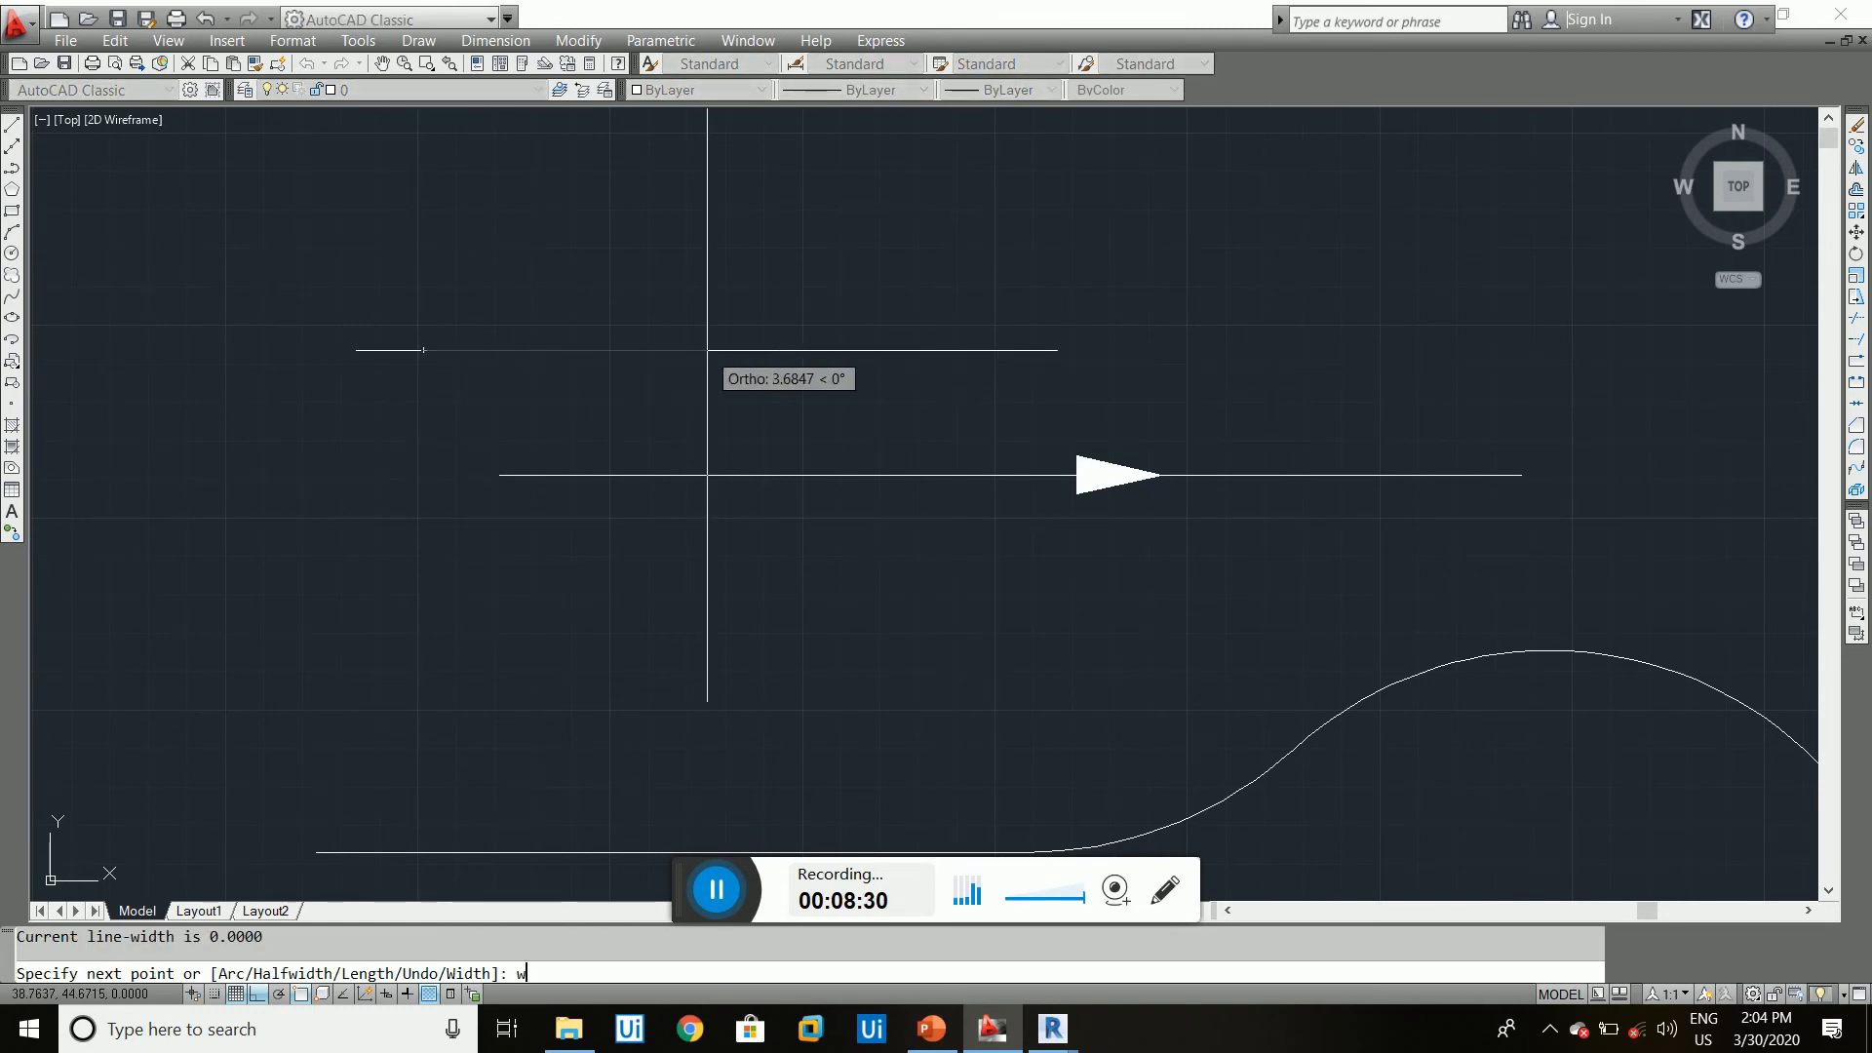
key(Return)
text(.2)
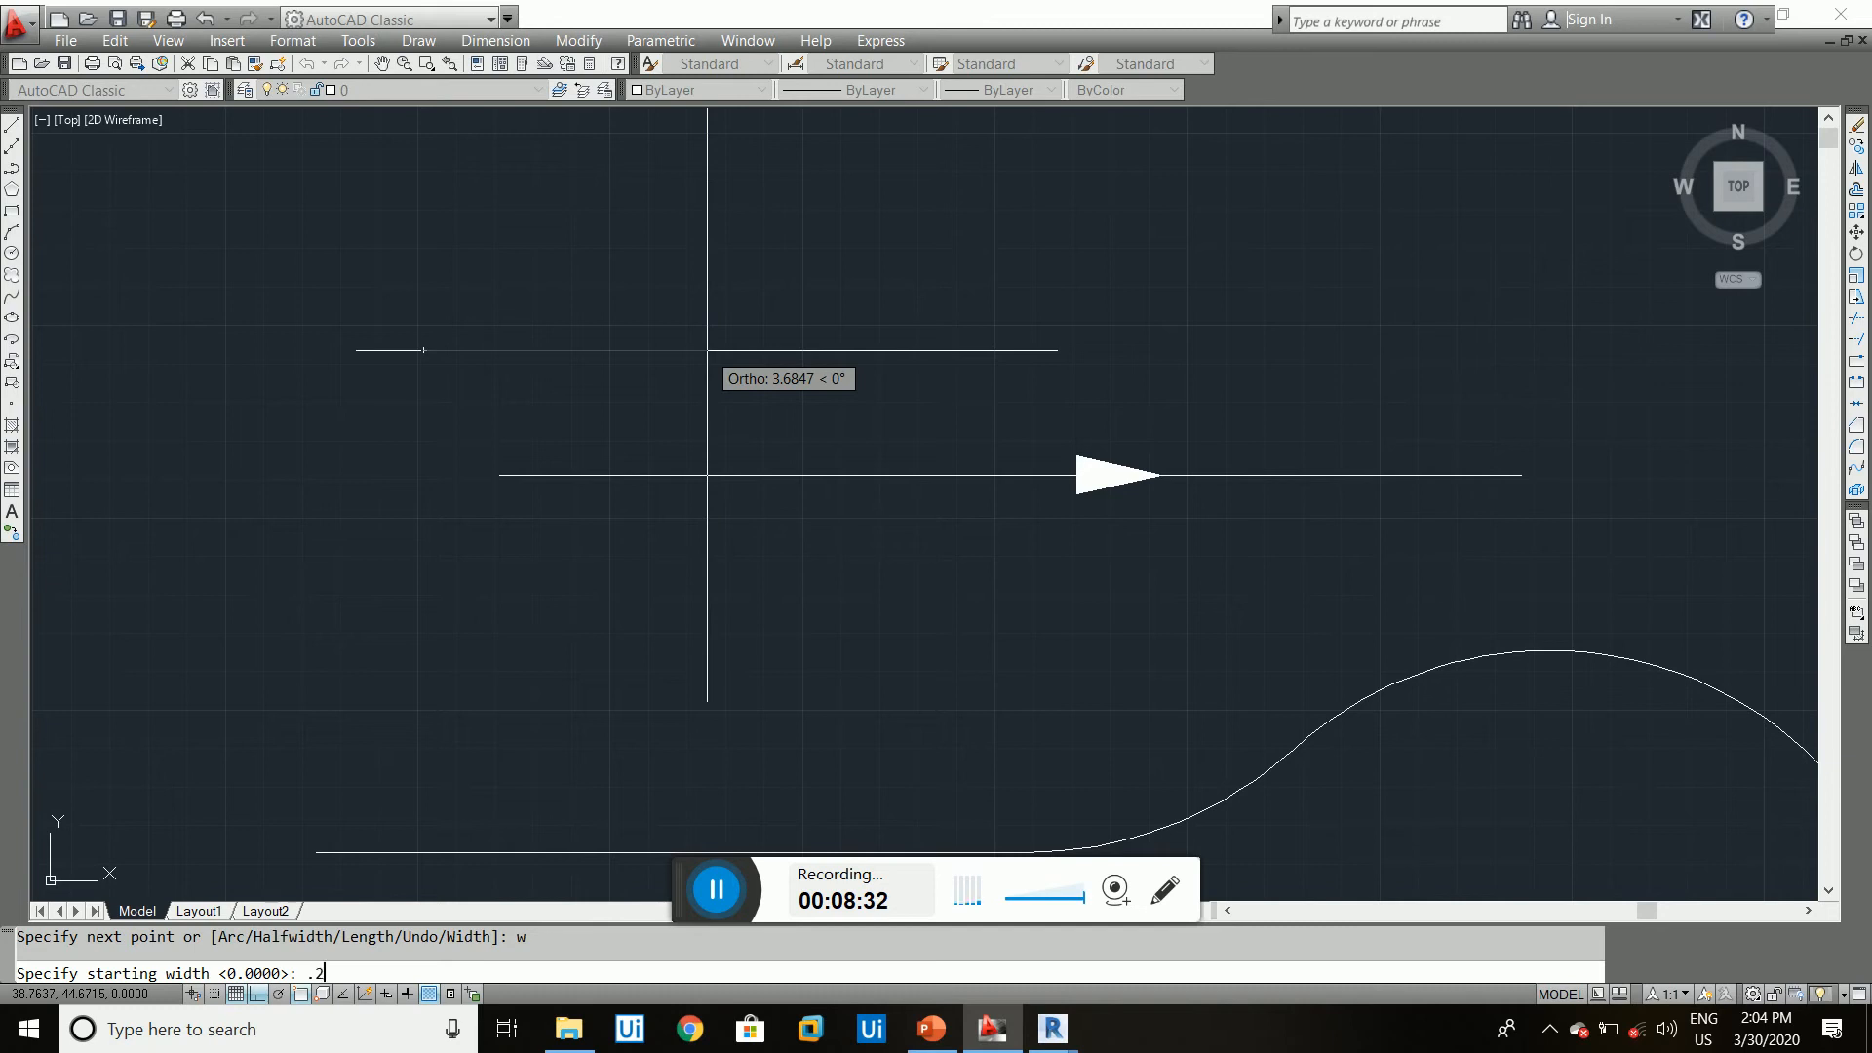
key(Return)
text(.2)
key(Return)
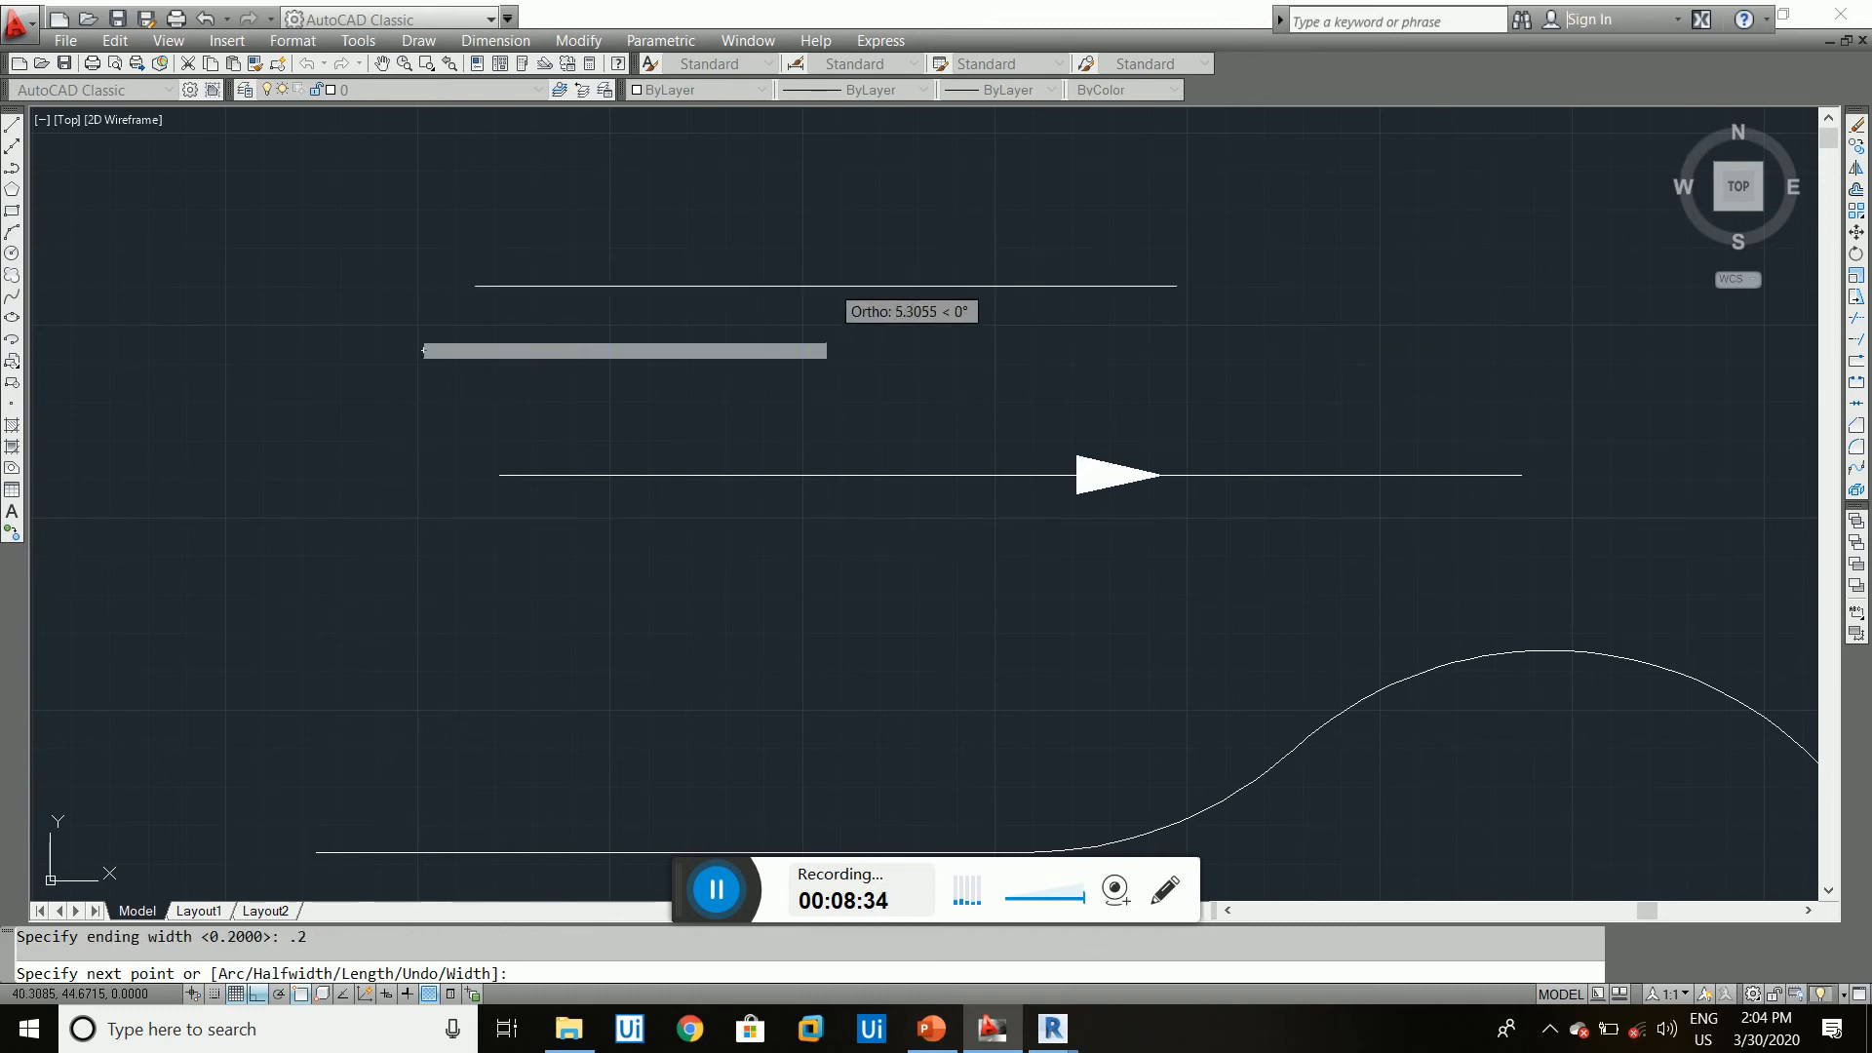
- Draw the wide polyline right, down past the arrow line, right, up and back left above its first segments, and end the command
click(622, 351)
click(1102, 331)
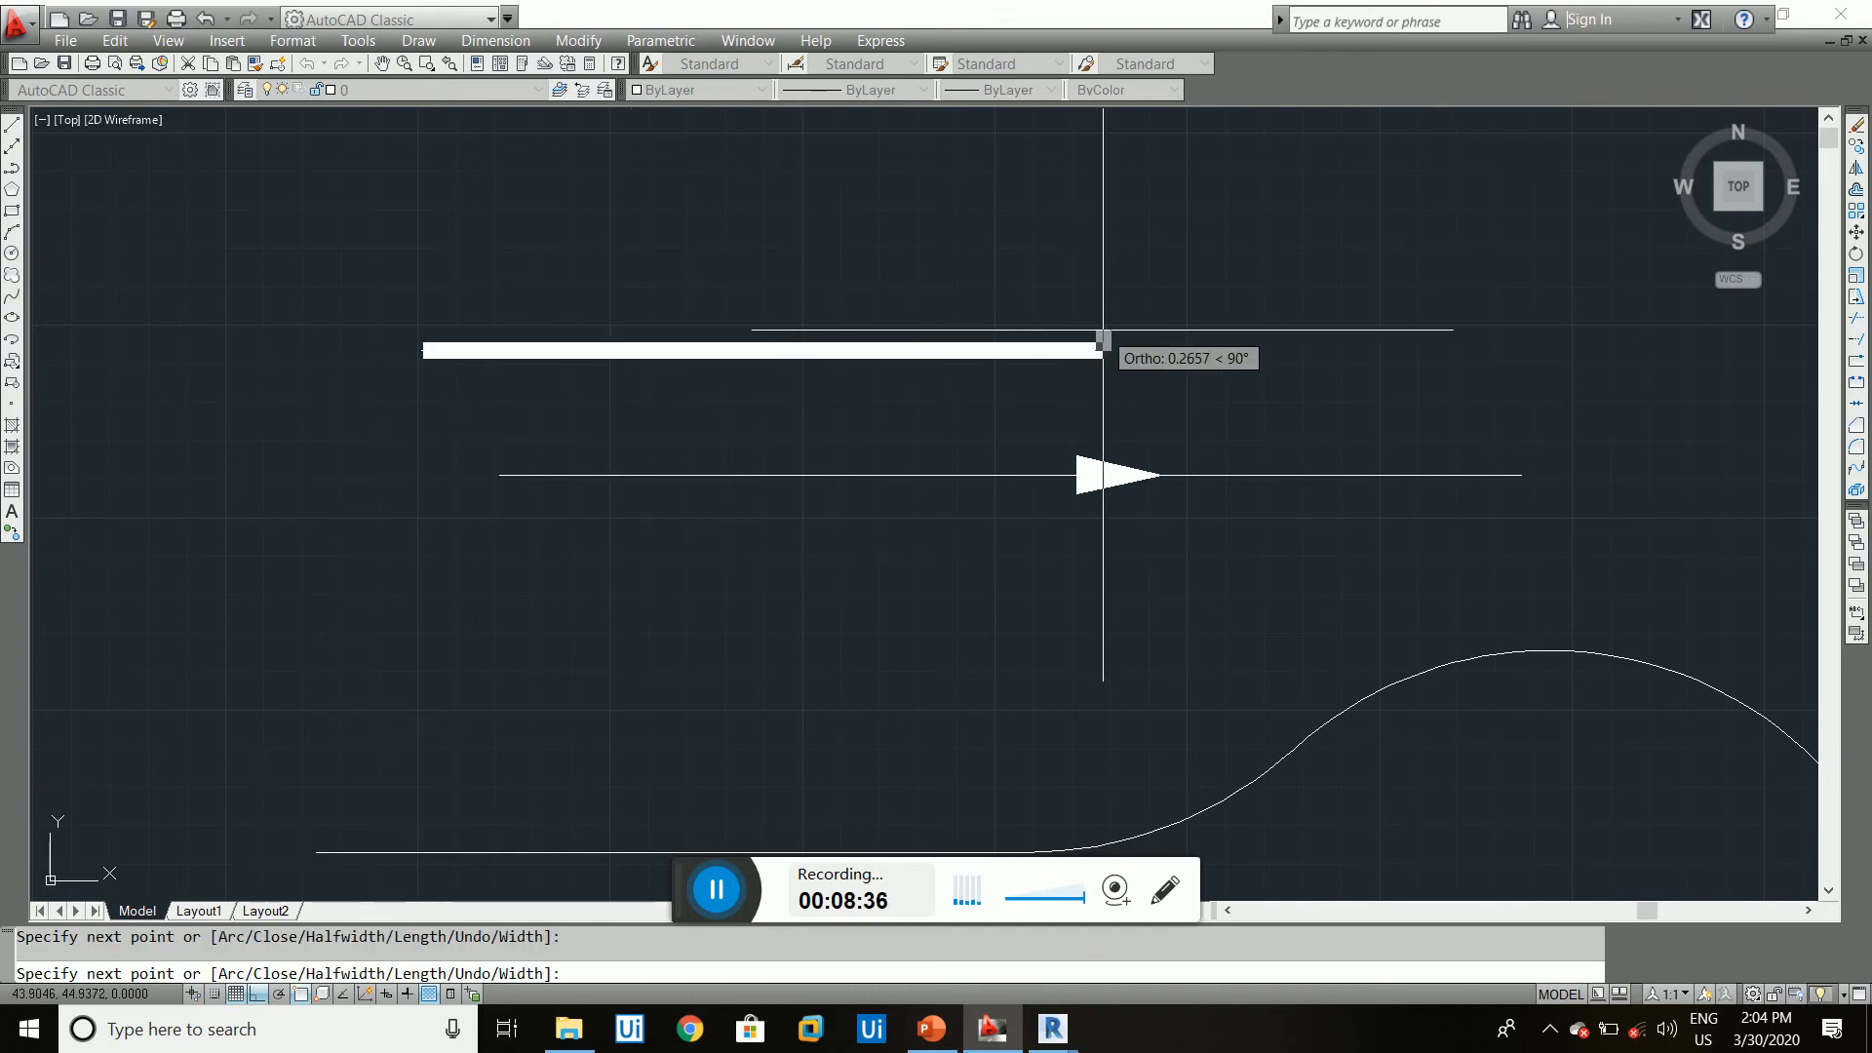
scroll(1102, 333, down, 4)
scroll(1212, 351, up, 4)
click(1273, 346)
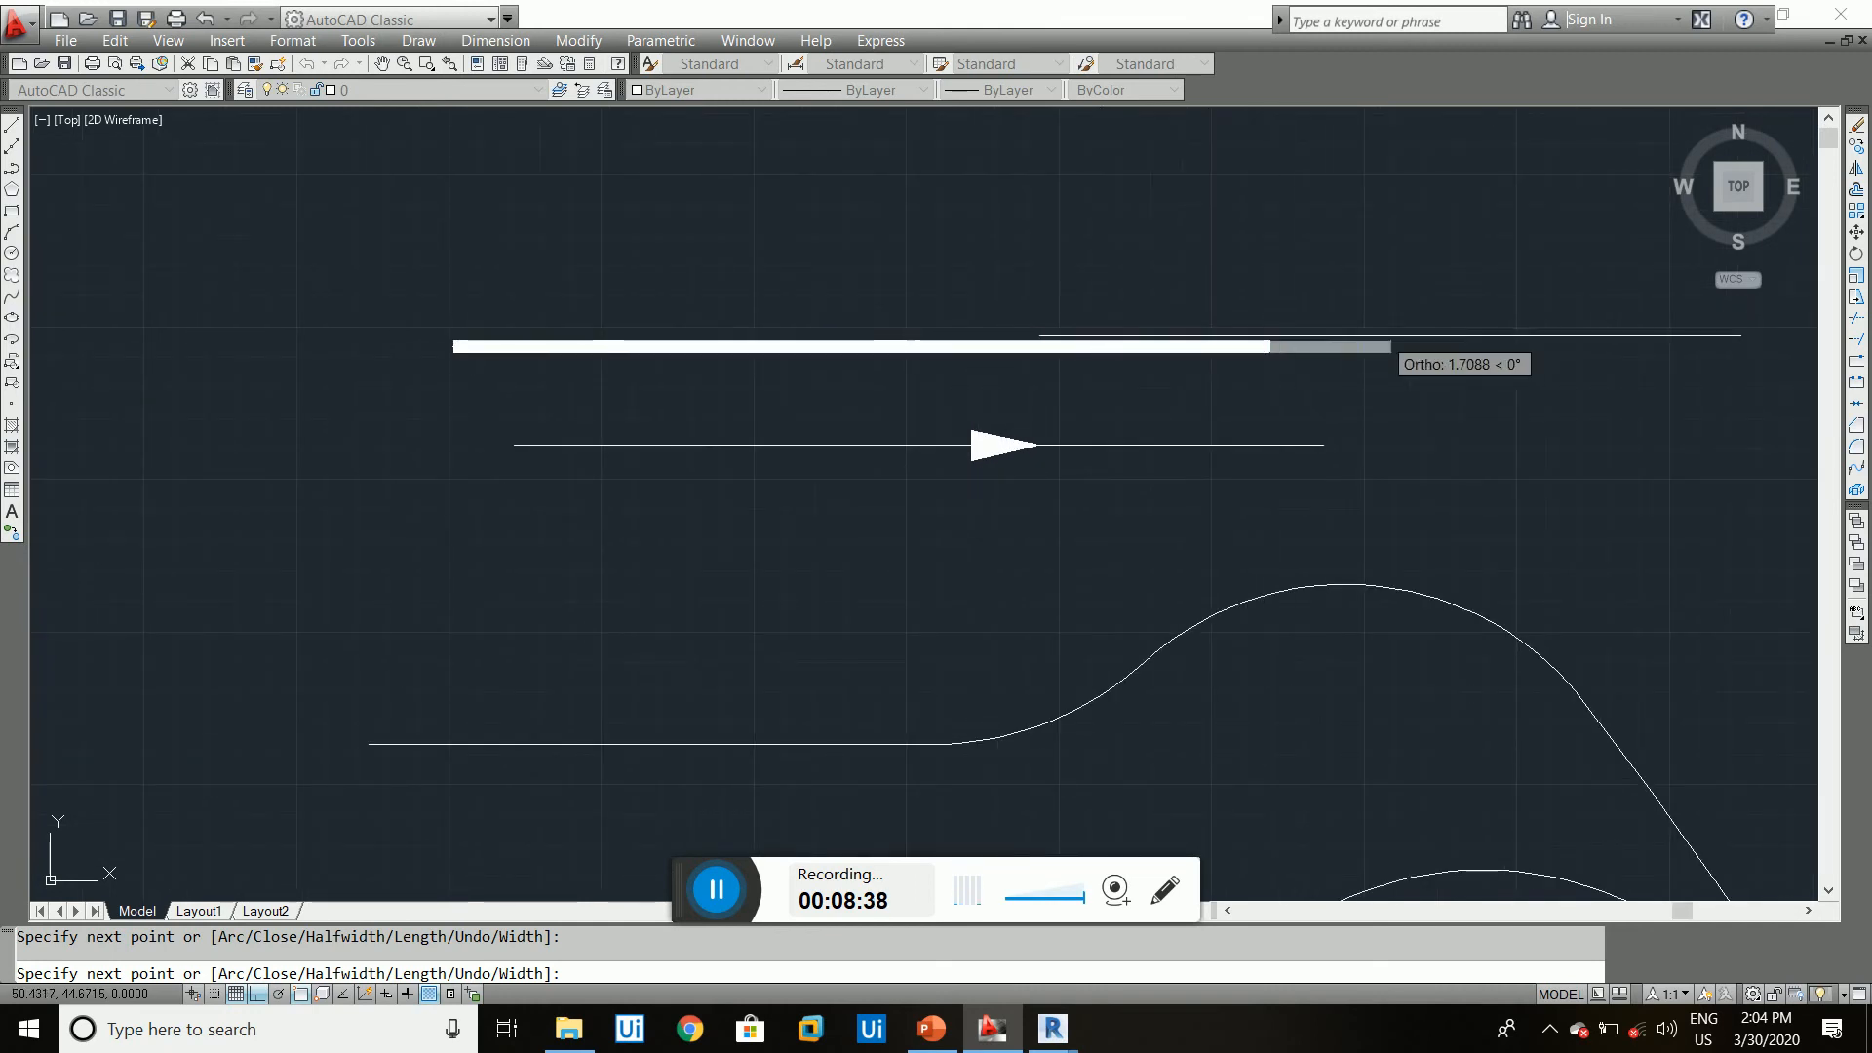
click(1325, 557)
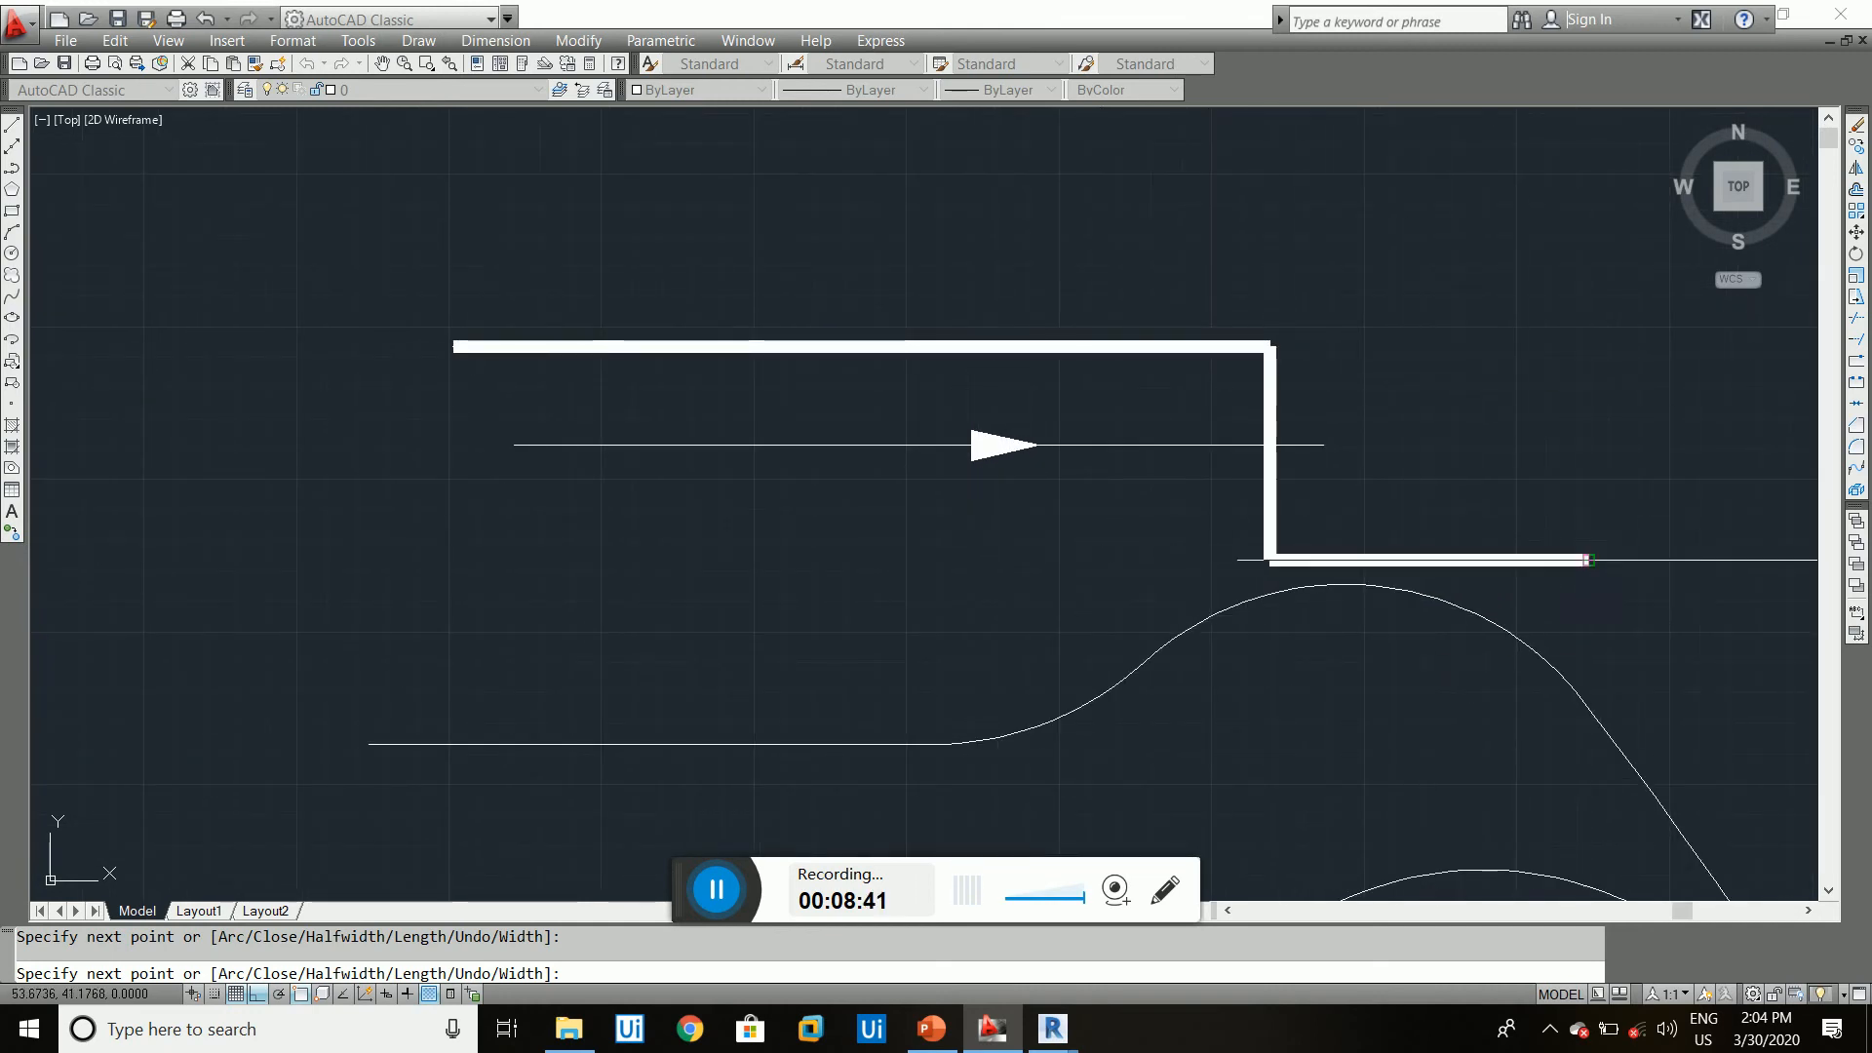
click(1588, 559)
click(1589, 229)
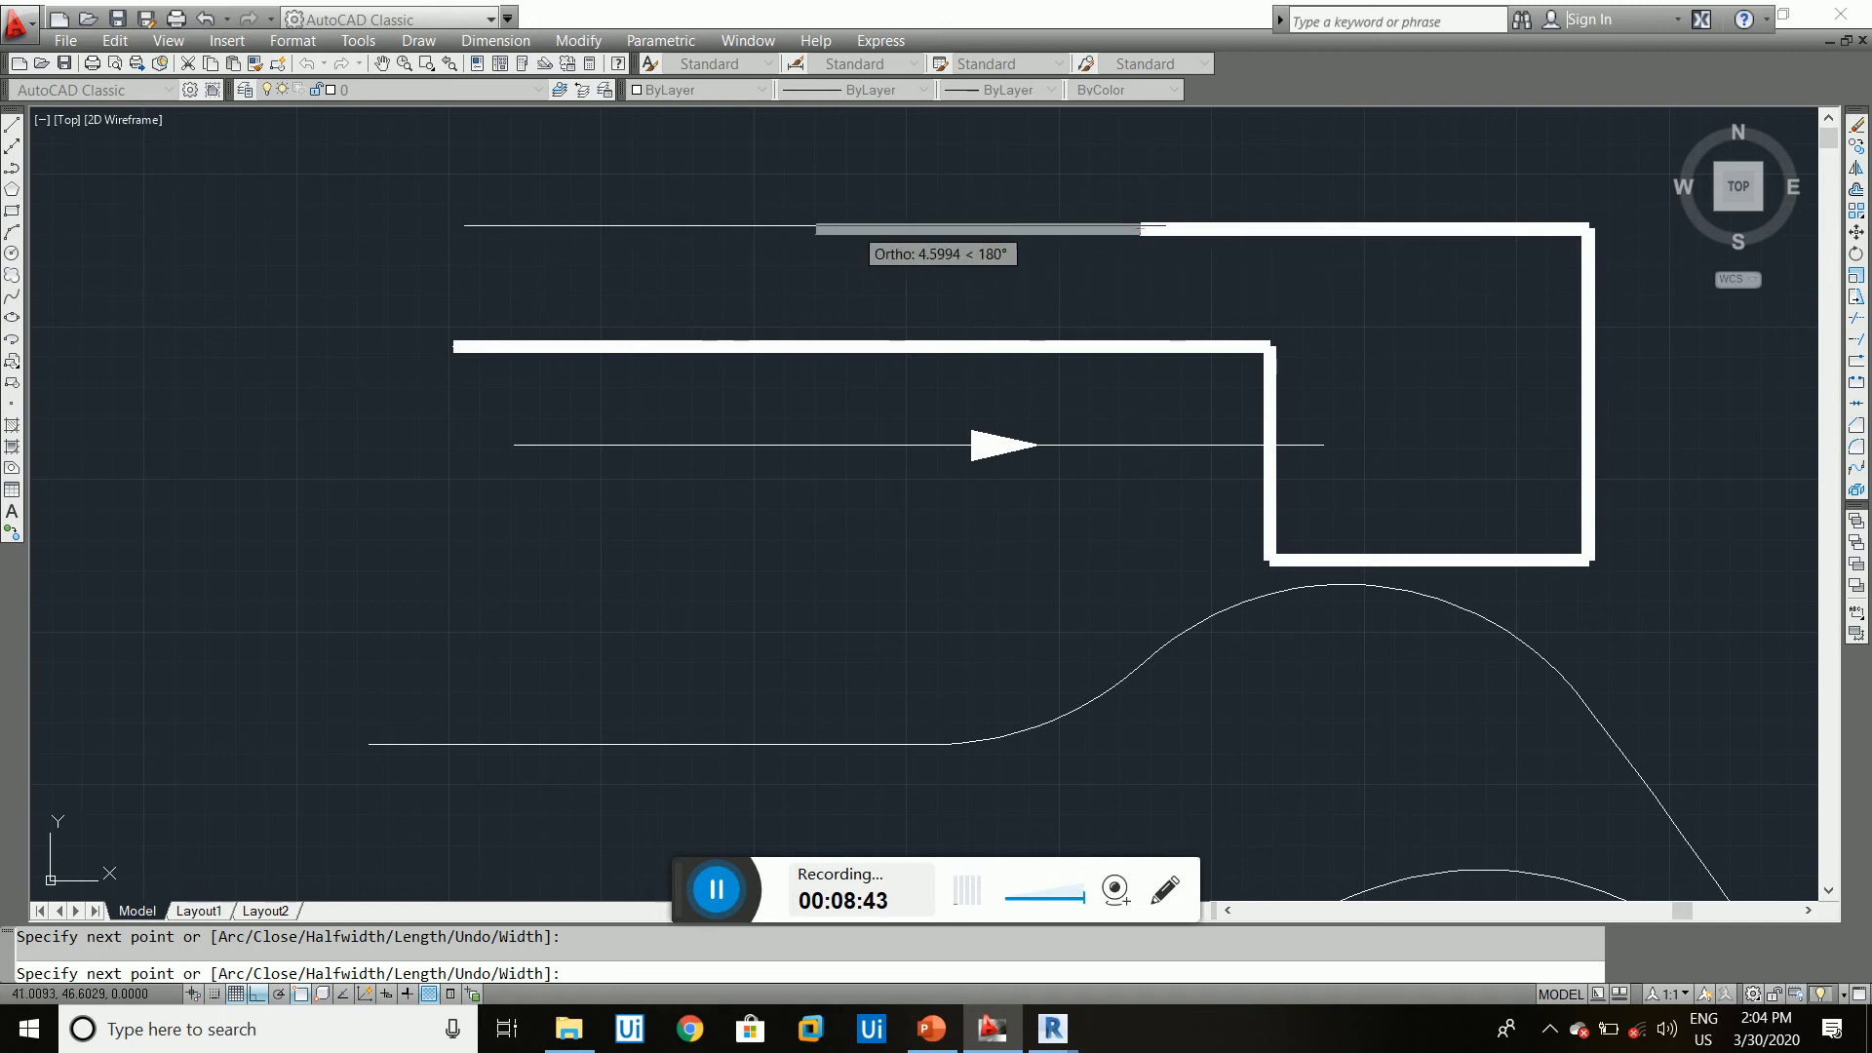
click(627, 228)
key(Escape)
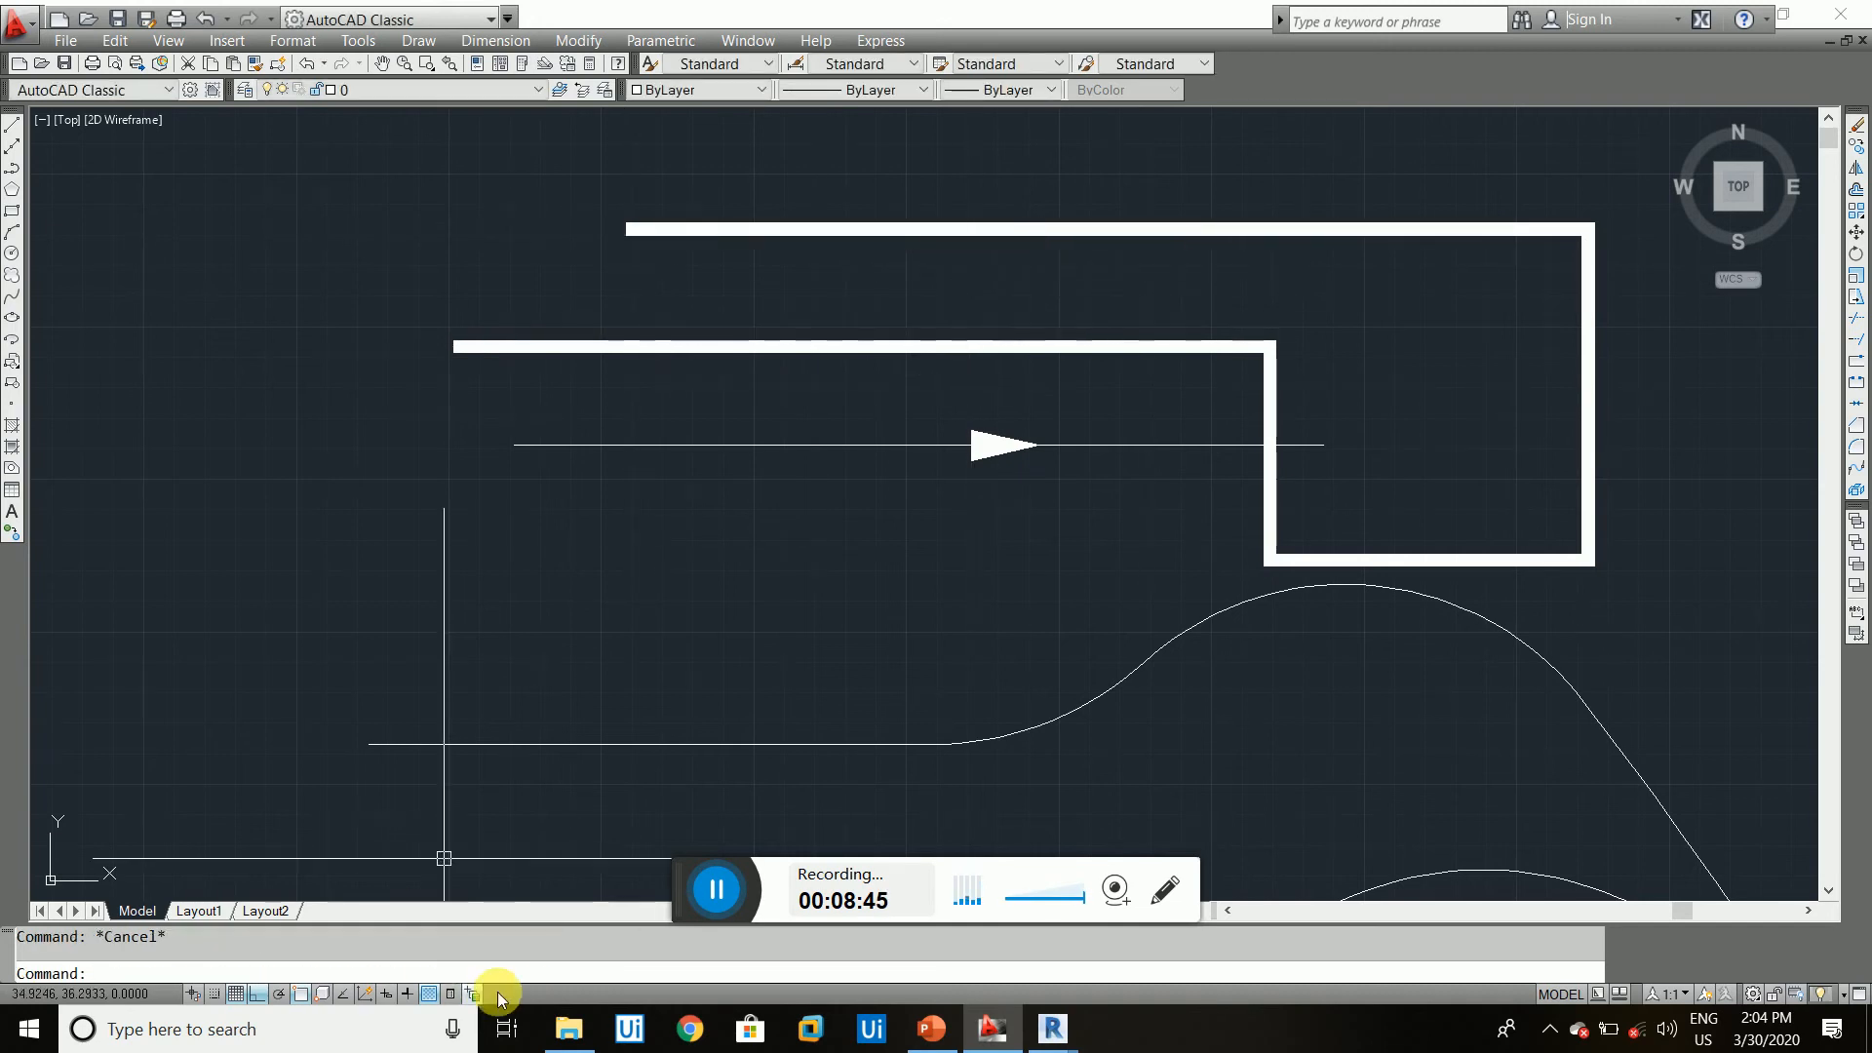
- Draw a short horizontal polyline below the arrow line, keeping the current line width, and end the command
text(pl)
key(Return)
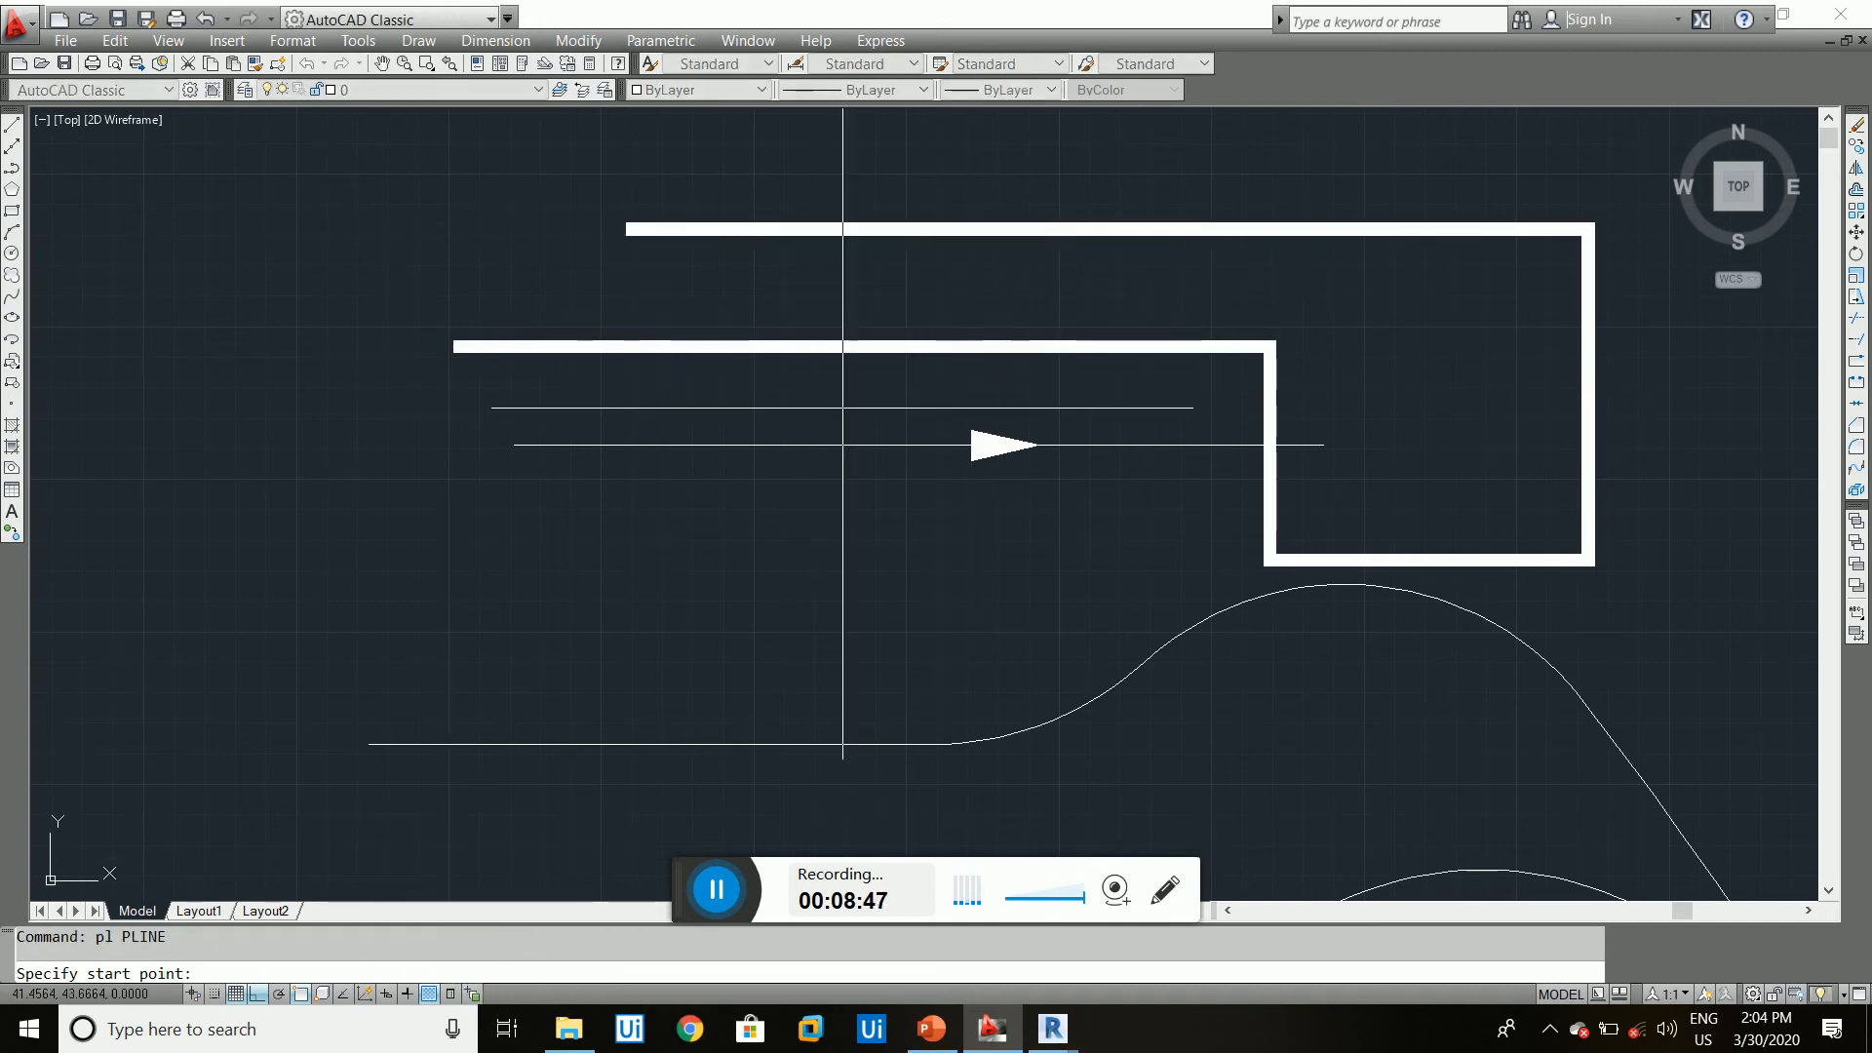
click(416, 588)
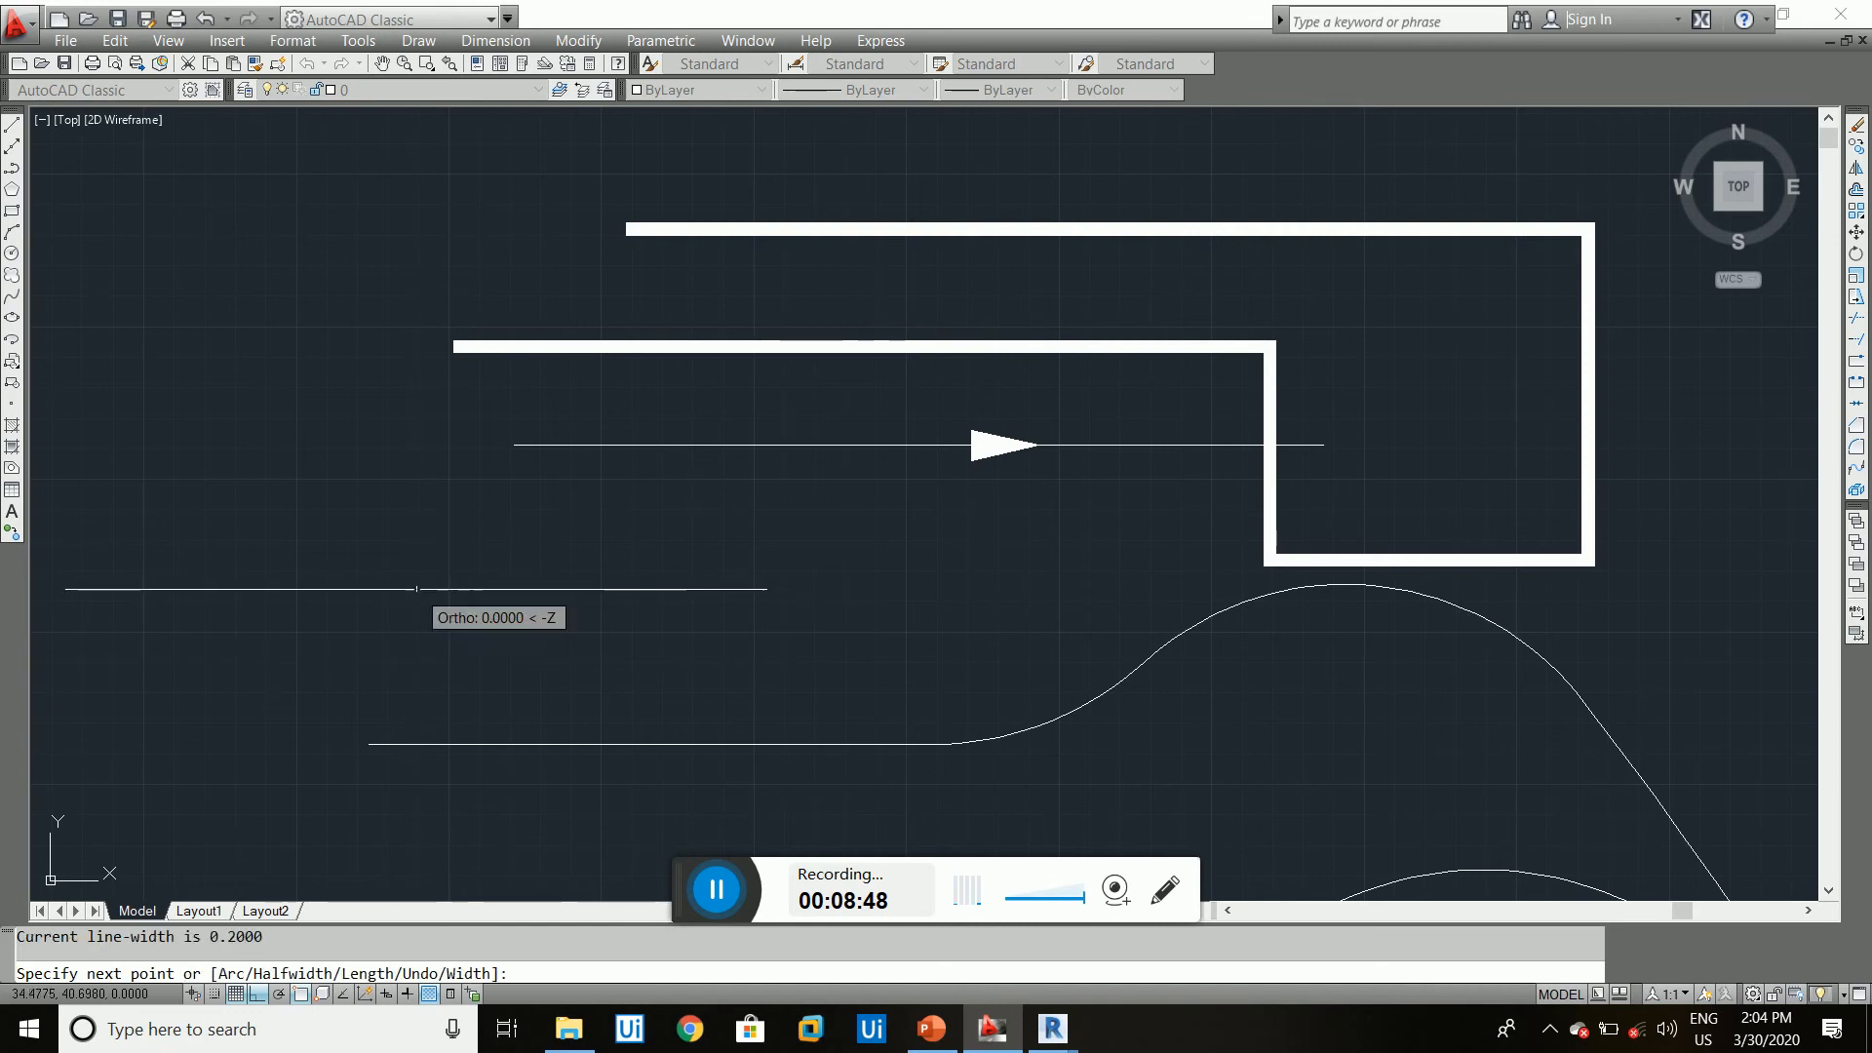
click(682, 588)
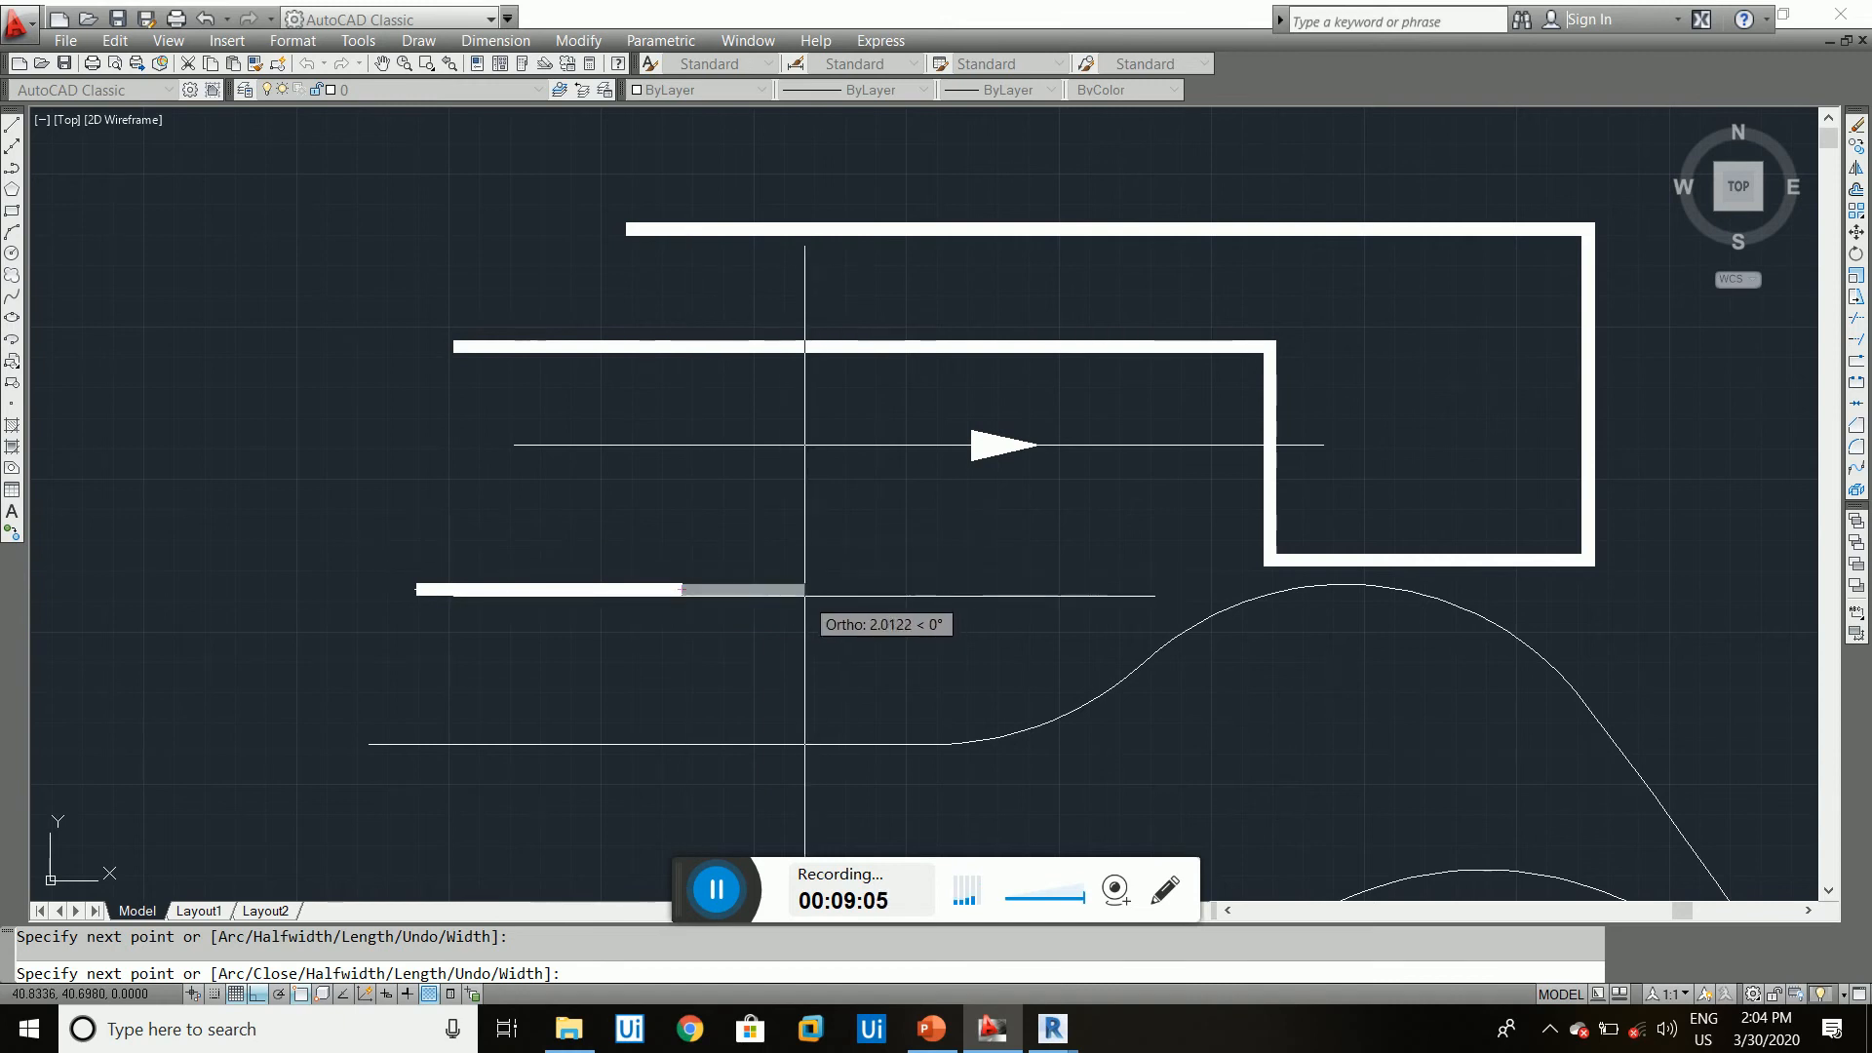
key(Escape)
scroll(793, 556, down, 5)
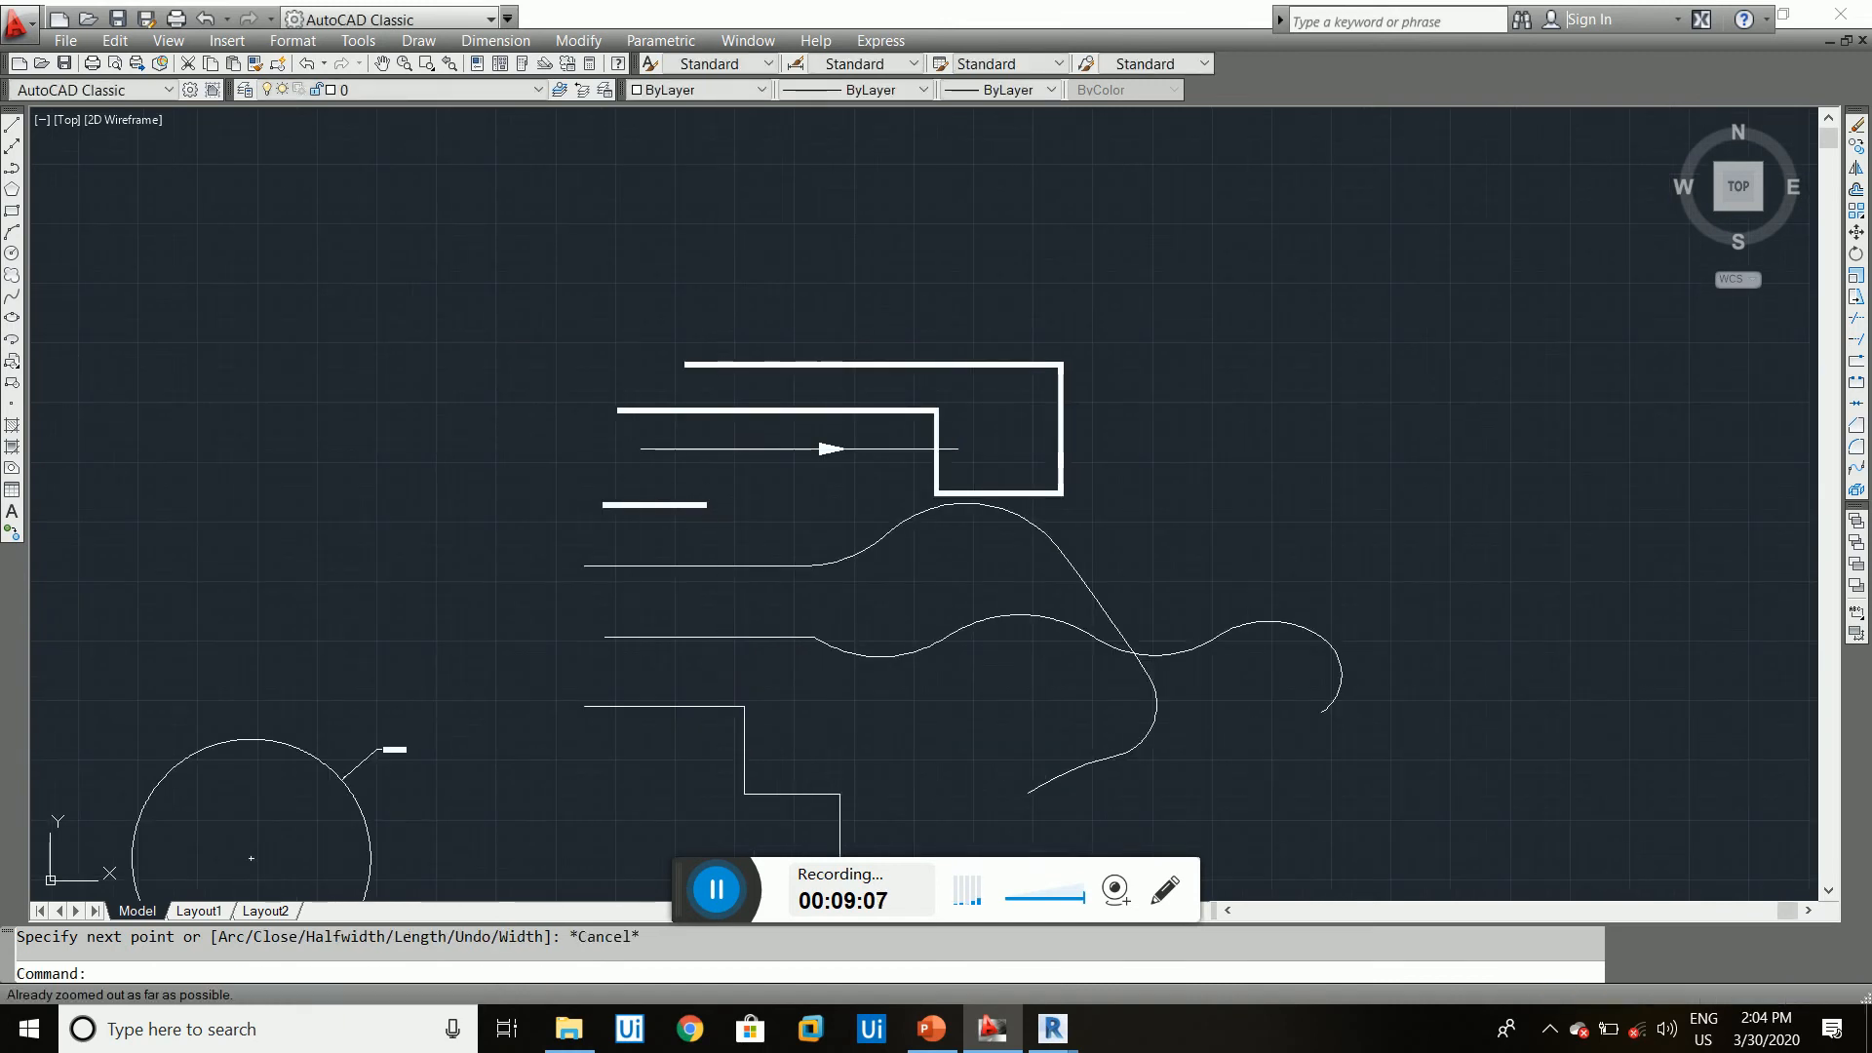
- Switch to the PowerPoint slide to read the Polygon command entry, and return to AutoCAD
click(934, 1031)
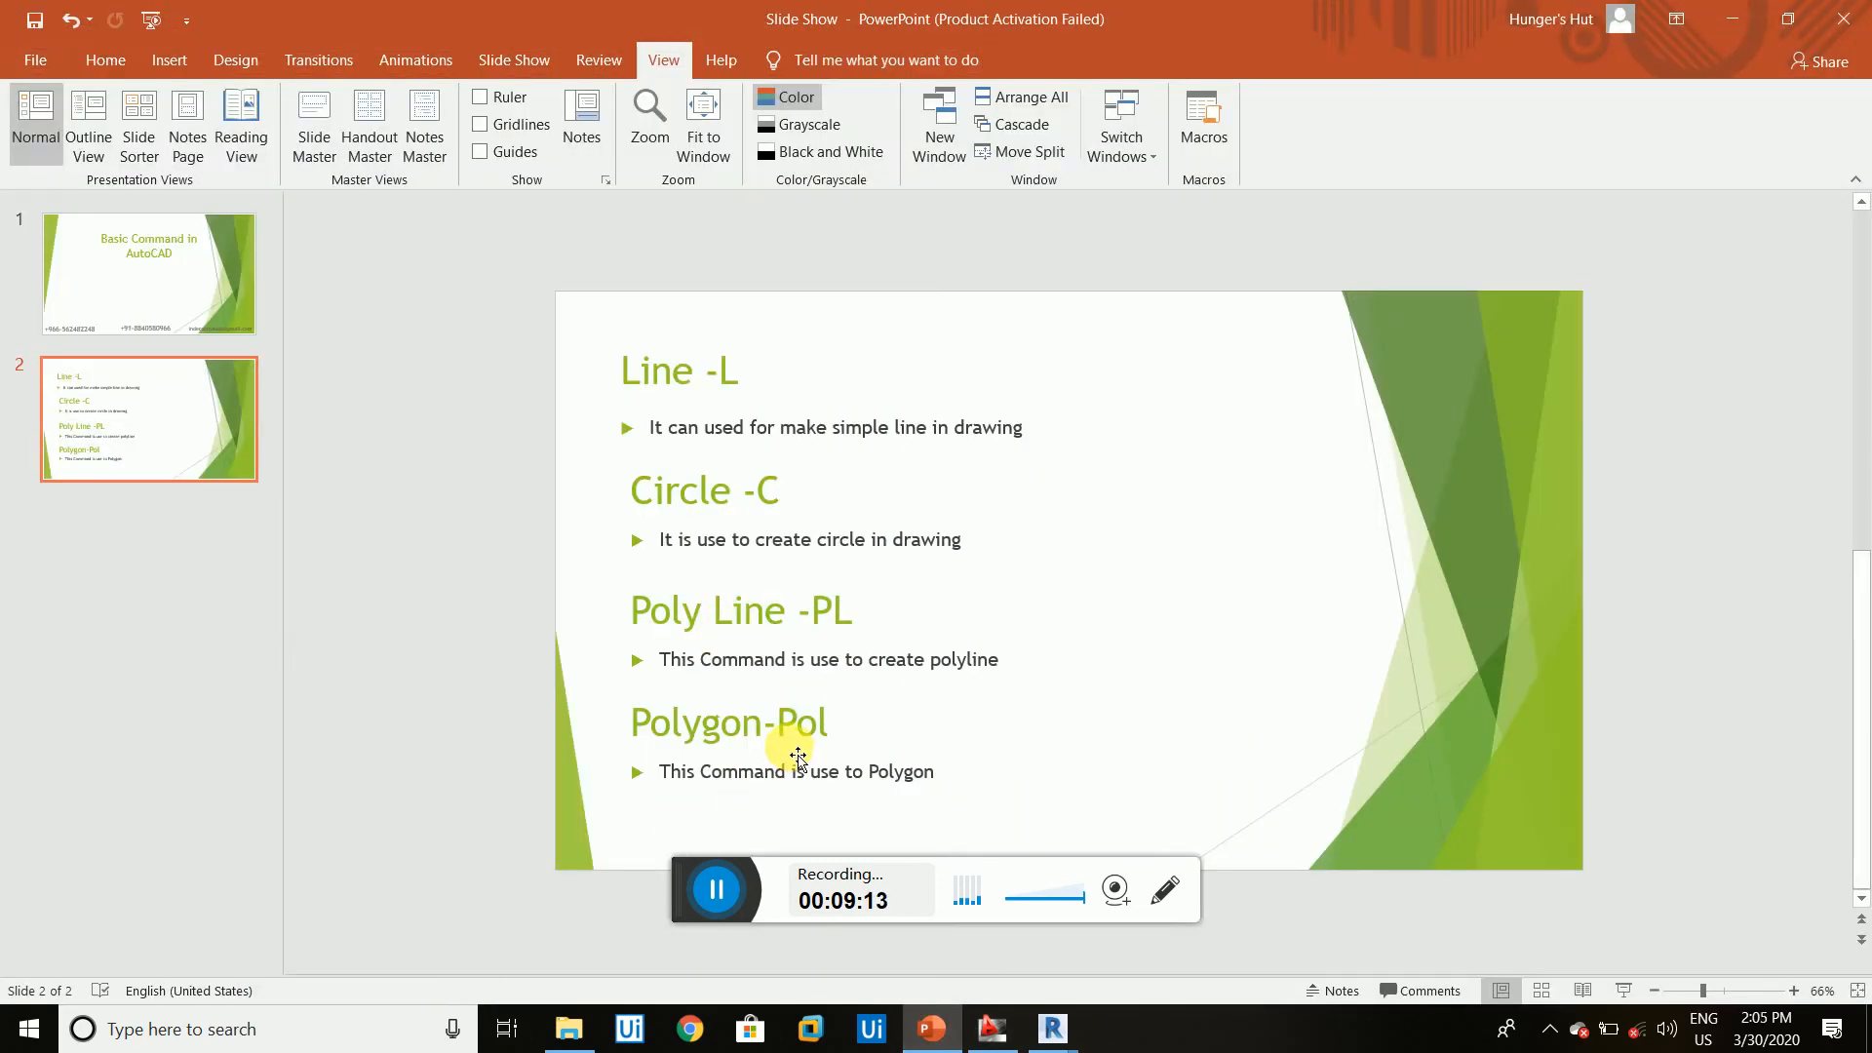
key(alt+Tab)
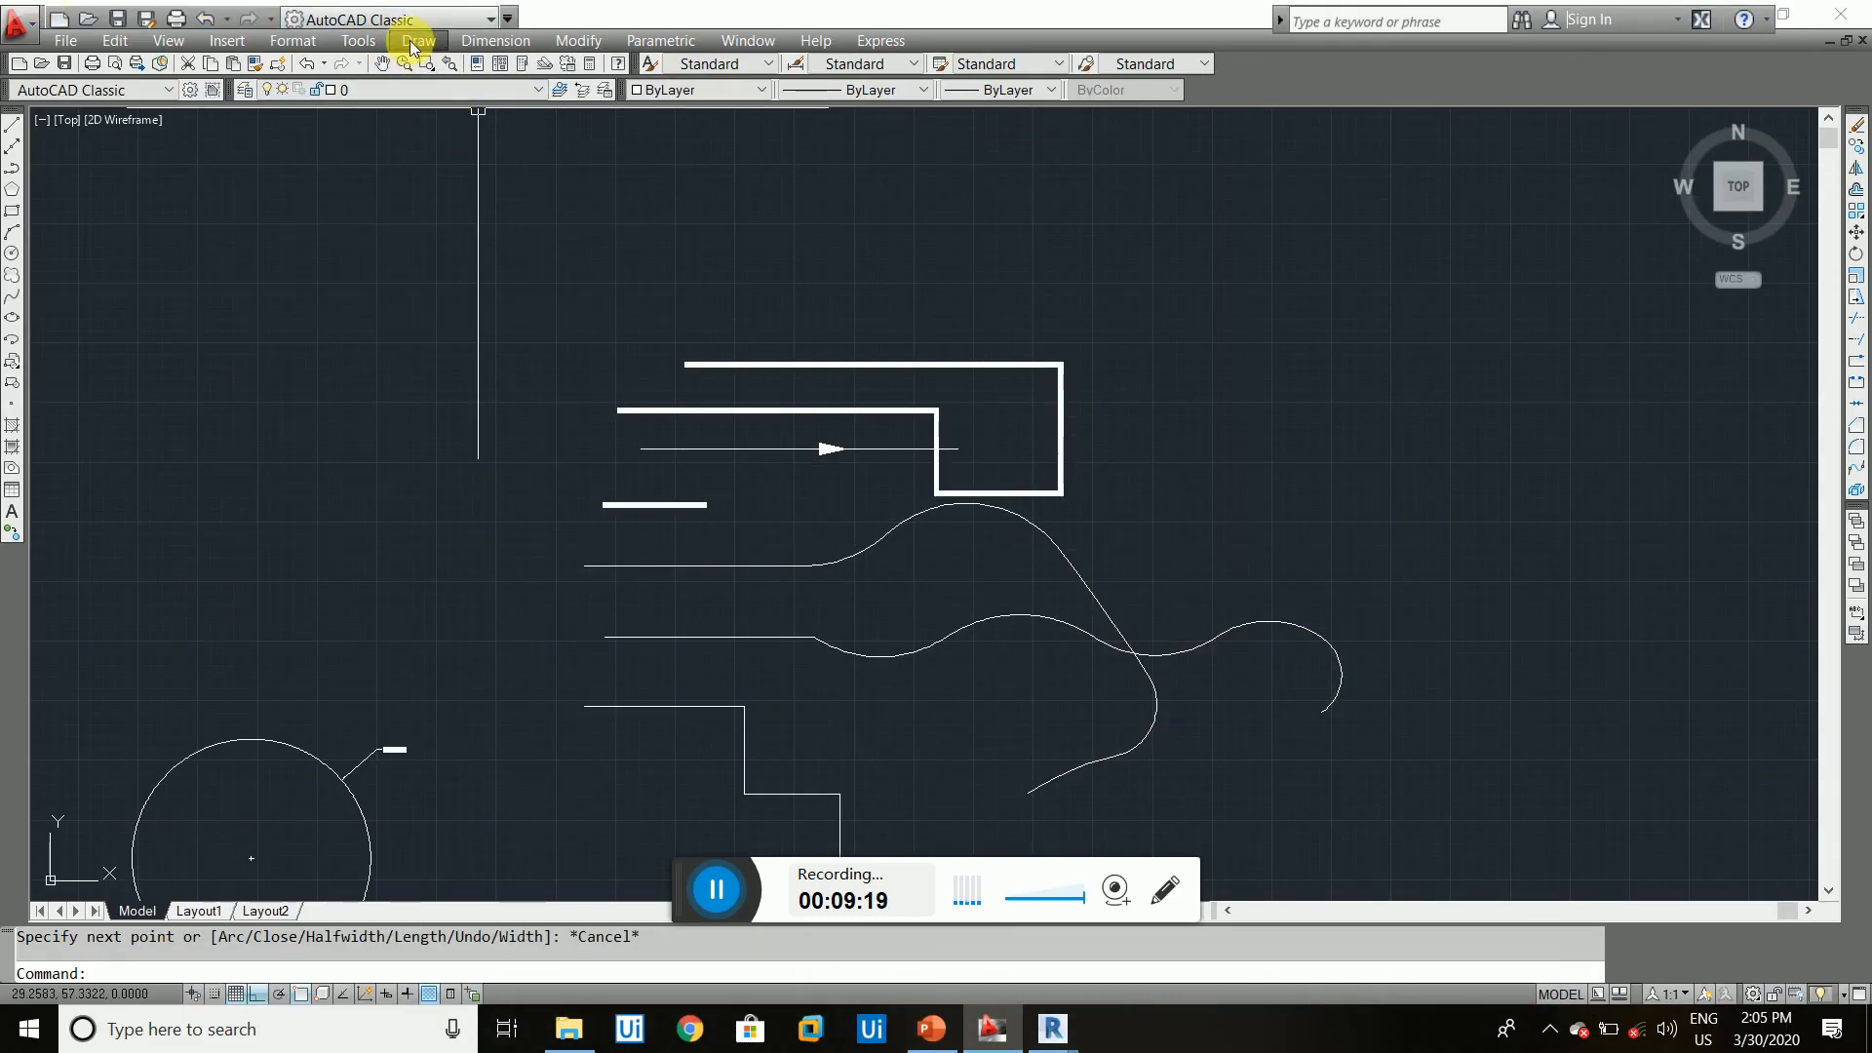
click(414, 41)
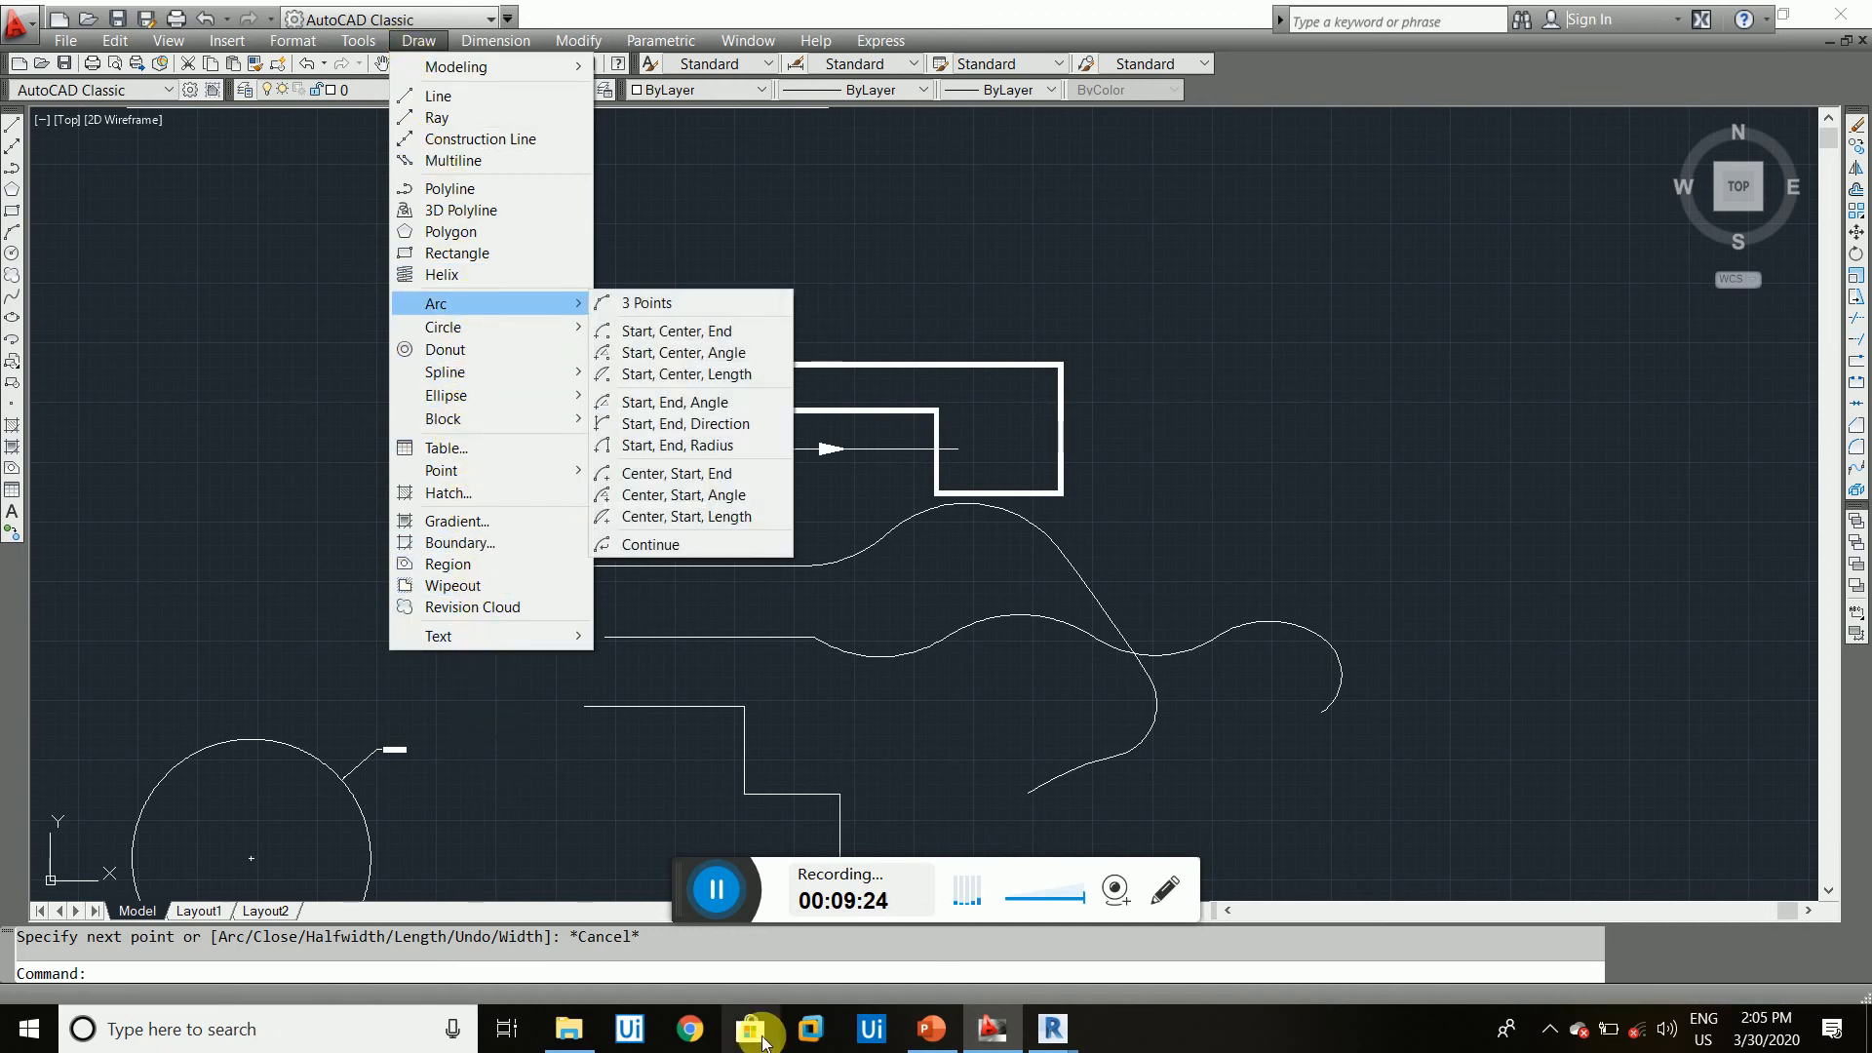
click(459, 8)
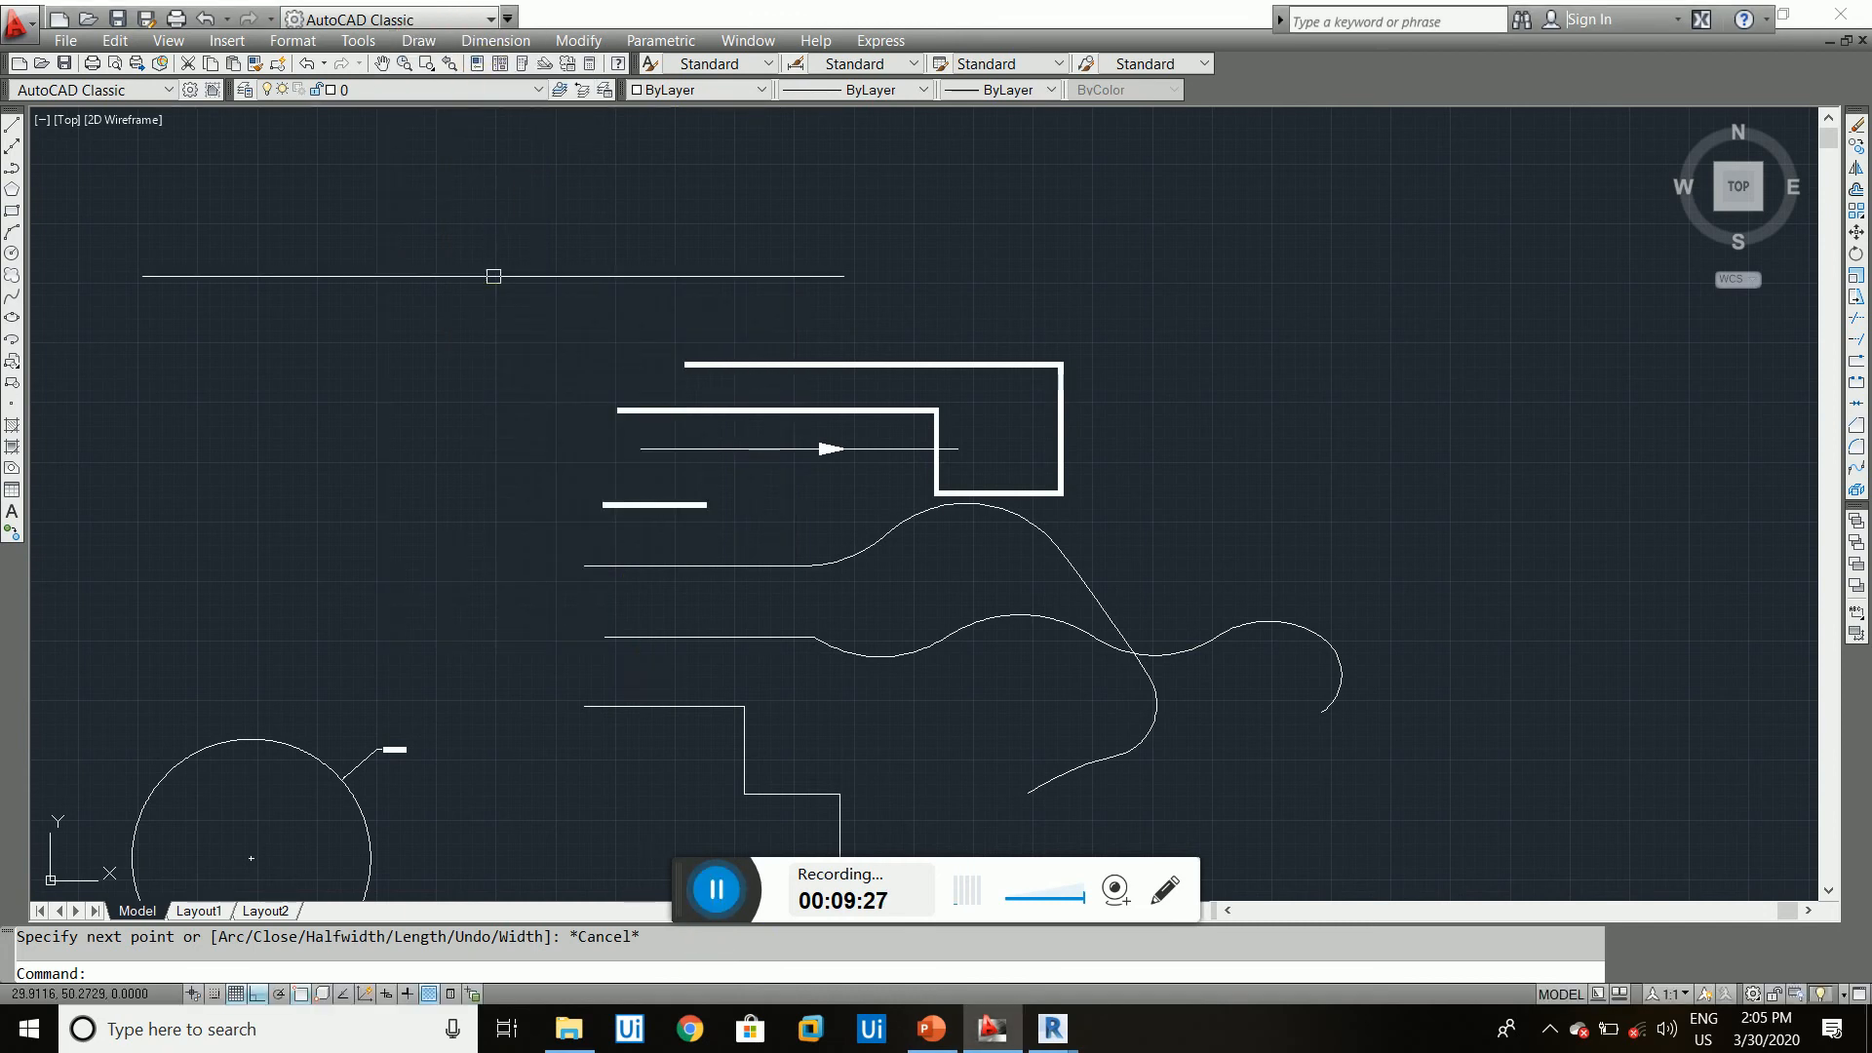
click(419, 41)
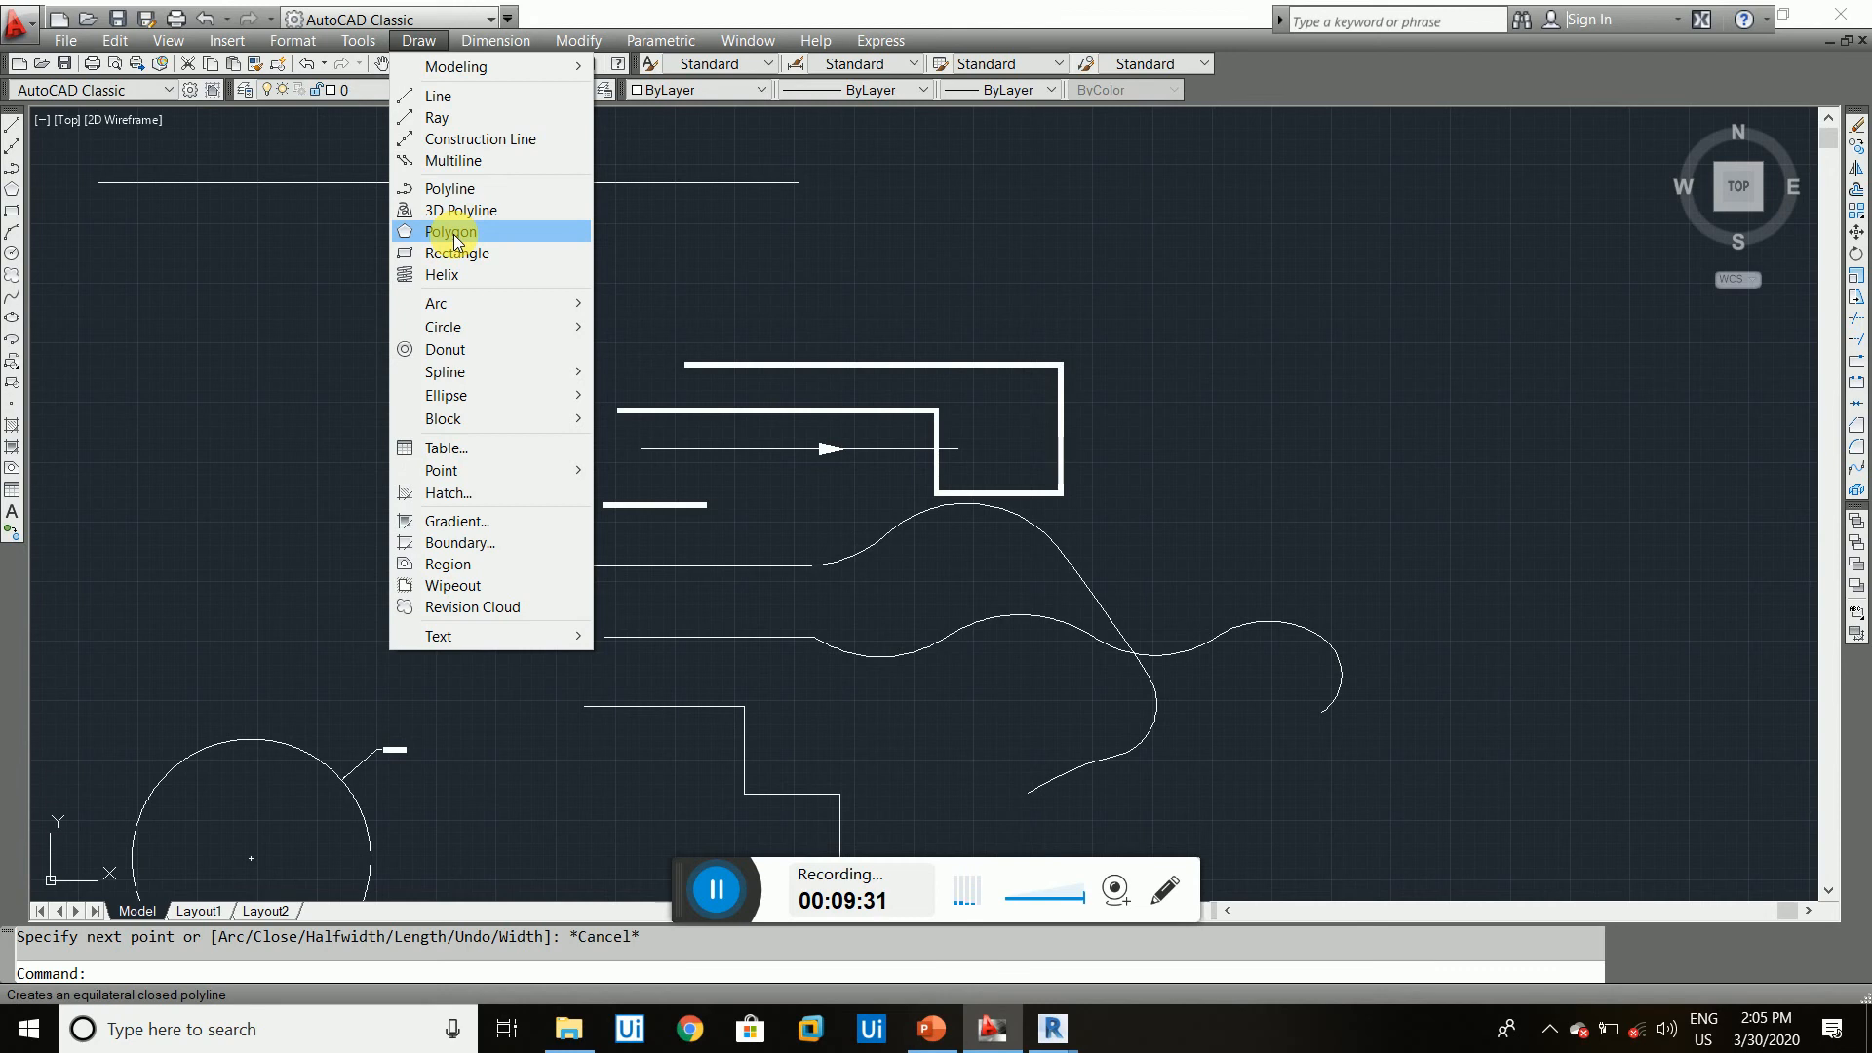
key(Escape)
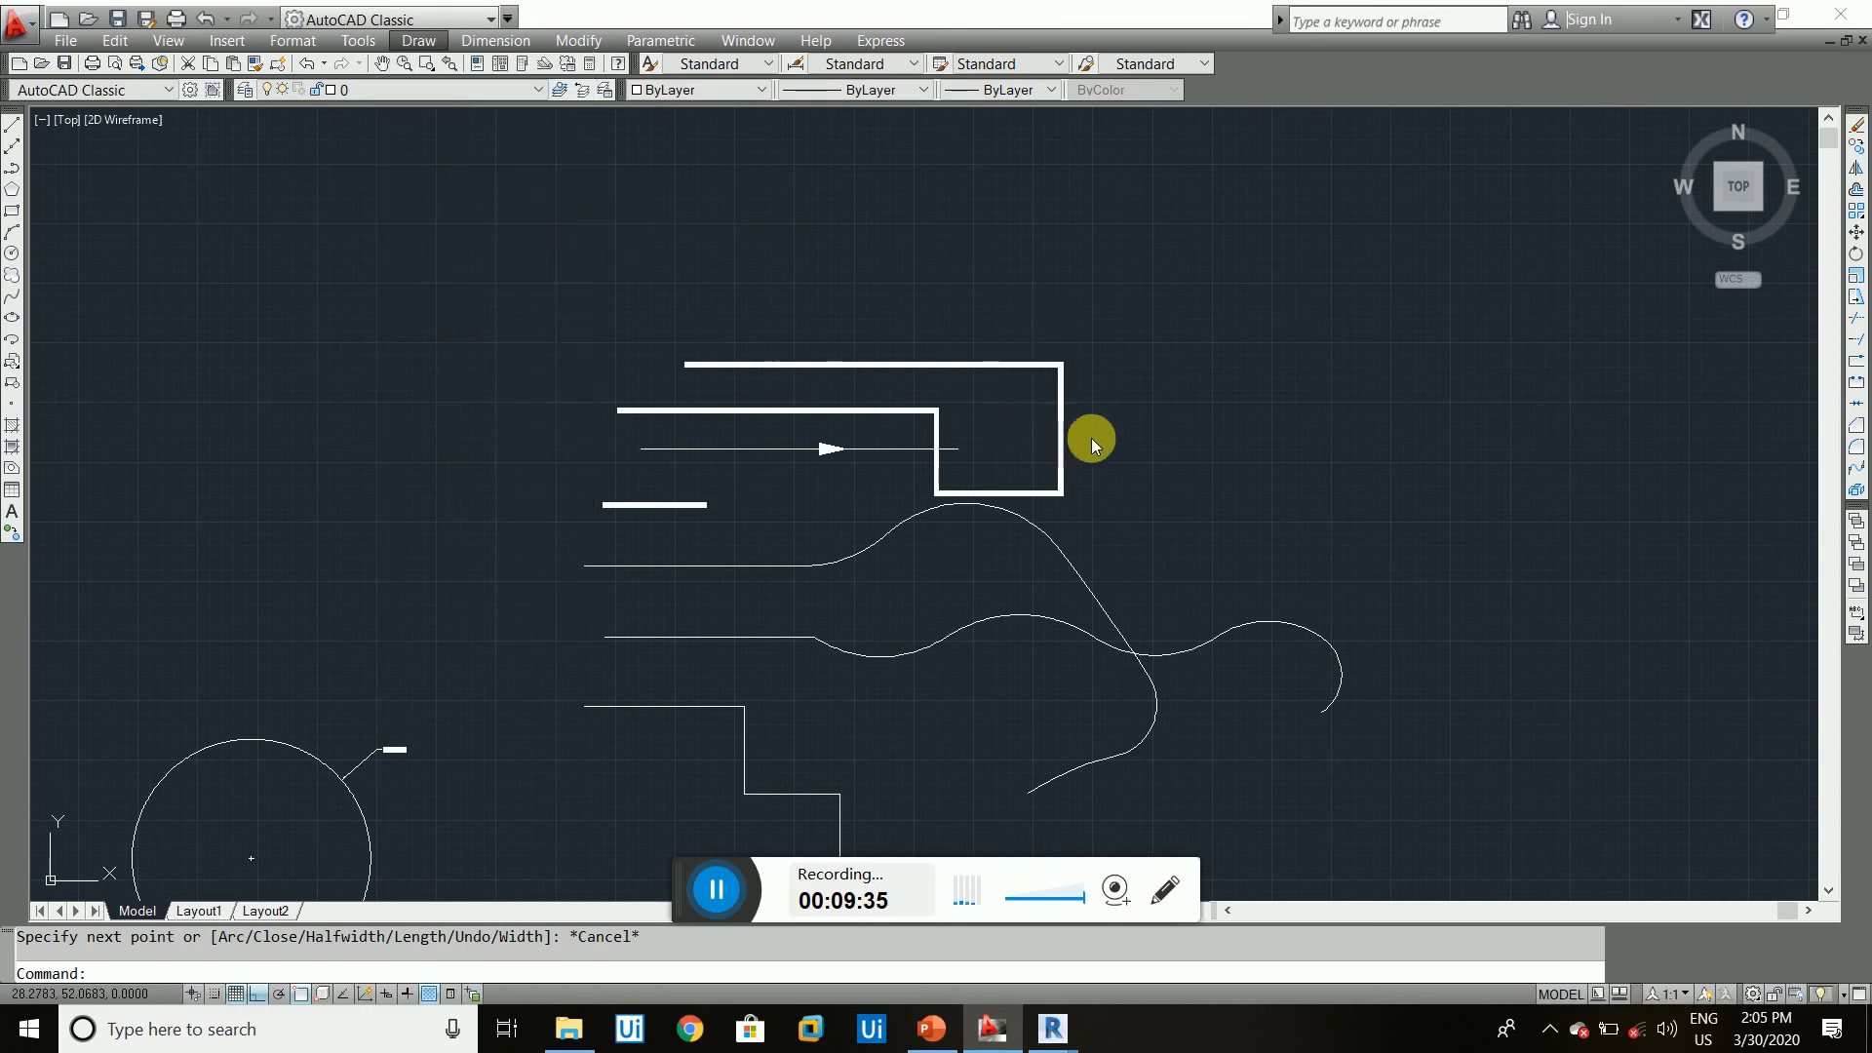
key(Escape)
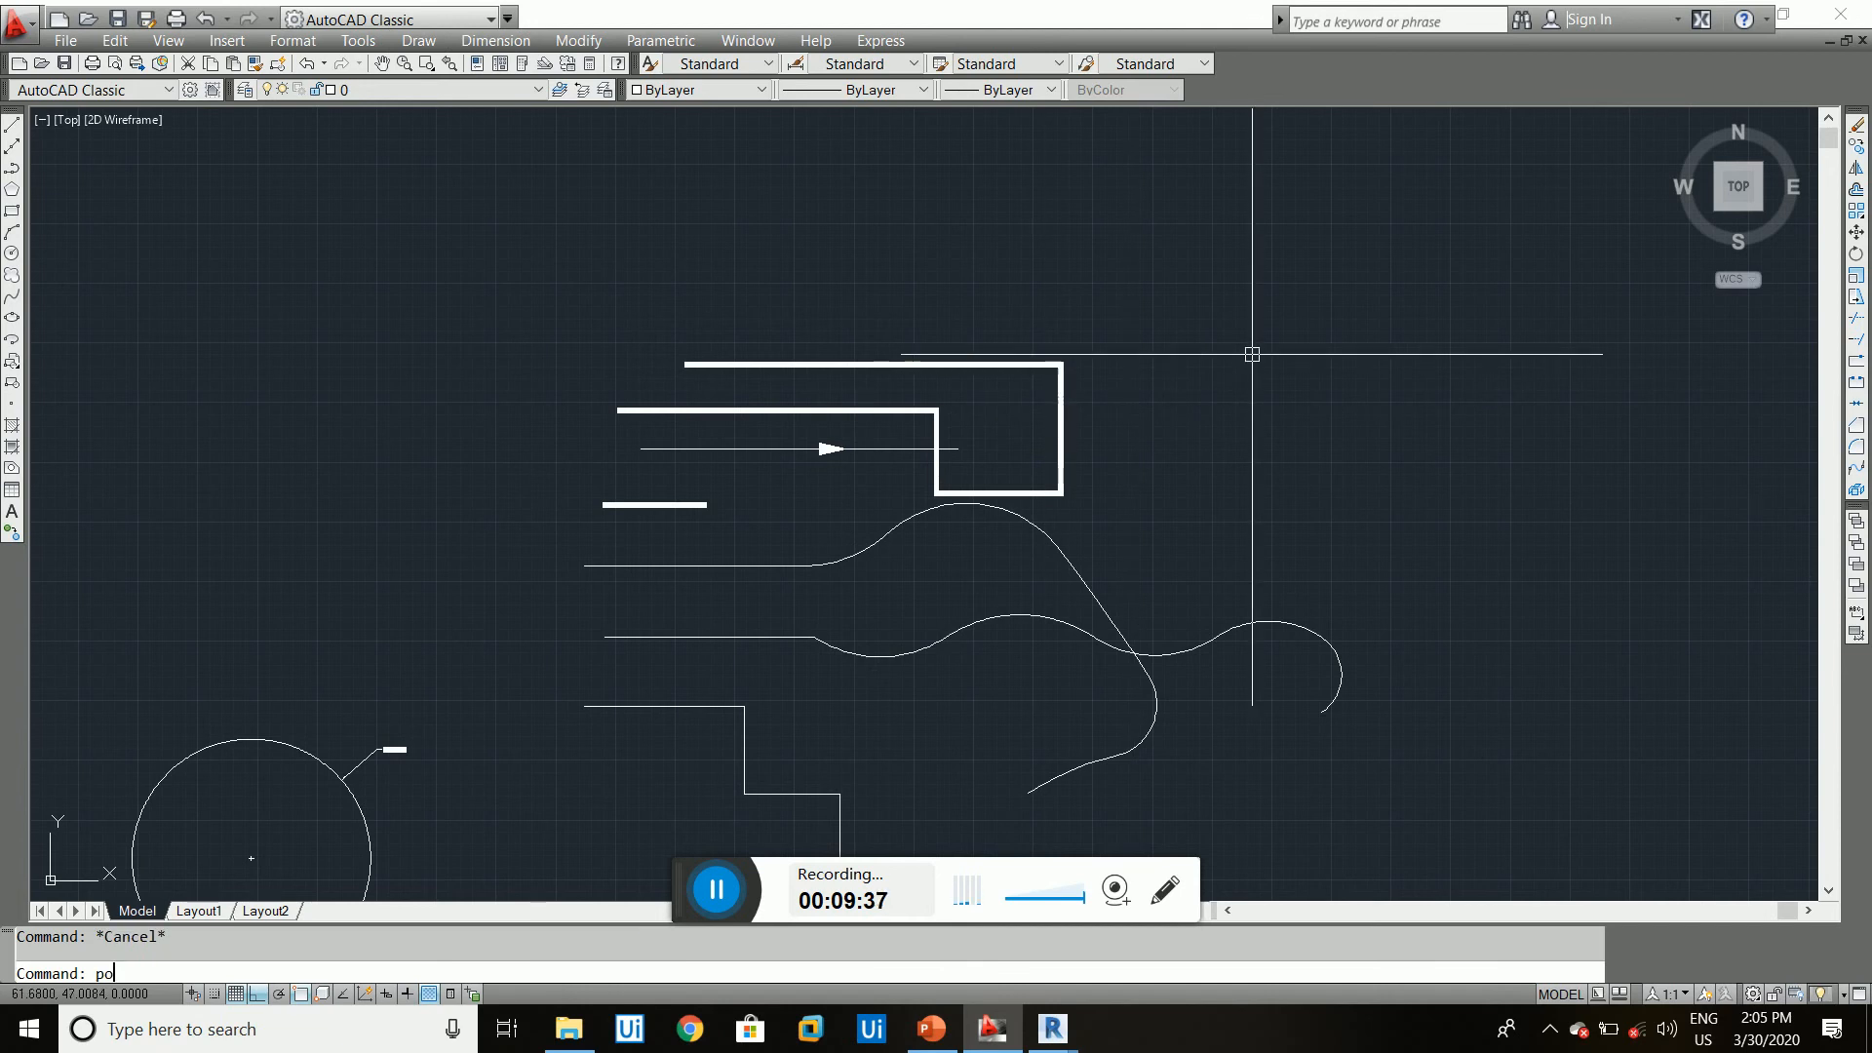
- Try to draw an eight-sided polygon centred in the empty area right of the wide polyline
text(pol)
key(space)
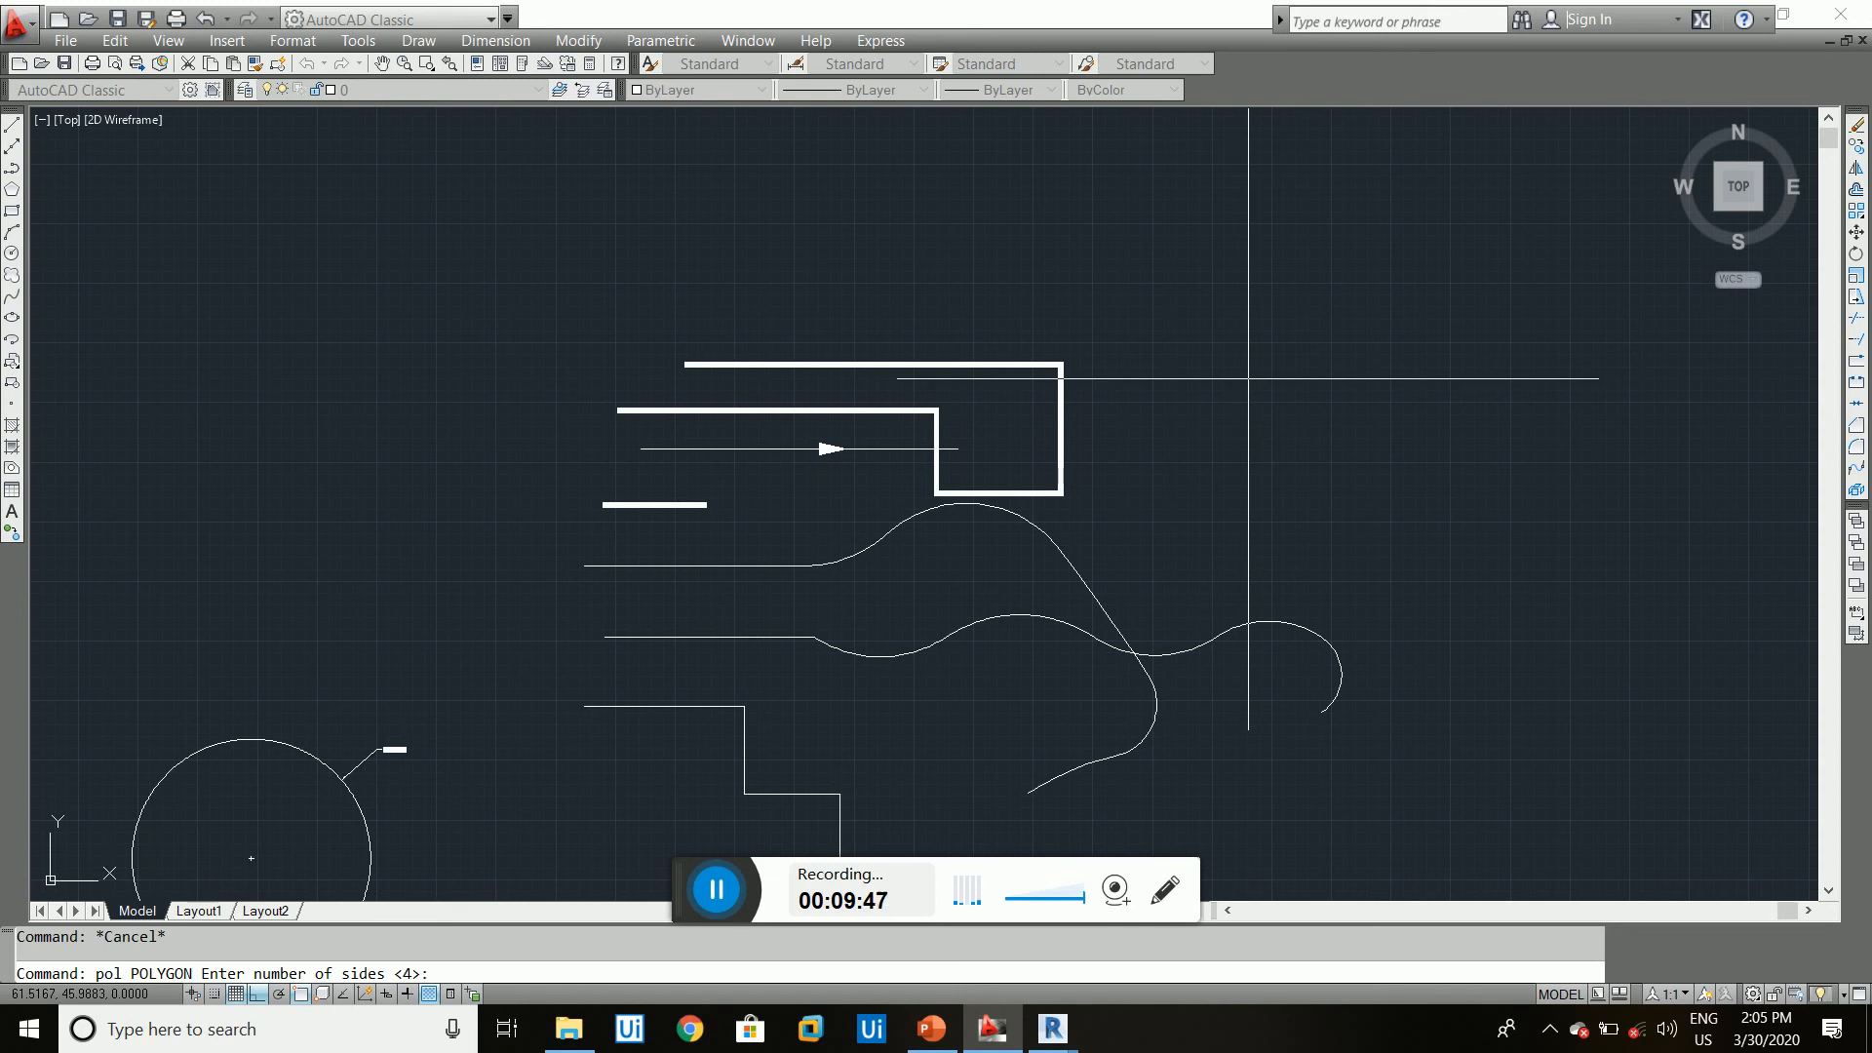
key(Return)
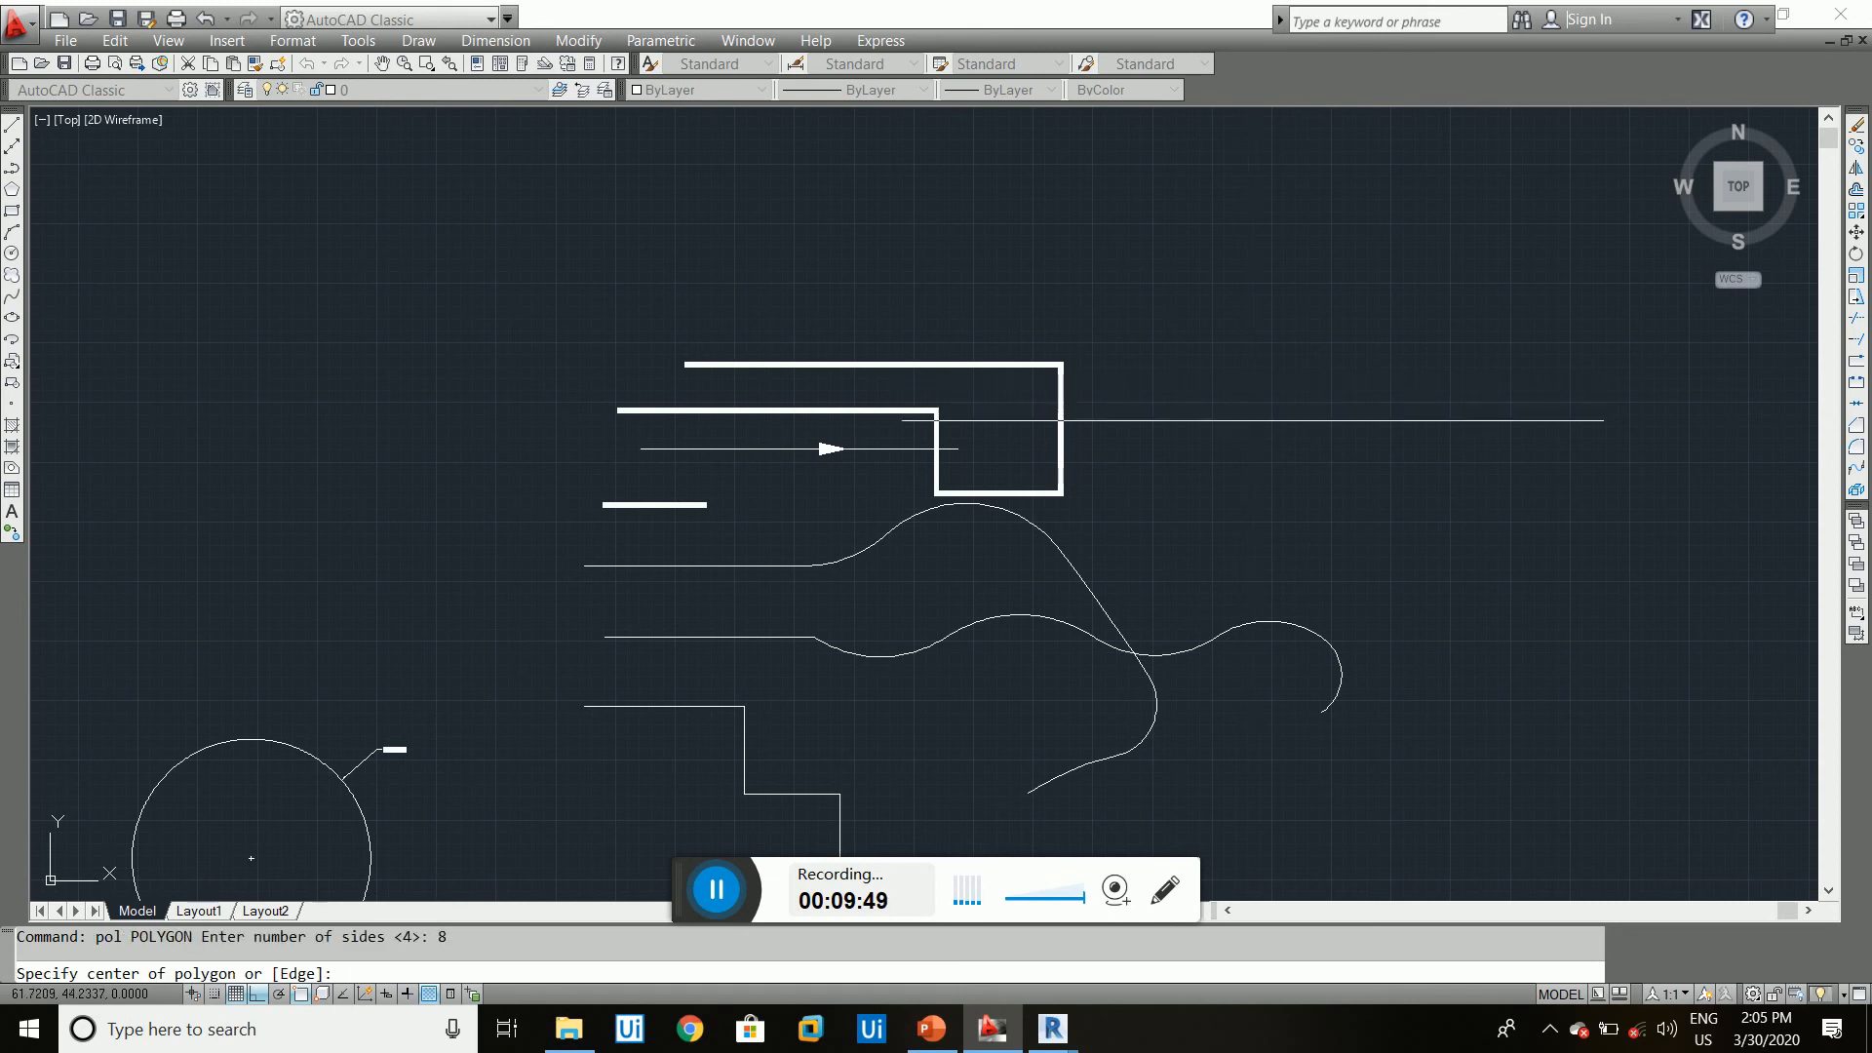
click(1348, 483)
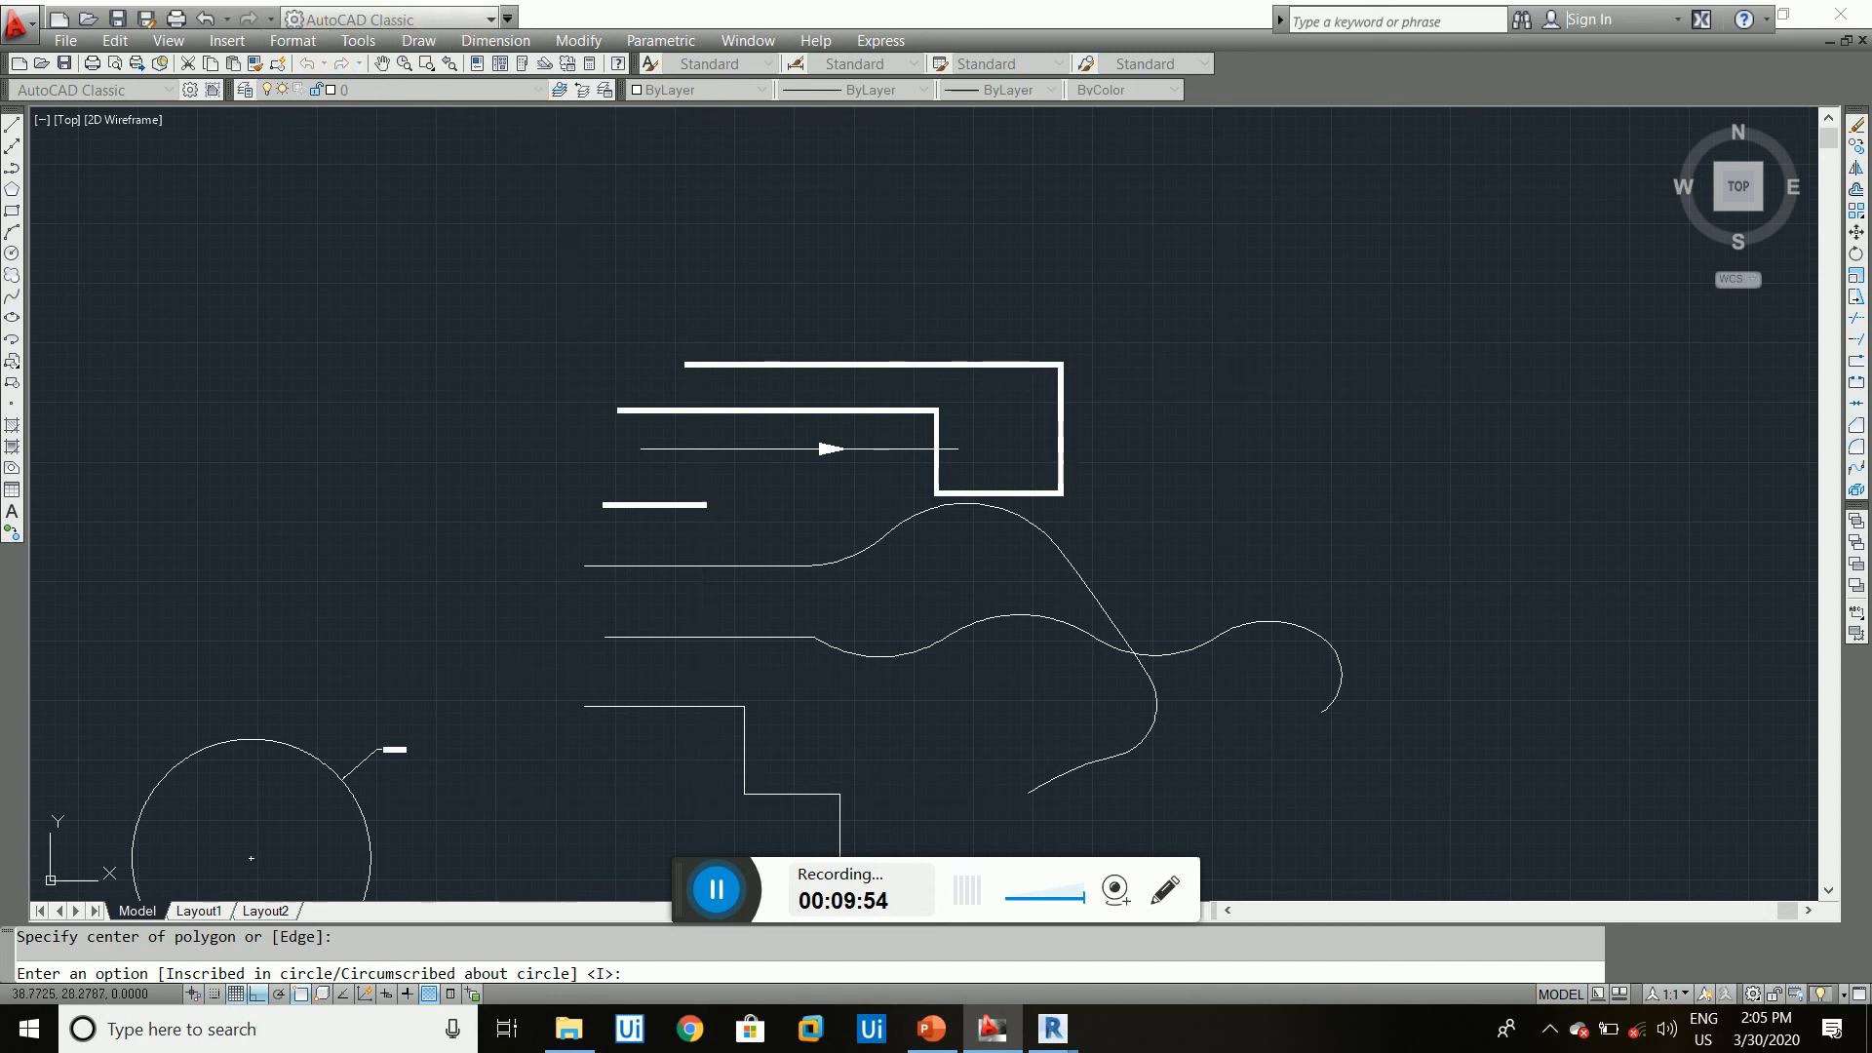
click(714, 889)
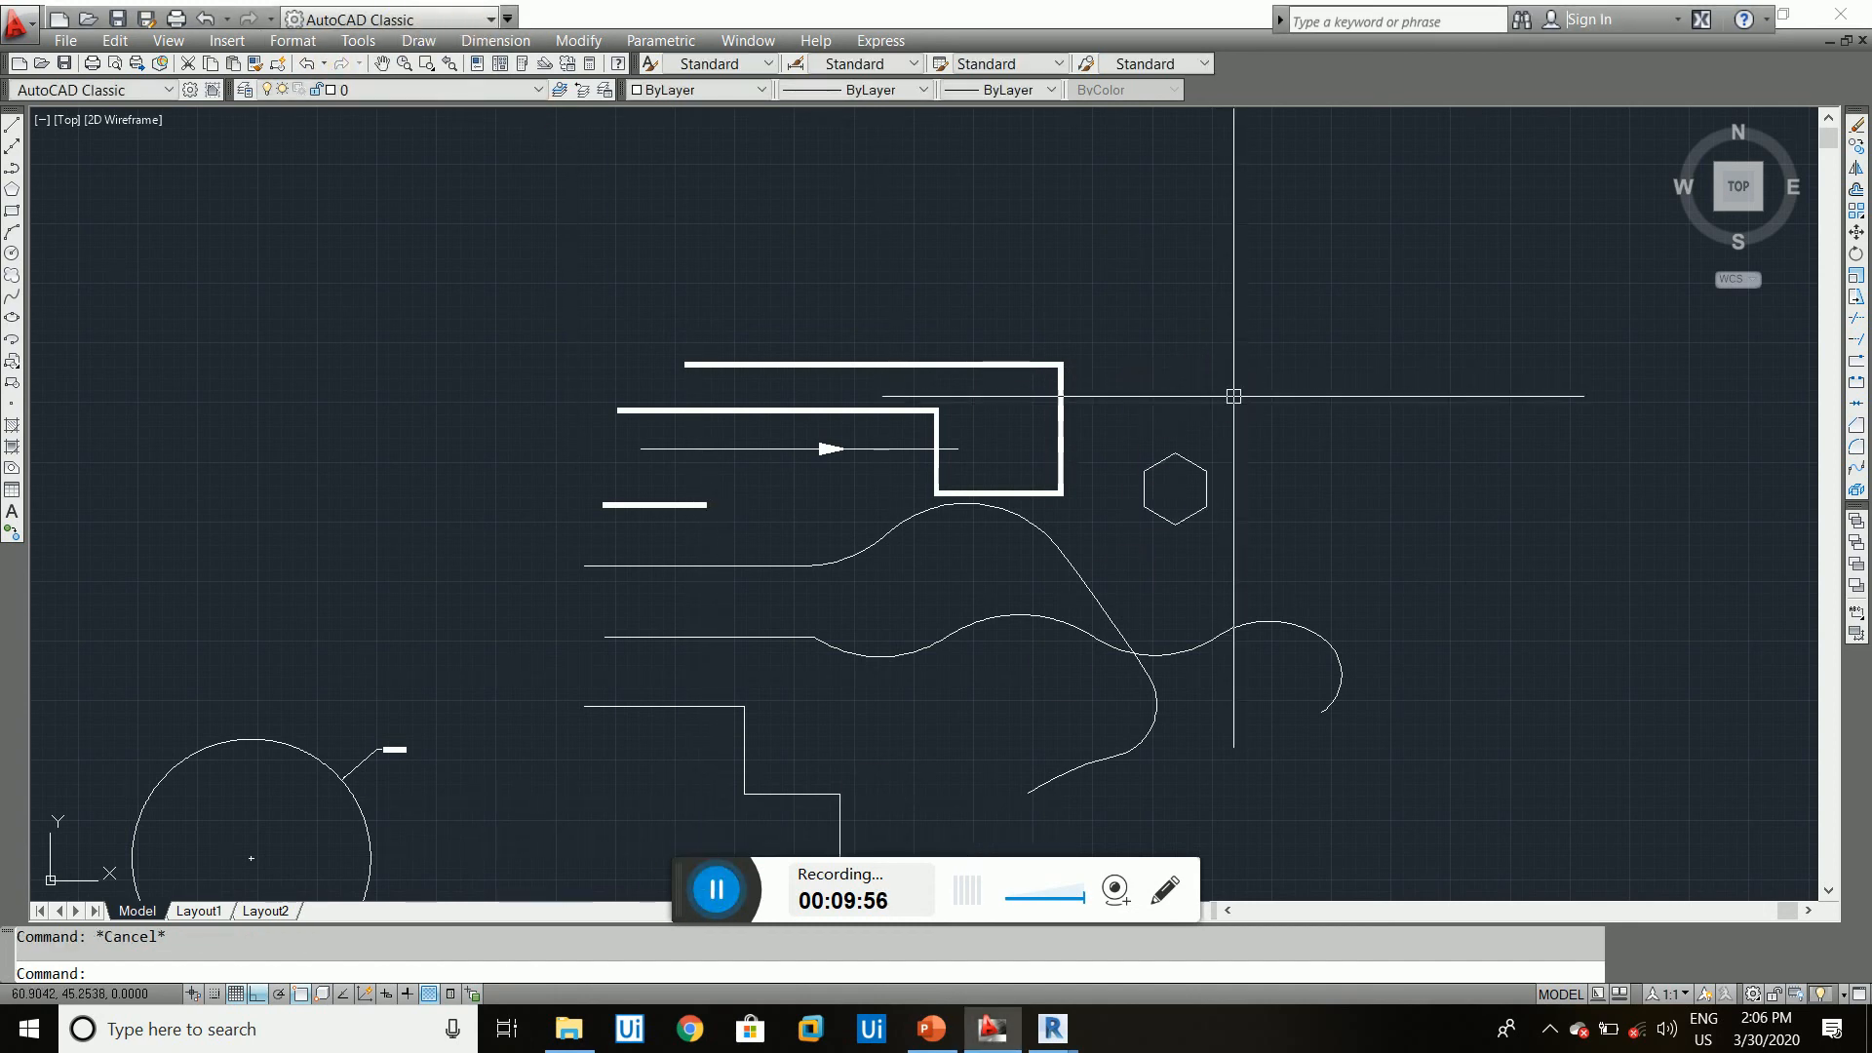
- Delete the small hexagon beside the wide polyline
scroll(1128, 468, up, 3)
click(1191, 476)
click(1157, 433)
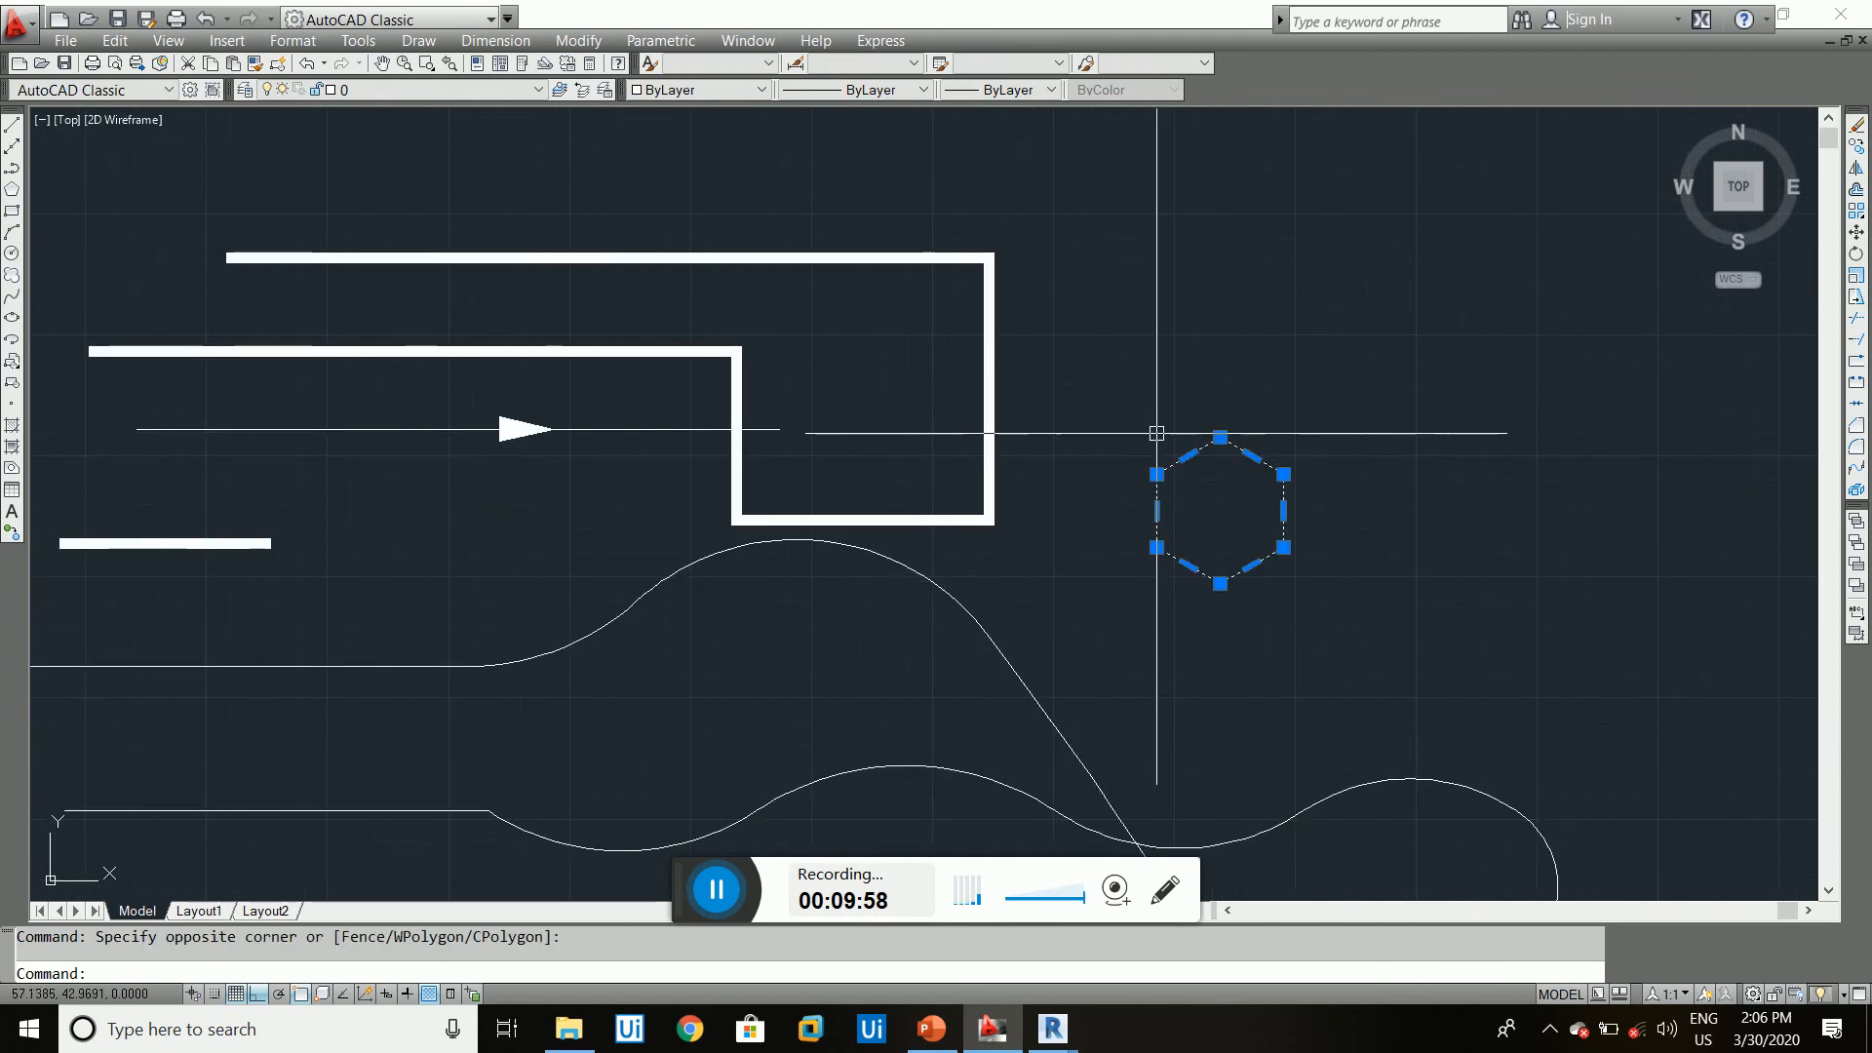
key(Delete)
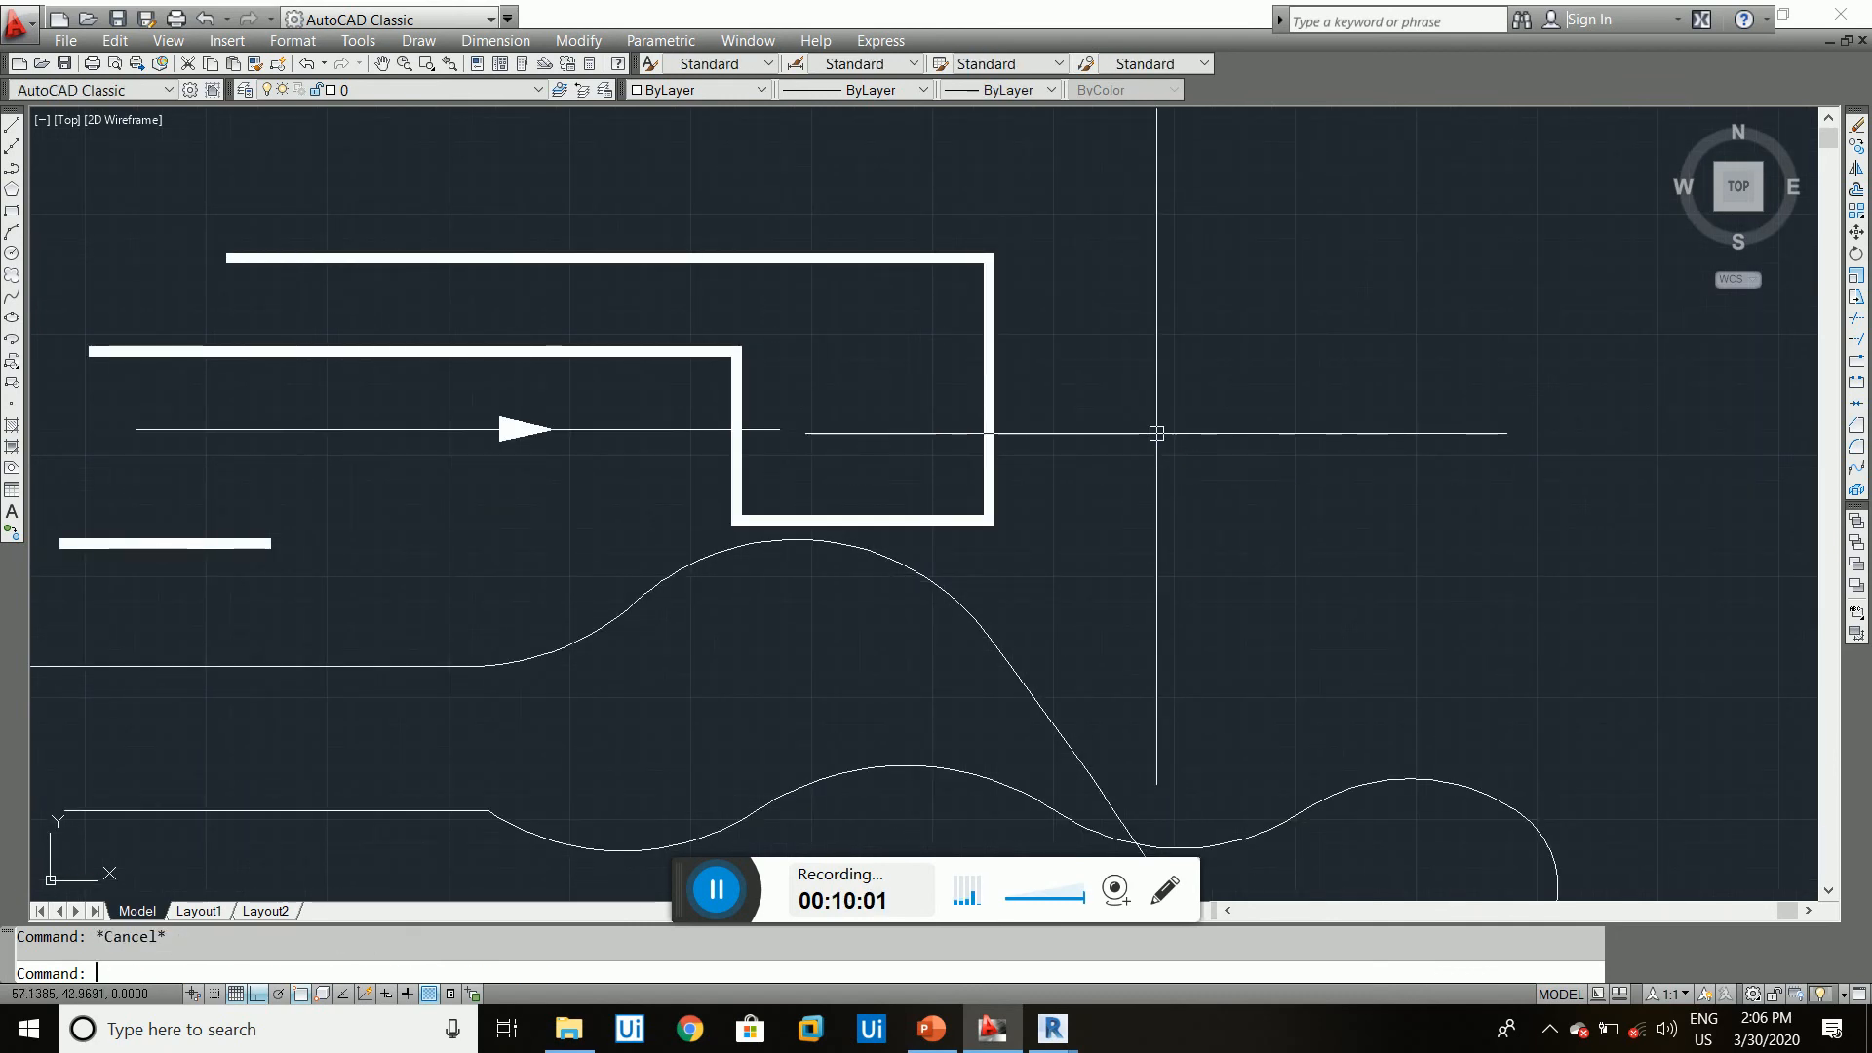
- Draw an eight-sided polygon right of the wide polyline, circumscribed about a circle of radius 5, and end the command
text(pol)
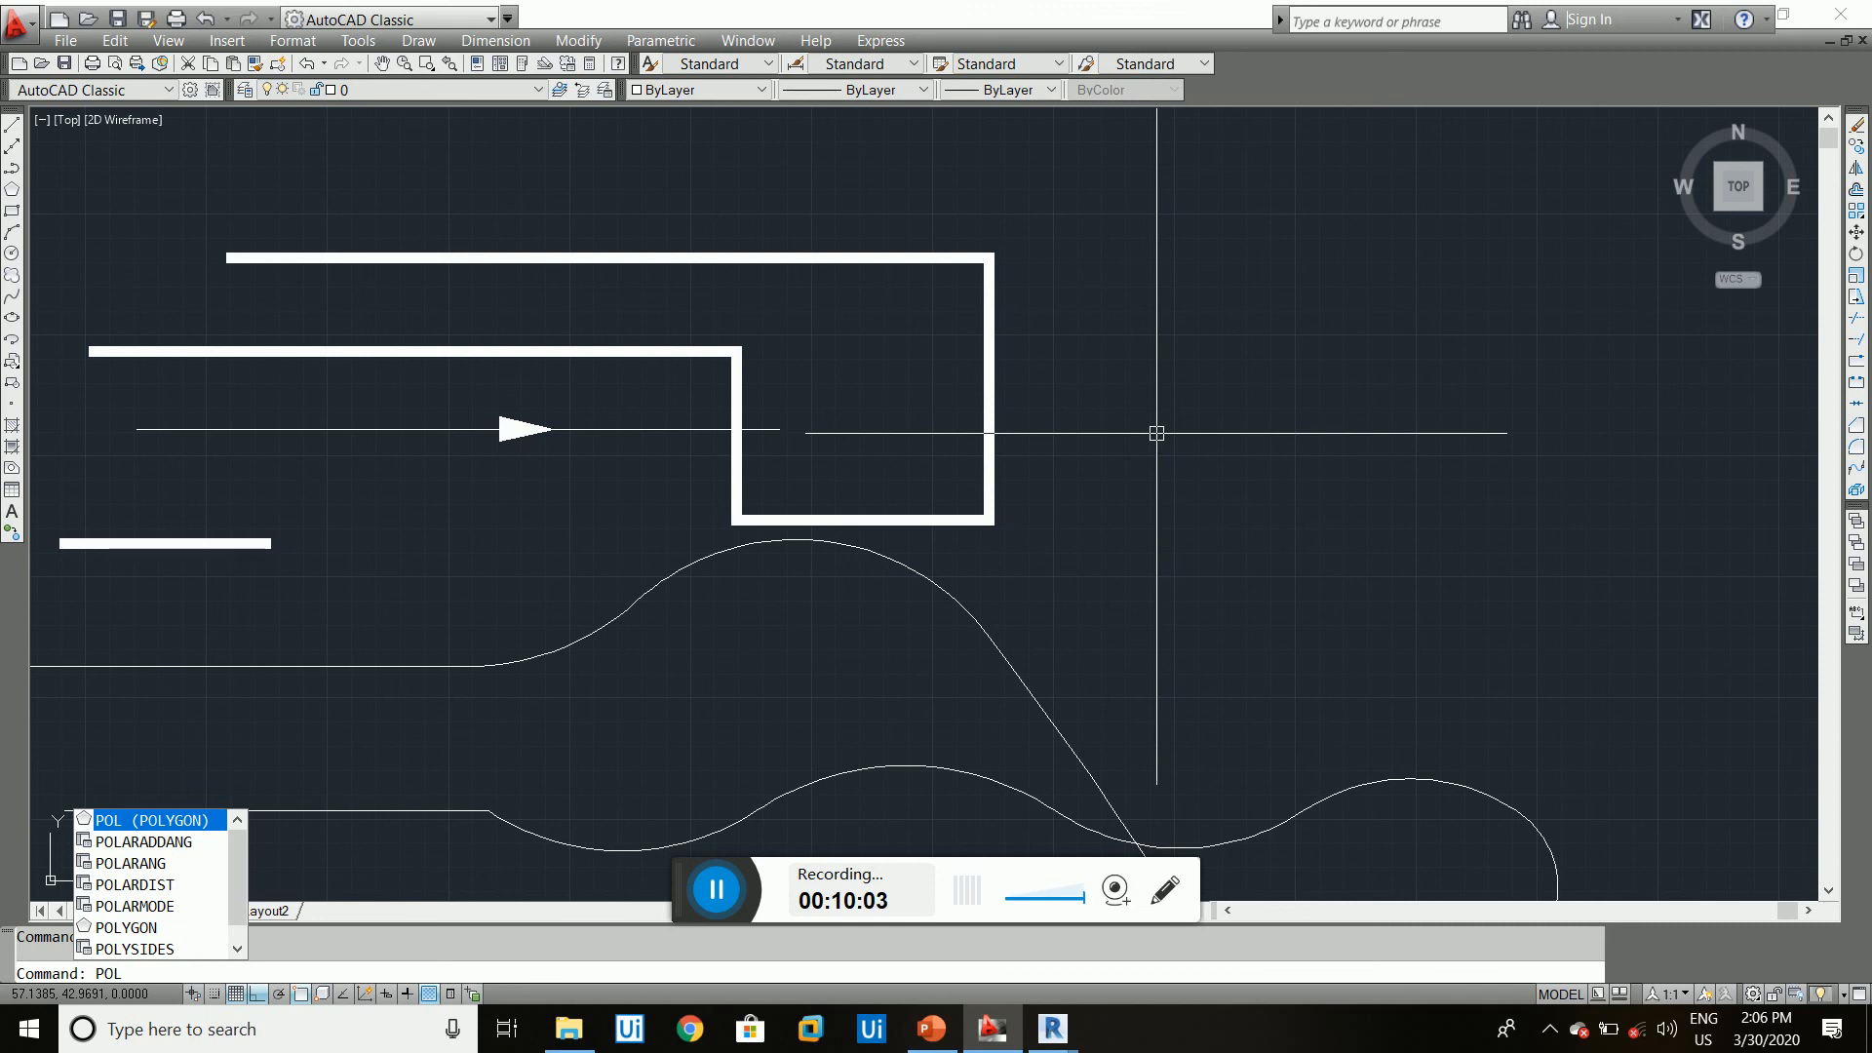
key(Return)
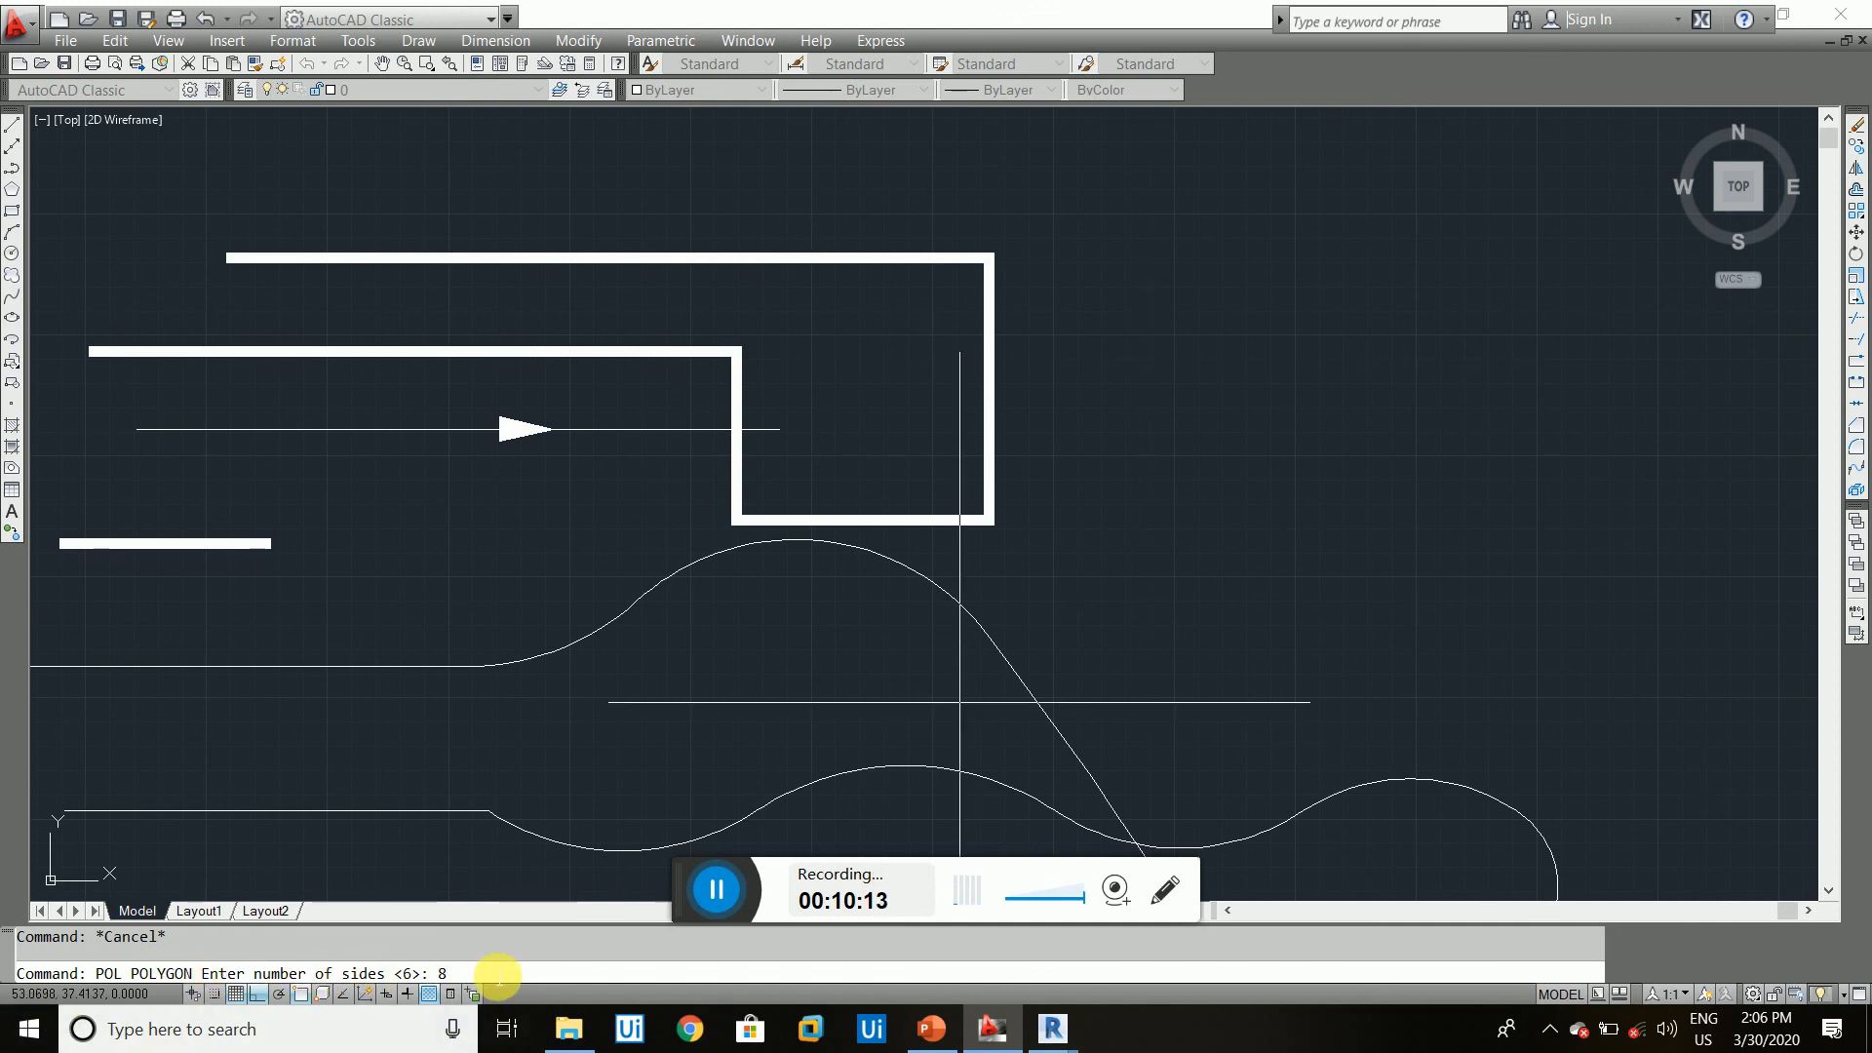
key(Return)
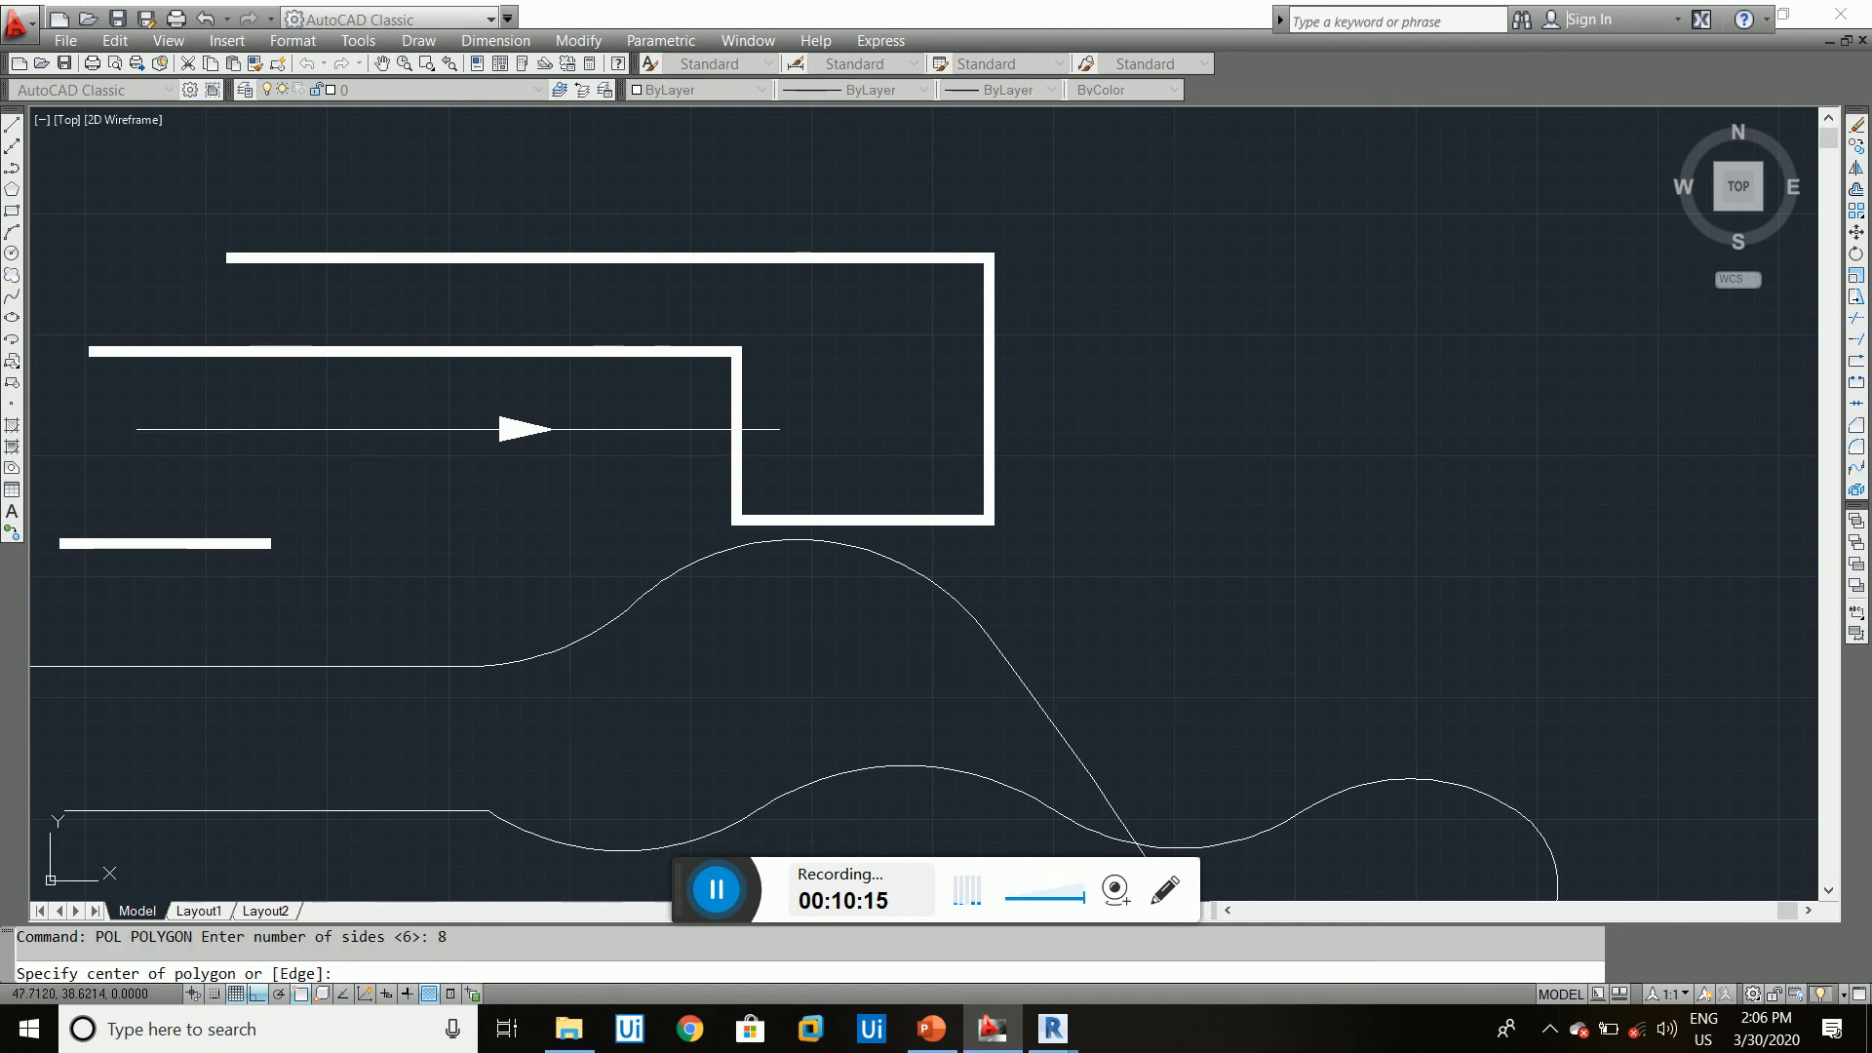
click(1254, 376)
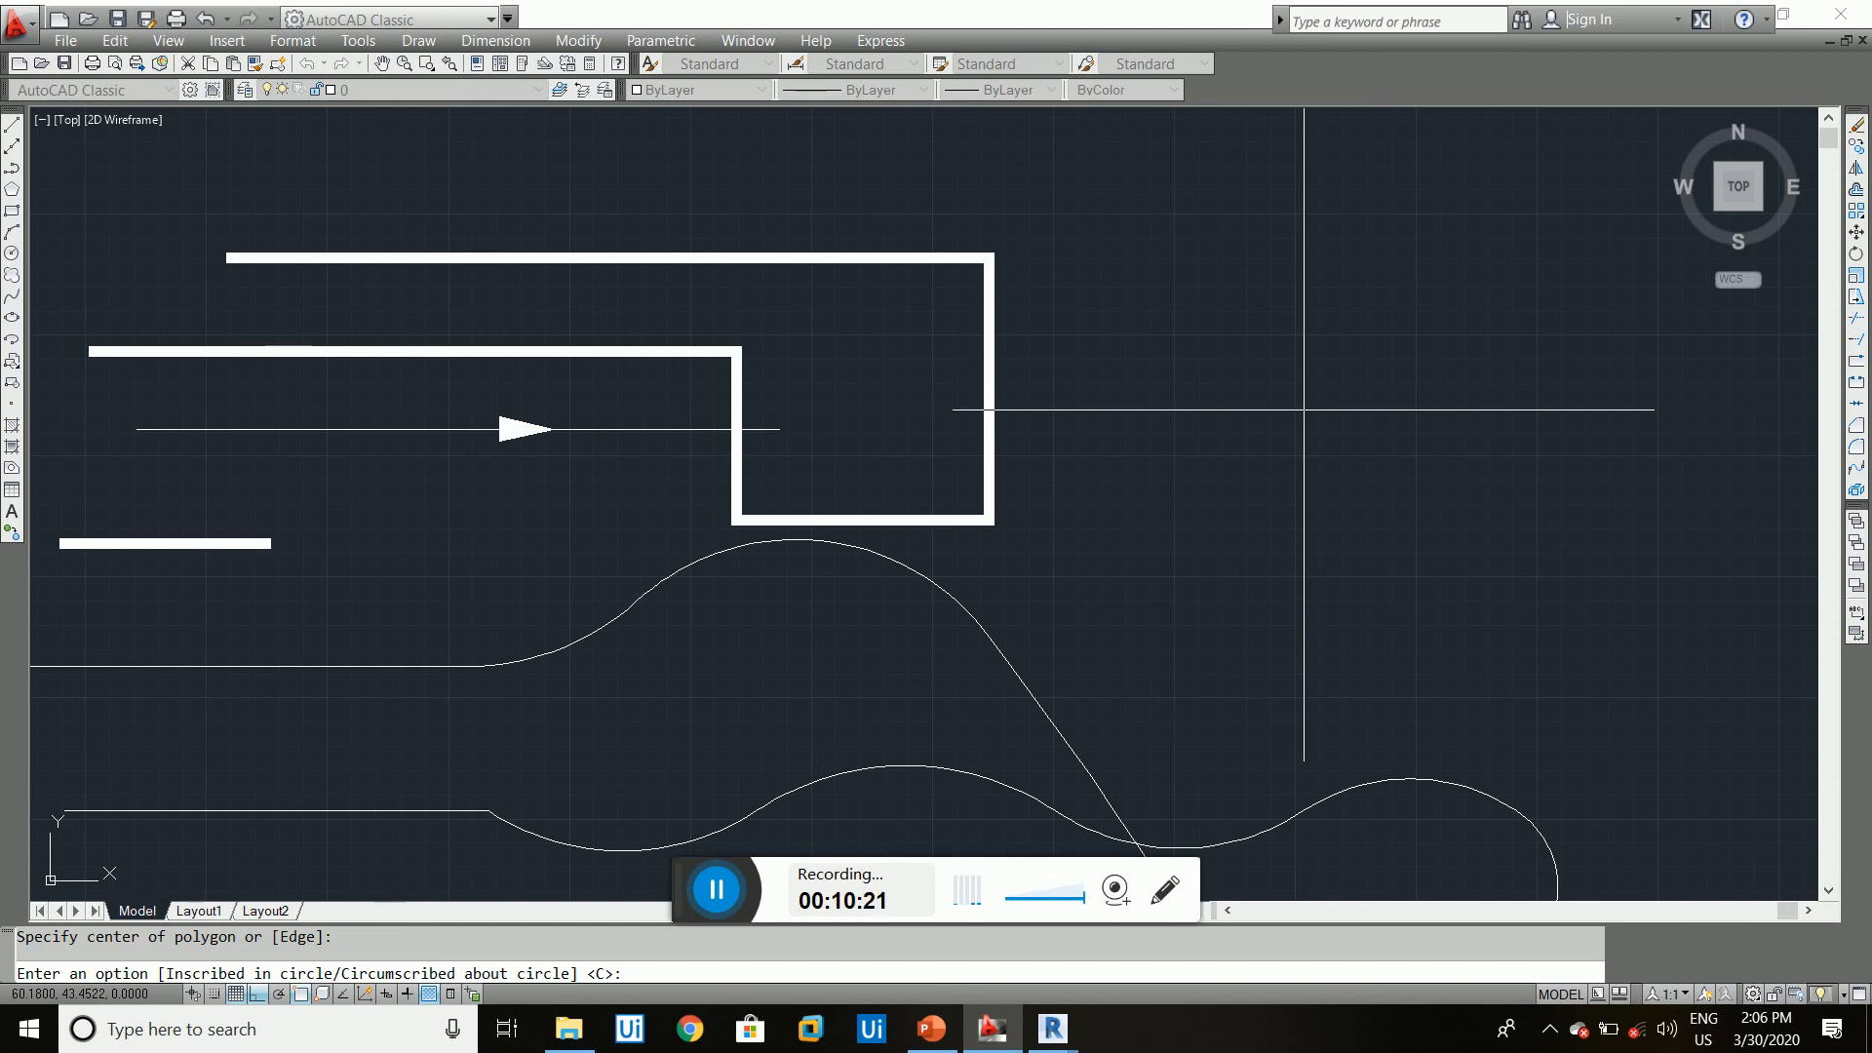
key(Return)
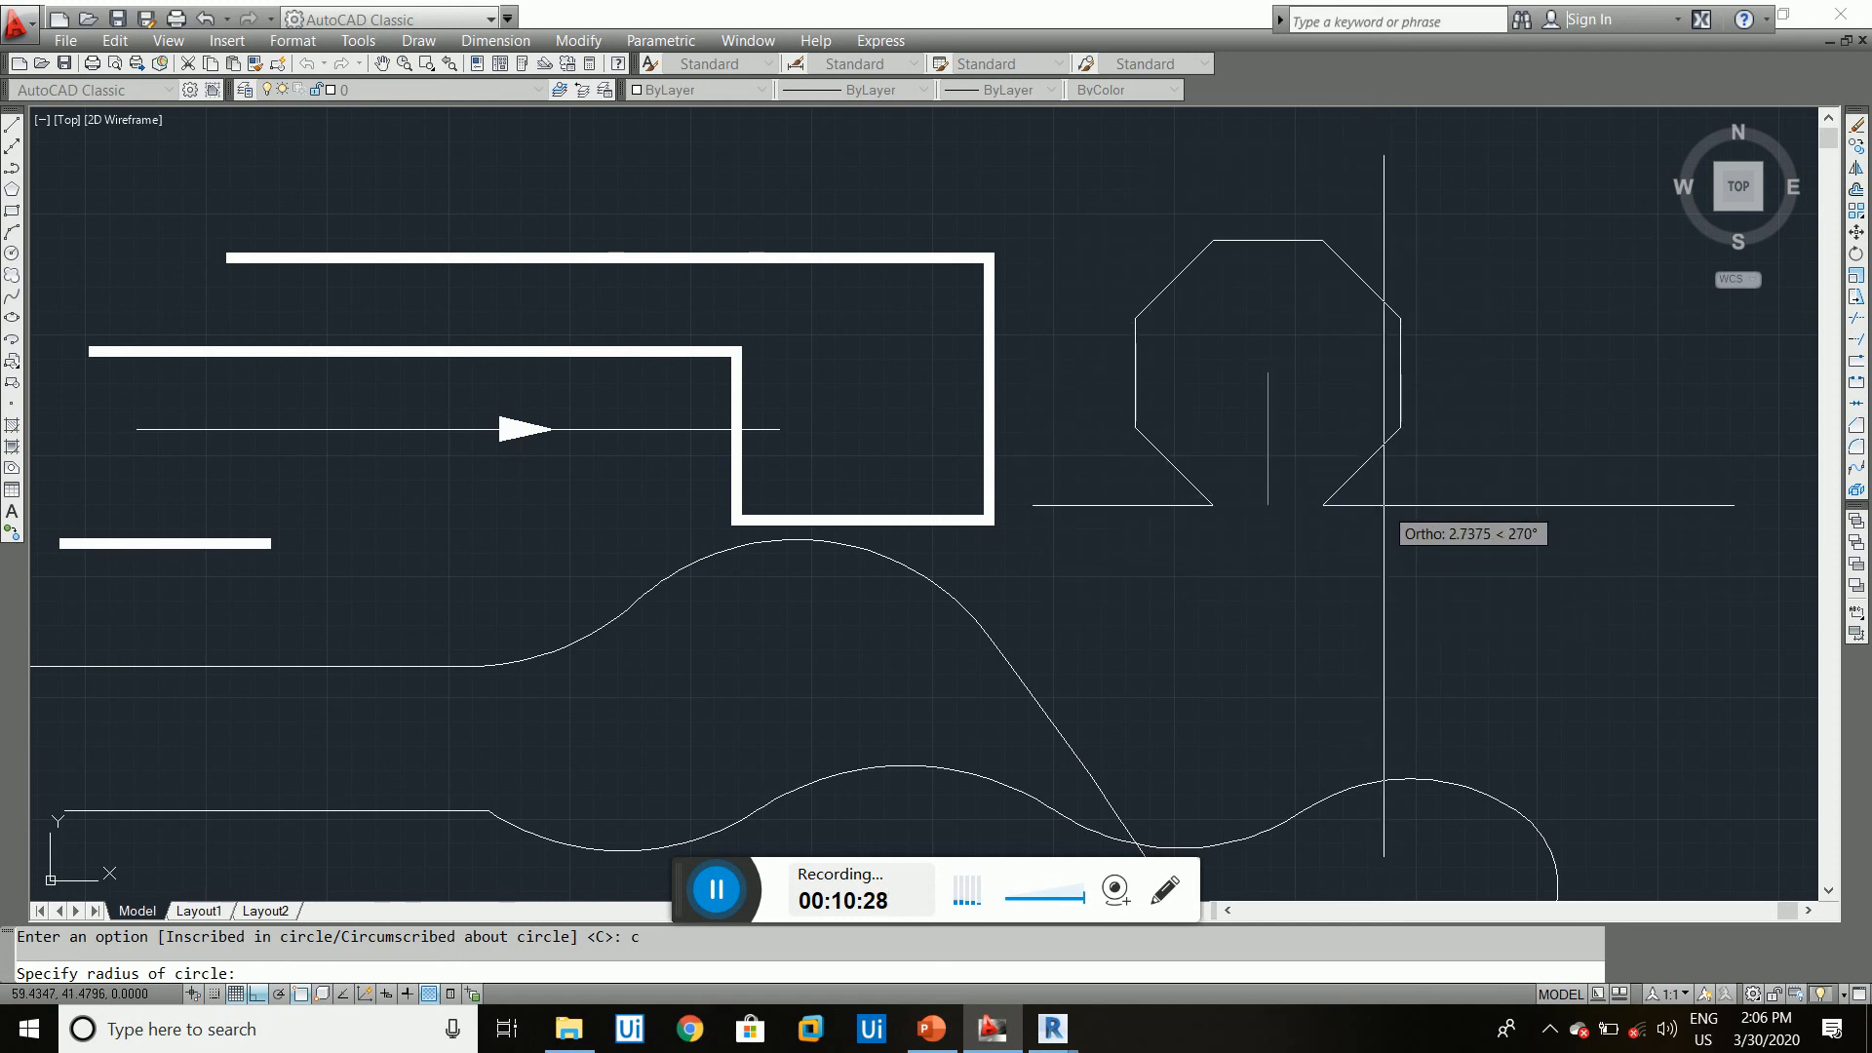
text(5)
key(Return)
key(Escape)
scroll(1314, 538, down, 2)
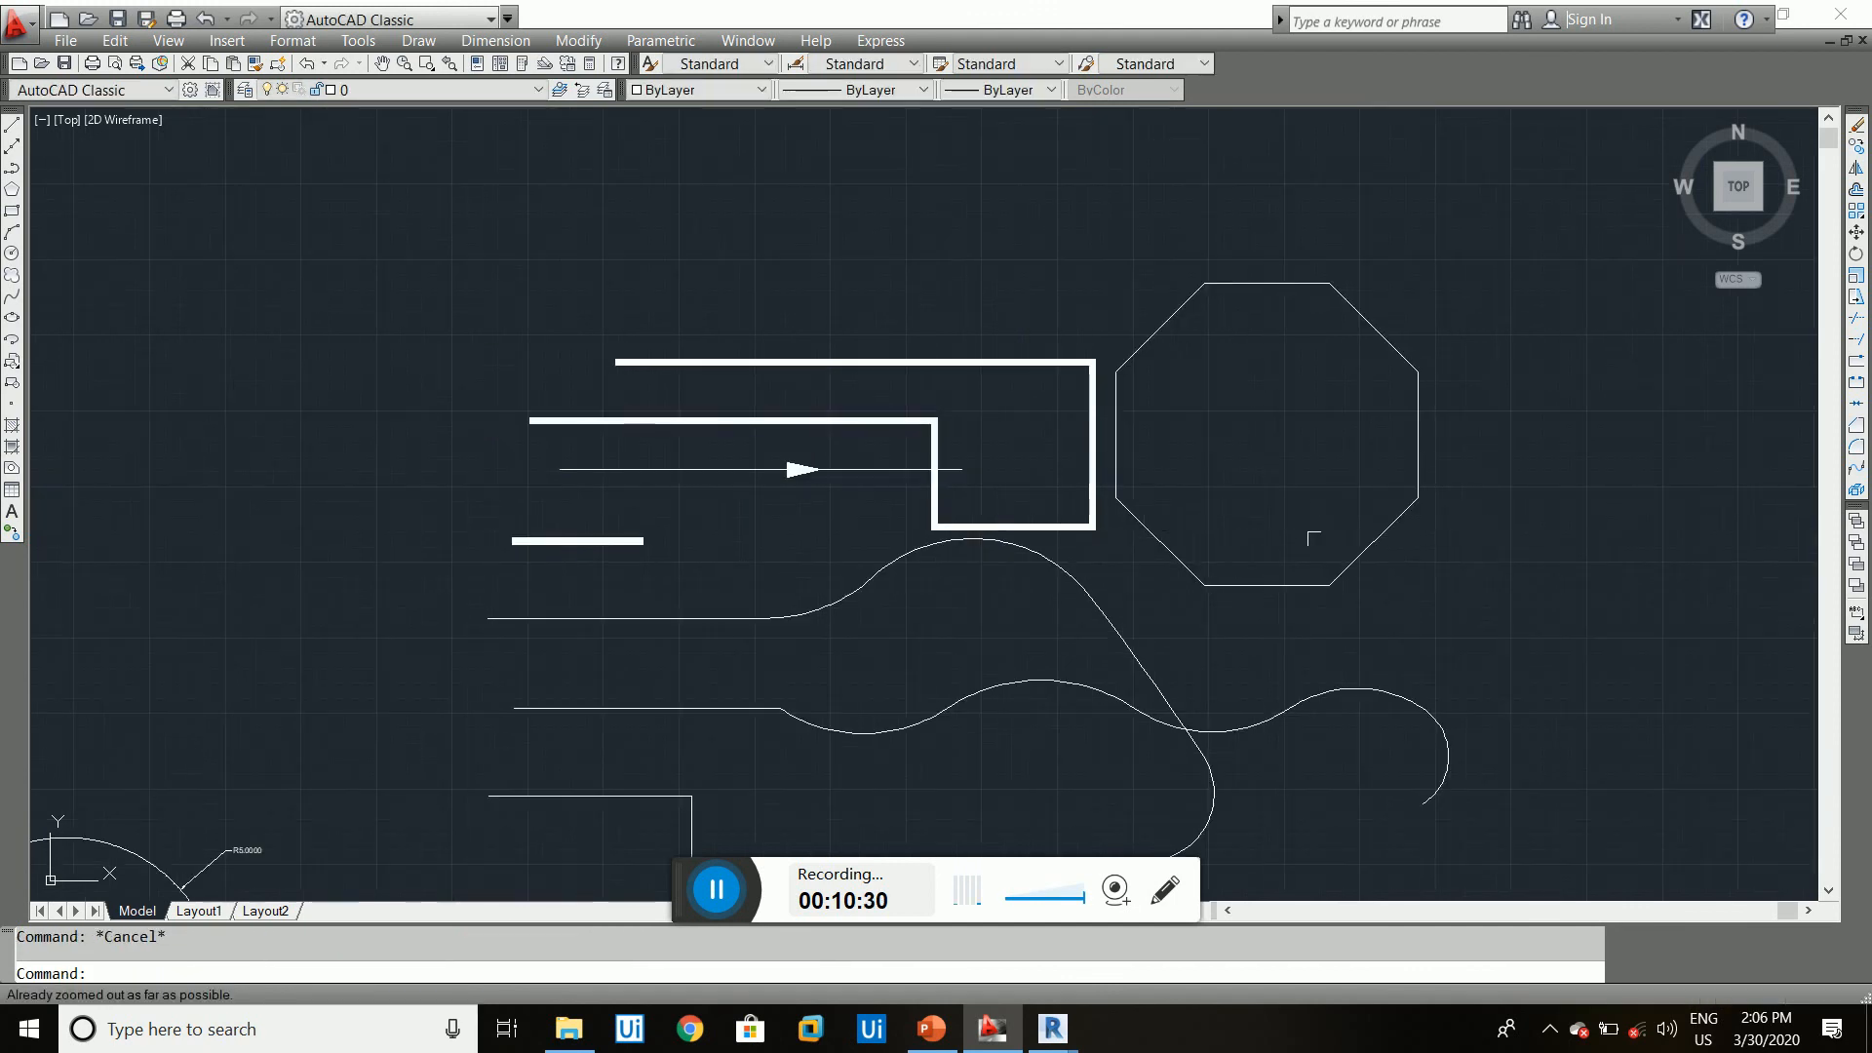
- Examine the octagon's sides and vertices by selecting it, and clear the selection
scroll(1373, 517, up, 3)
click(1529, 539)
click(1403, 394)
key(Escape)
scroll(1405, 400, down, 2)
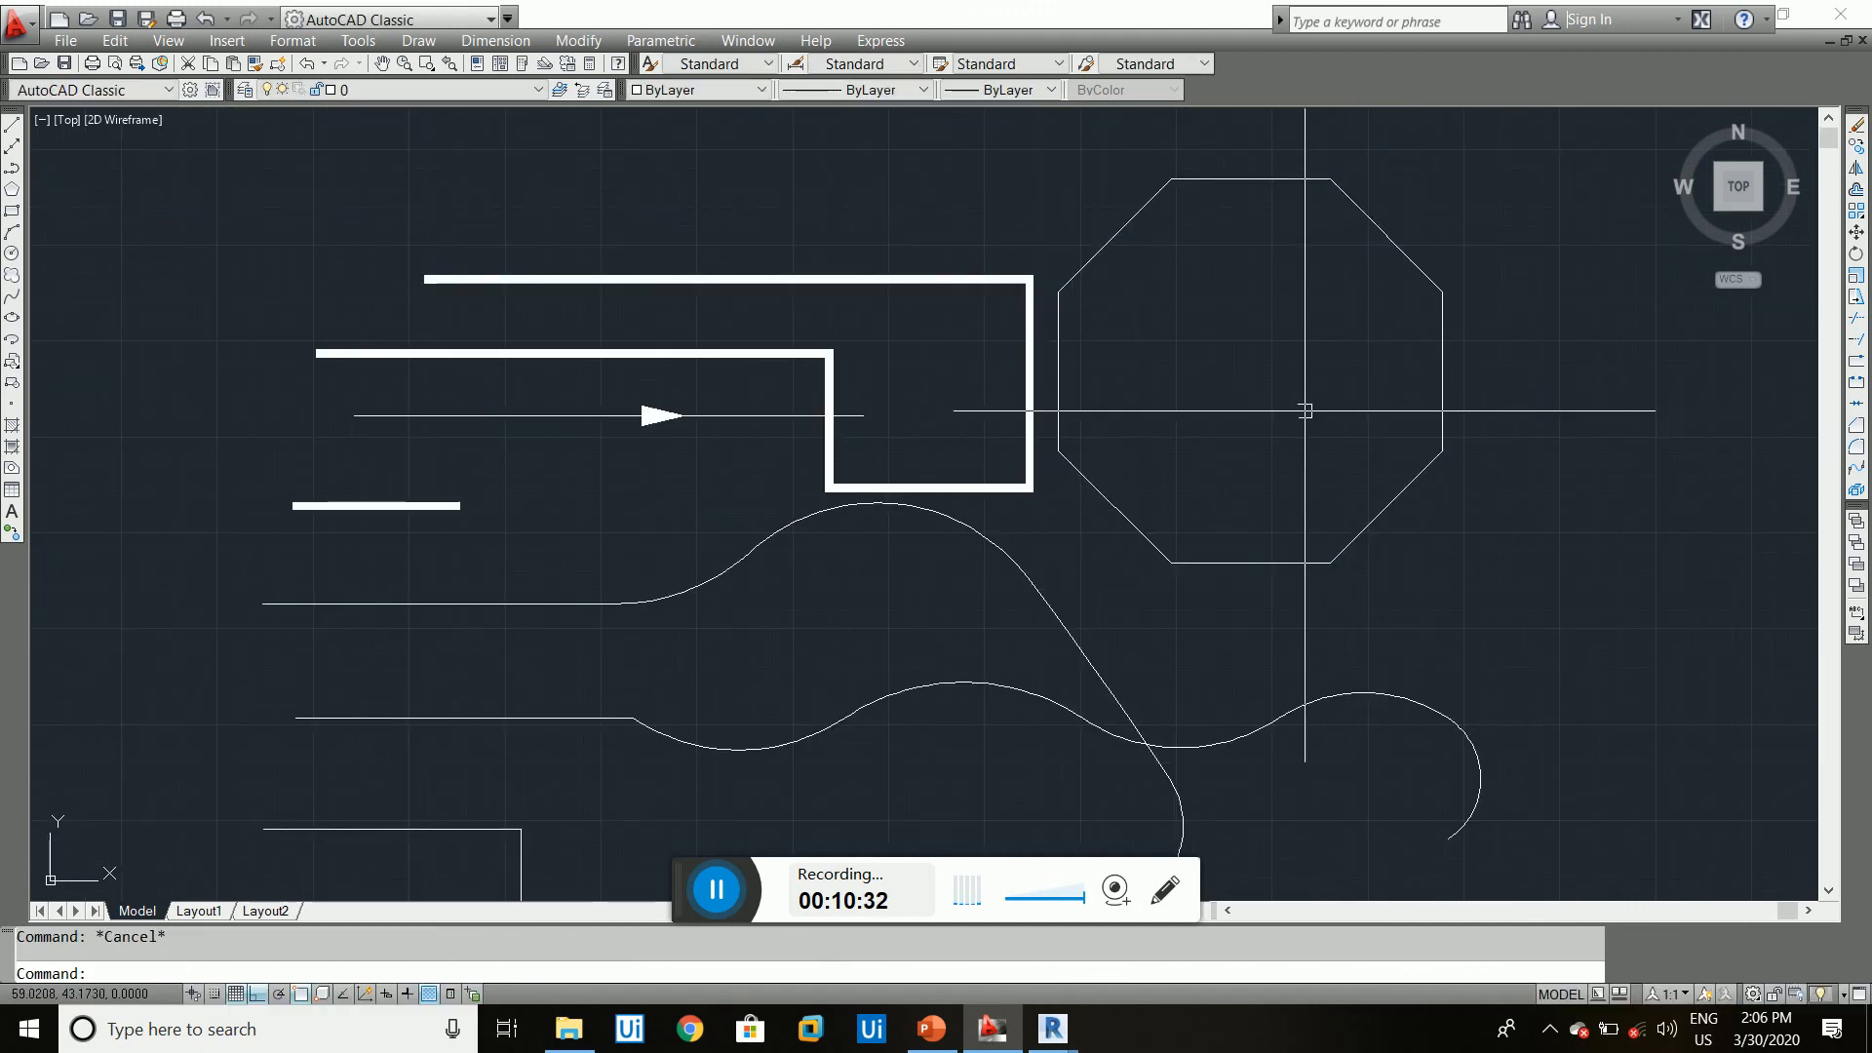
click(1427, 610)
click(1278, 462)
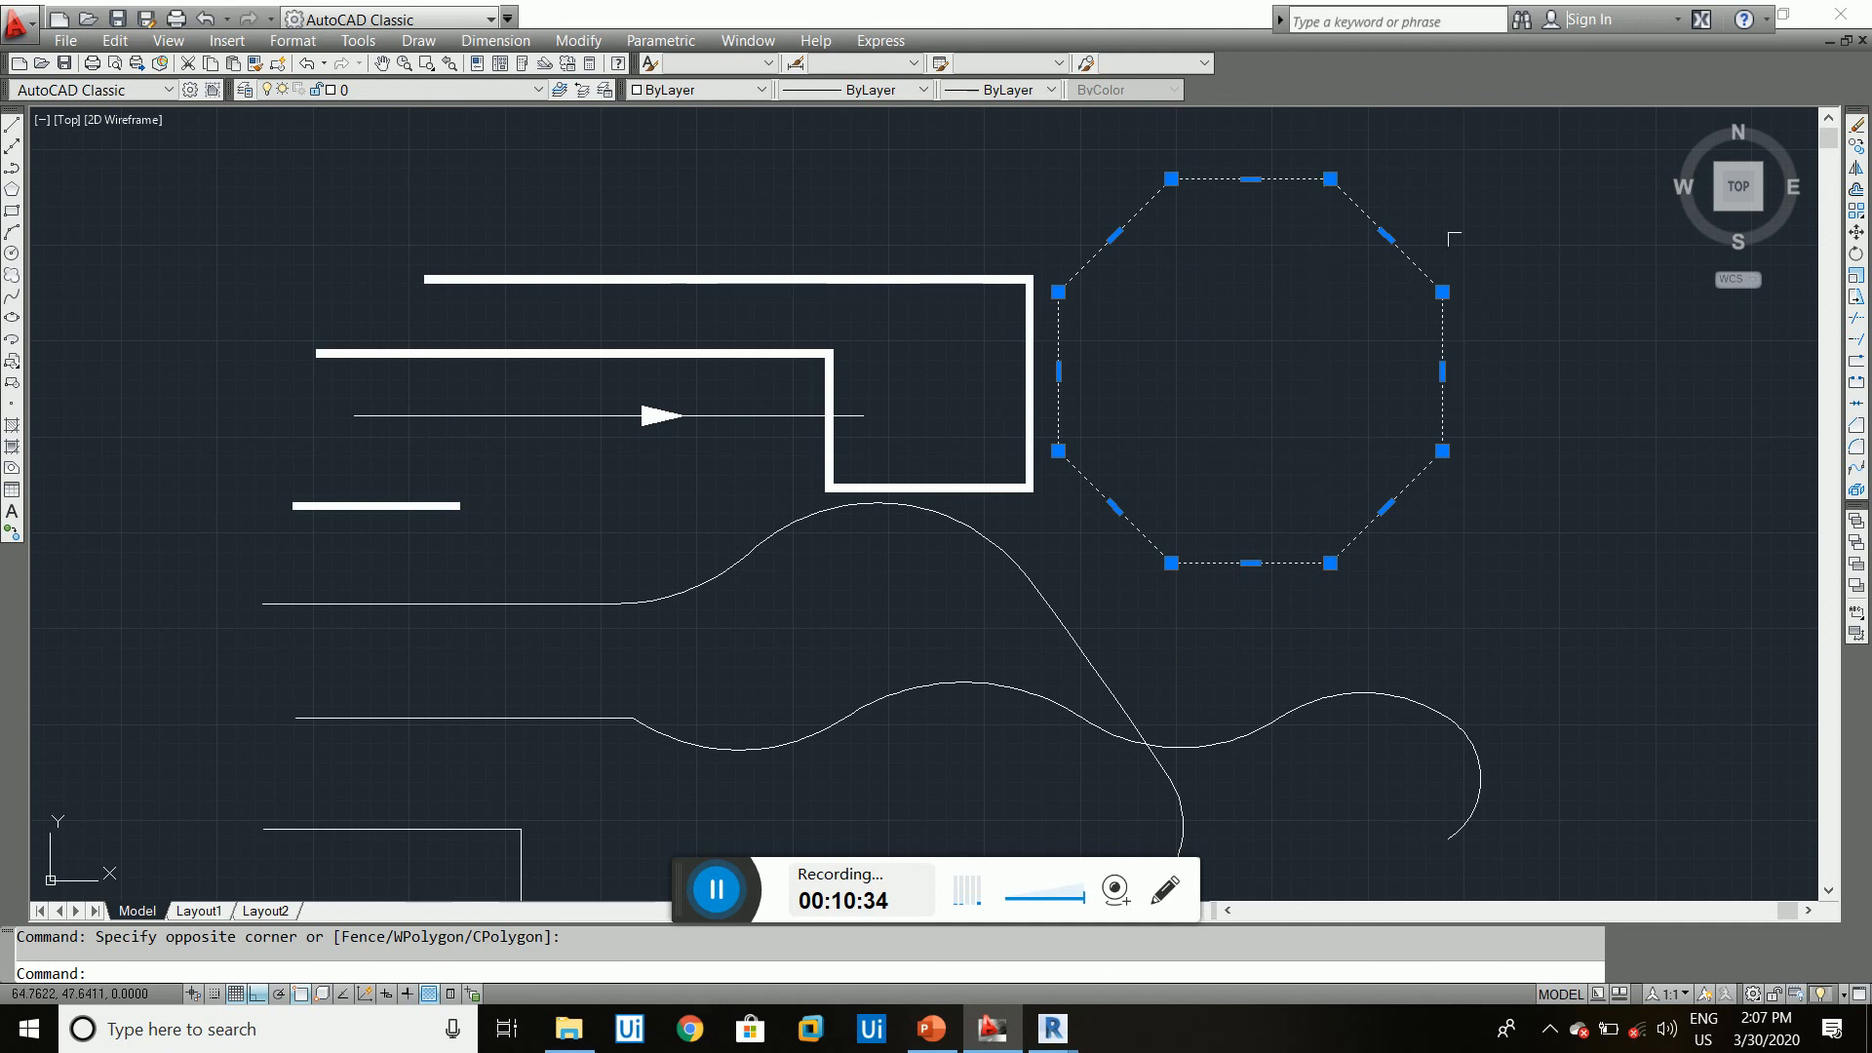
key(Escape)
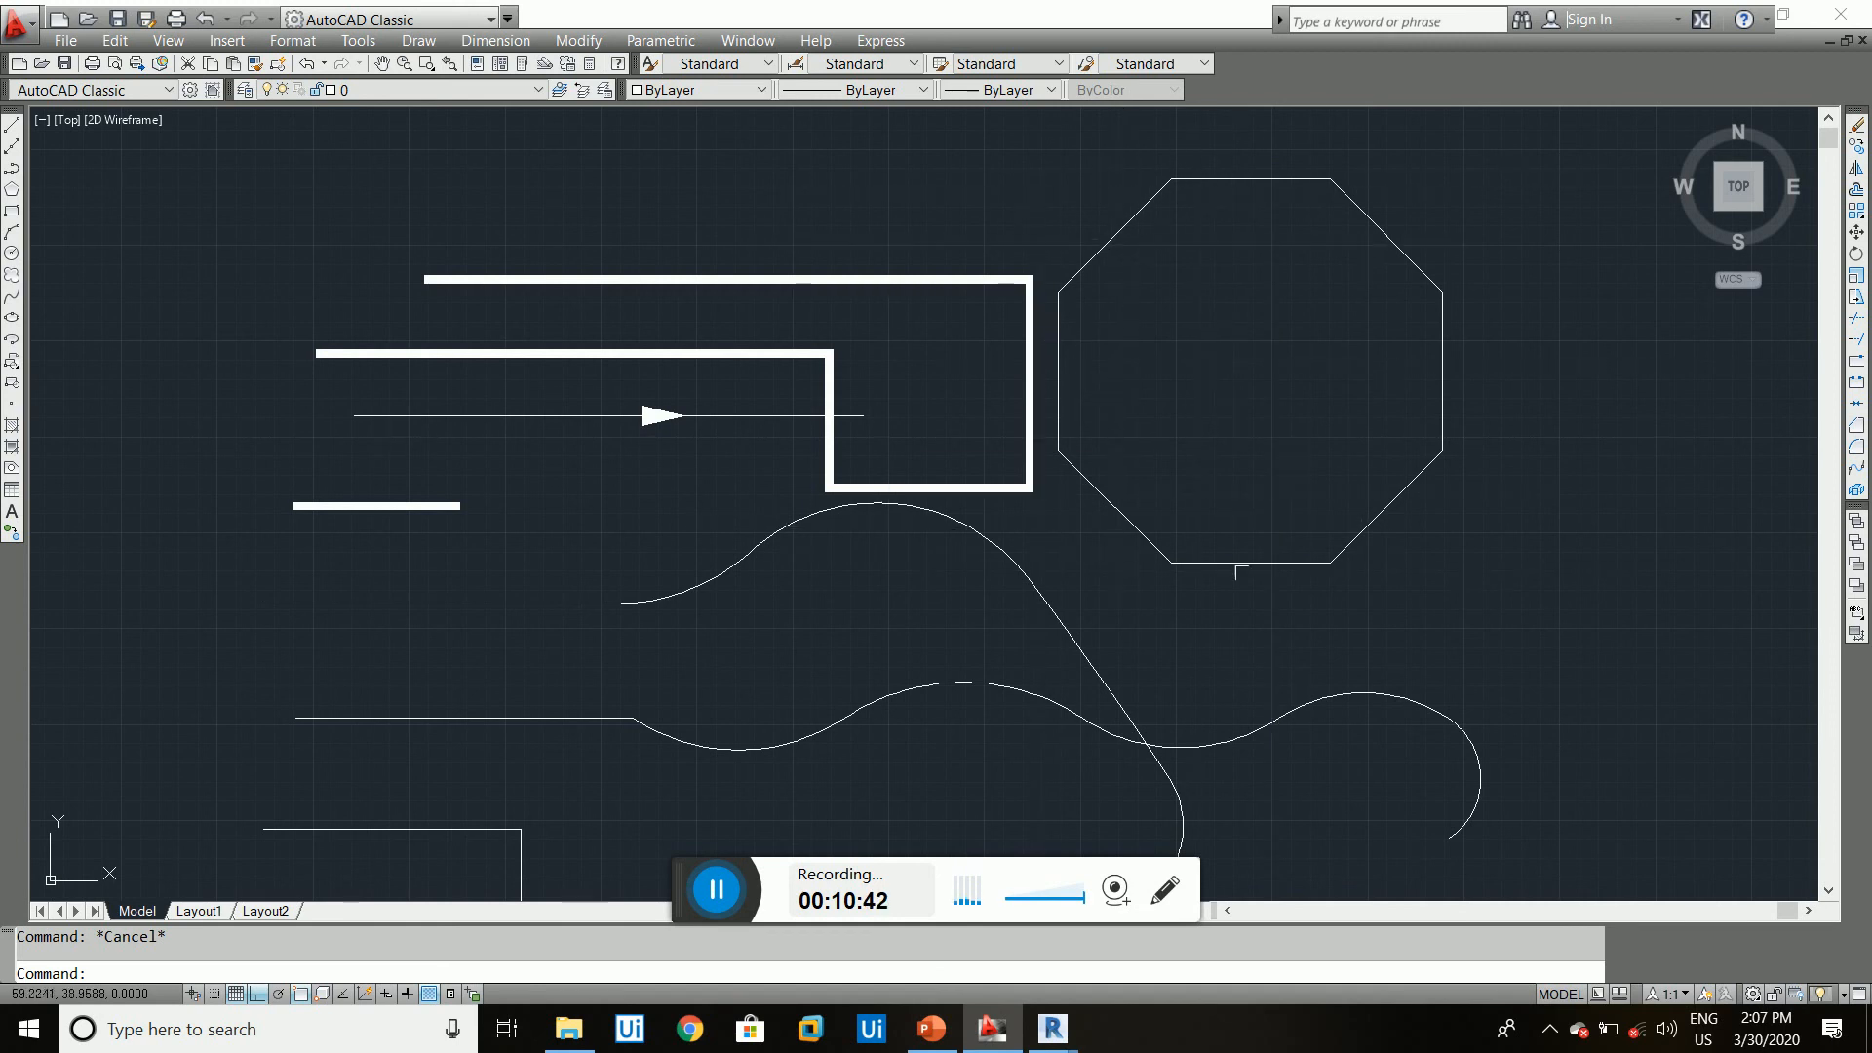
scroll(1201, 430, down, 3)
scroll(1201, 430, up, 2)
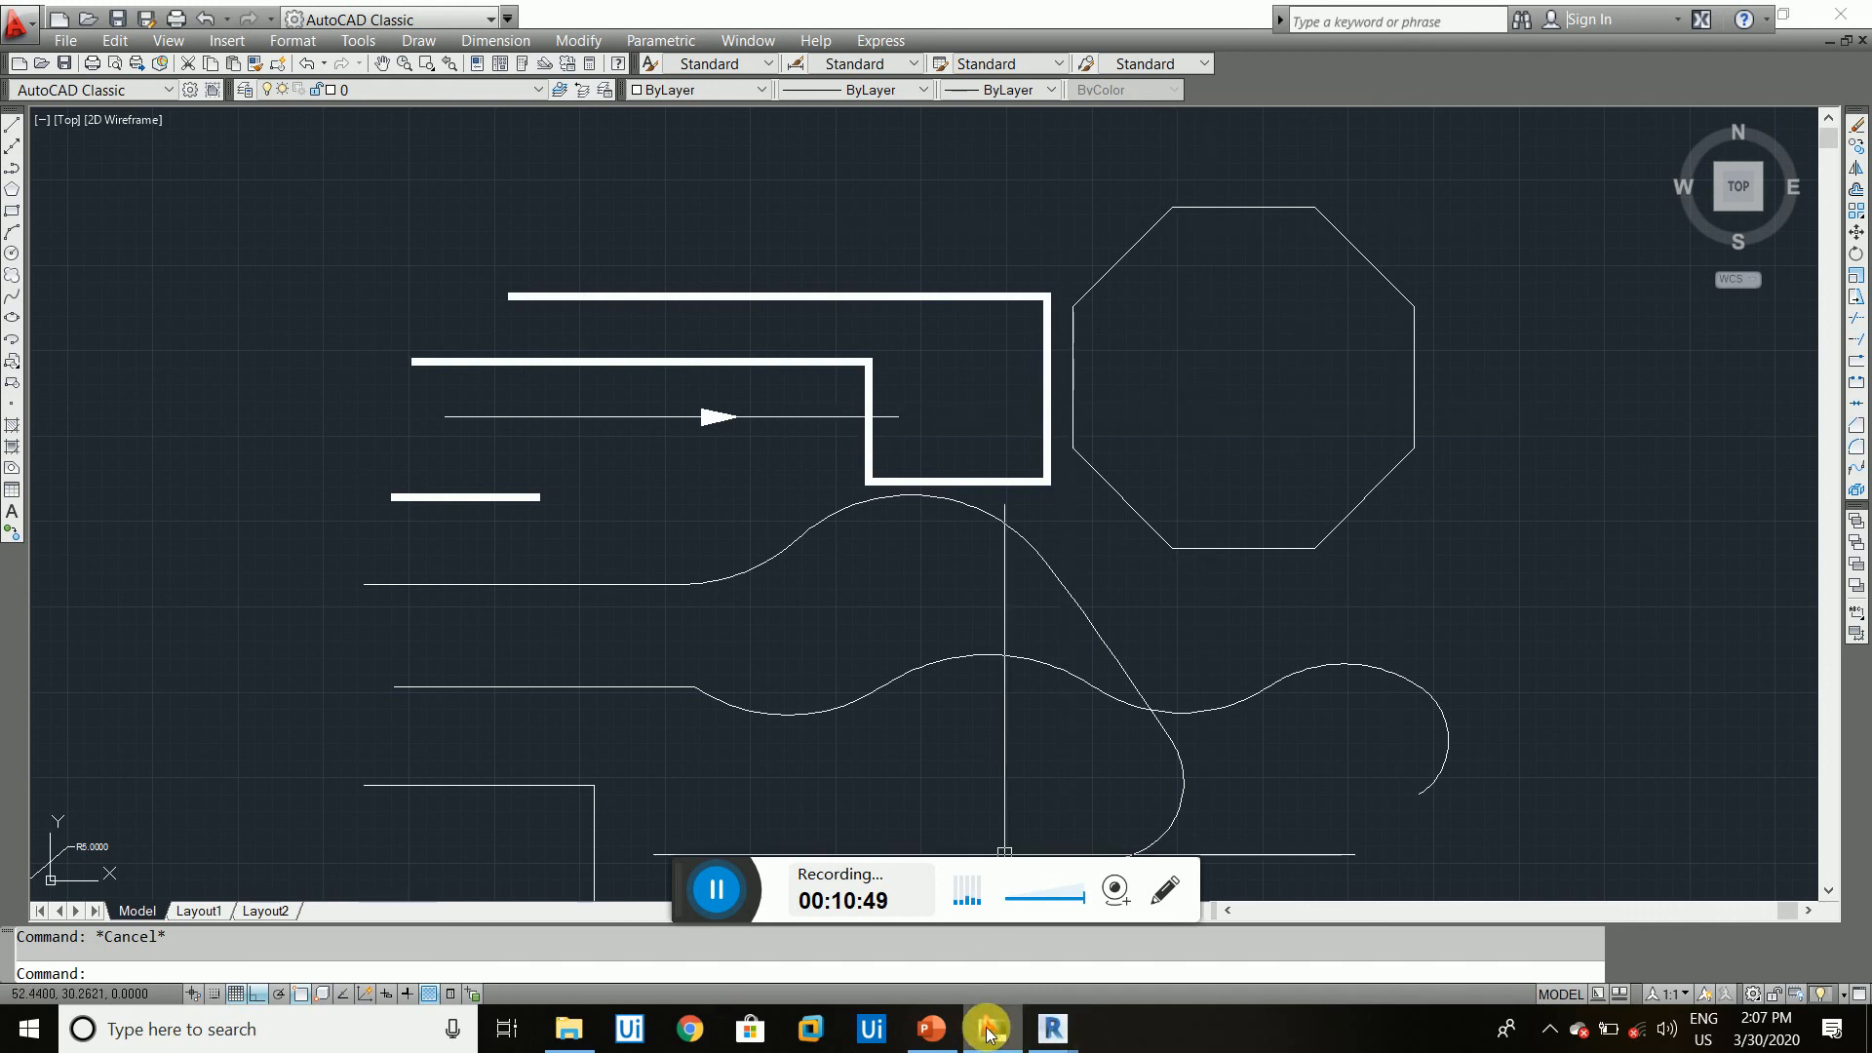
- Switch to the PowerPoint slide to review the Line, Circle, Poly Line and Polygon entries, and return to AutoCAD
click(934, 1029)
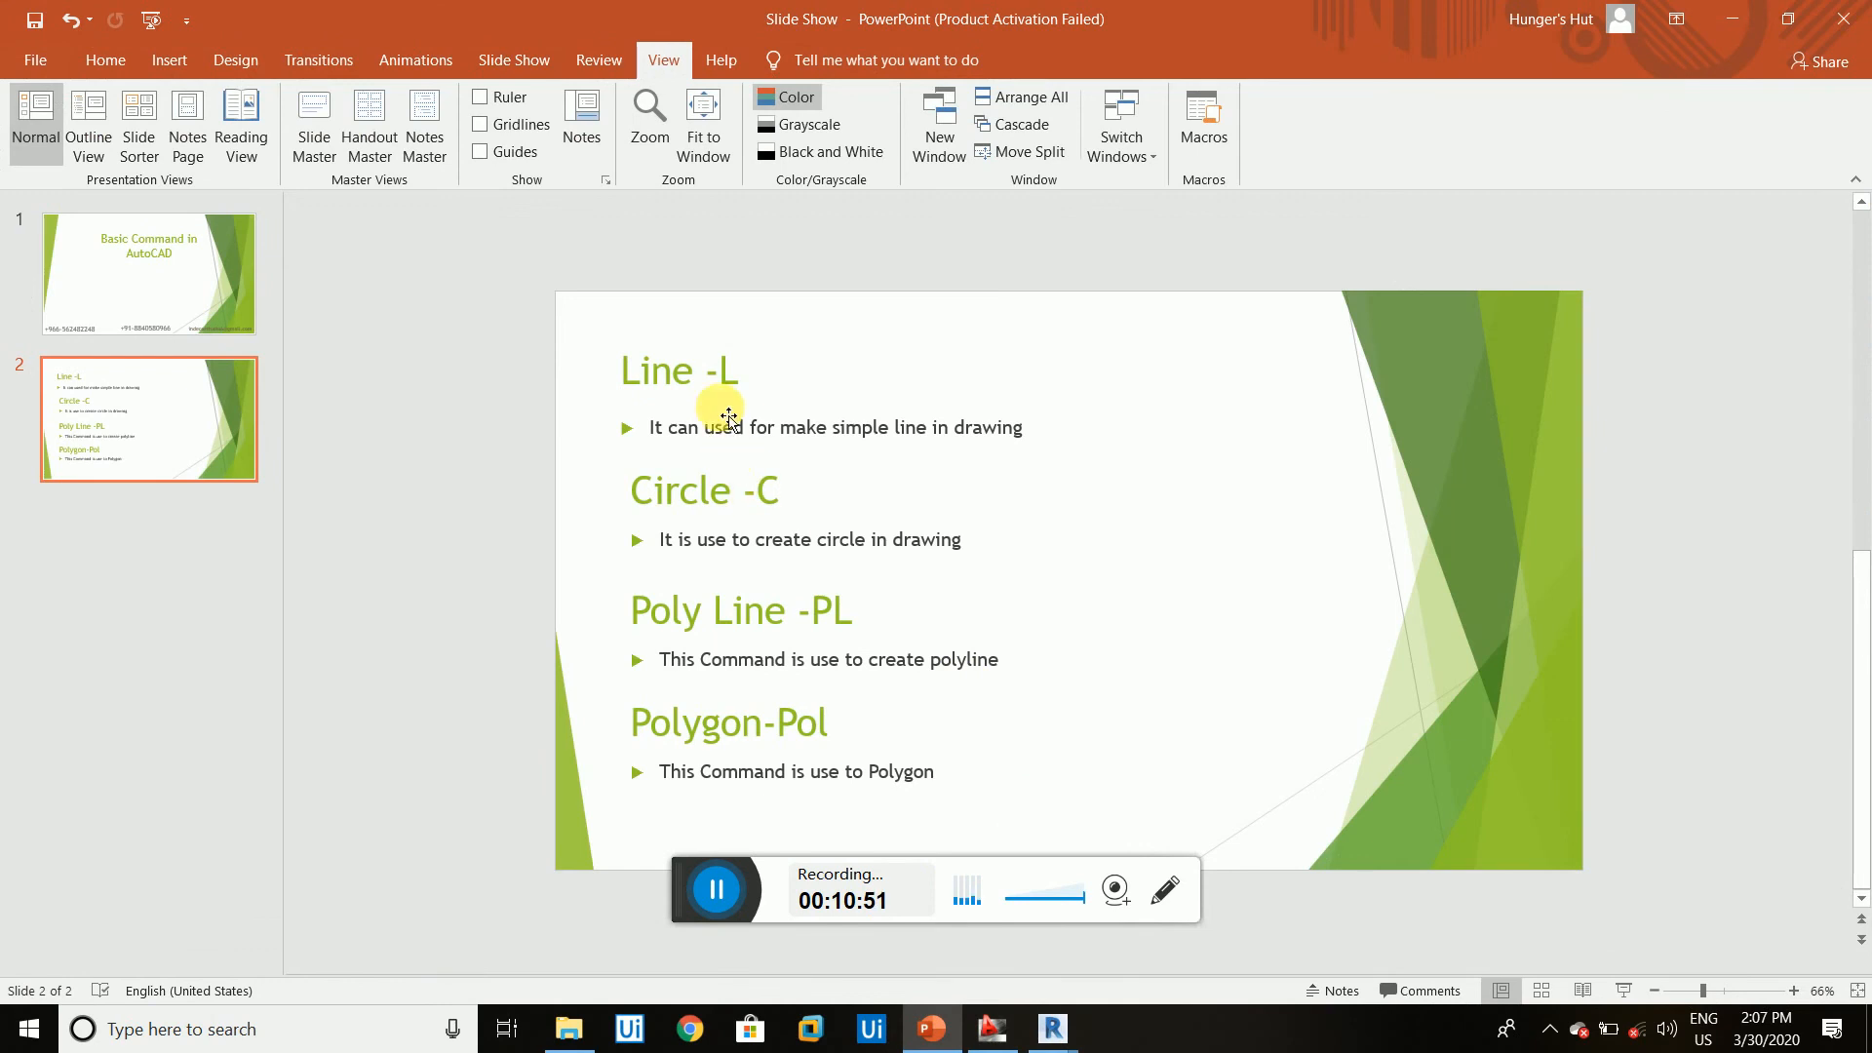
click(754, 539)
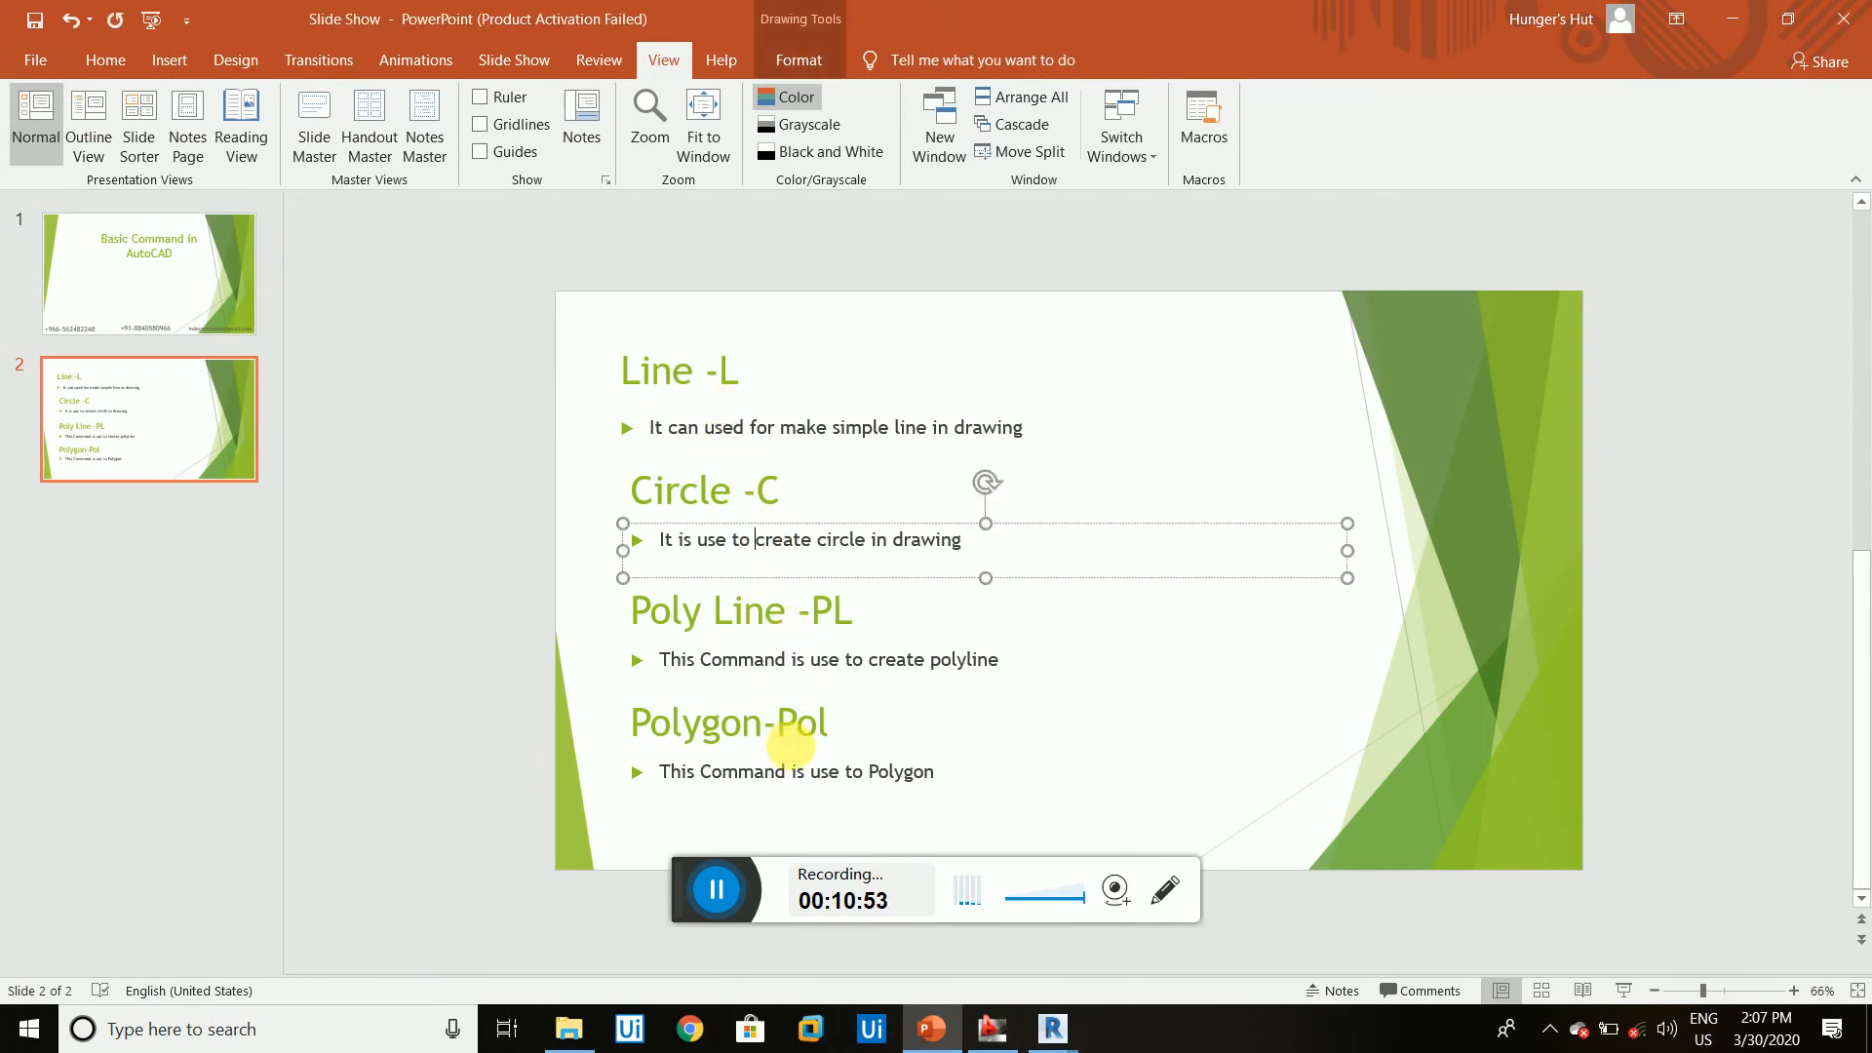
click(1733, 18)
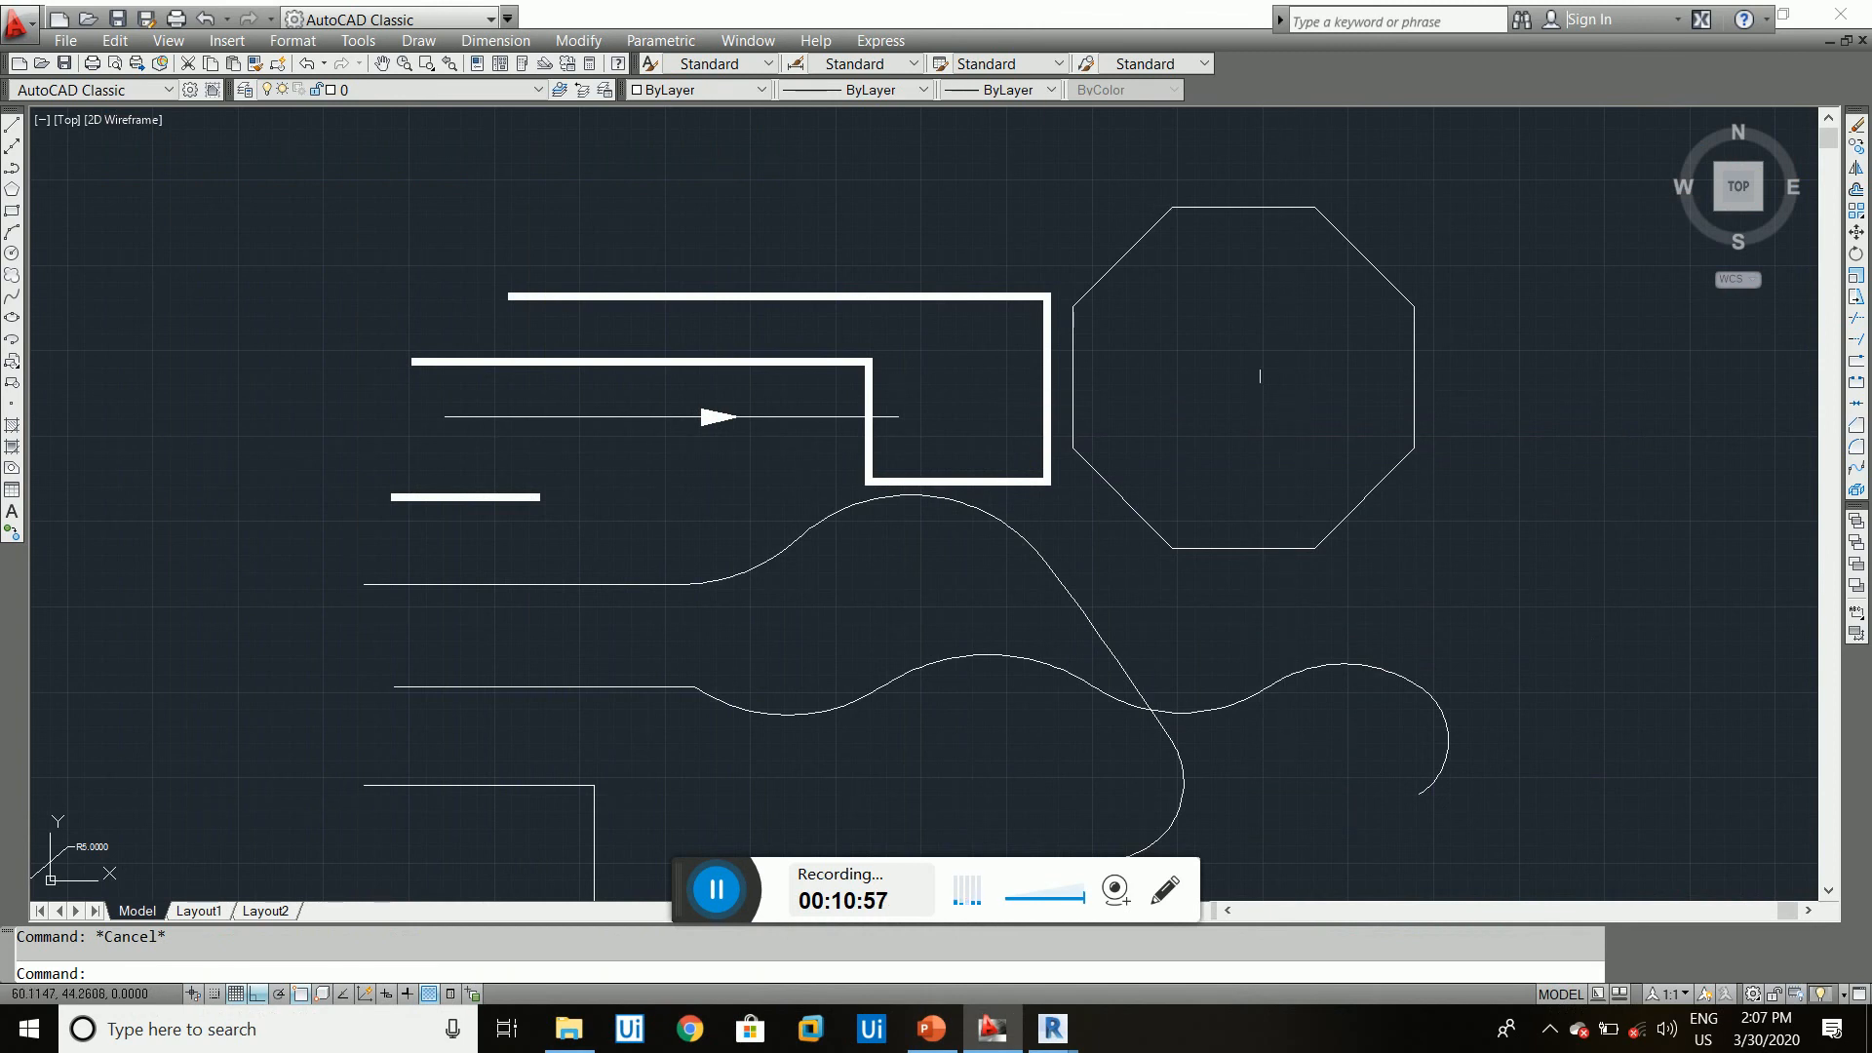